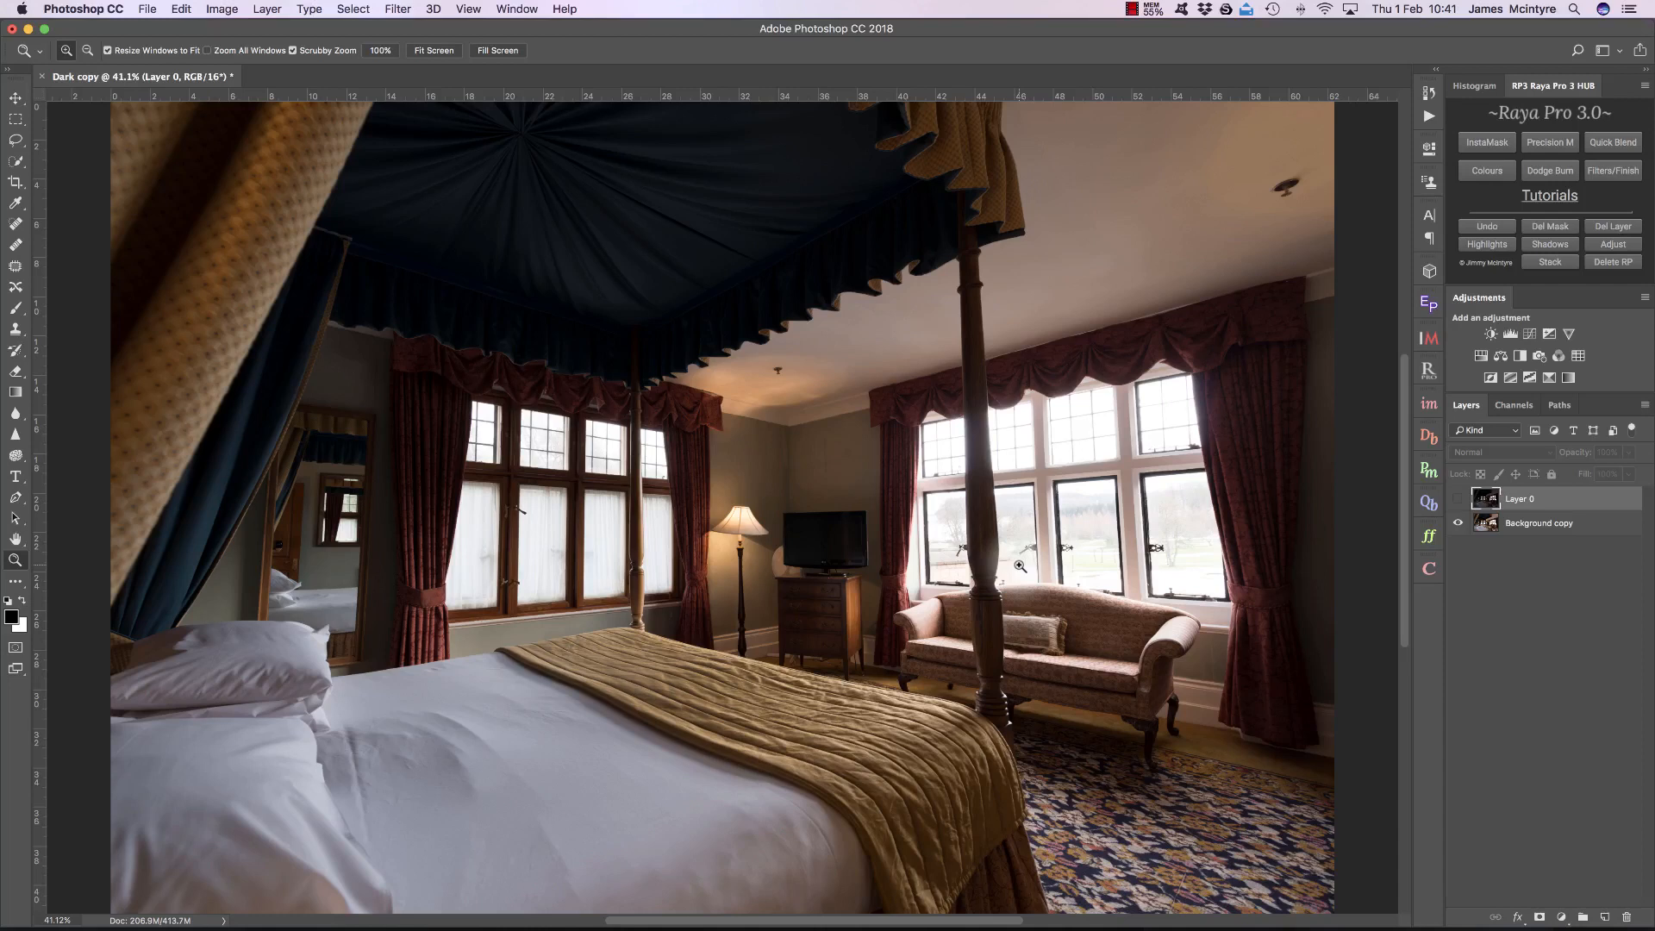
Step: Preview the Brights 2 luminosity mask in InstaMask and lower its highlights value to 183, inspecting the window on the sofa side
left_click(1427, 405)
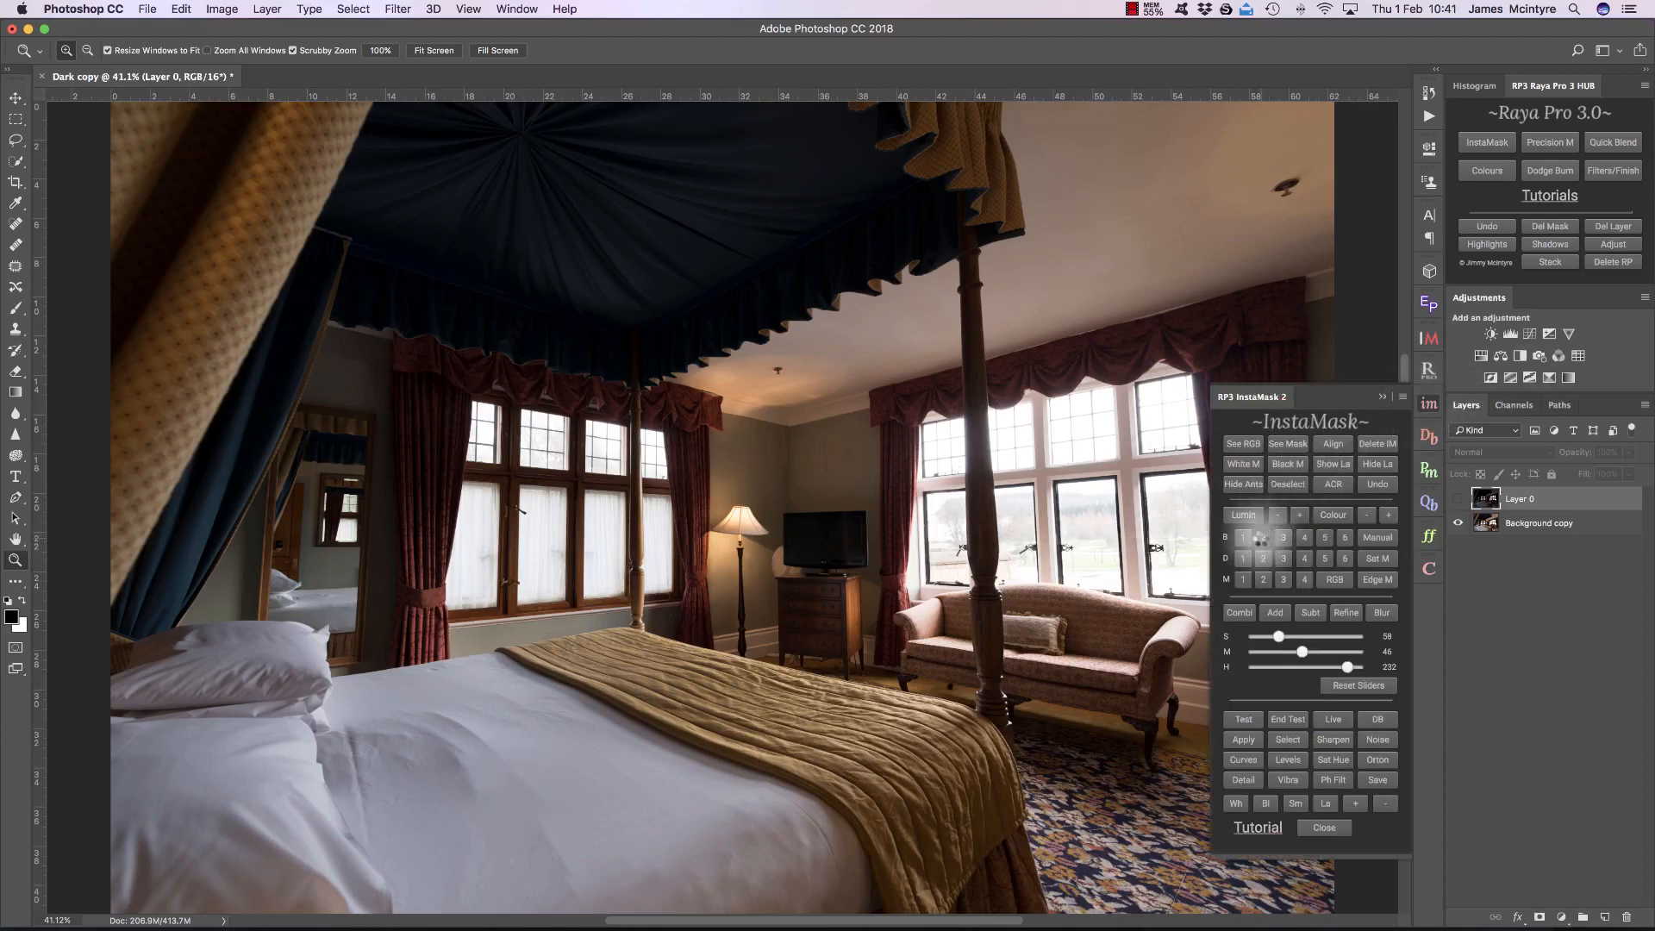
left_click(1263, 537)
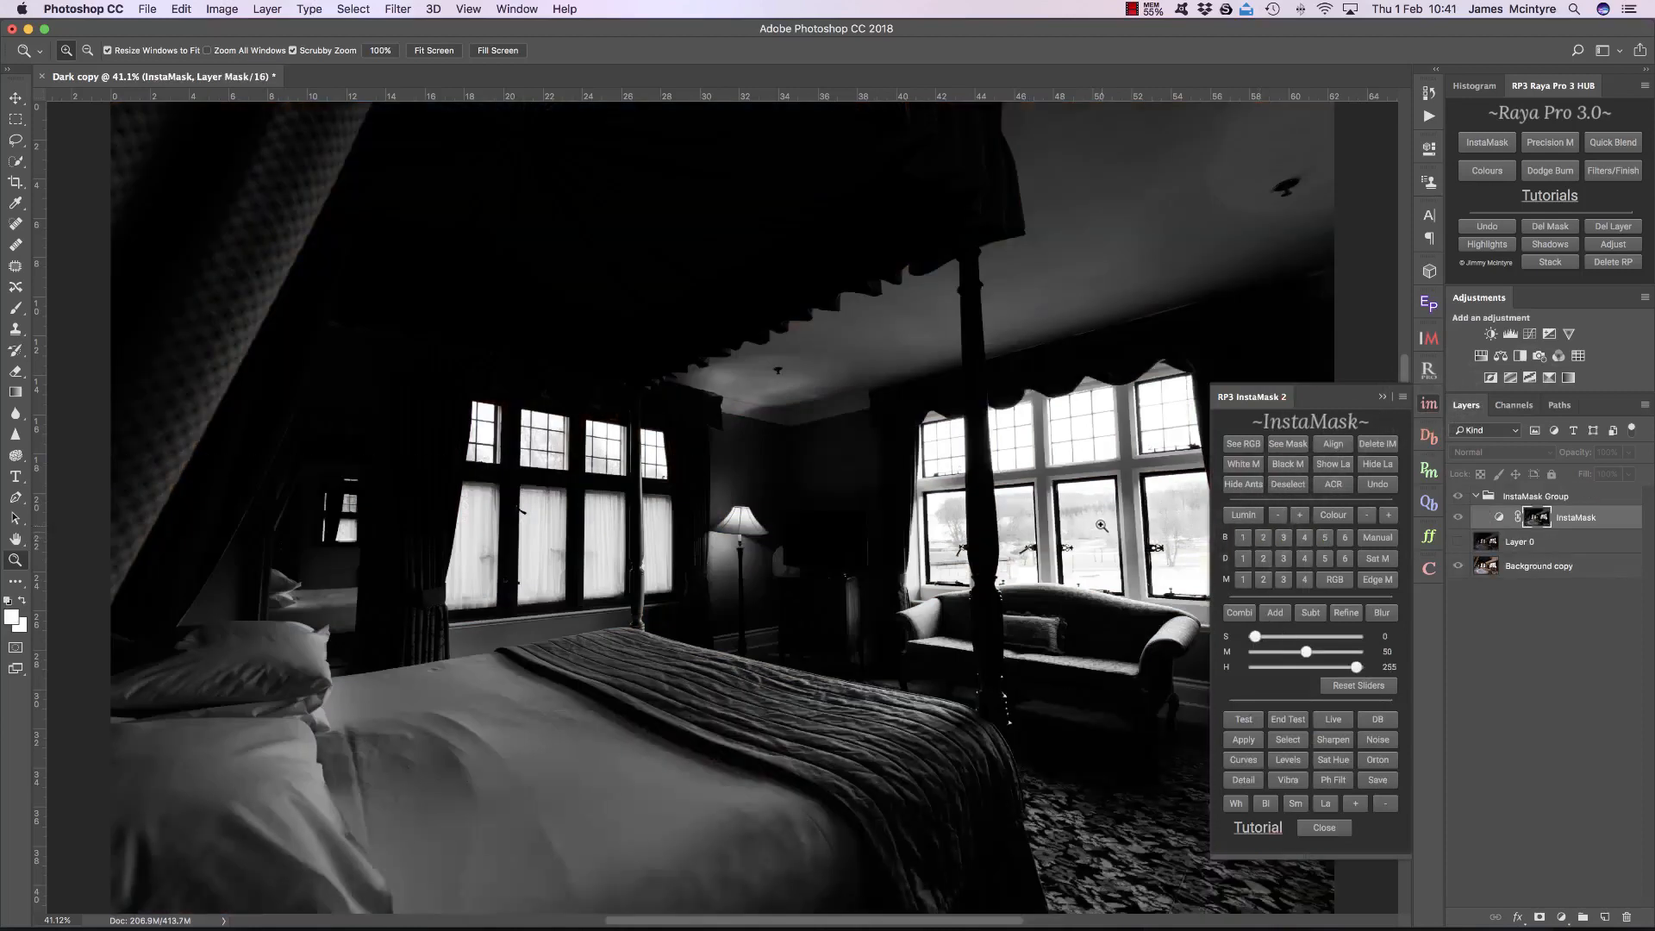
left_click_drag(1098, 519, 1177, 520)
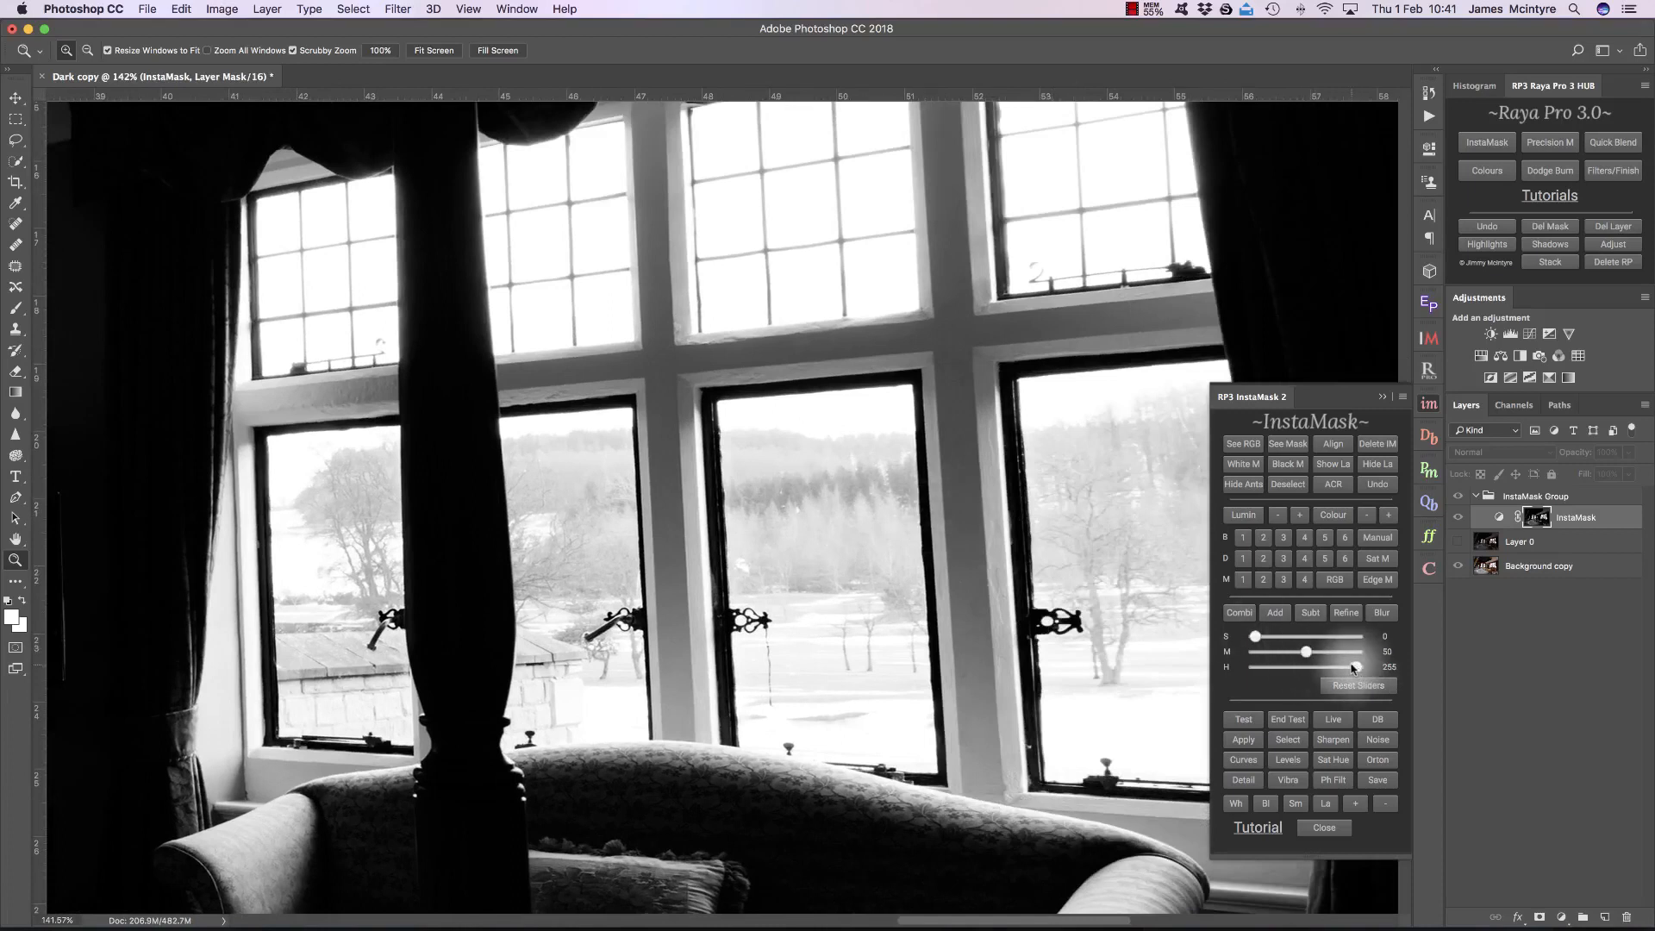
left_click_drag(1356, 668, 1328, 669)
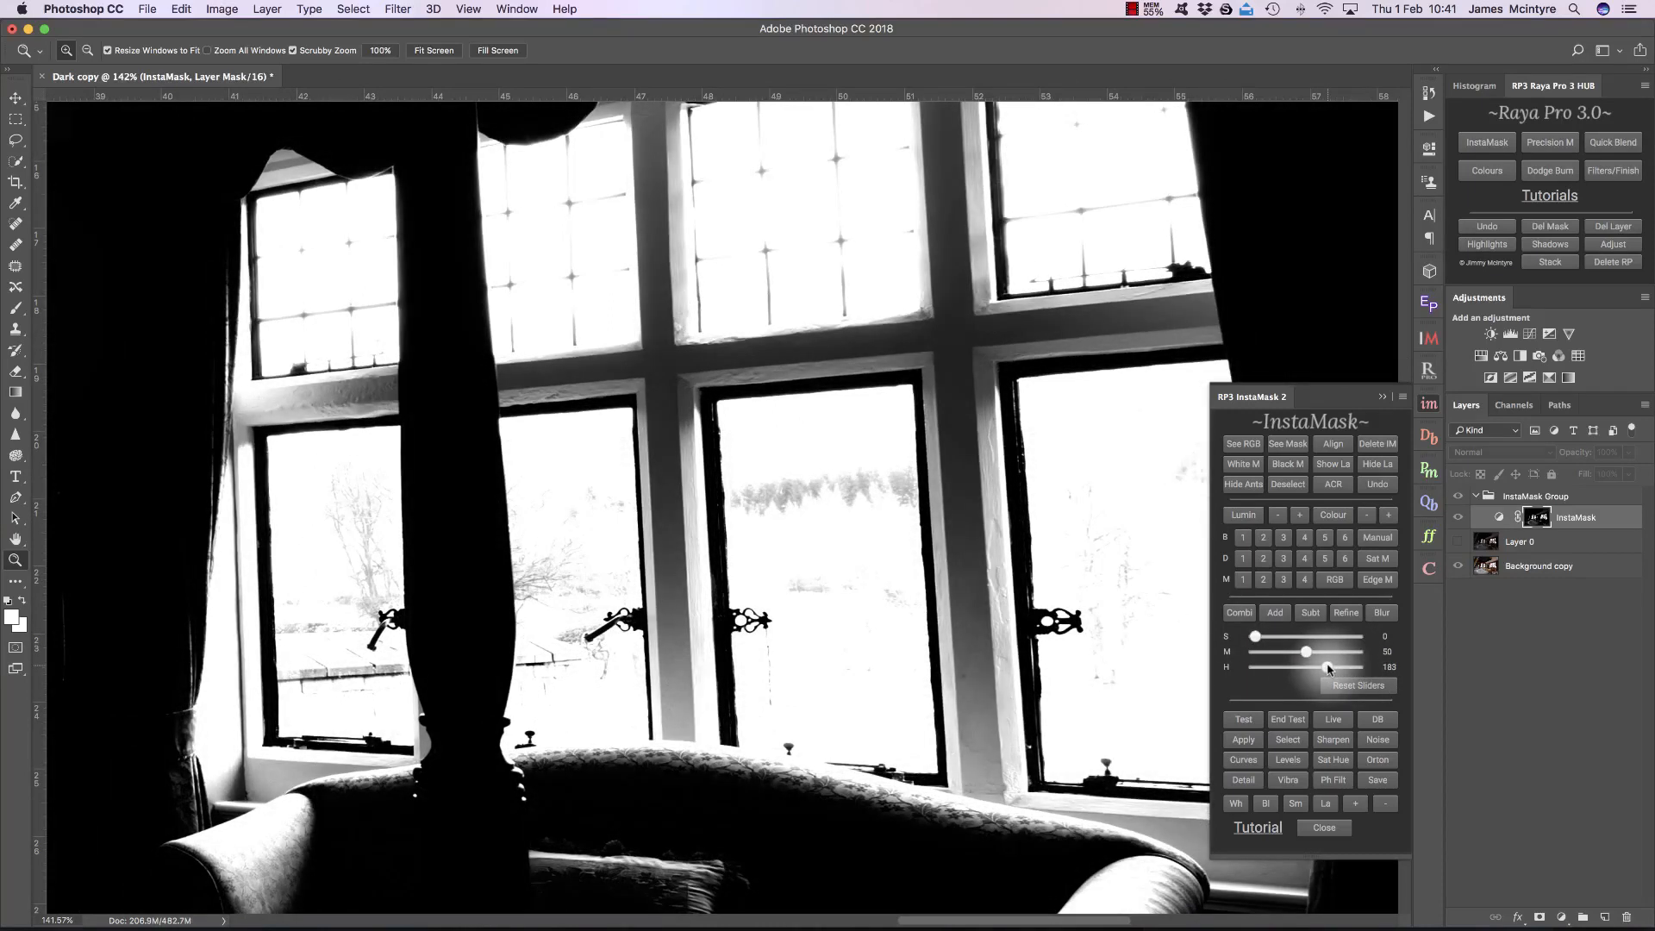
key("super+0")
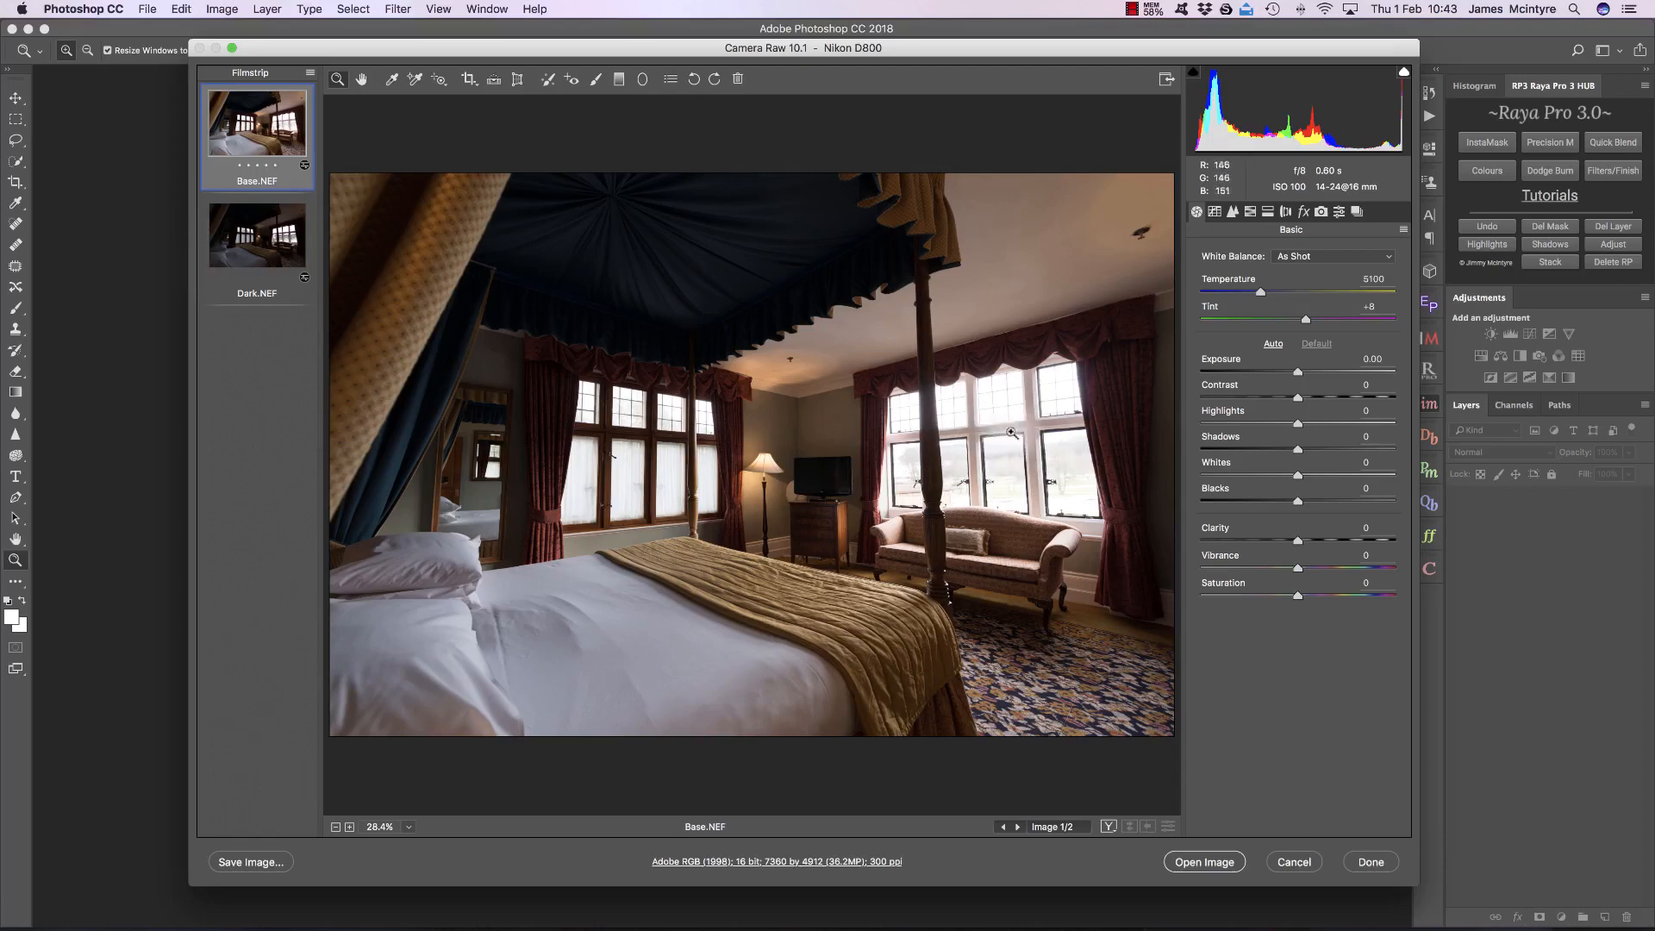
Step: Set Base.NEF's Highlights to +100, Shadows to -32 and Exposure to -0.40 to separate the windows from the room
left_click(1011, 469)
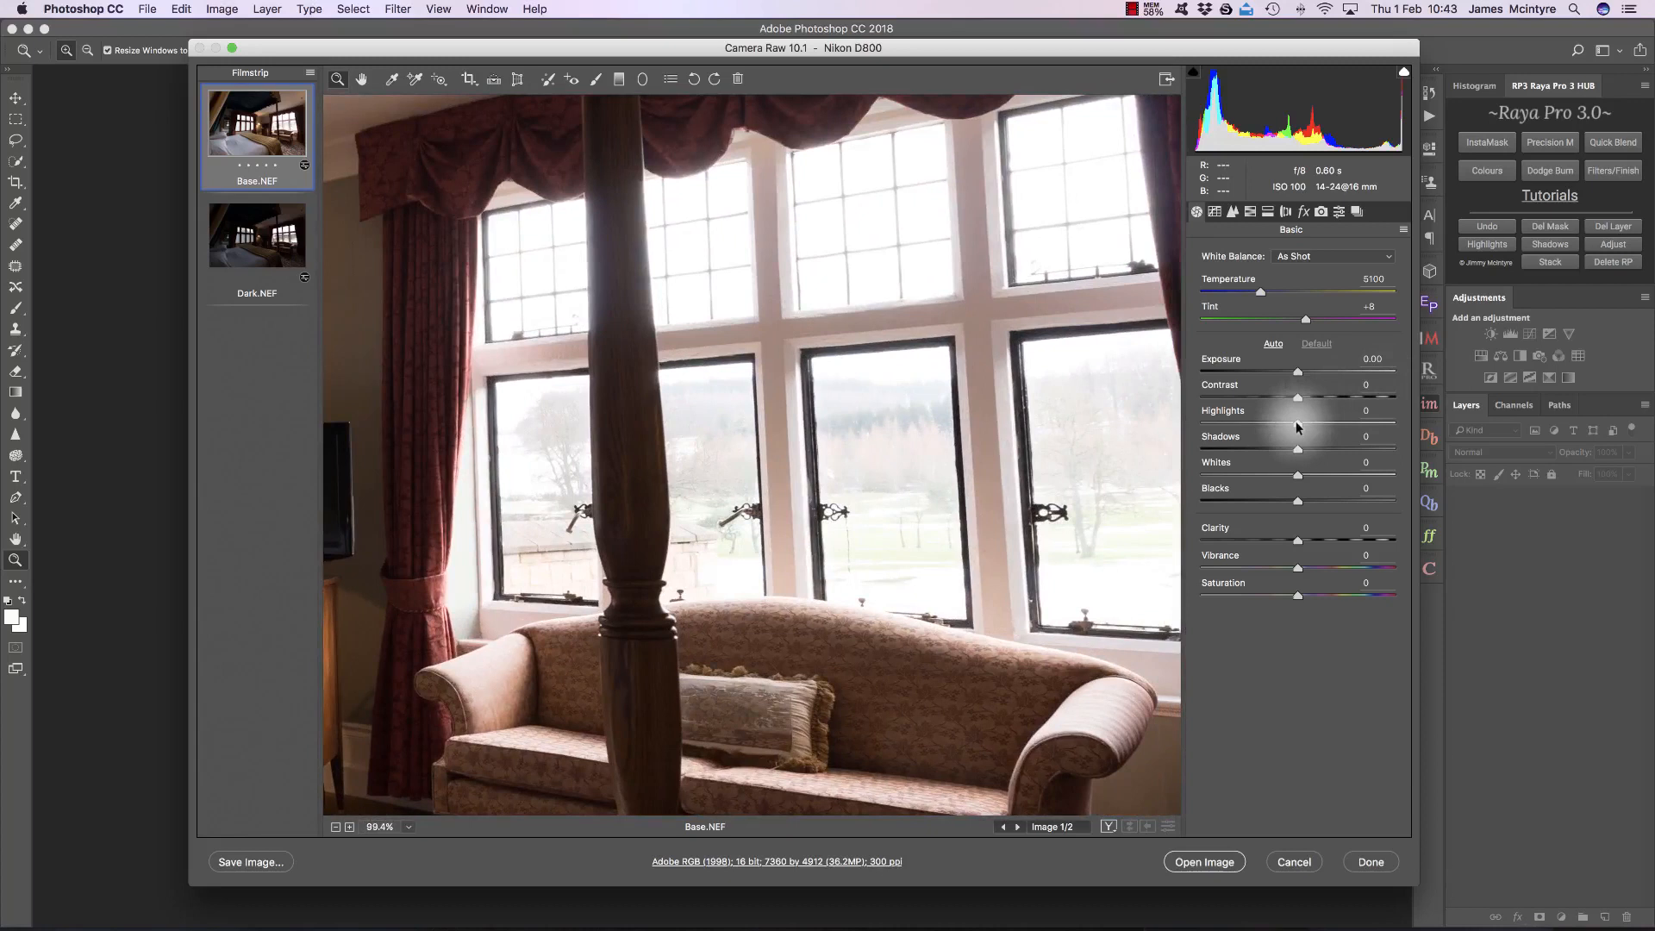
left_click_drag(1297, 424, 1447, 431)
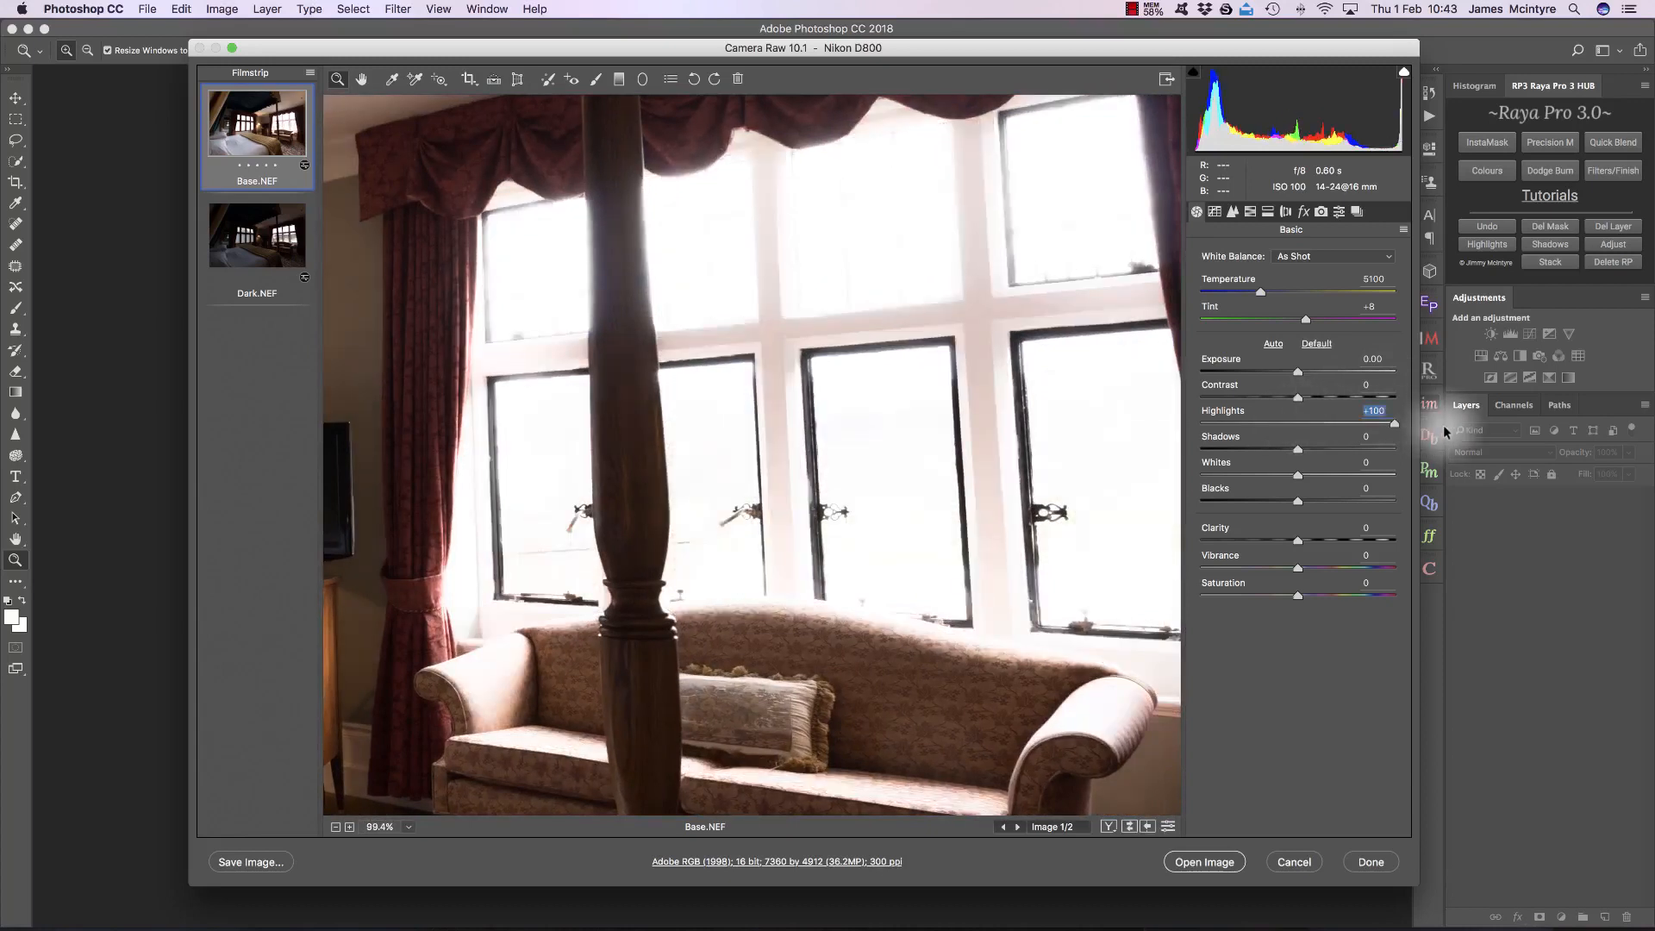
key("super+0")
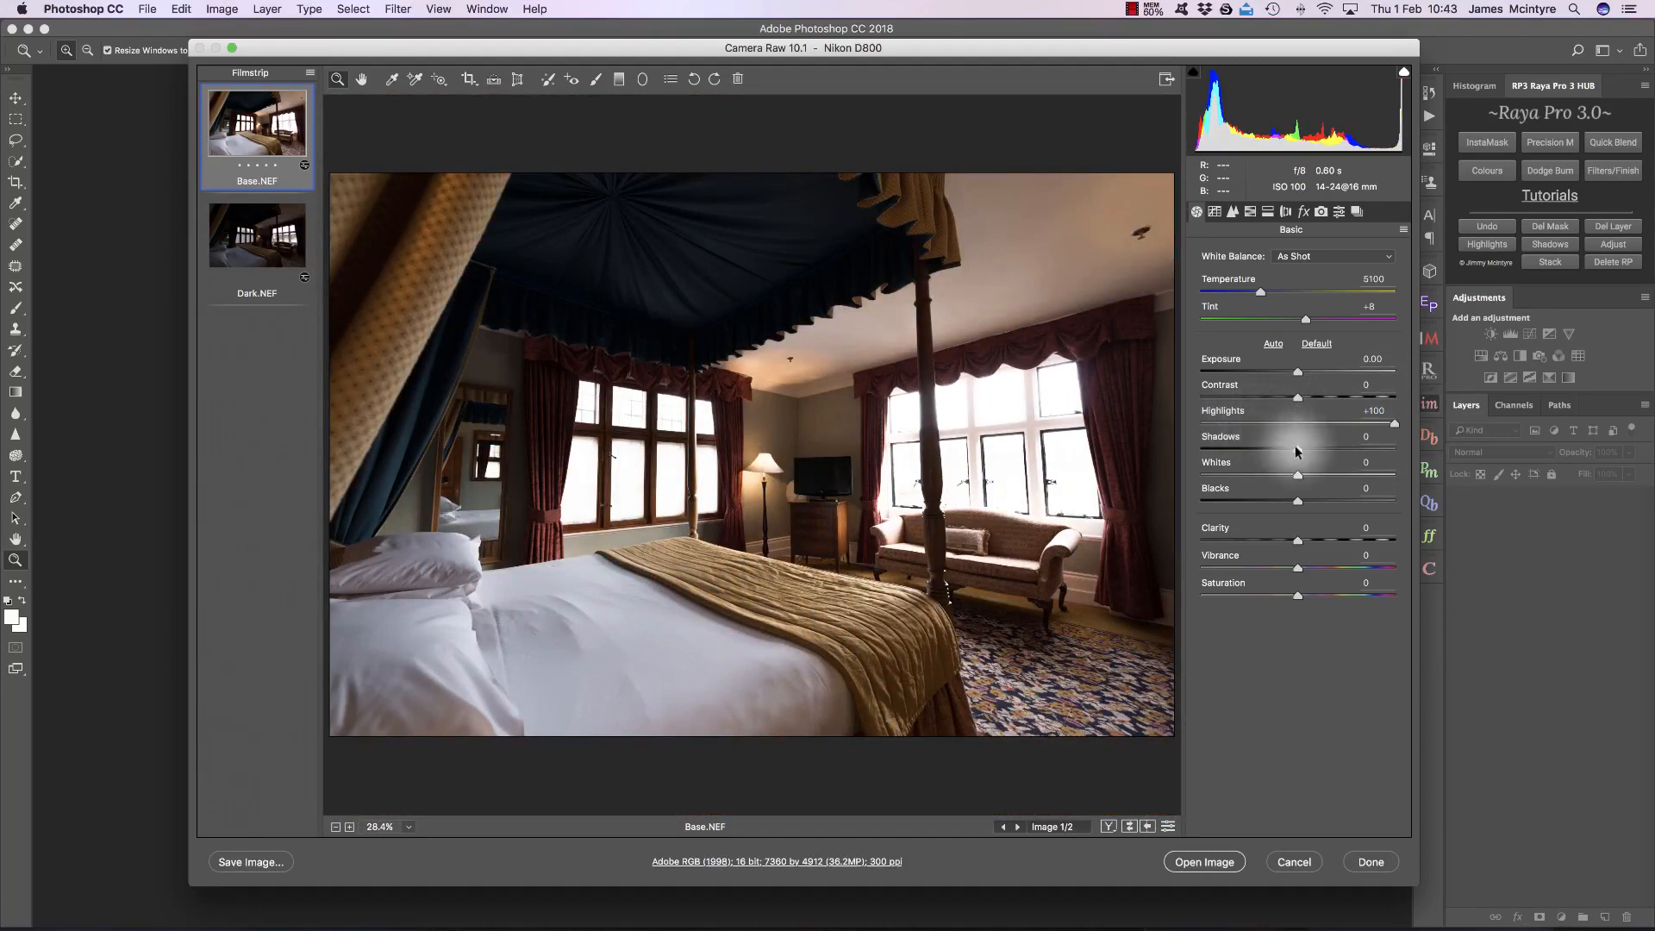
left_click_drag(1296, 447, 1265, 443)
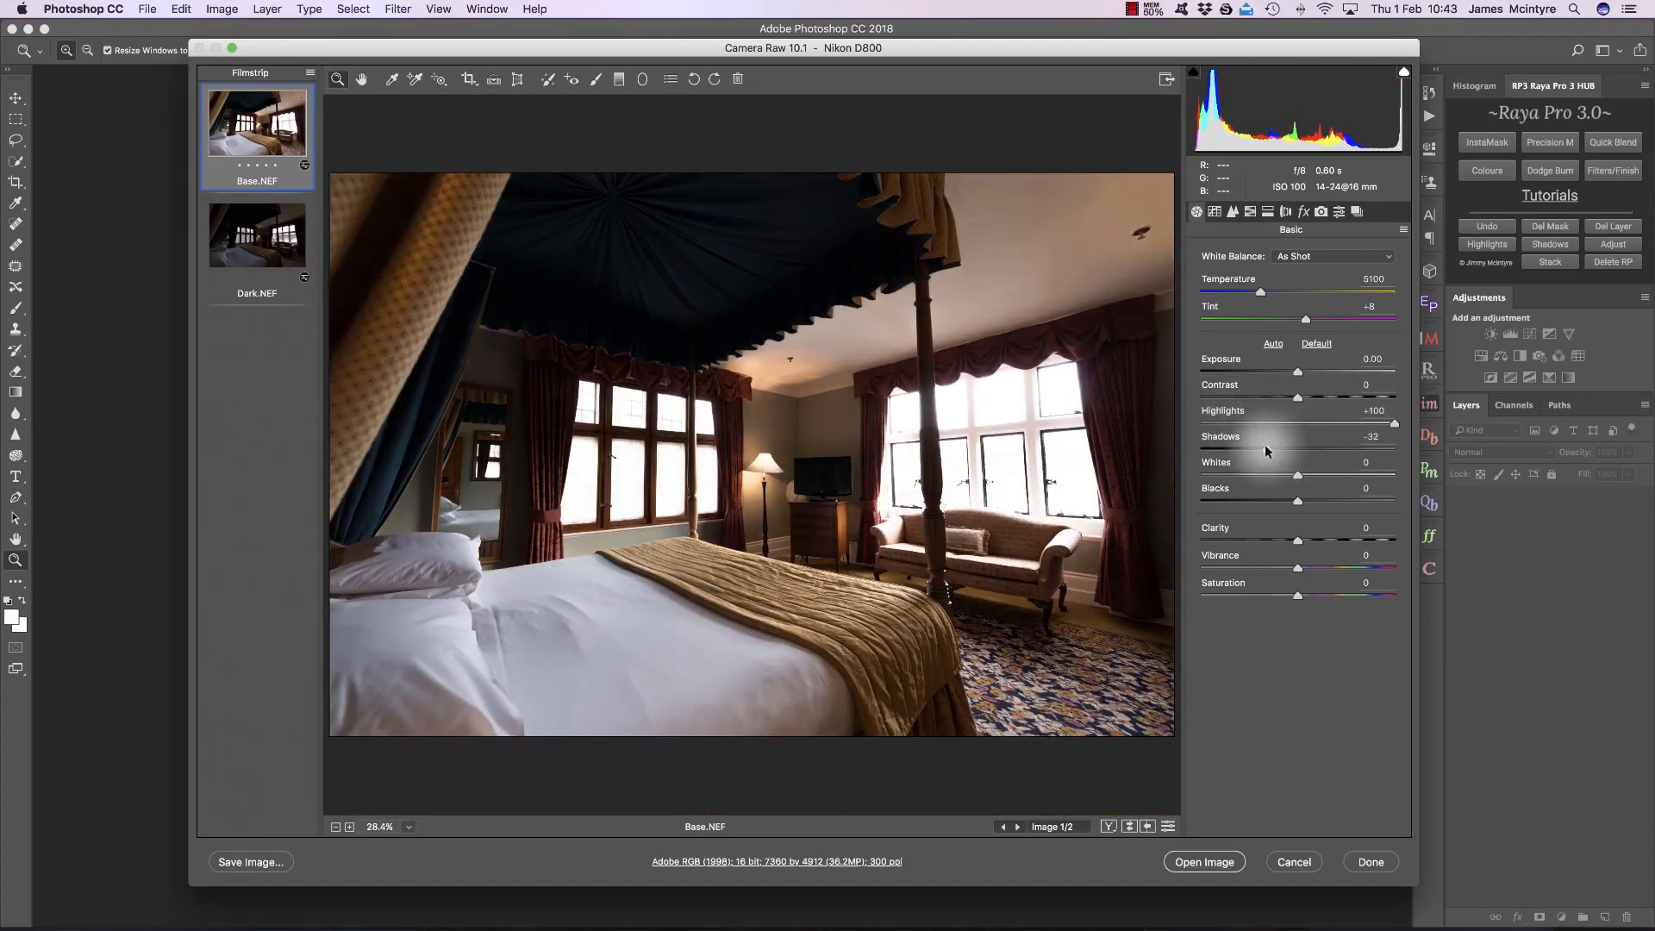
left_click_drag(1298, 373, 1290, 373)
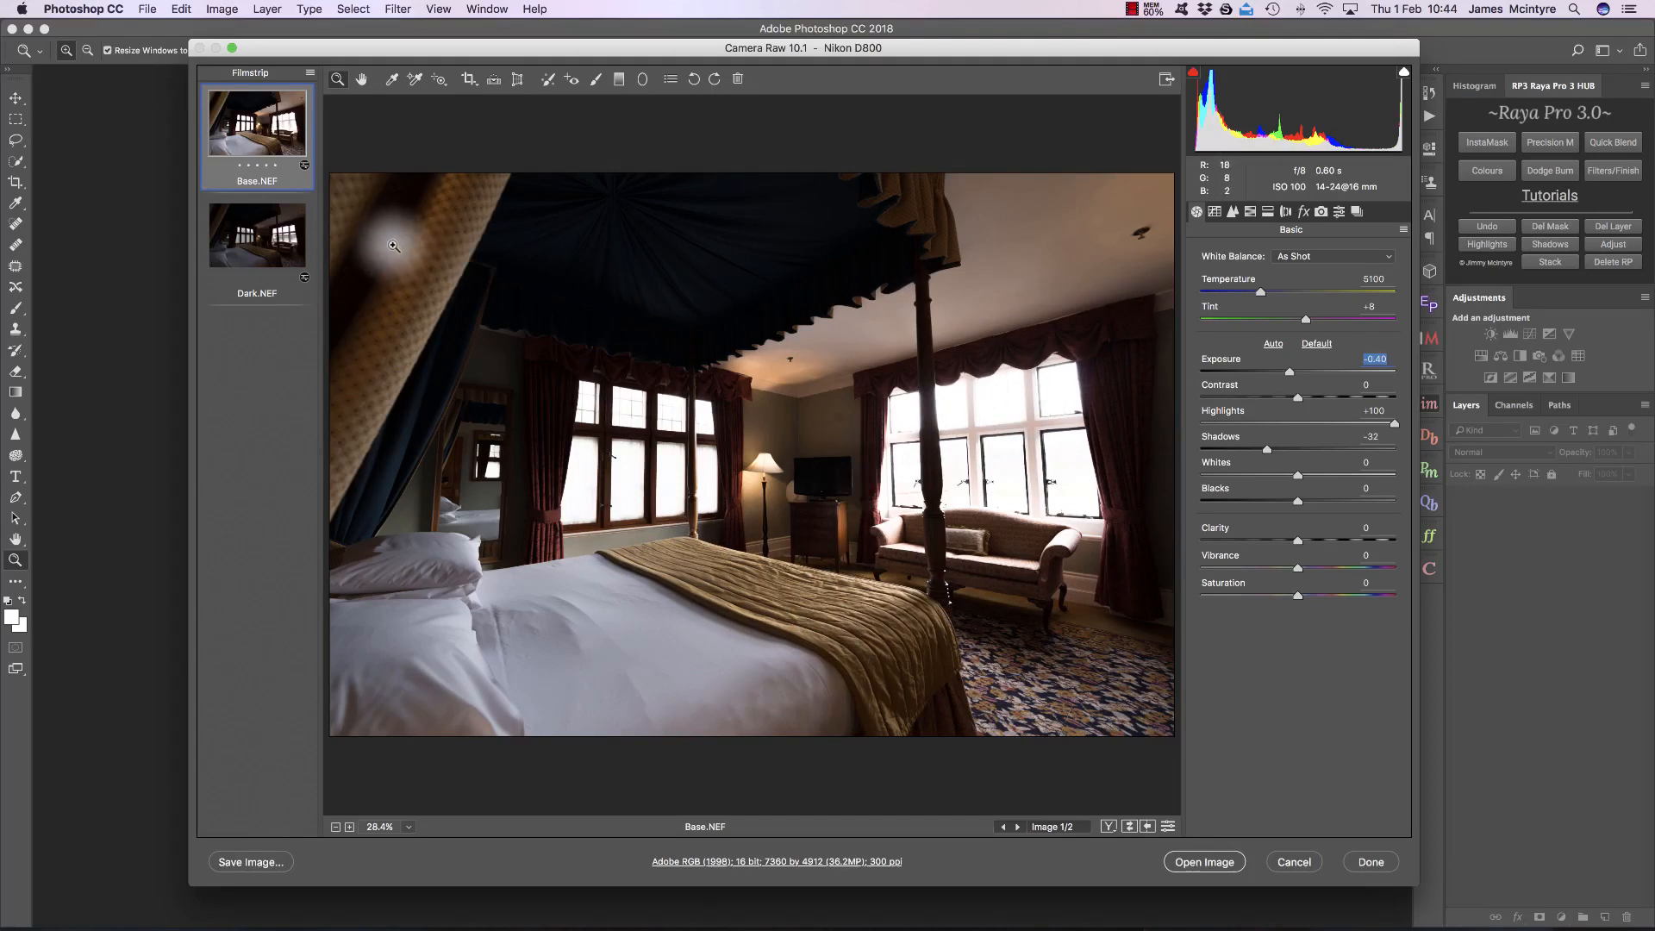
Step: Adjust Dark.NEF to Exposure +1.70, Highlights -53 and Shadows +37
left_click(257, 240)
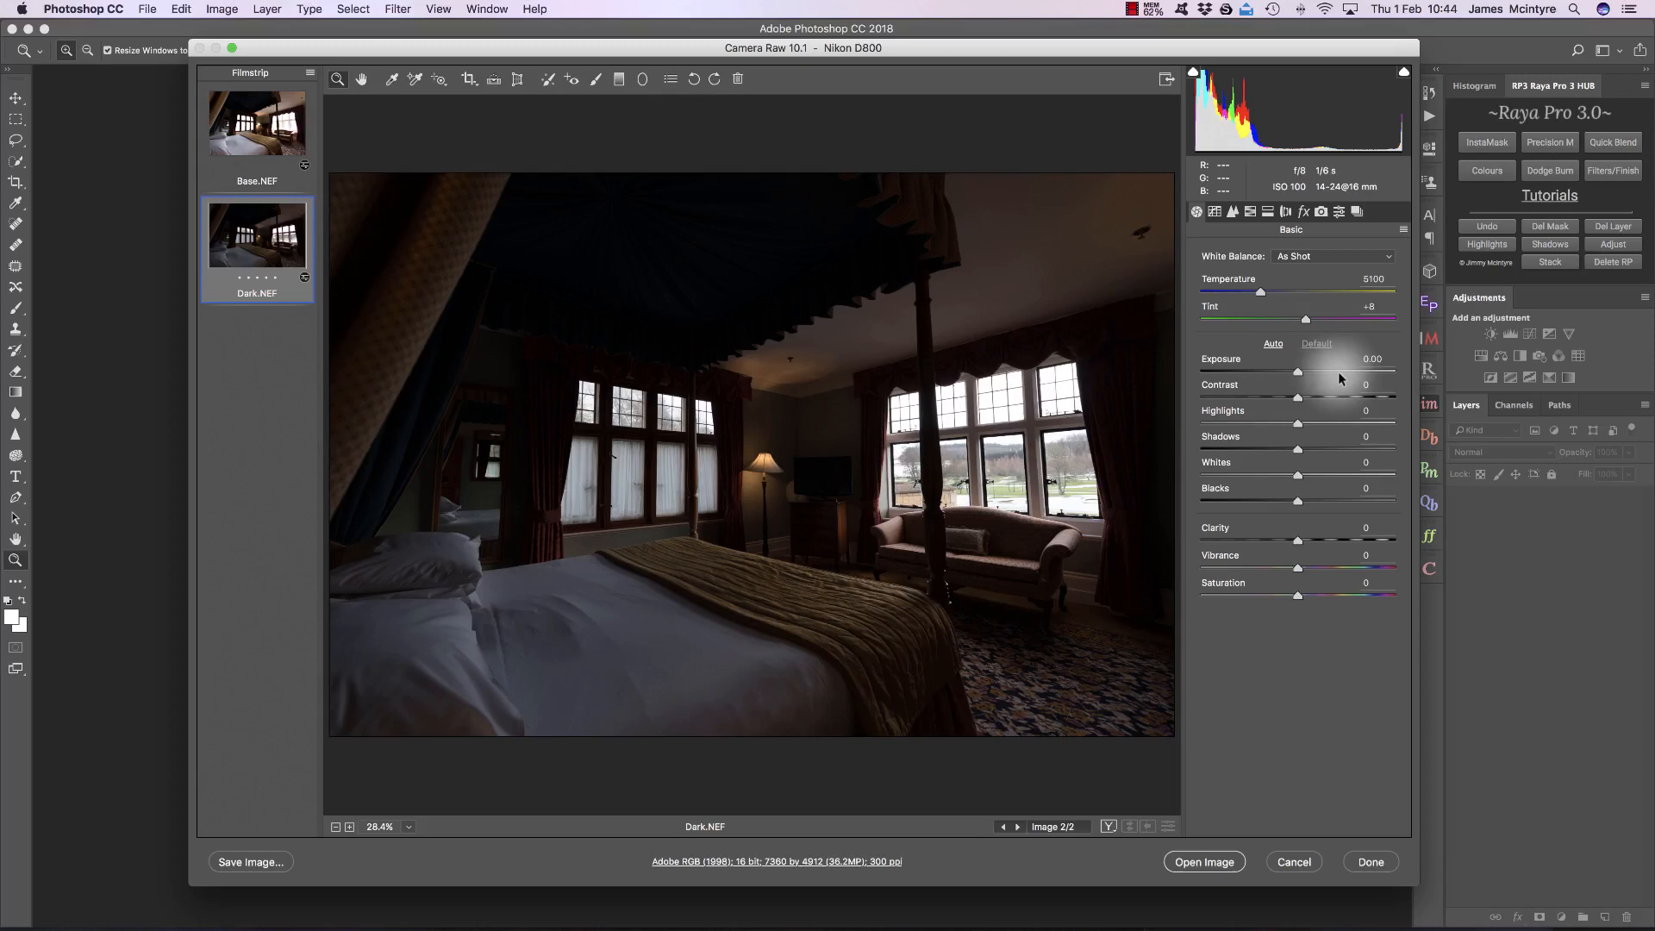
left_click_drag(1338, 371, 1331, 370)
left_click(1320, 448)
left_click_drag(1296, 422, 1336, 447)
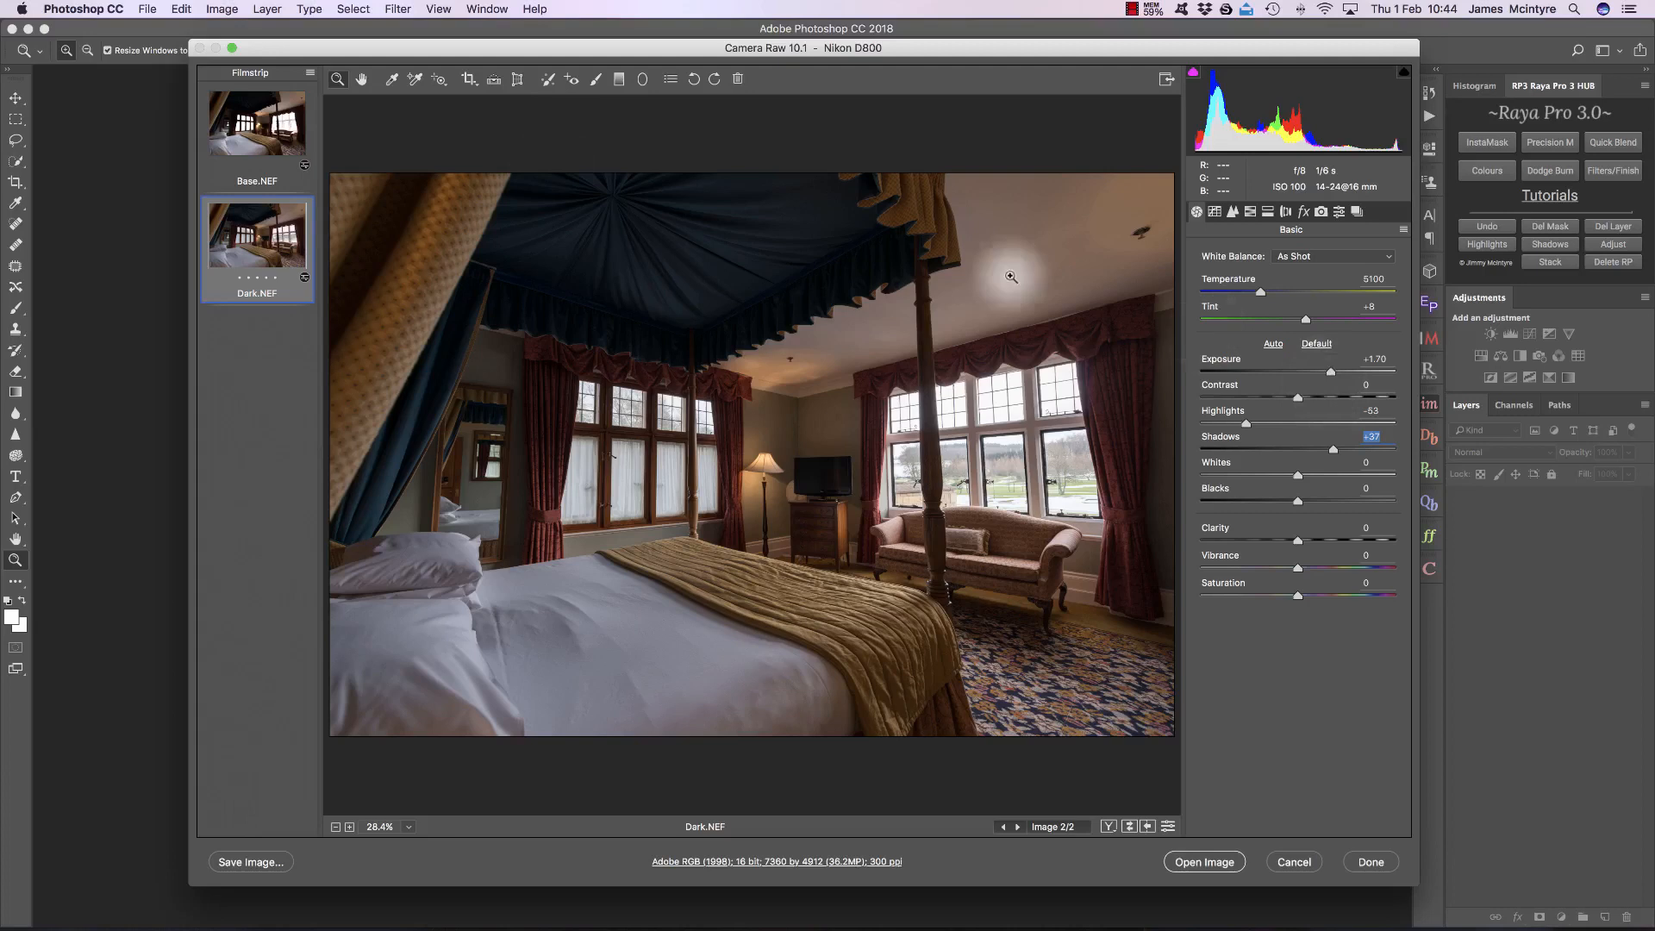
Step: Select both raw exposures, check their lens corrections and open them as smart objects
left_click(254, 129, "shift")
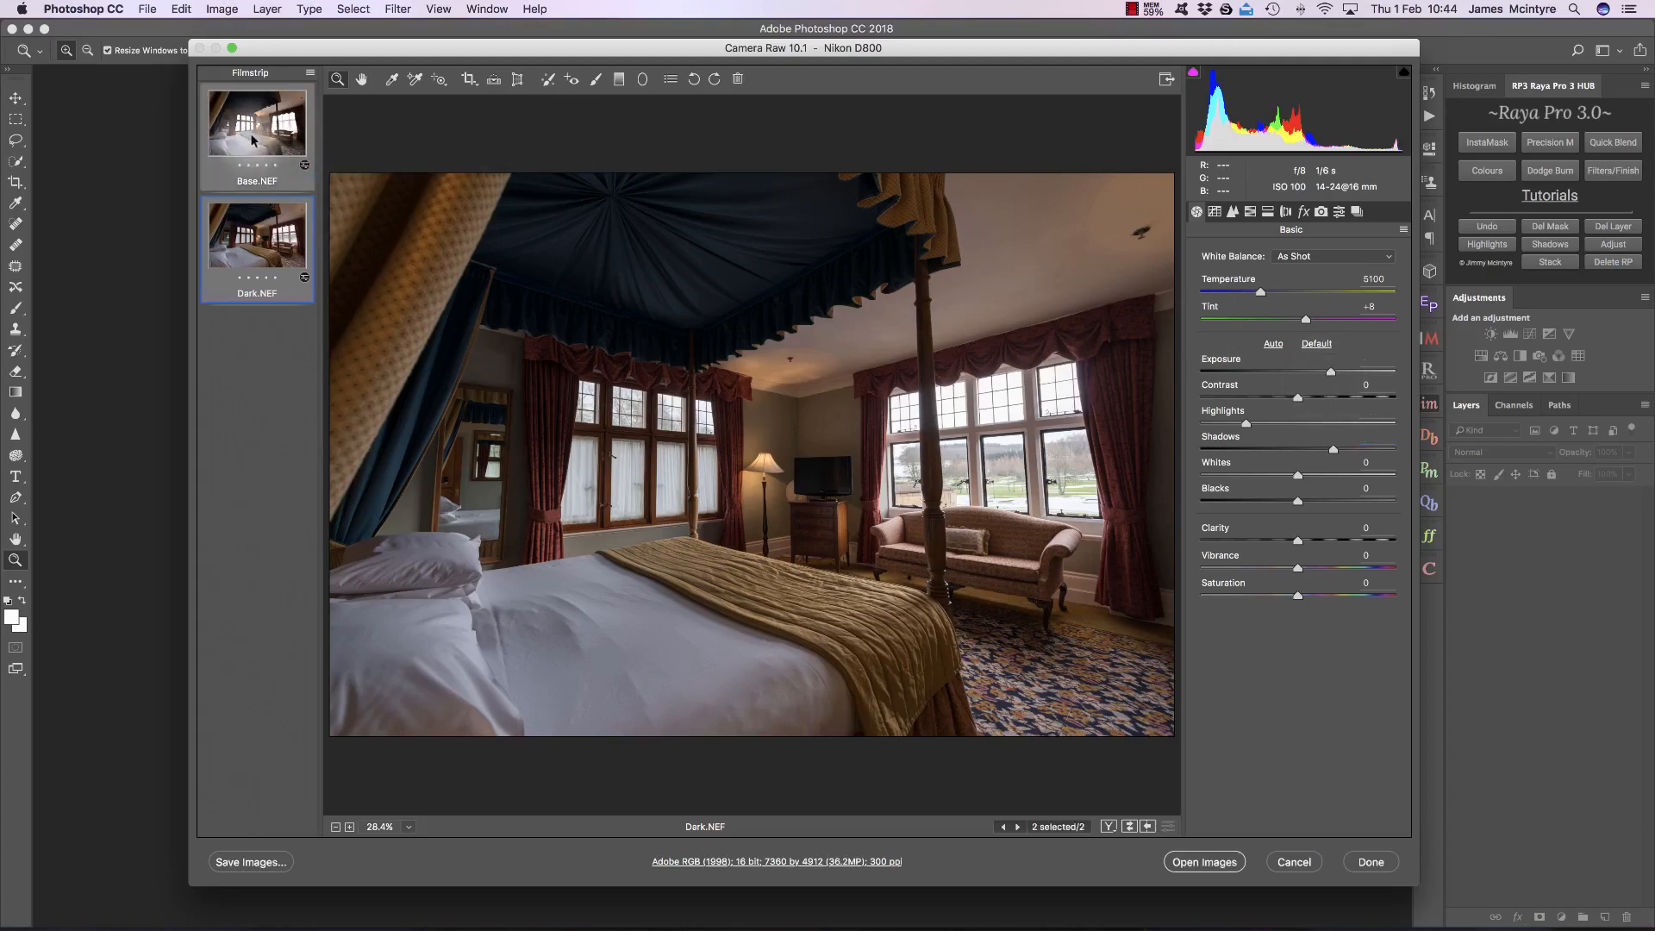
left_click(1286, 213)
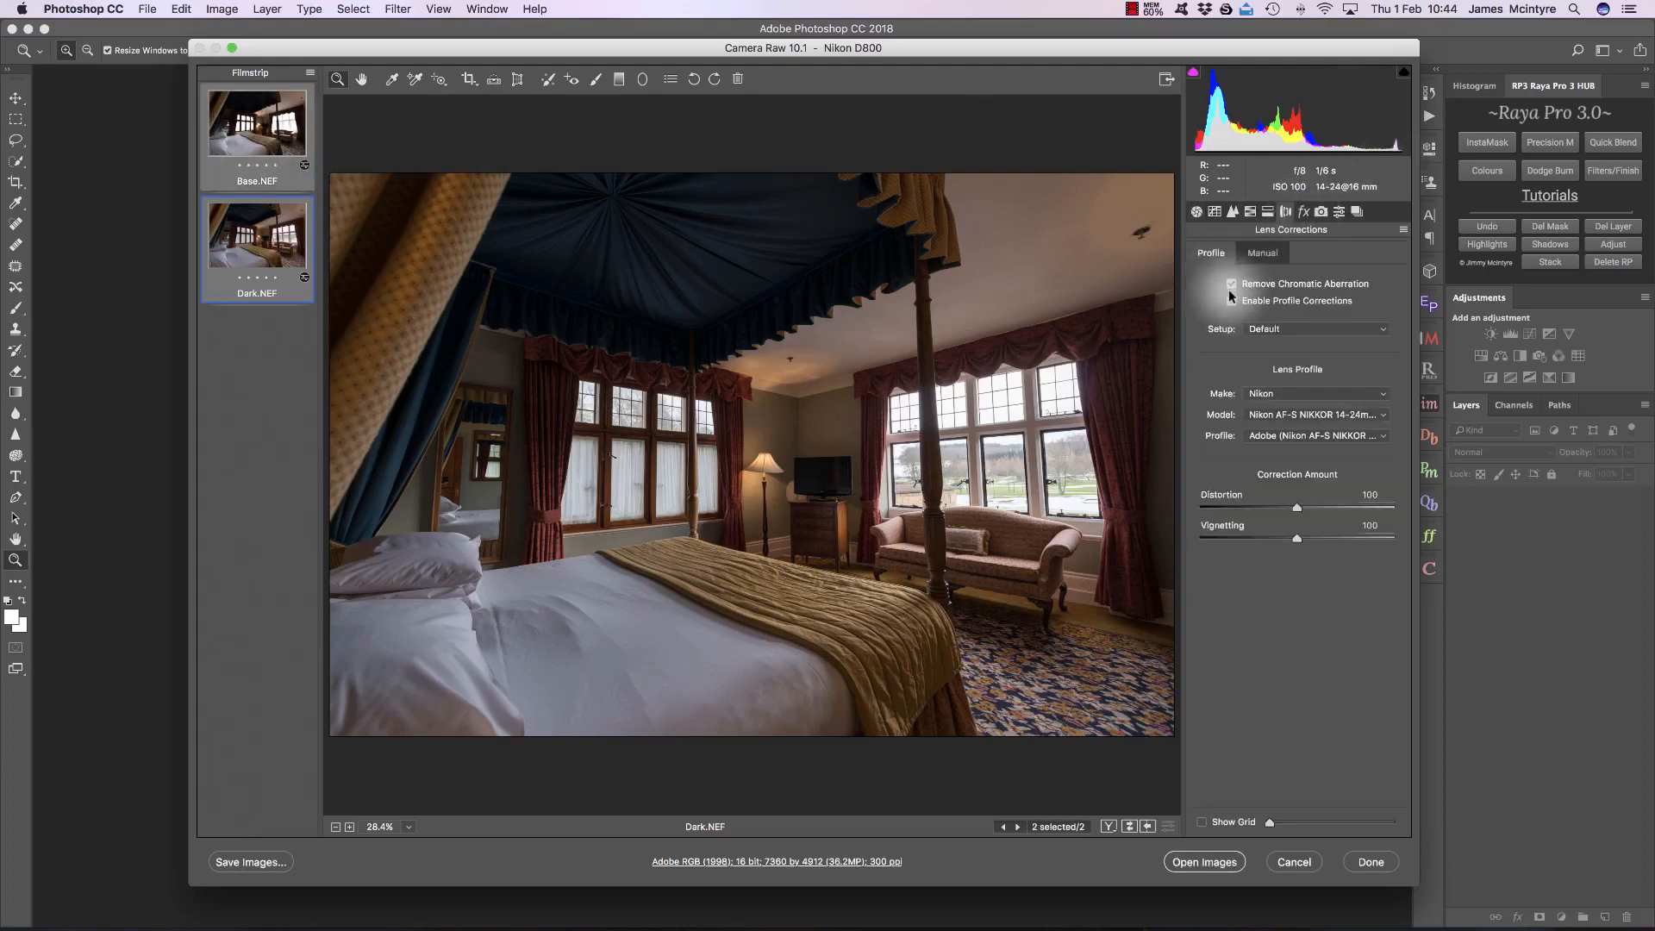
left_click(1195, 211)
left_click(1203, 861)
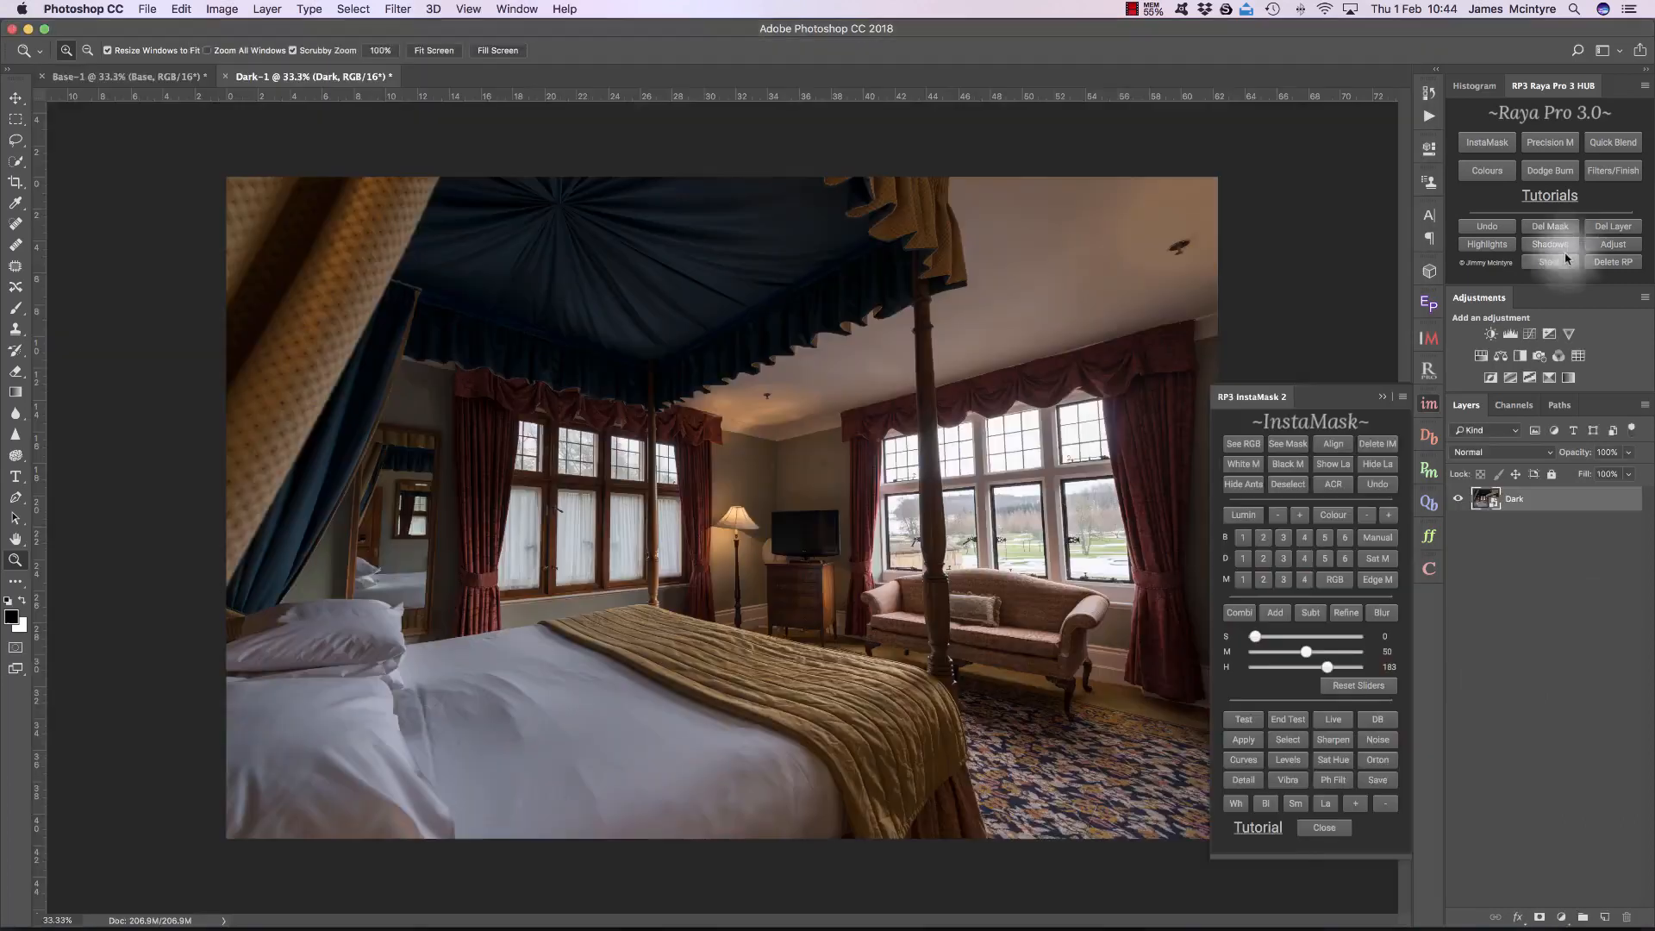
Step: Stack the two exposures in one document, with the Dark layer placed above Base and hidden
left_click(1568, 257)
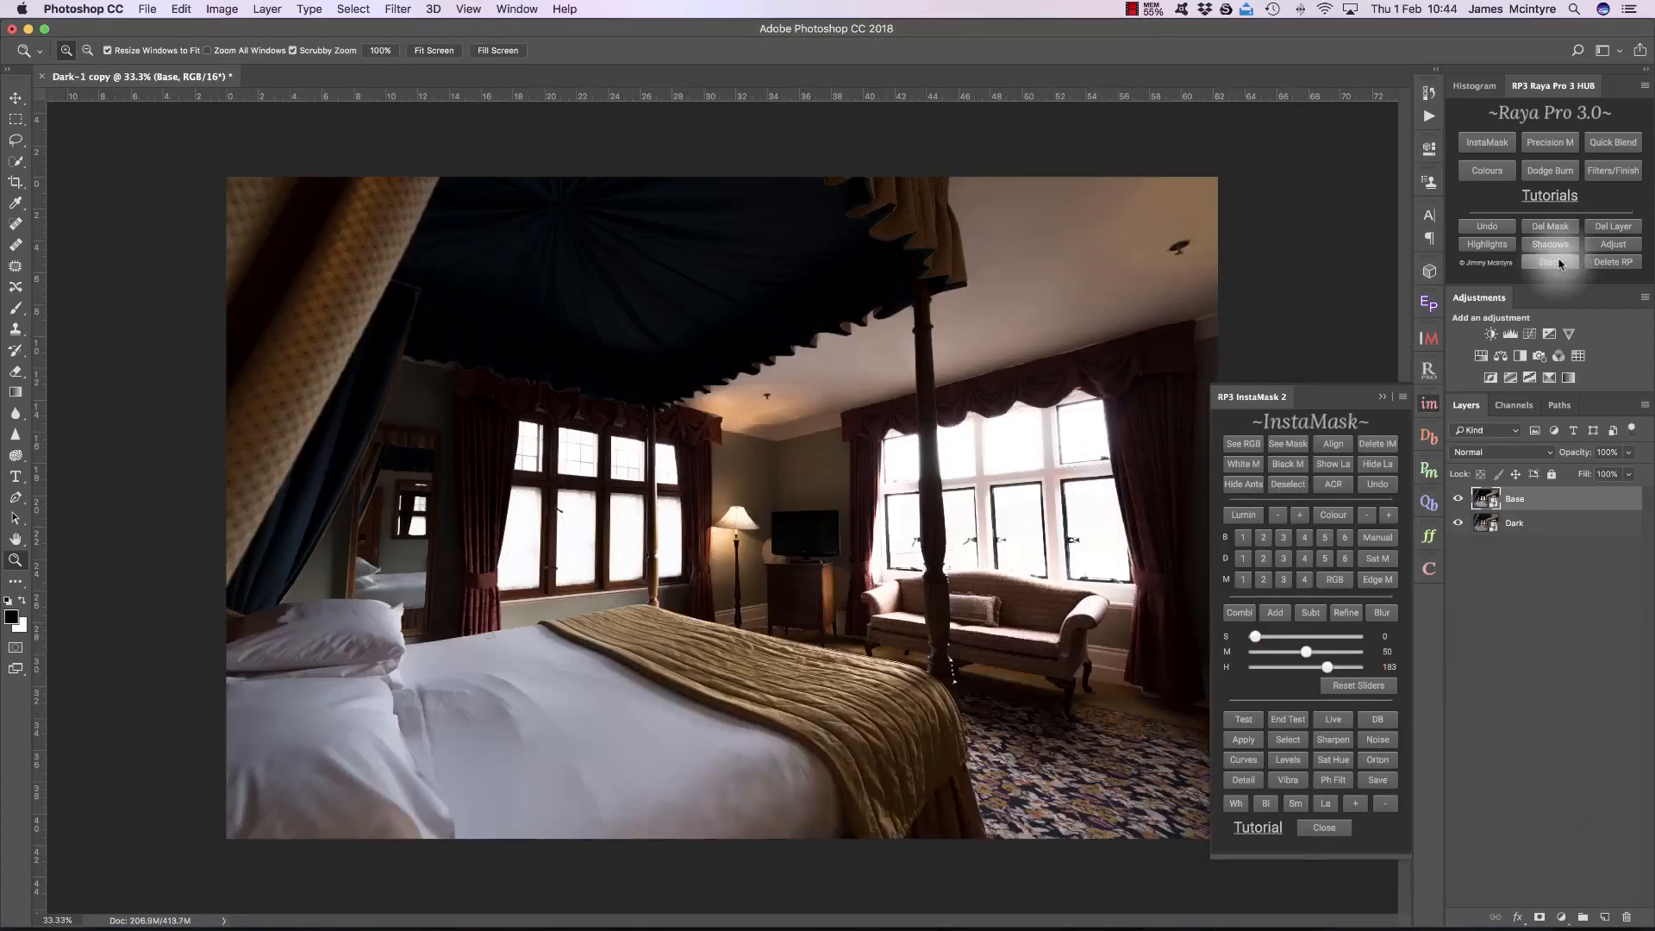
mouse_move(1559, 509)
left_mouse_down()
mouse_move(1530, 504)
mouse_move(1545, 533)
left_mouse_up()
left_click(1540, 504)
left_click(1459, 499)
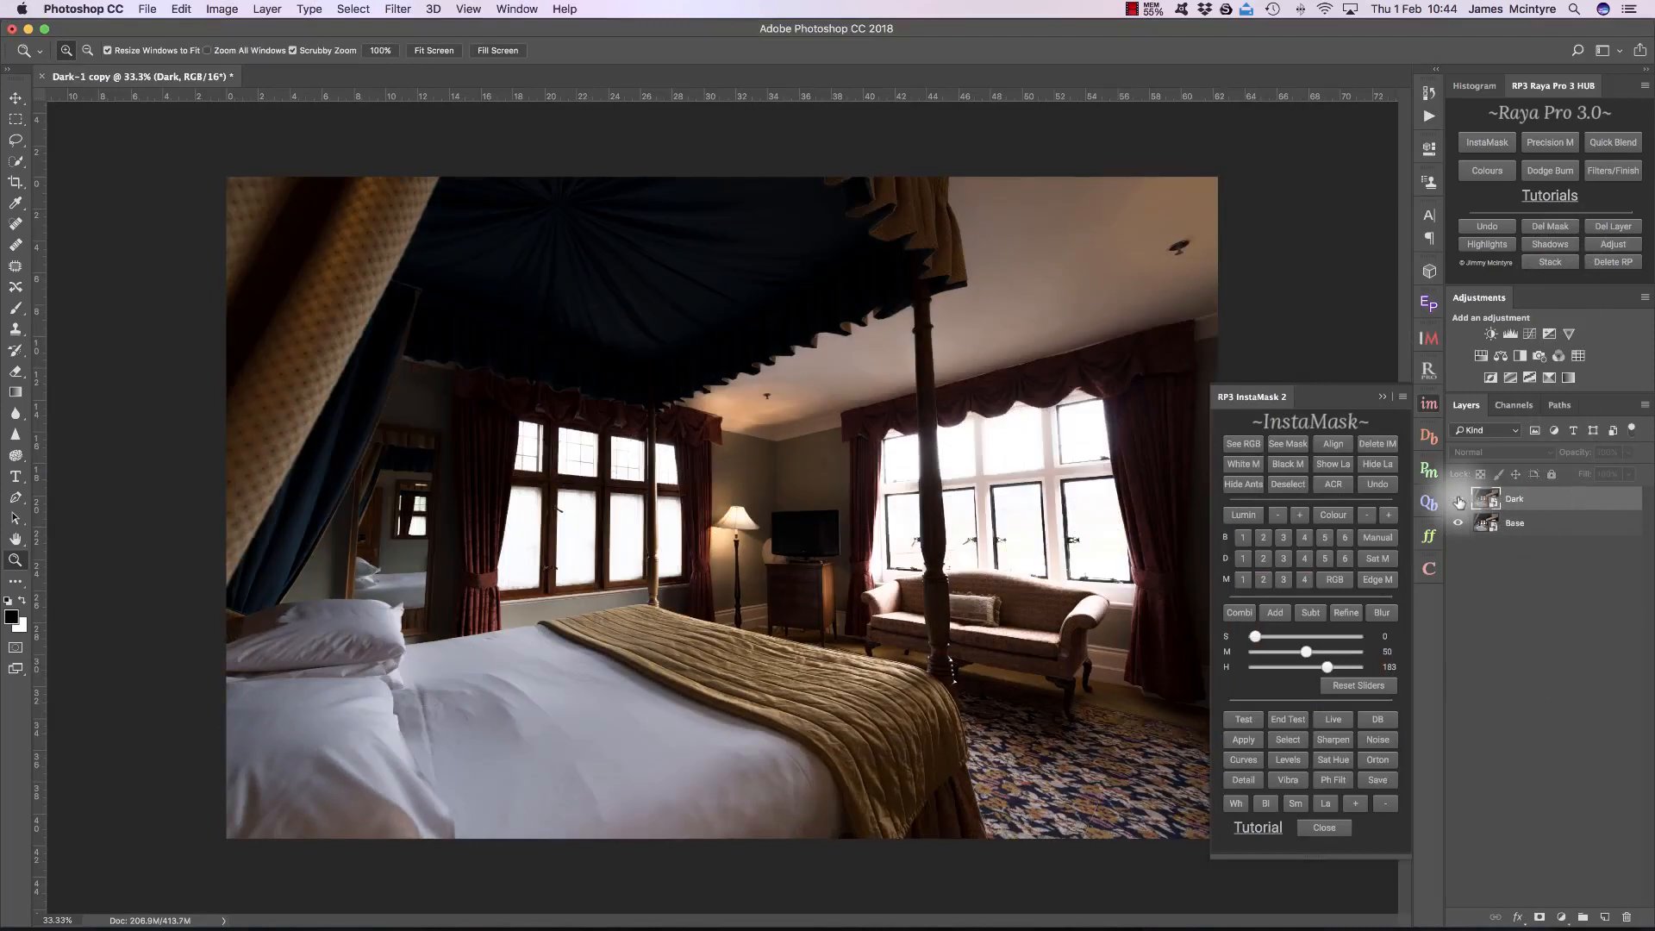
left_click(1459, 500)
left_click(1459, 501)
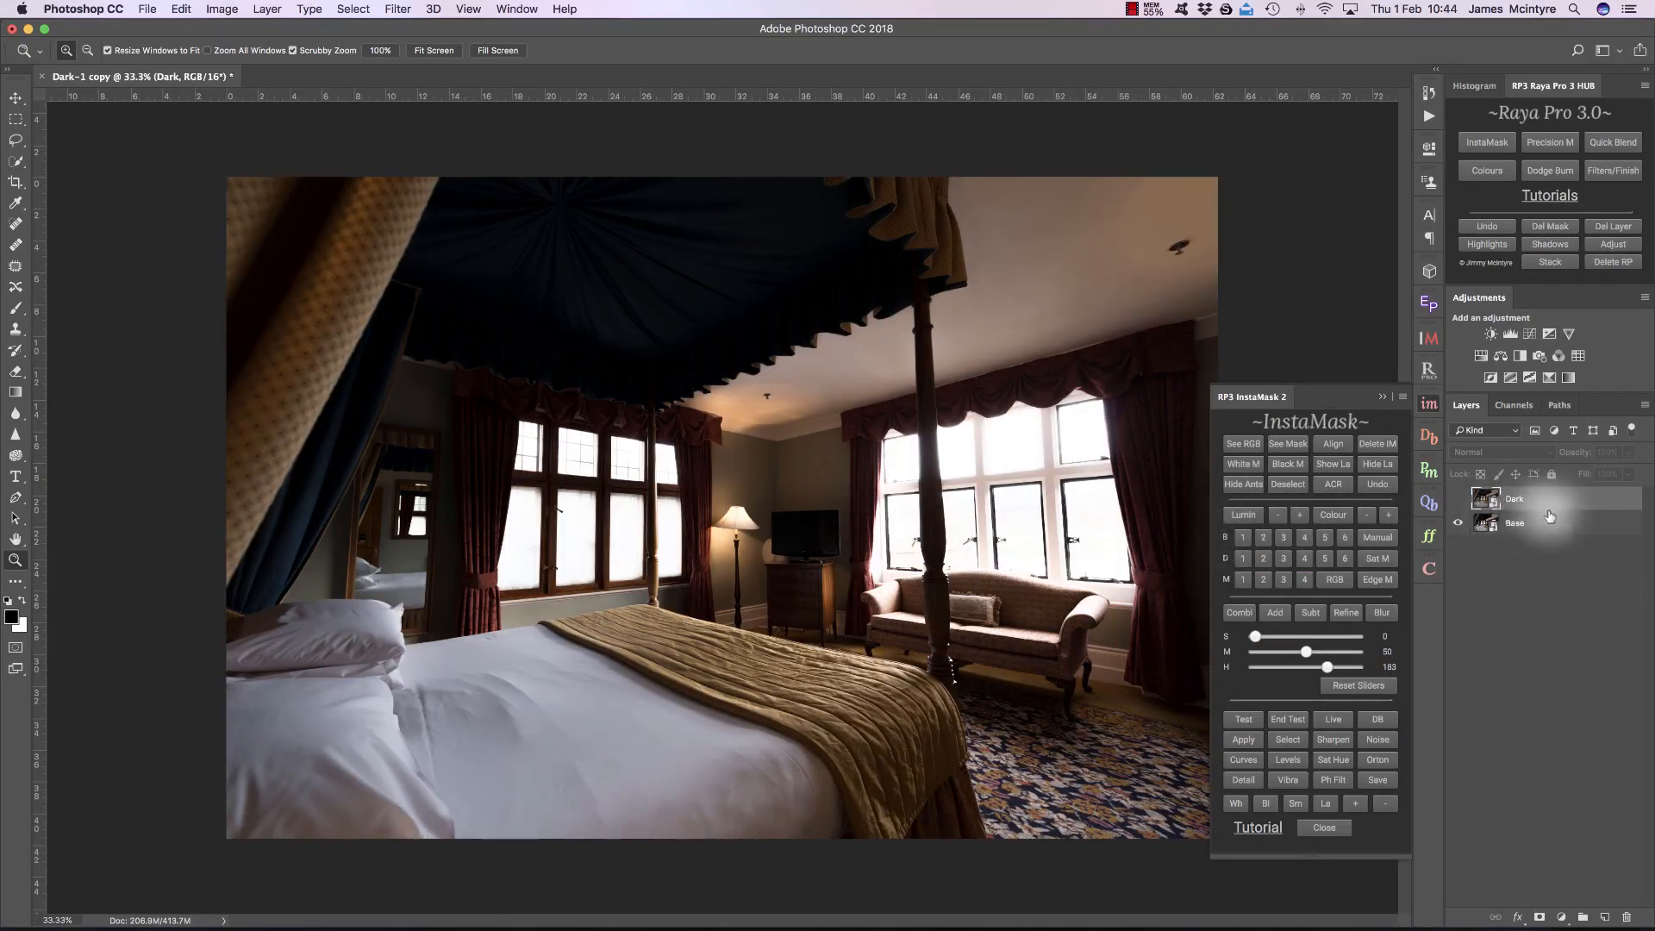
Step: Load a Brights 1 mask with reset sliders as a selection with hidden marching ants, and add a black mask to the Dark layer
left_click(1243, 537)
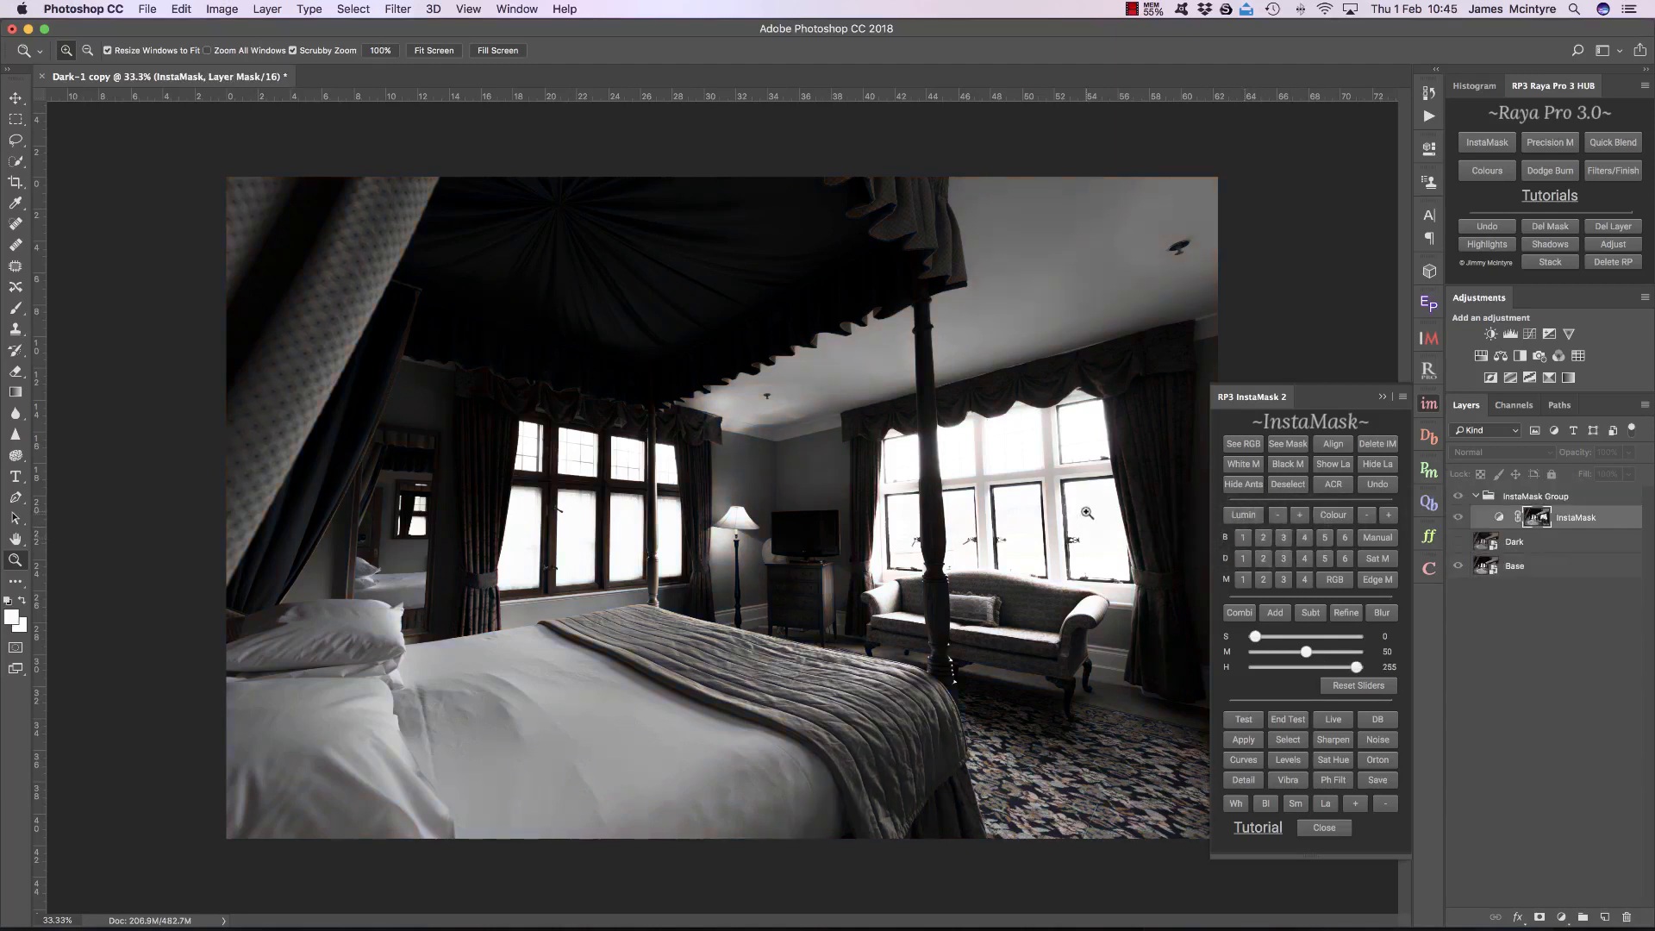
left_click_drag(1306, 652, 1315, 653)
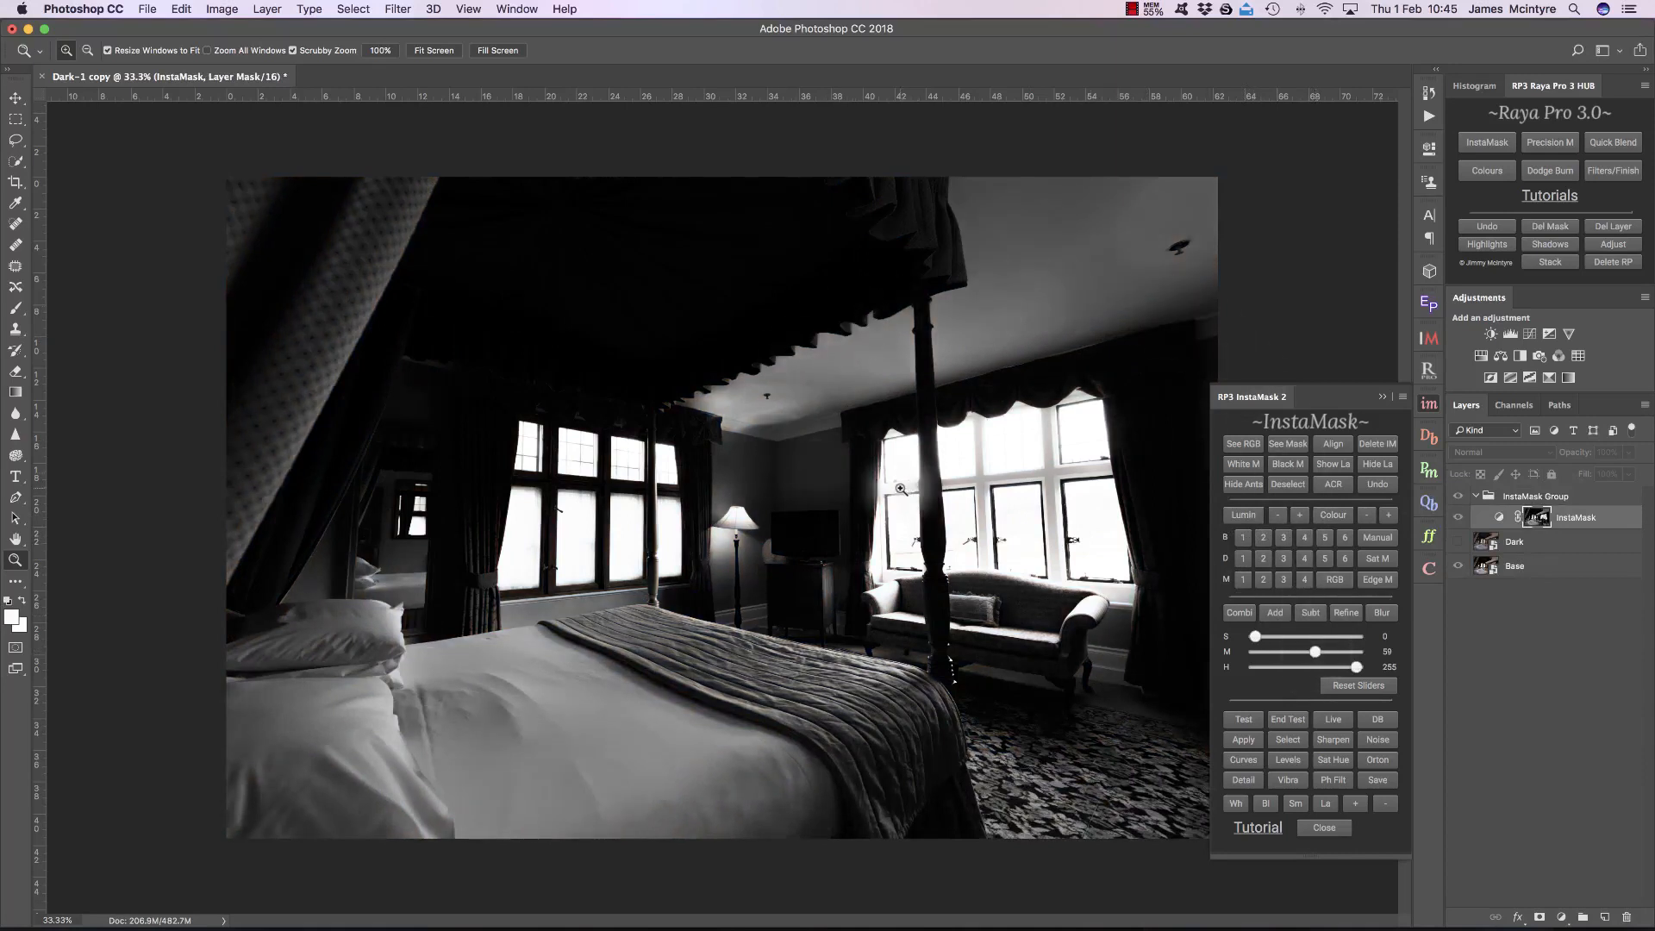
left_click(1366, 685)
left_click(1288, 740)
left_click(1254, 480)
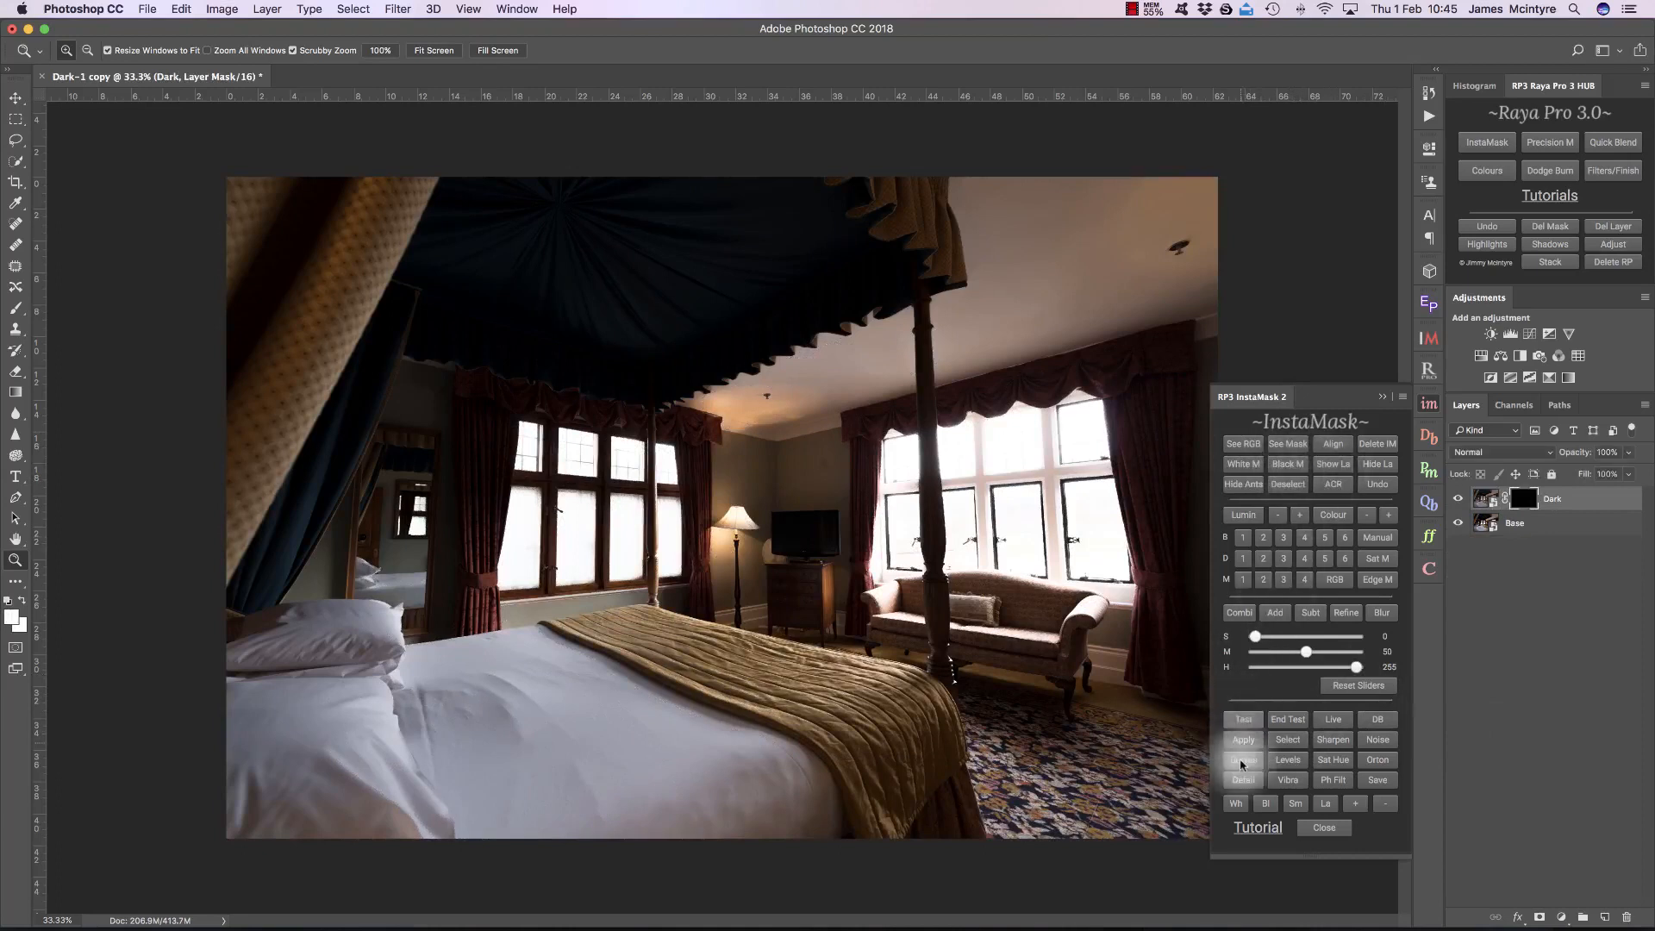
Step: Paint white on the Dark layer's mask over both window areas to blend in the darker exposure
left_click(1237, 802)
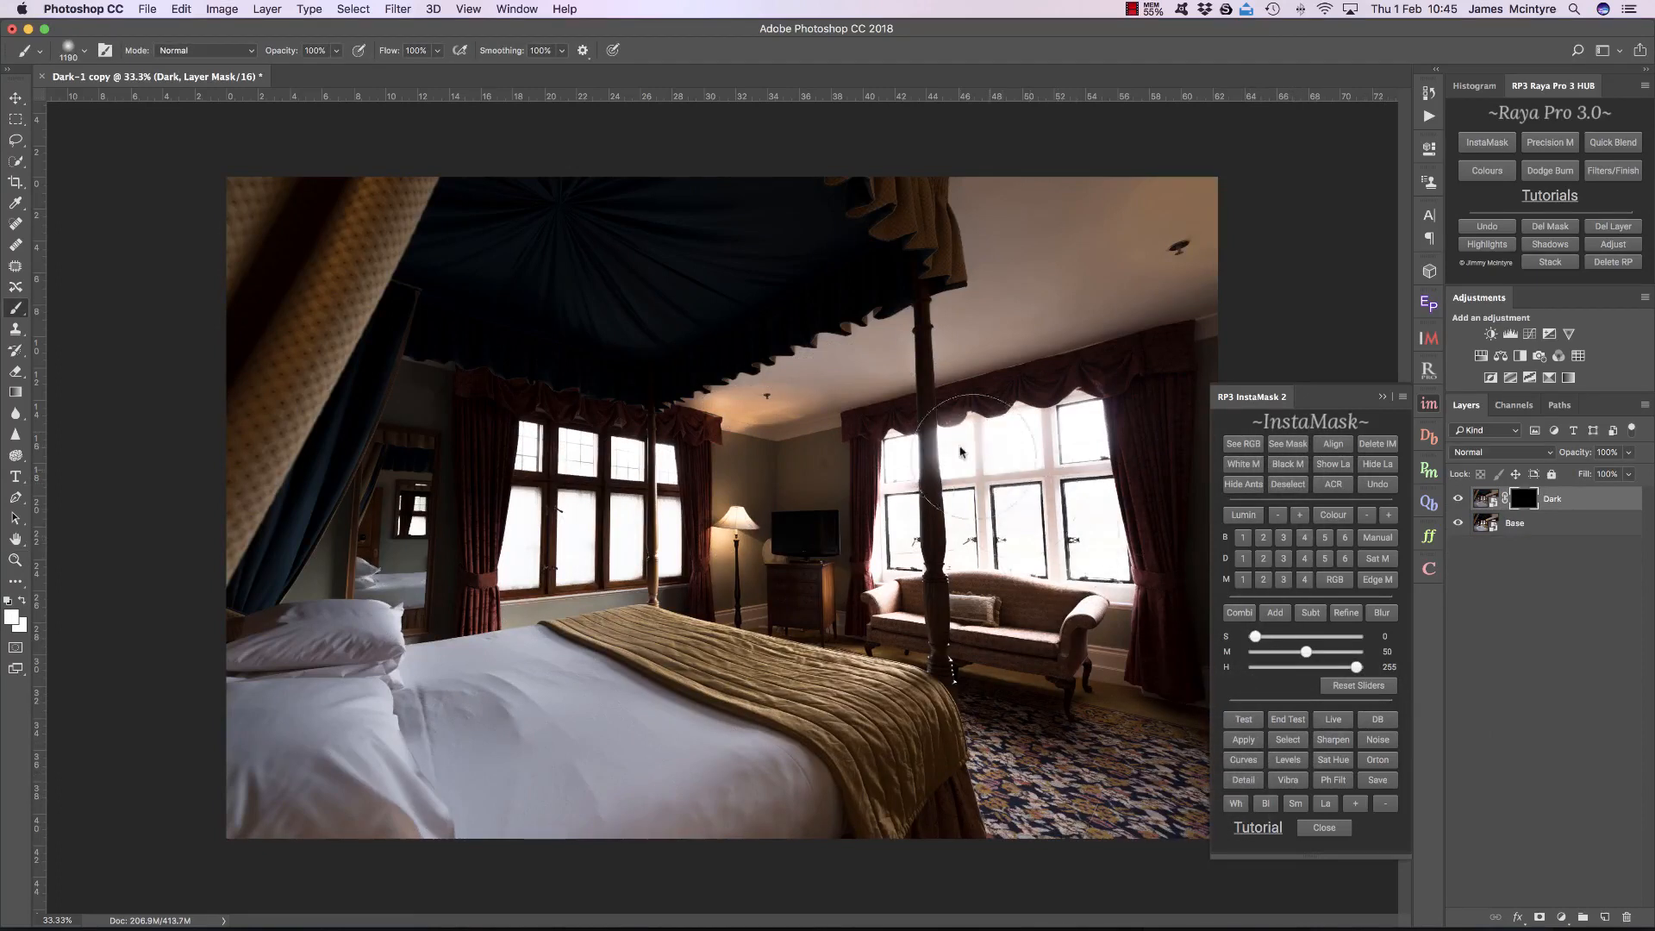
mouse_move(891, 449)
left_mouse_down()
mouse_move(1064, 436)
mouse_move(1120, 413)
mouse_move(1120, 569)
mouse_move(1025, 538)
mouse_move(896, 534)
mouse_move(900, 586)
mouse_move(1163, 577)
mouse_move(1082, 561)
mouse_move(1124, 556)
mouse_move(1111, 580)
mouse_move(915, 574)
mouse_move(923, 511)
mouse_move(903, 468)
mouse_move(1060, 444)
mouse_move(1108, 567)
mouse_move(956, 585)
mouse_move(874, 561)
mouse_move(908, 492)
mouse_move(992, 462)
mouse_move(1059, 457)
left_mouse_up()
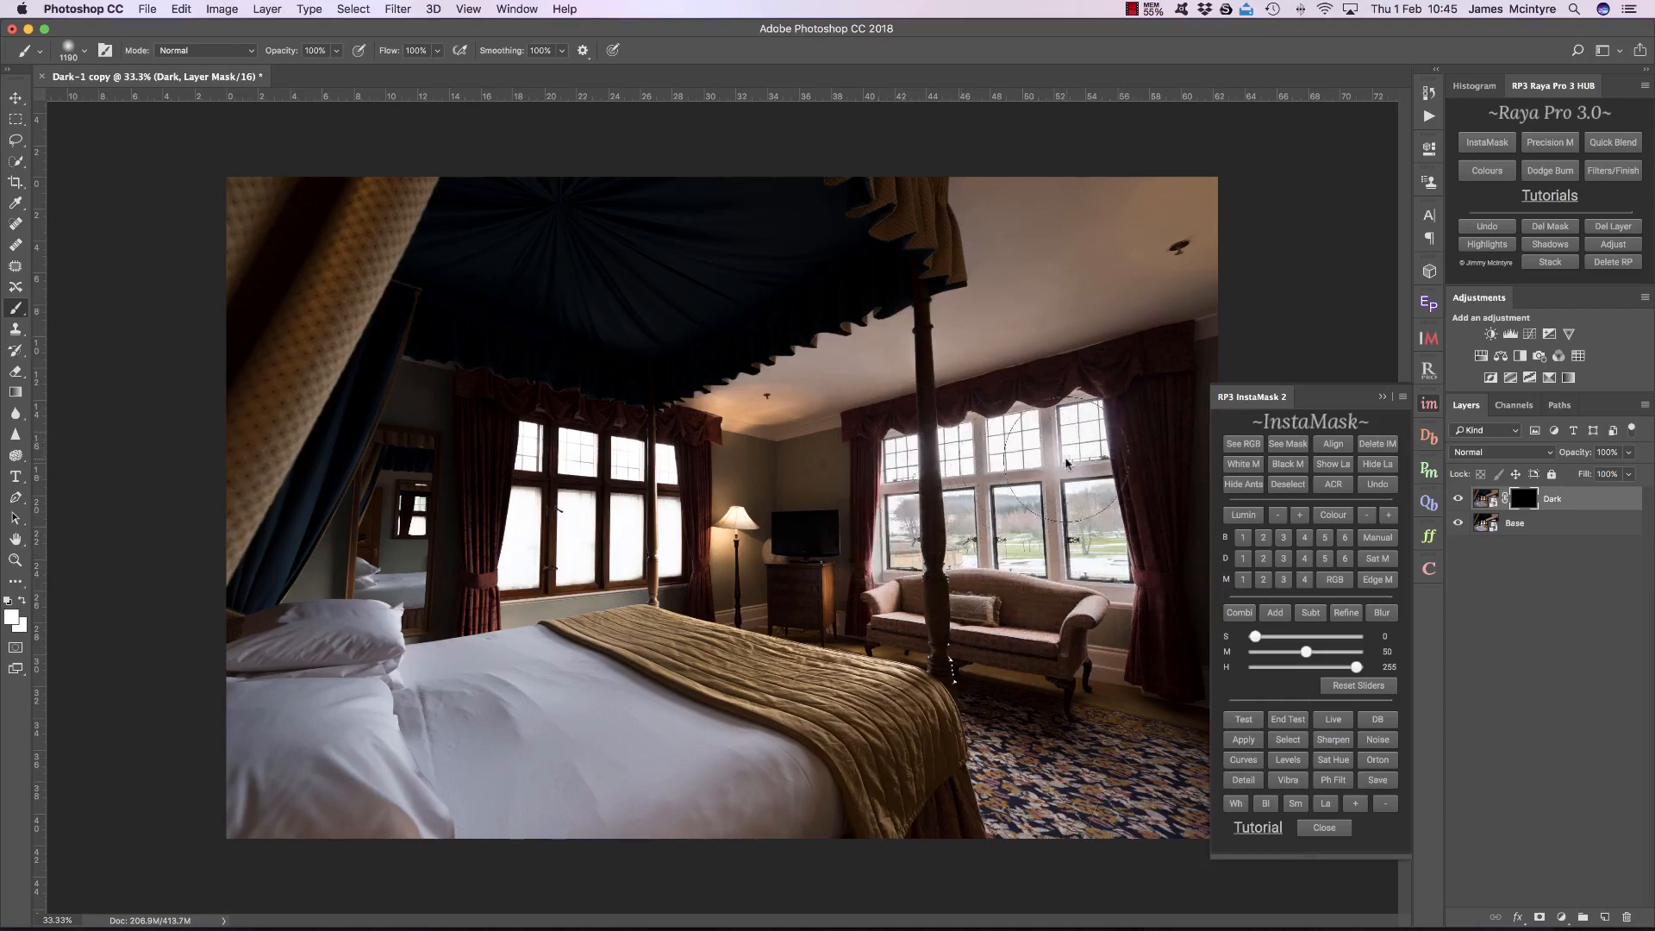
mouse_move(613, 457)
left_mouse_down()
mouse_move(547, 462)
mouse_move(623, 482)
mouse_move(660, 527)
mouse_move(540, 540)
mouse_move(670, 548)
mouse_move(509, 567)
left_mouse_up()
mouse_move(651, 480)
left_mouse_down()
mouse_move(521, 528)
mouse_move(611, 498)
mouse_move(617, 462)
left_mouse_up()
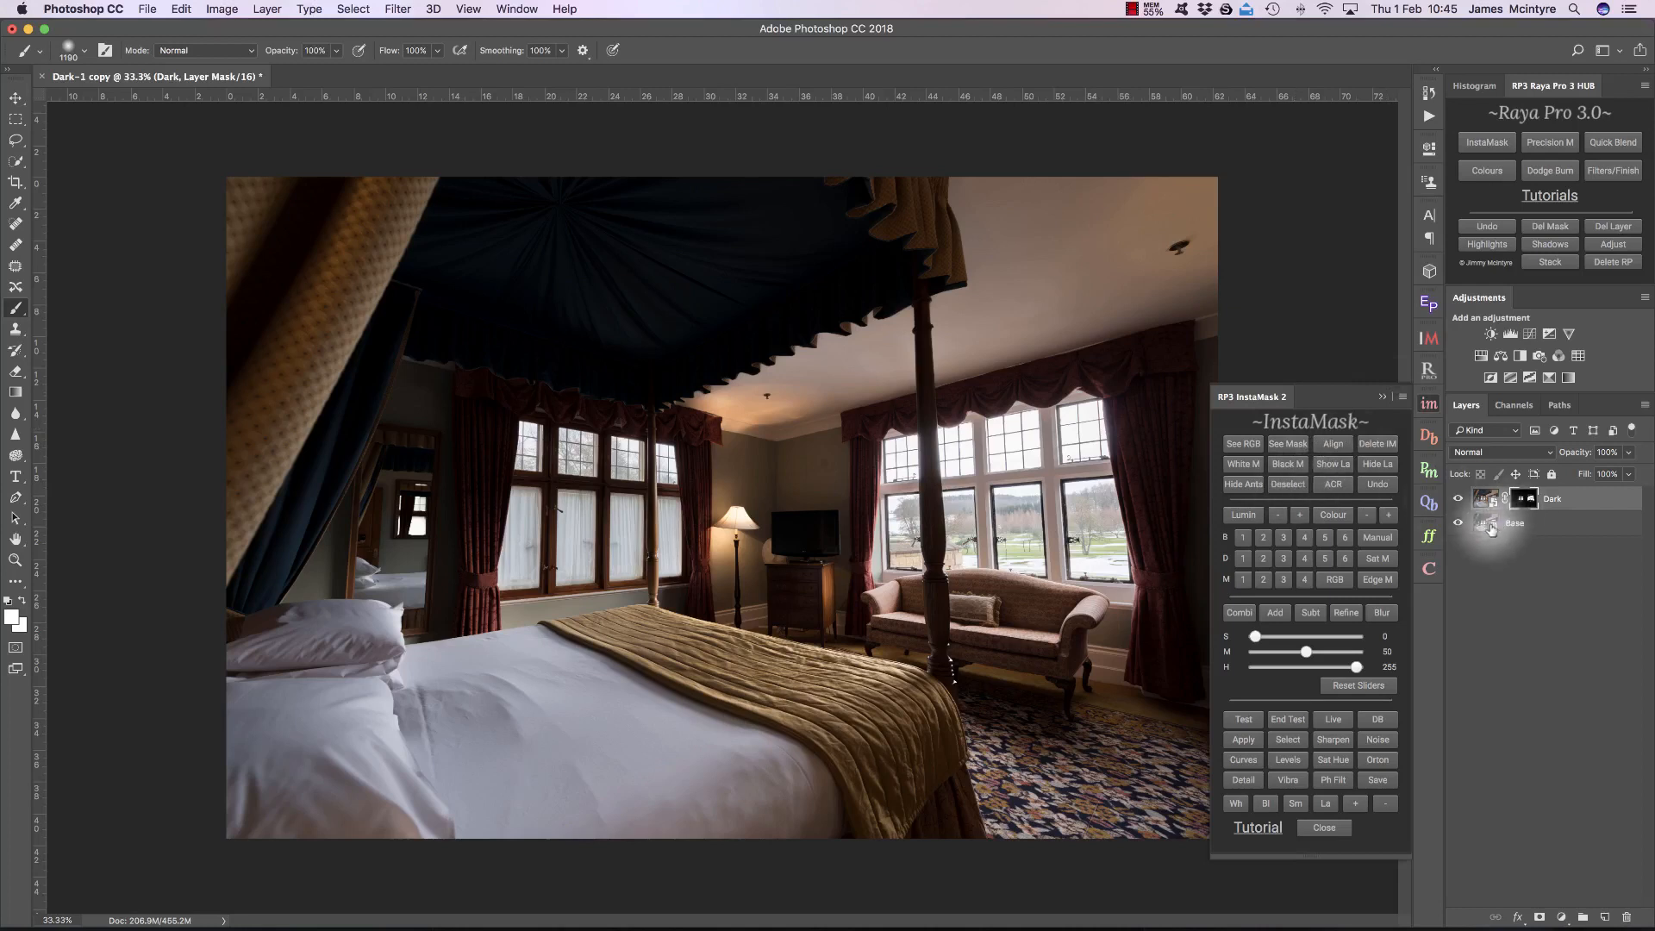
Step: Reopen the Base layer's raw settings, restore the defaults and apply reduced Highlights
left_click(1522, 524)
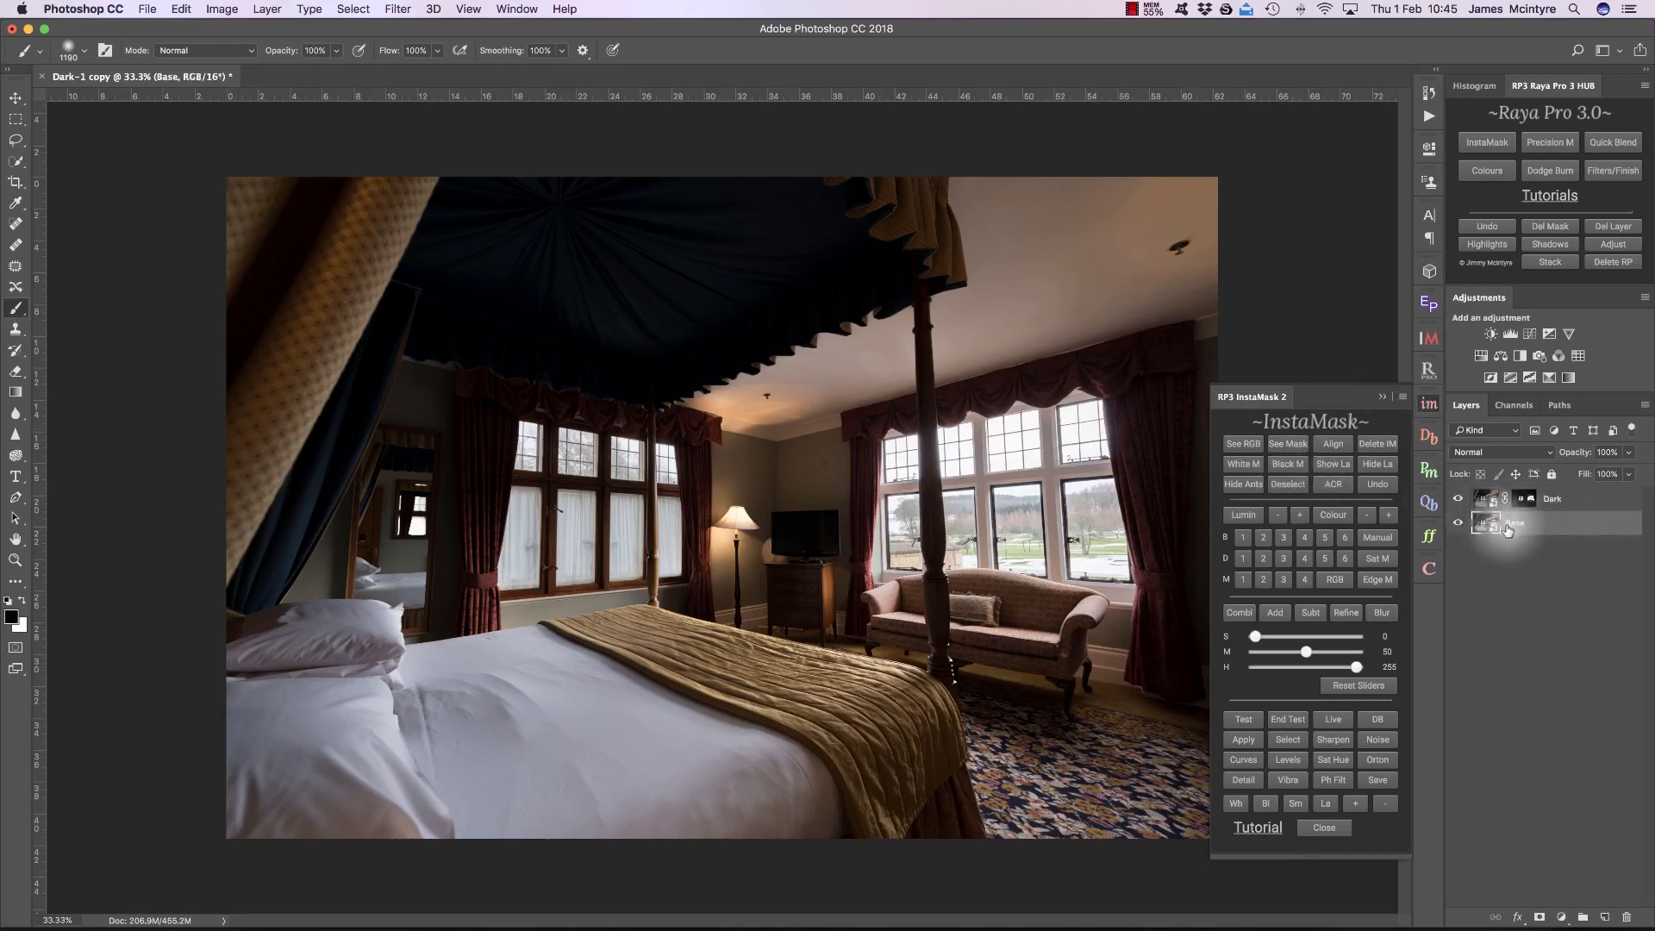
left_click(1331, 488)
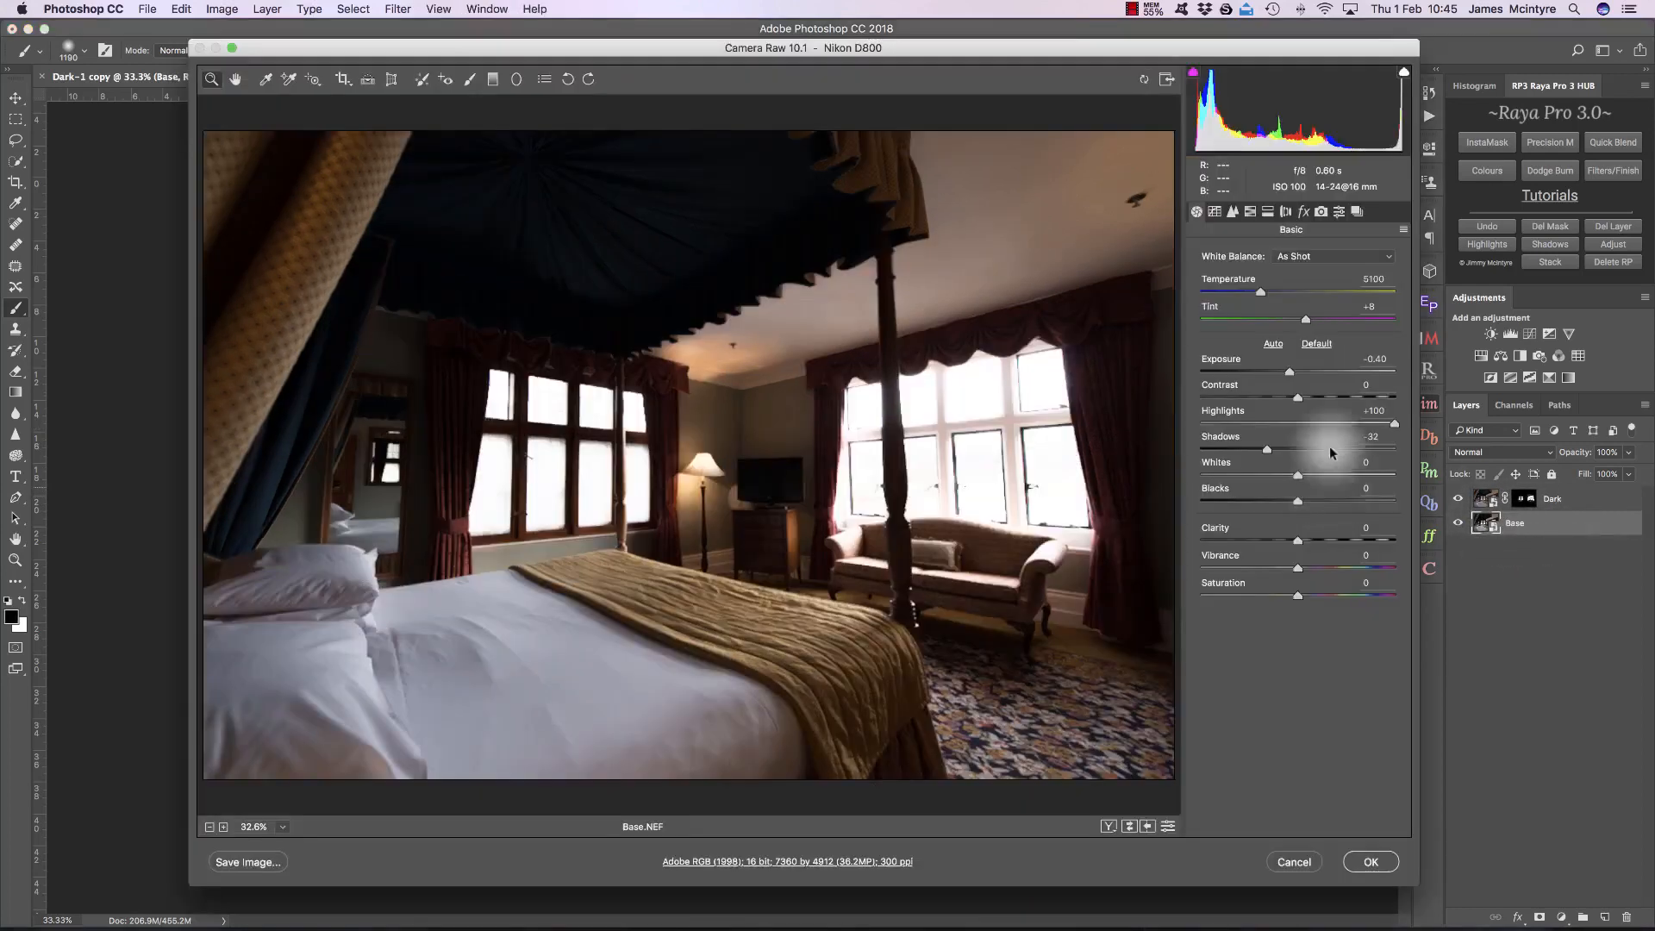
left_click(1319, 345)
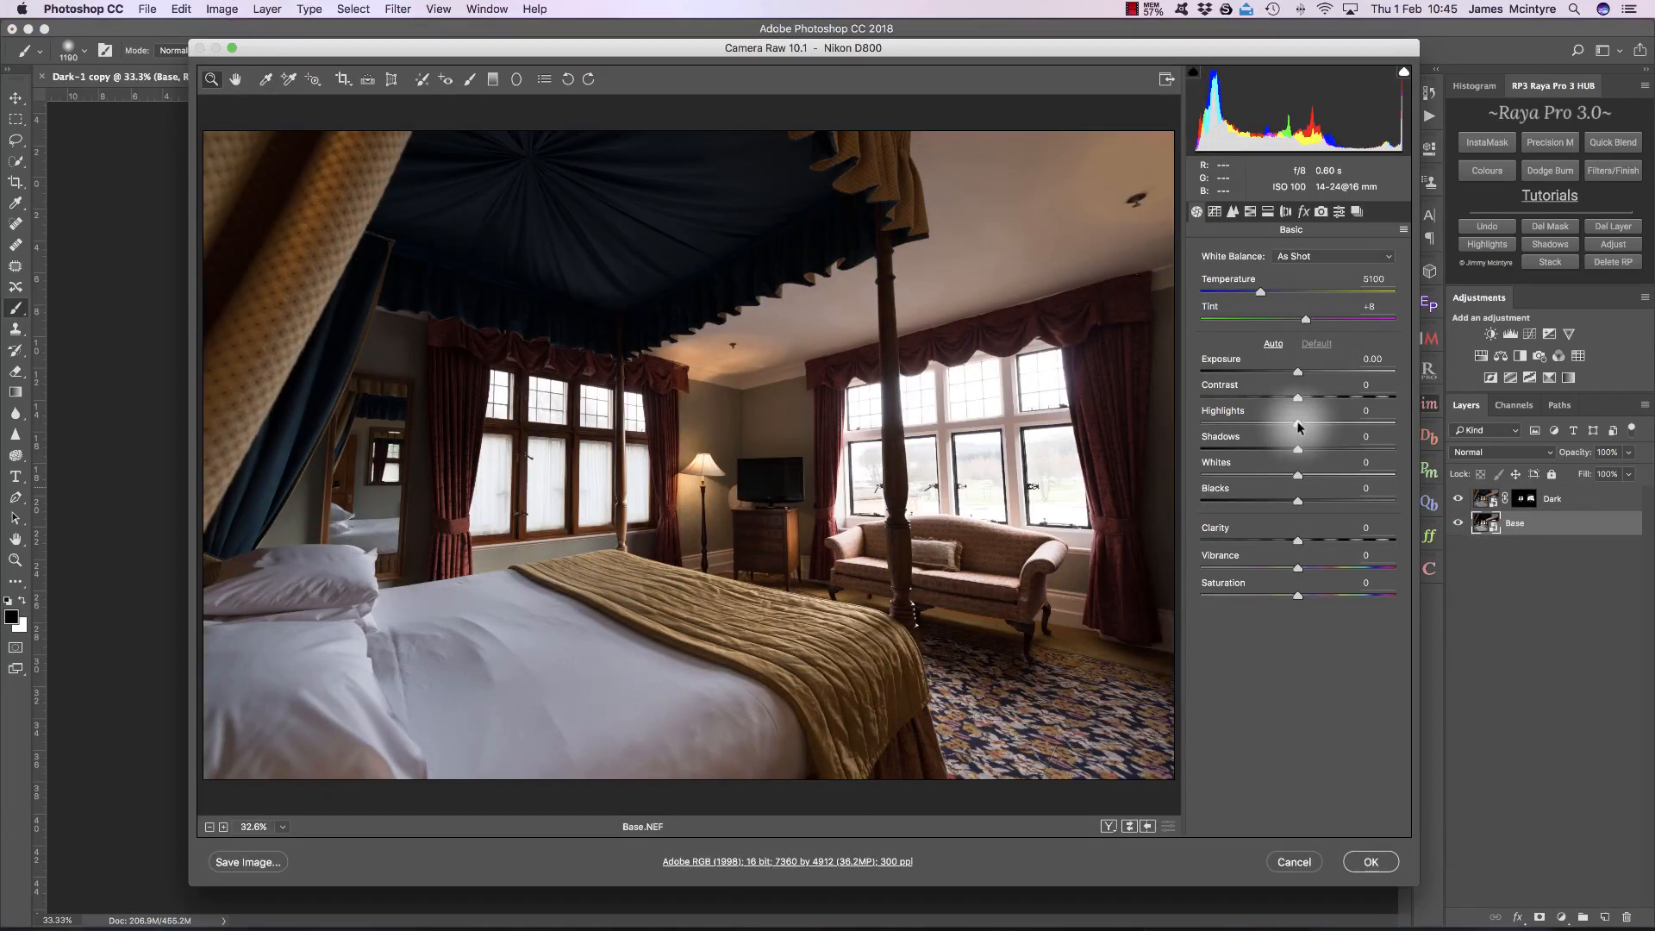
left_click_drag(1300, 426, 1246, 417)
left_click(1371, 861)
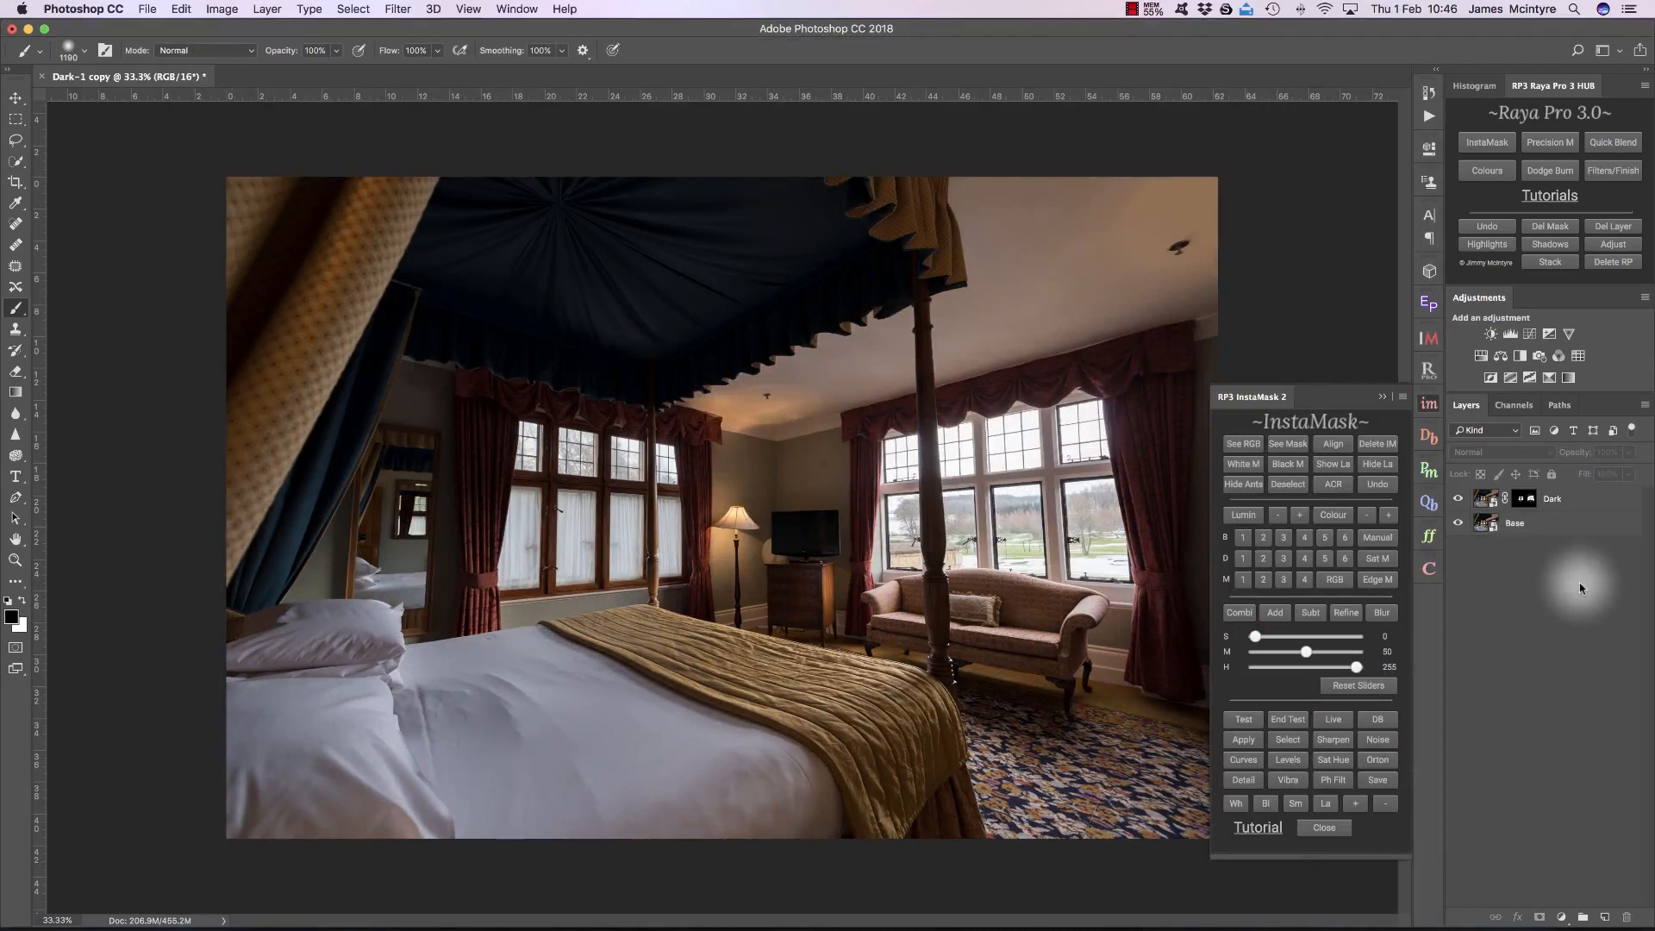
Step: View the Dark layer's mask on its own to inspect the painted window areas
left_click(1526, 500, "alt")
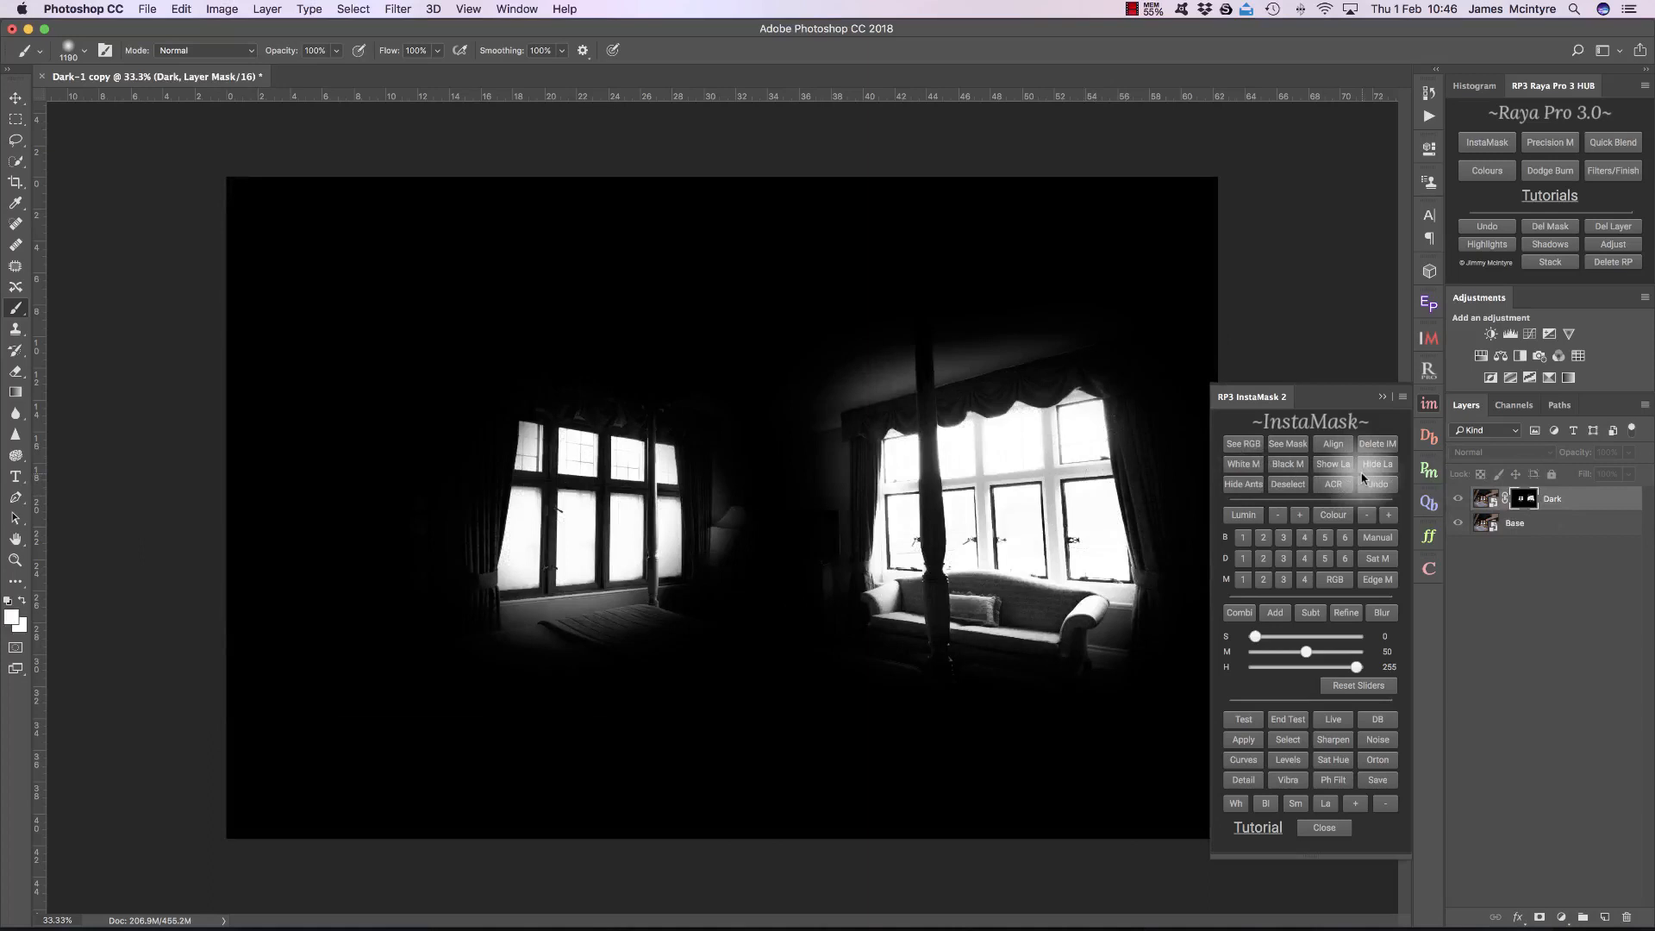
left_click(1486, 500)
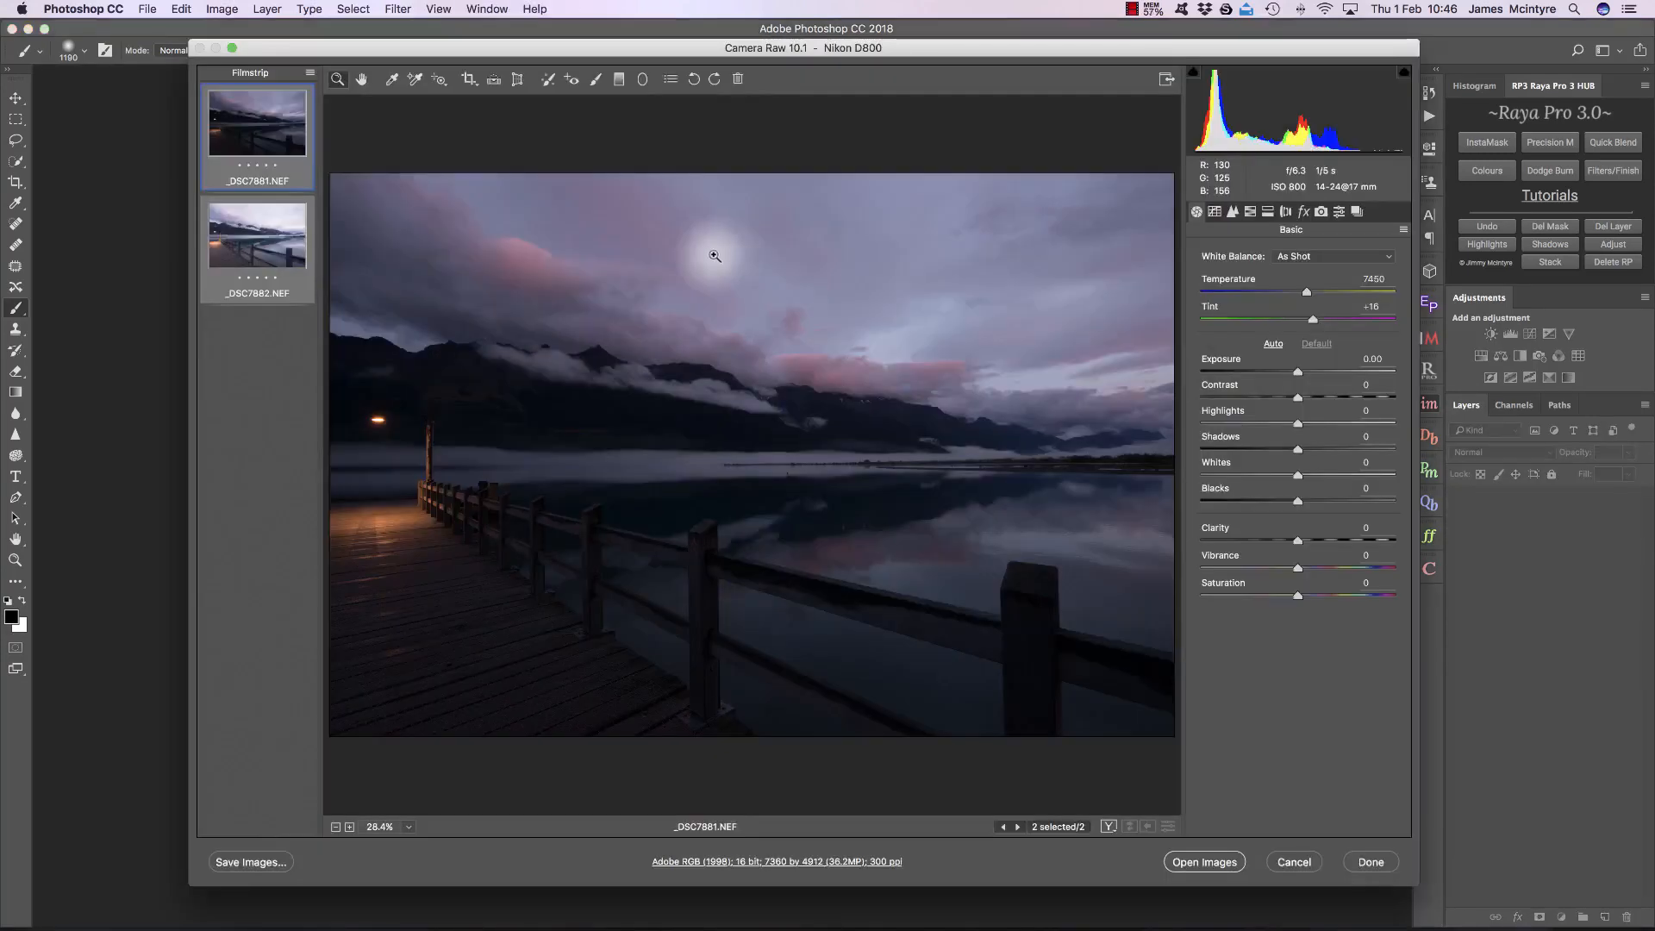
Step: Compare the two lake jetty exposures, _DSC7881.NEF and _DSC7882.NEF
left_click(269, 246)
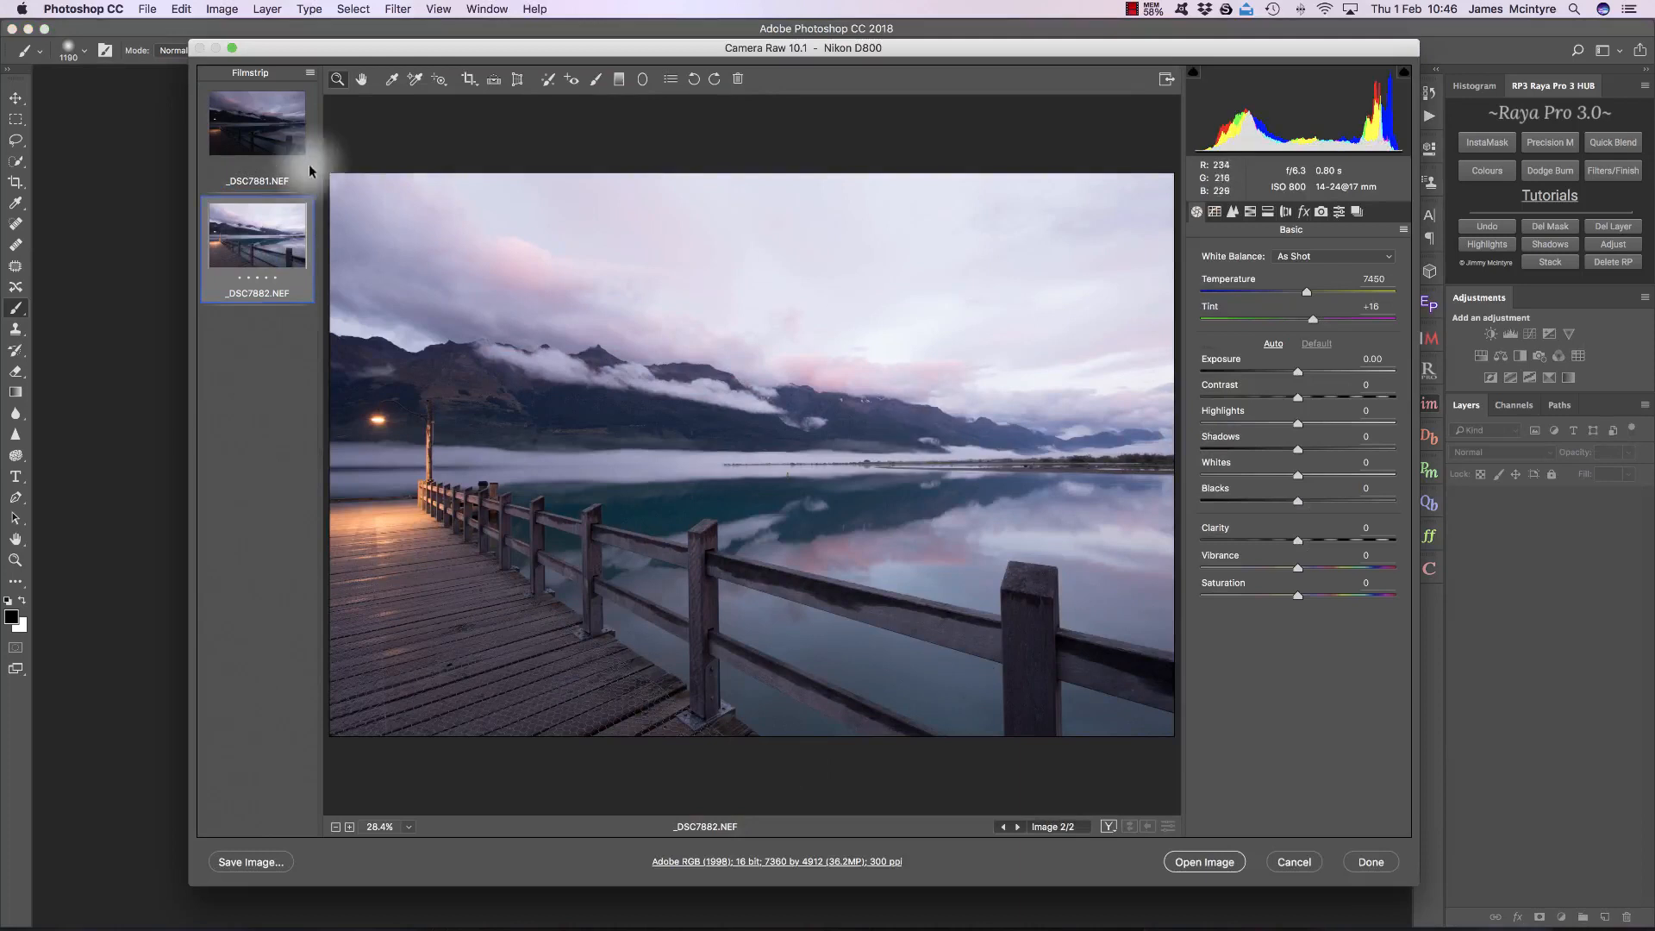
left_click(247, 112)
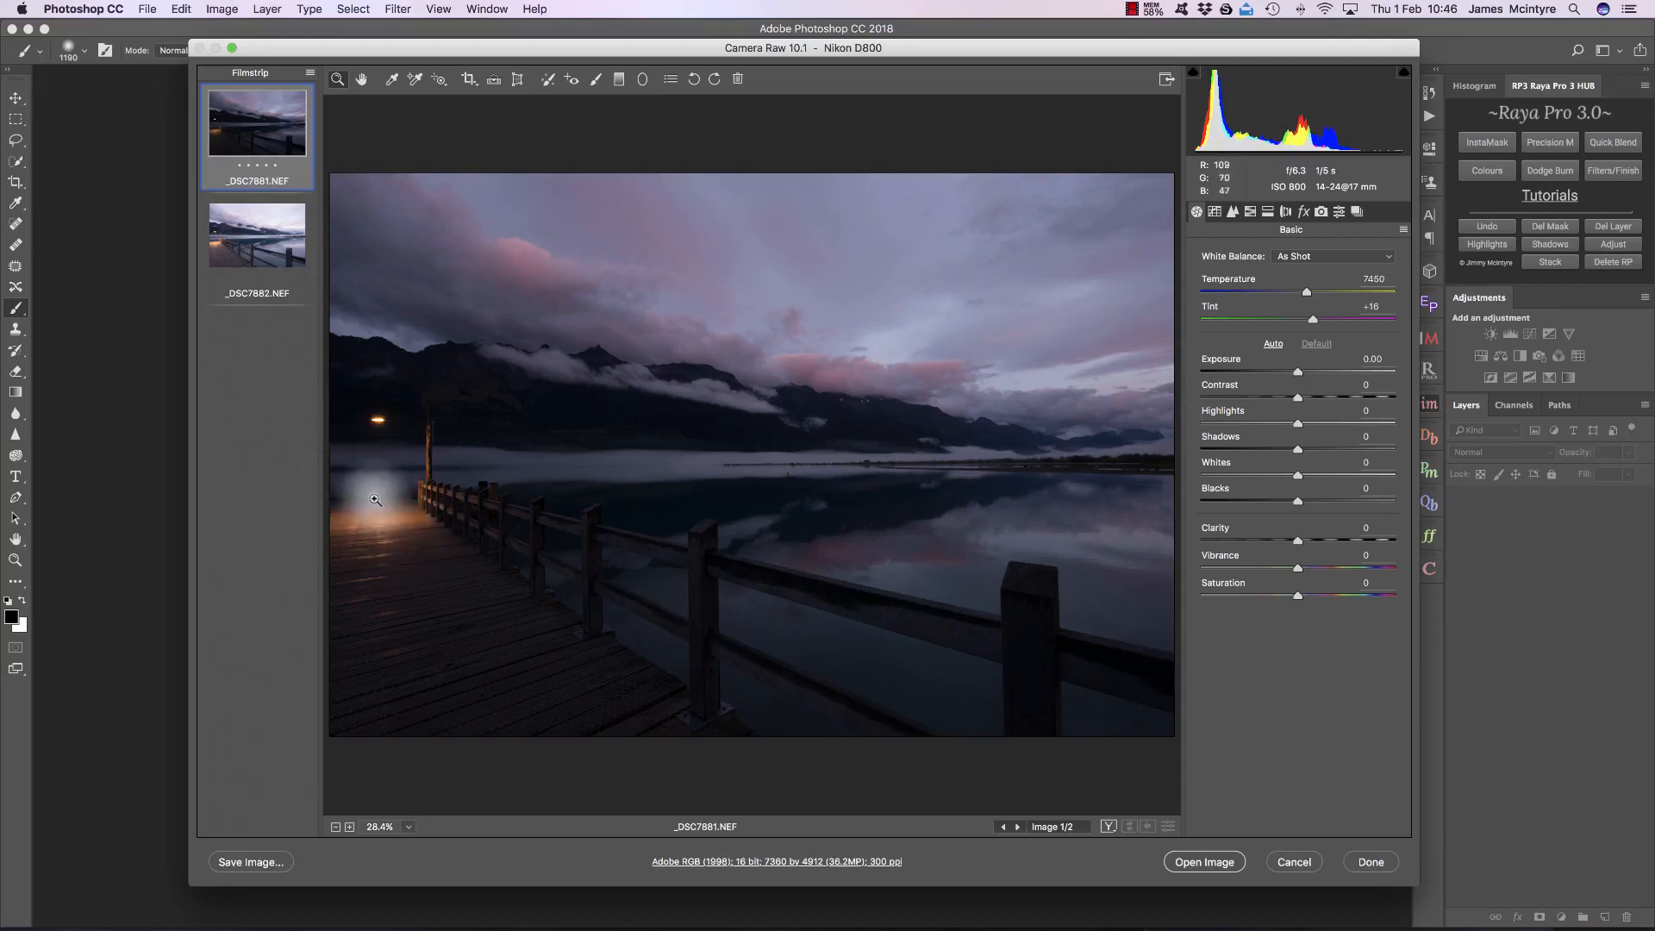
left_click(256, 234)
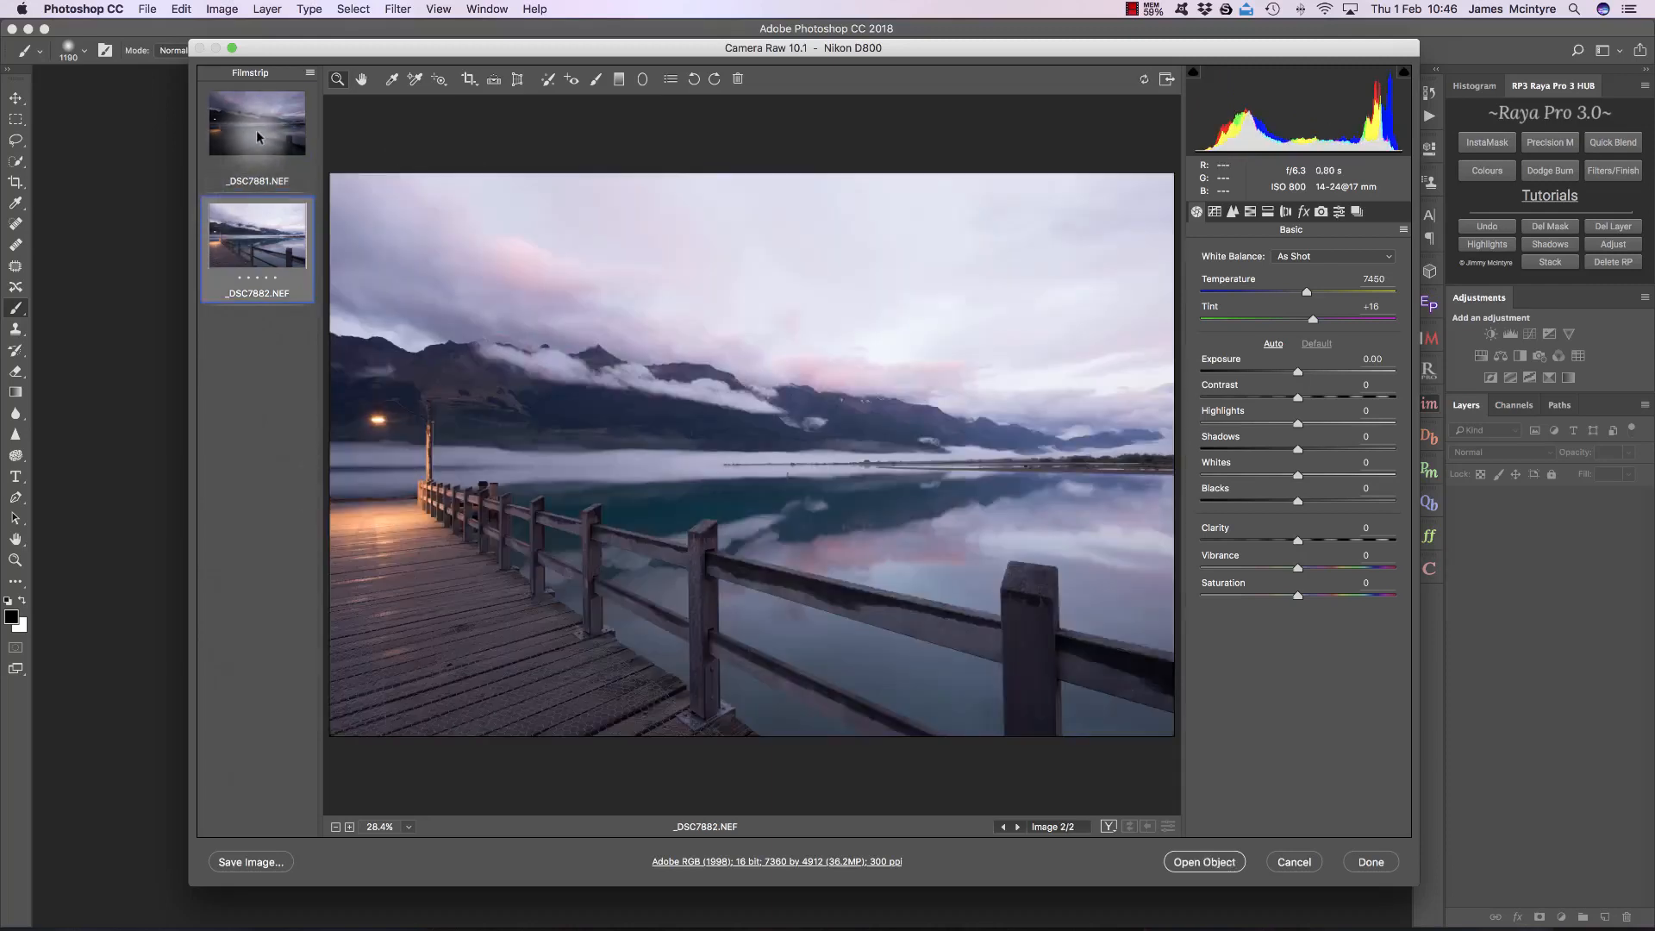
Step: Select both lake exposures and enable Remove Chromatic Aberration and lens Profile Corrections for them
left_click(256, 136, "shift")
key("shift")
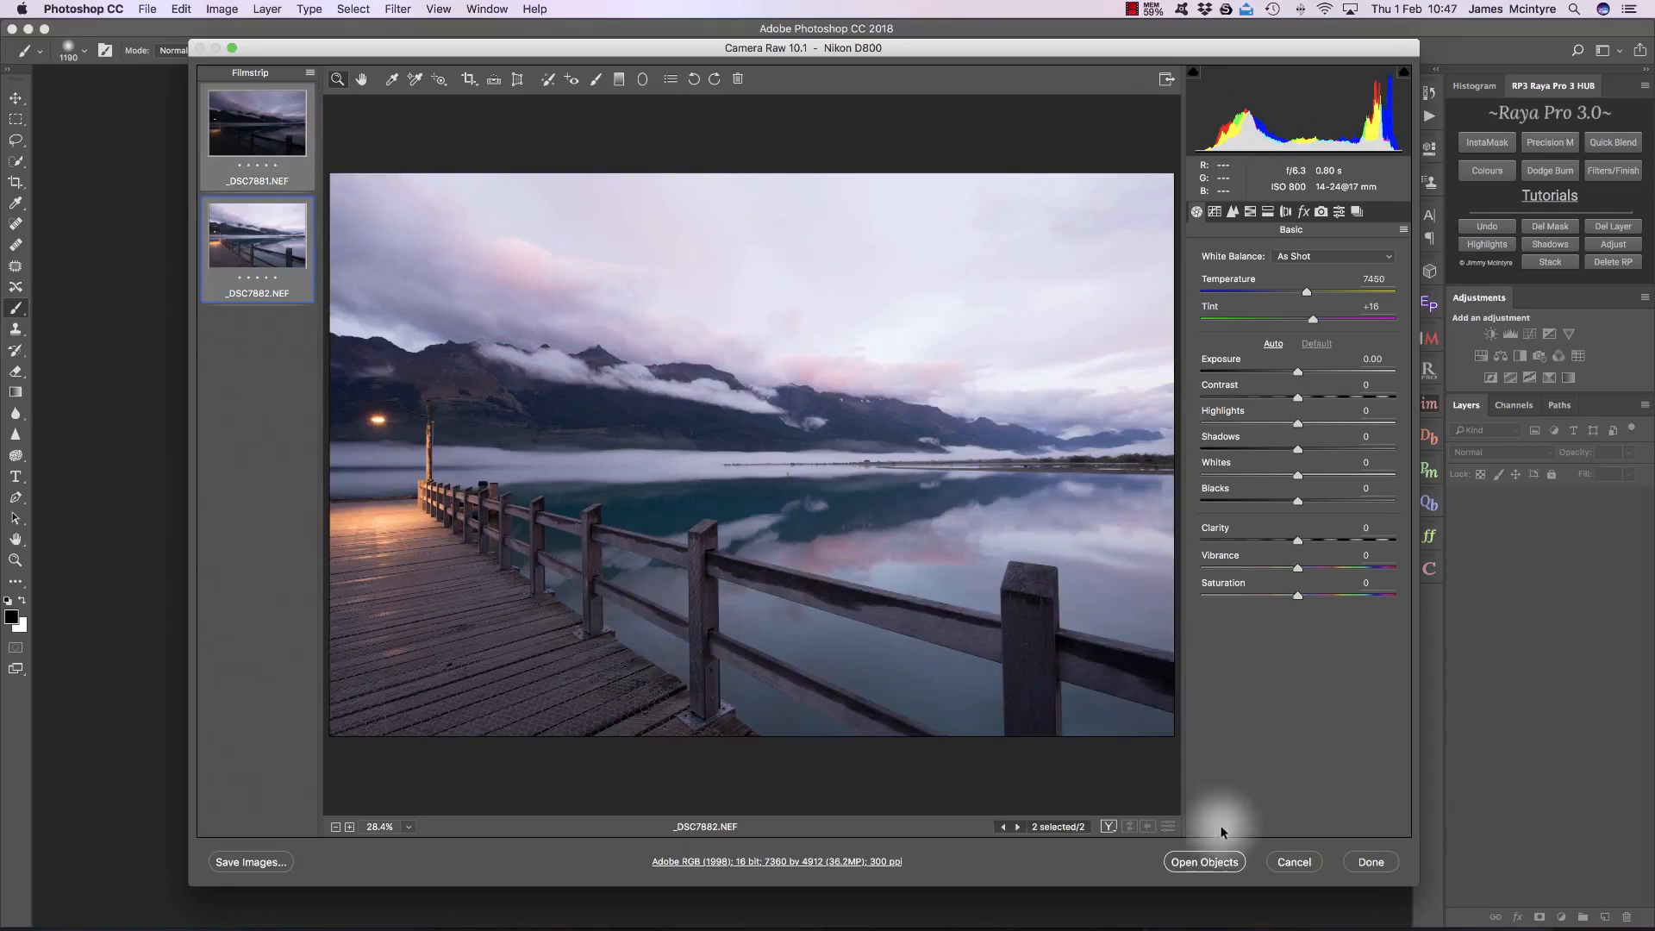
left_click(1286, 212)
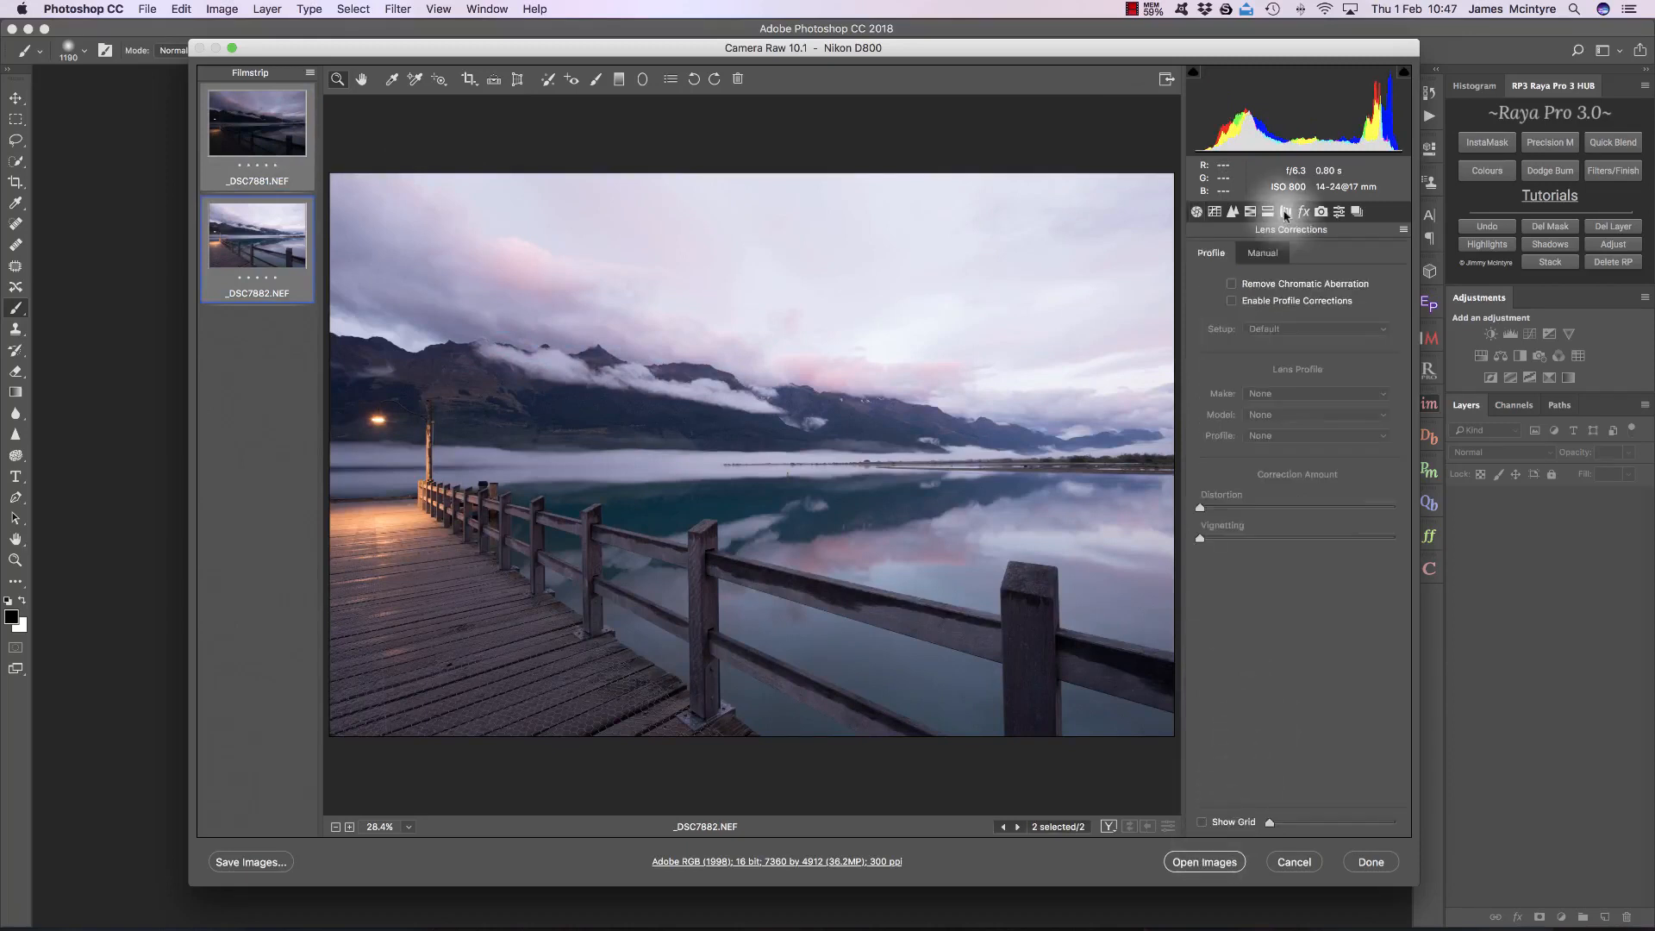
left_click(1231, 301)
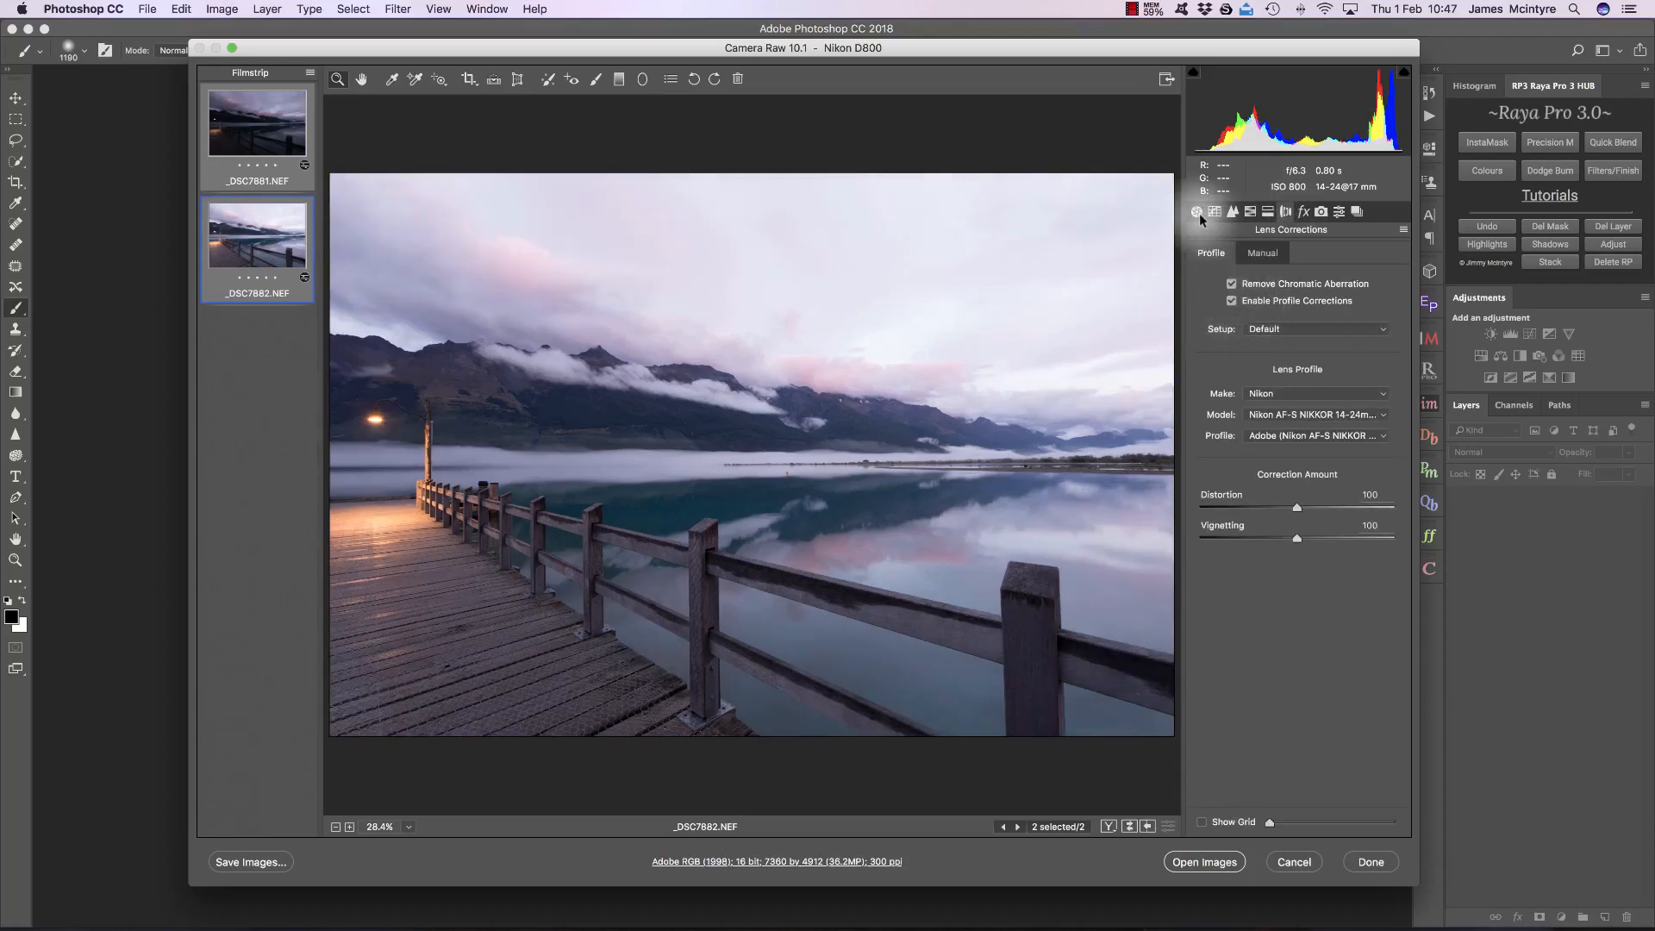
left_click(1232, 301)
left_click(1231, 301)
left_click(1197, 211)
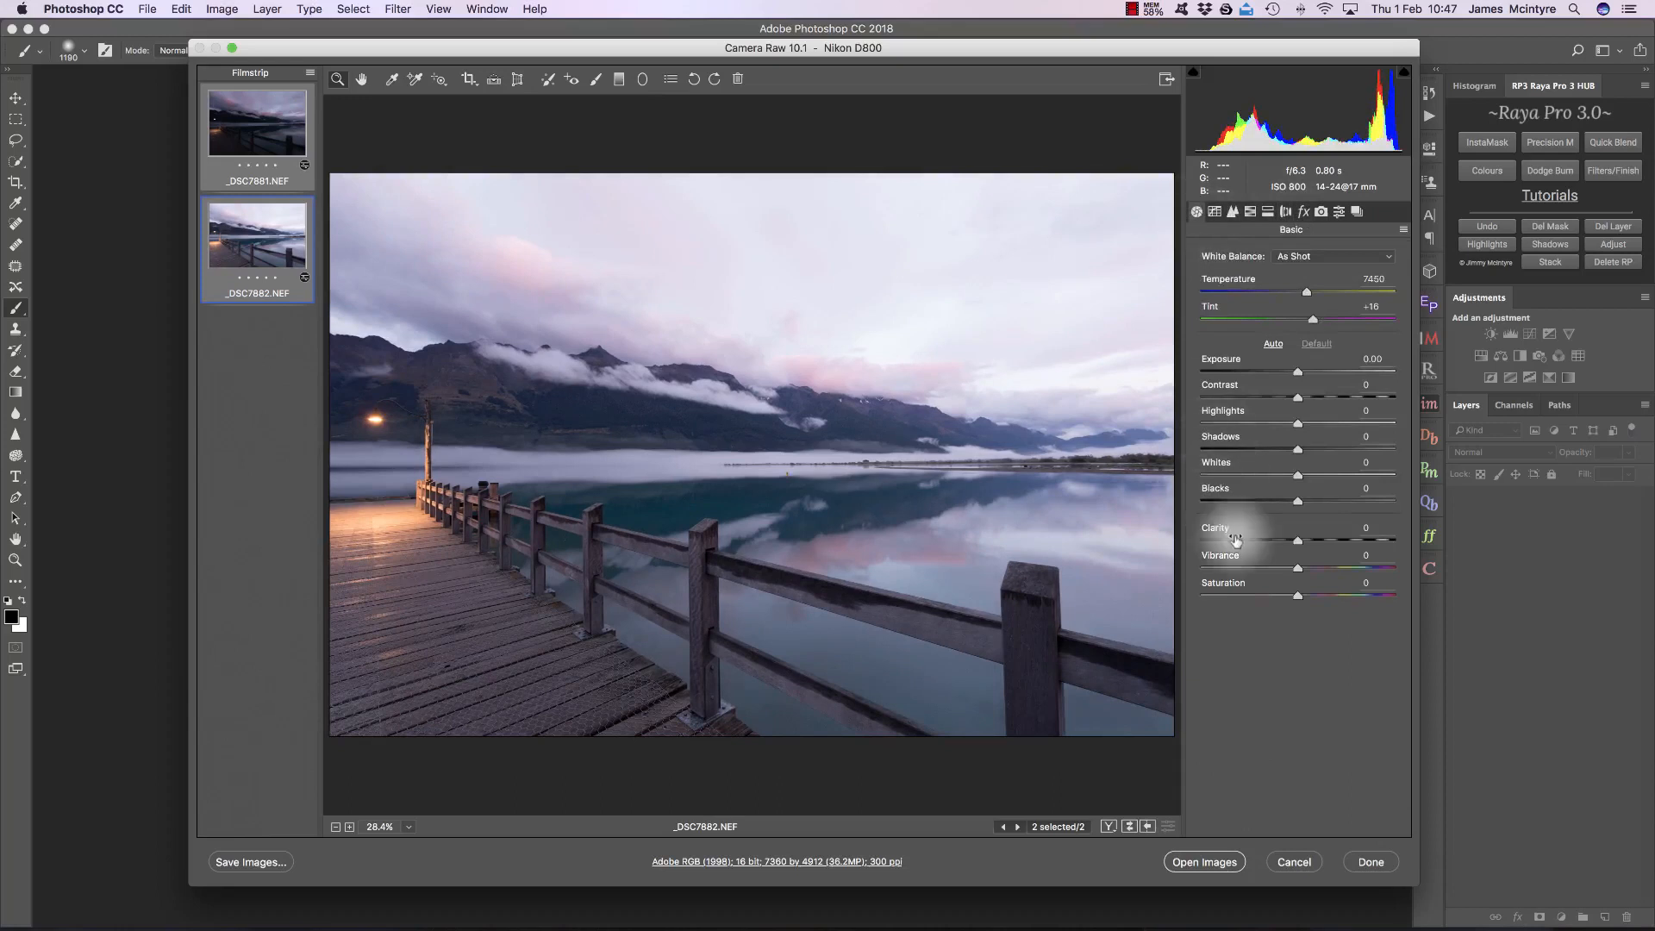
Step: Open both exposures as smart objects, stack them in one document and hide the darker _DSC7881 layer
left_click(1205, 861, "shift")
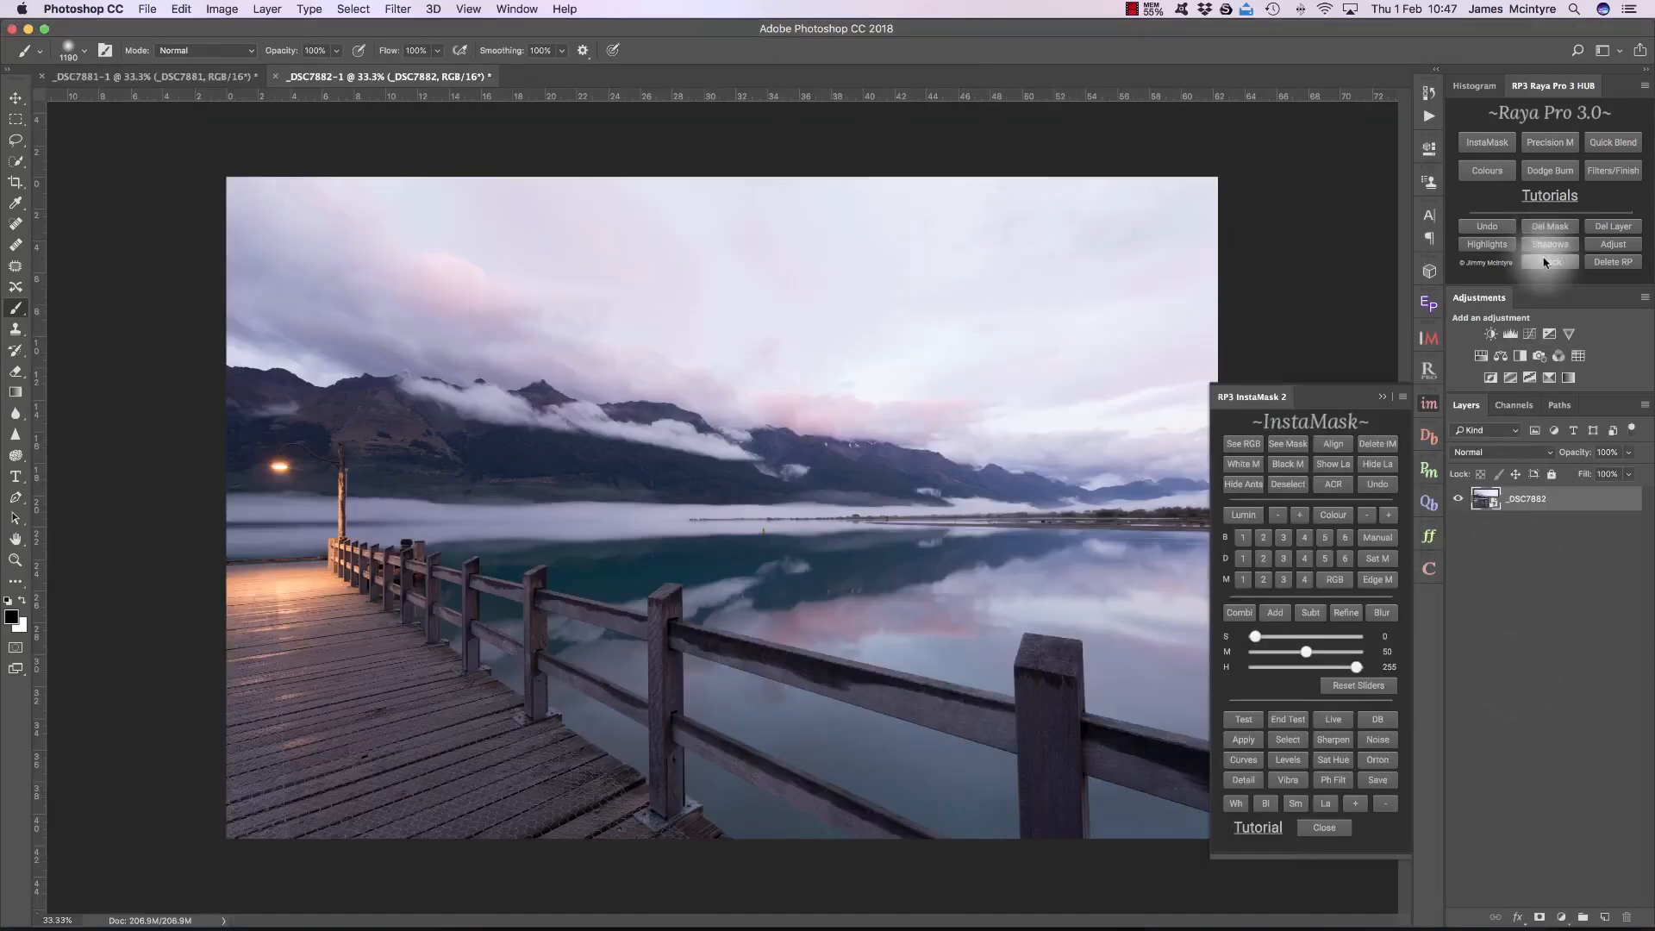
left_click(1549, 259)
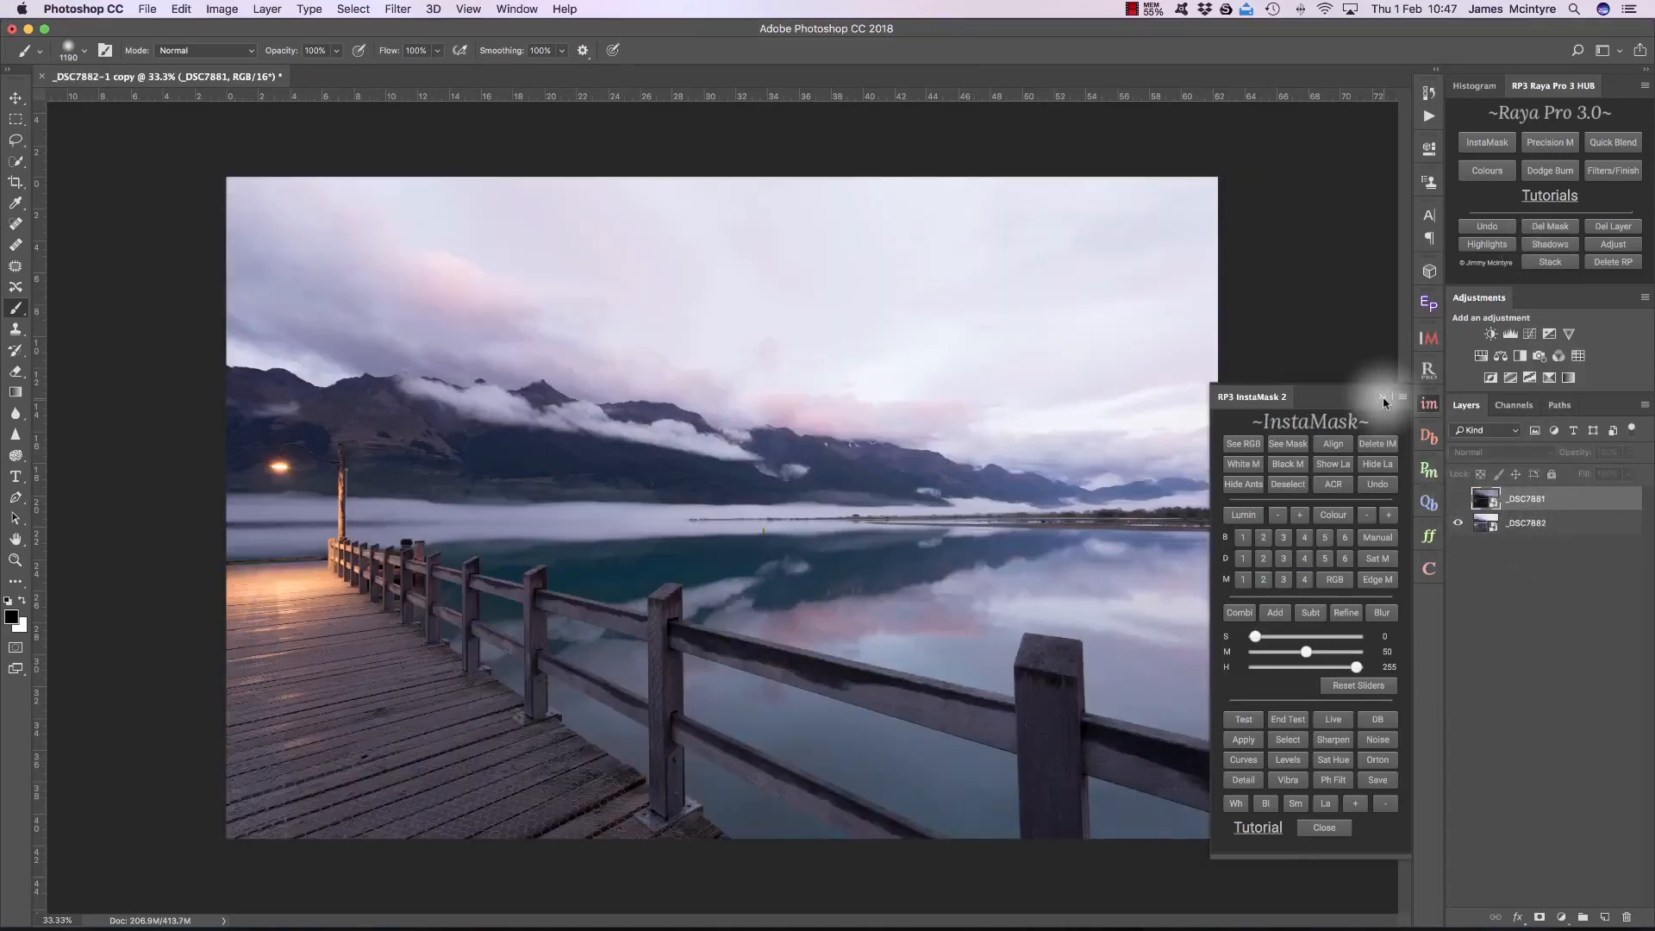
left_click(1383, 399)
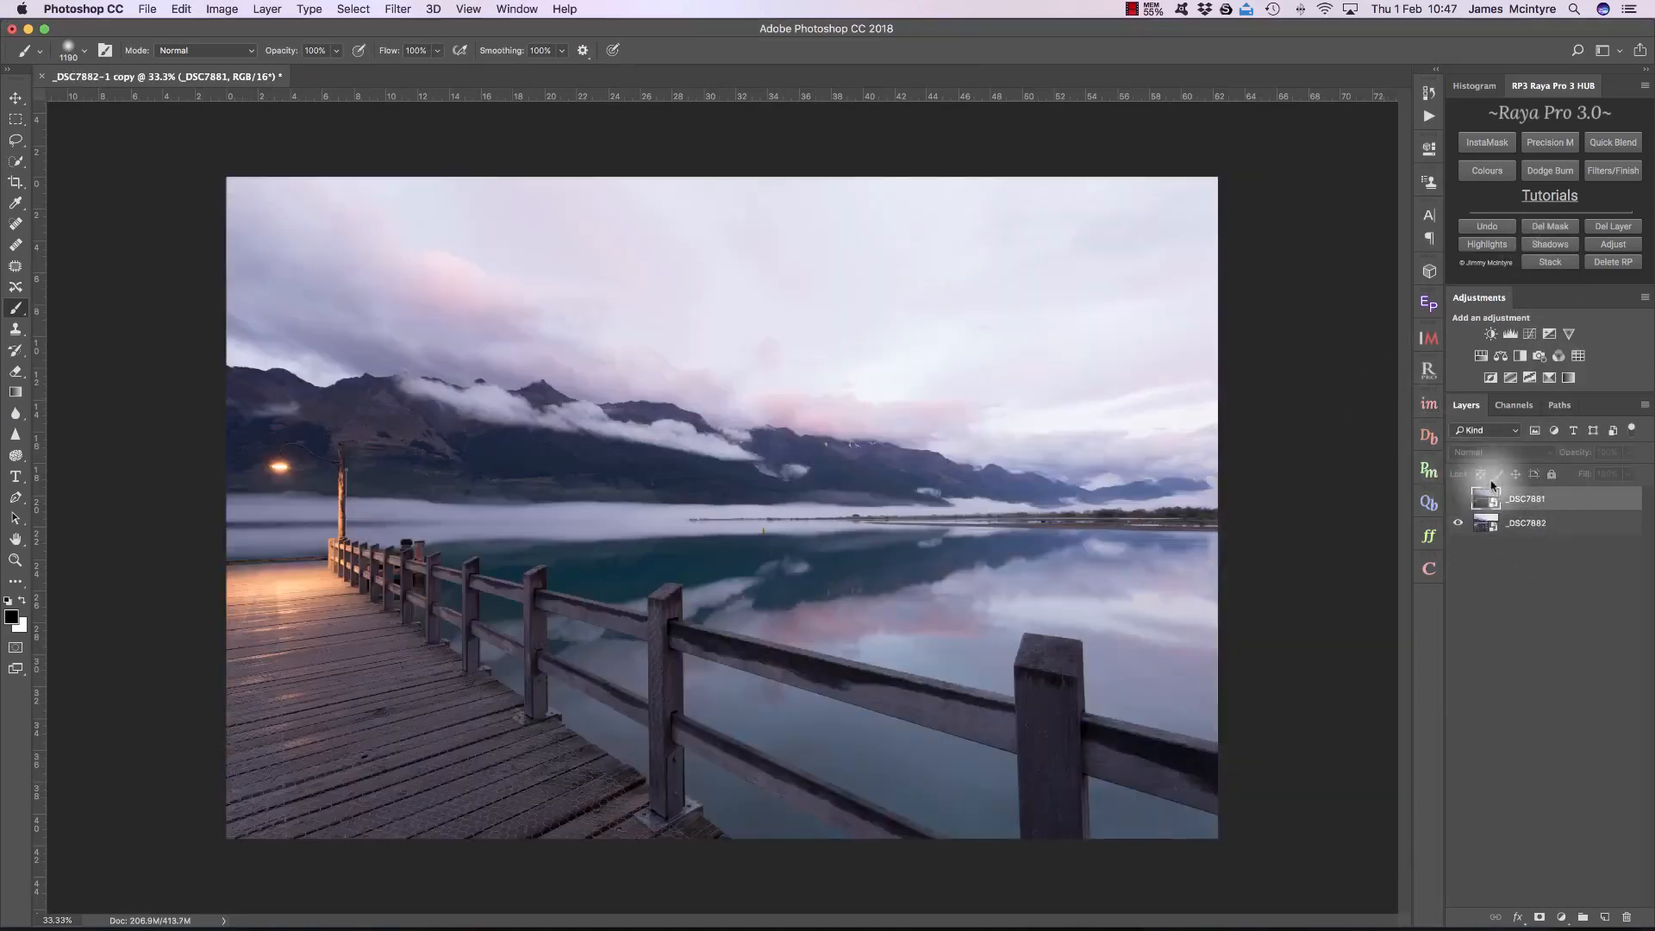
left_click(1429, 404)
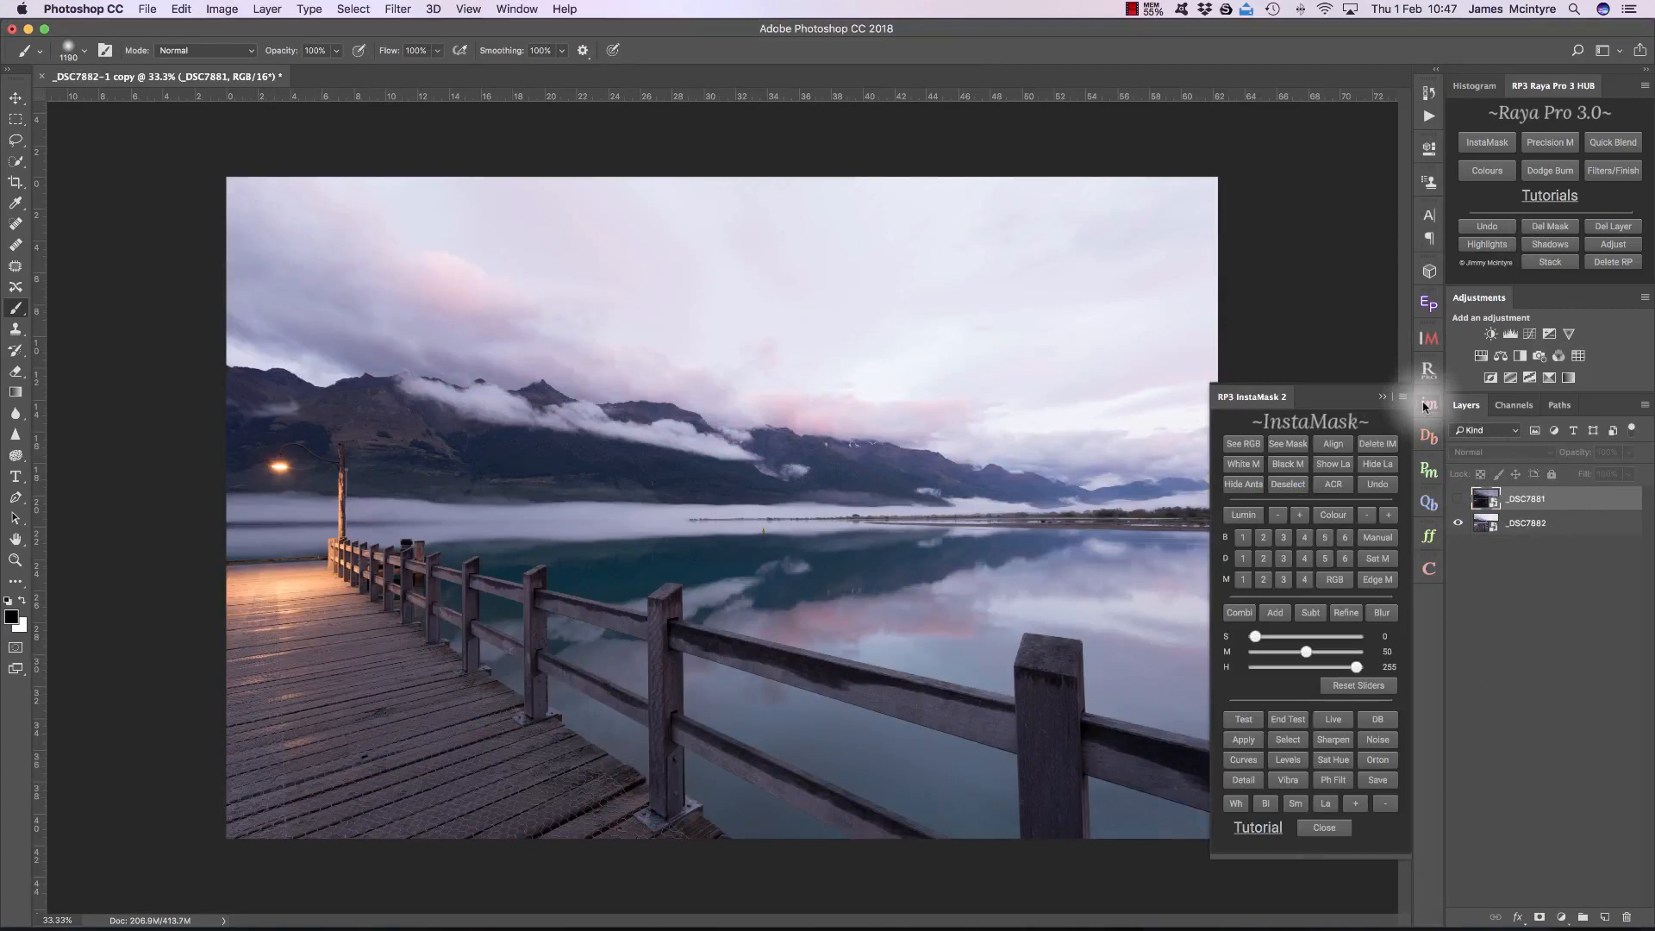
Step: Try a Brights 1 luminosity mask on the unaltered base exposure with highlights lowered as far as 167, and delete the mask
left_click(1242, 537)
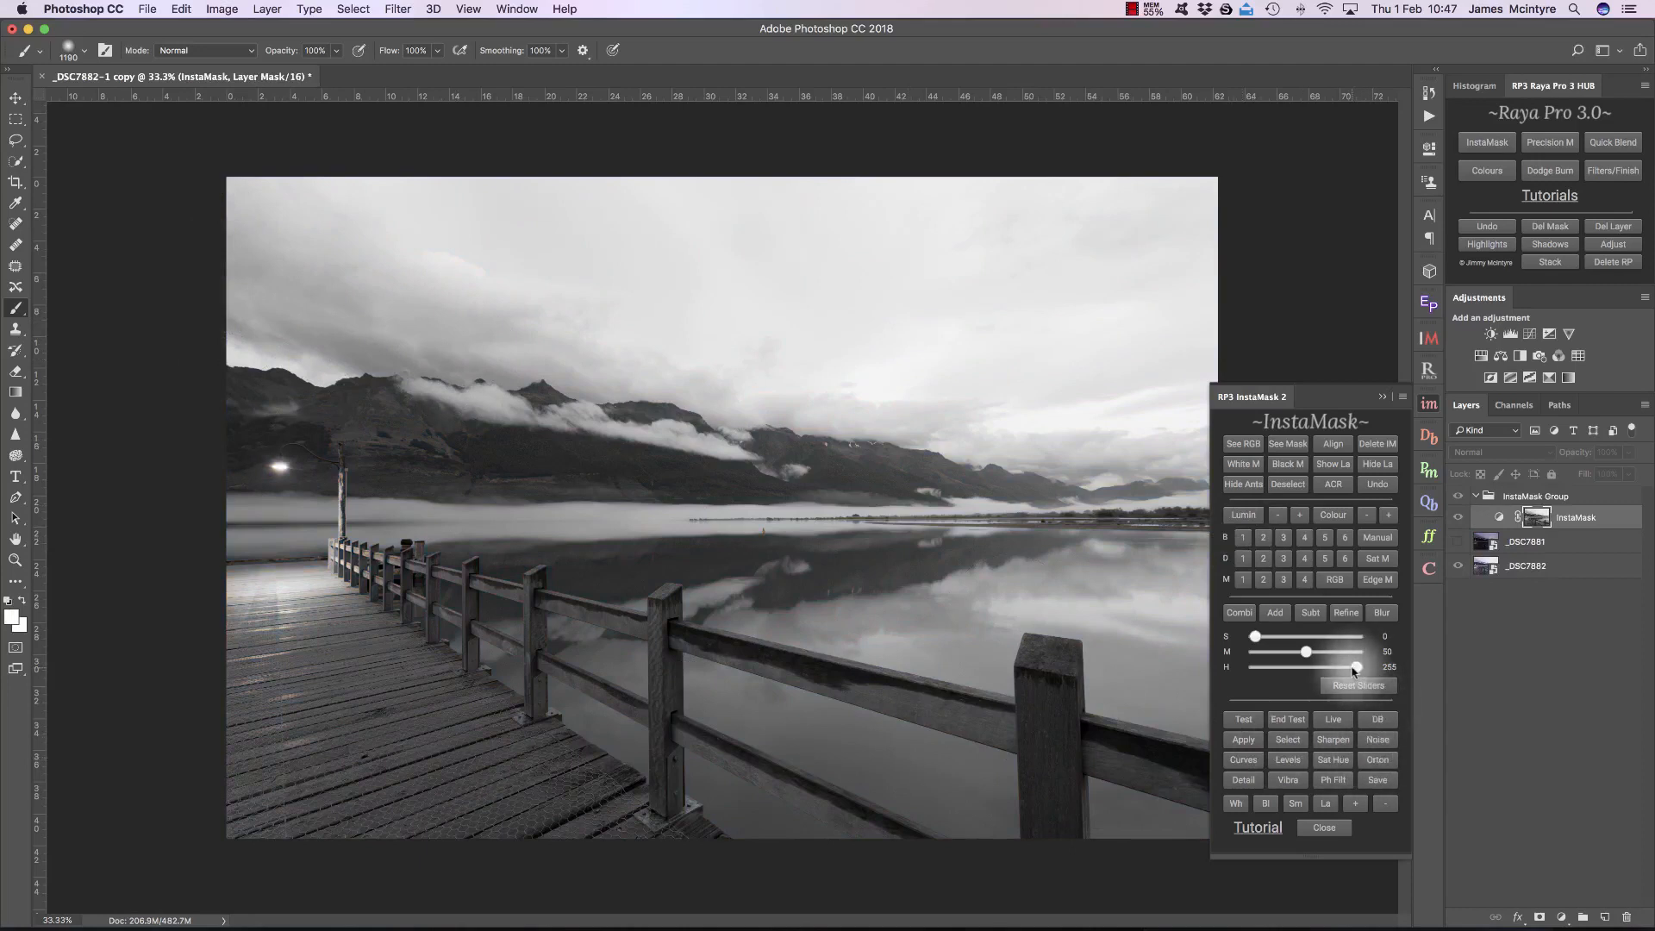
left_click_drag(1352, 670, 1336, 670)
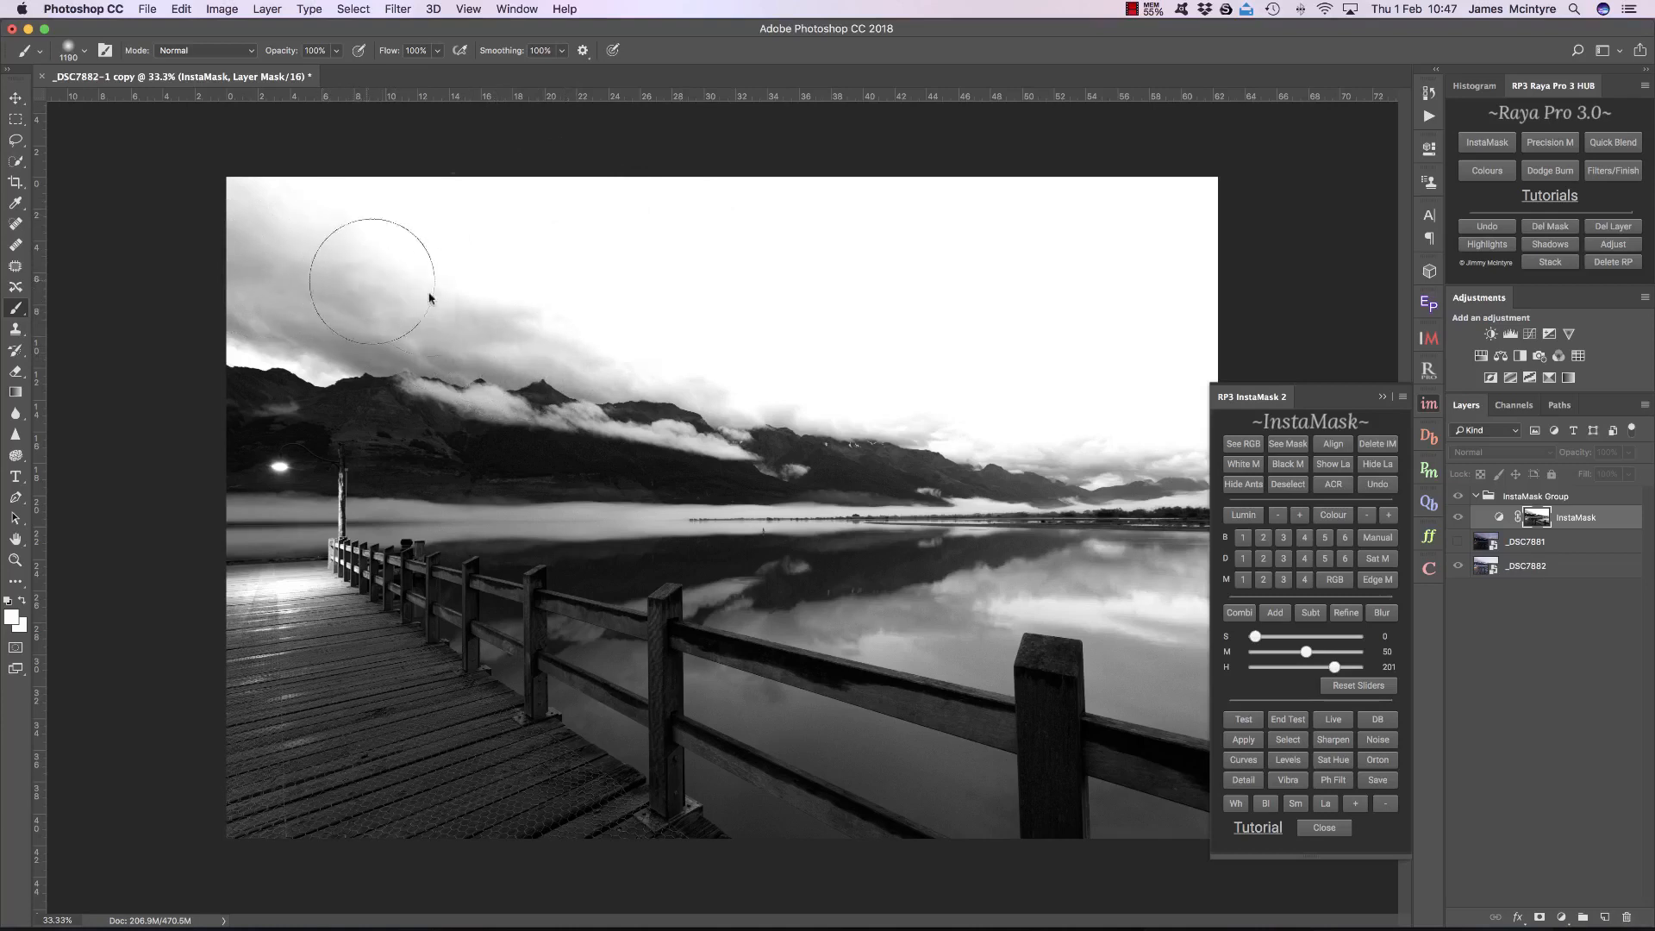
left_click(1459, 543)
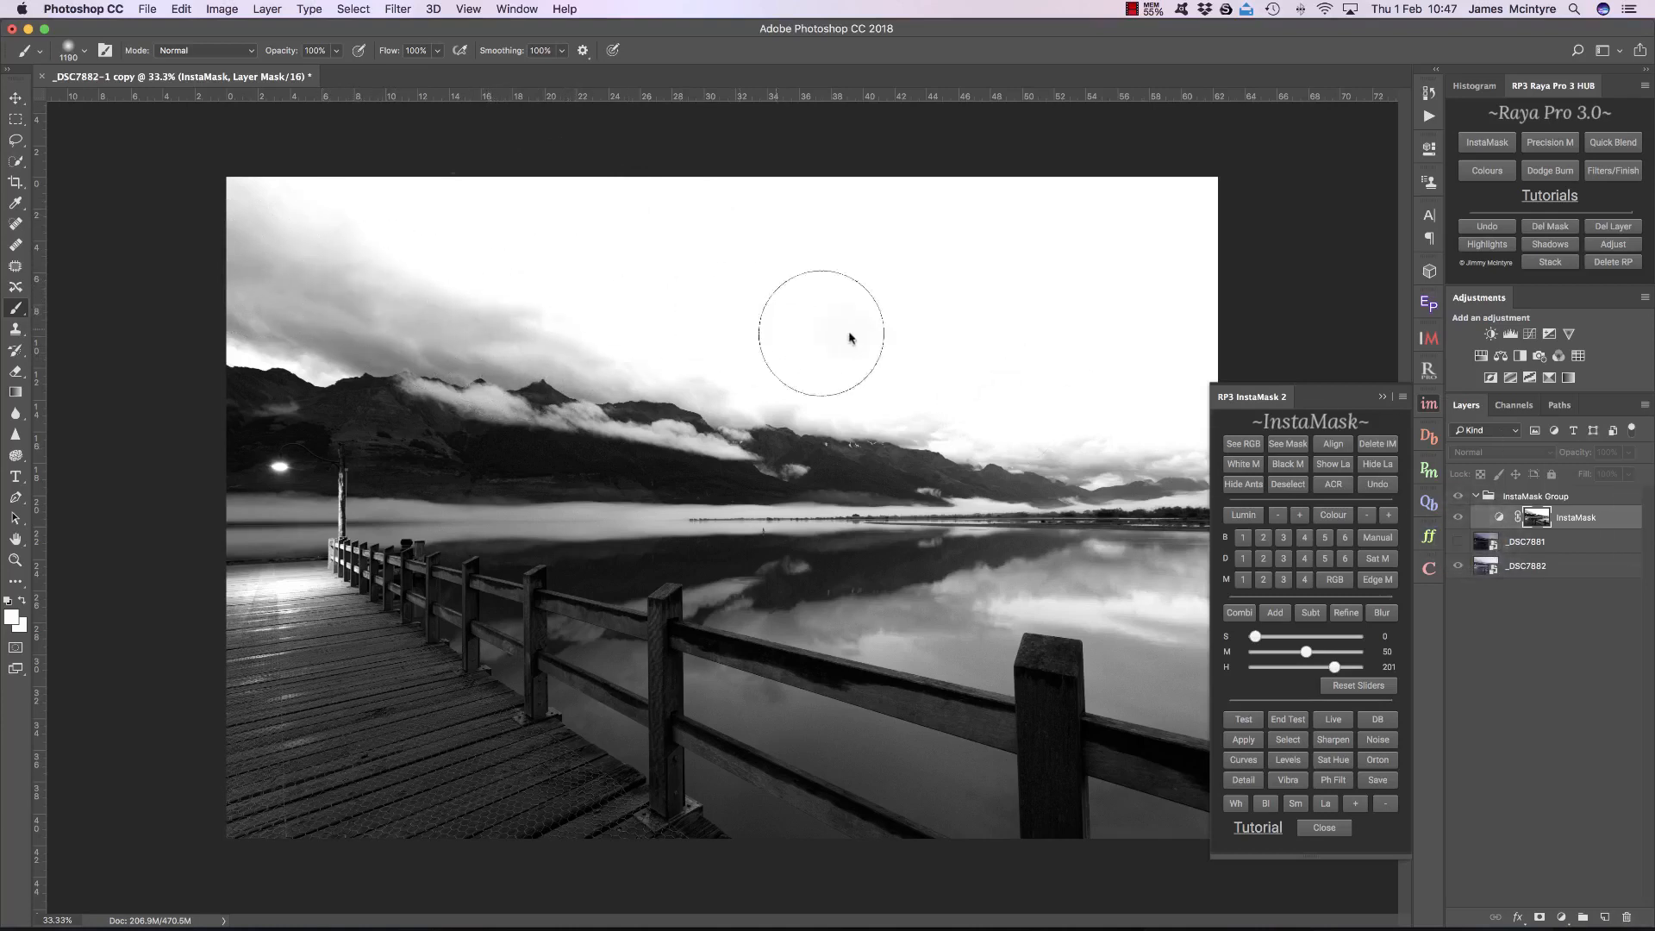
left_click_drag(1335, 668, 1328, 668)
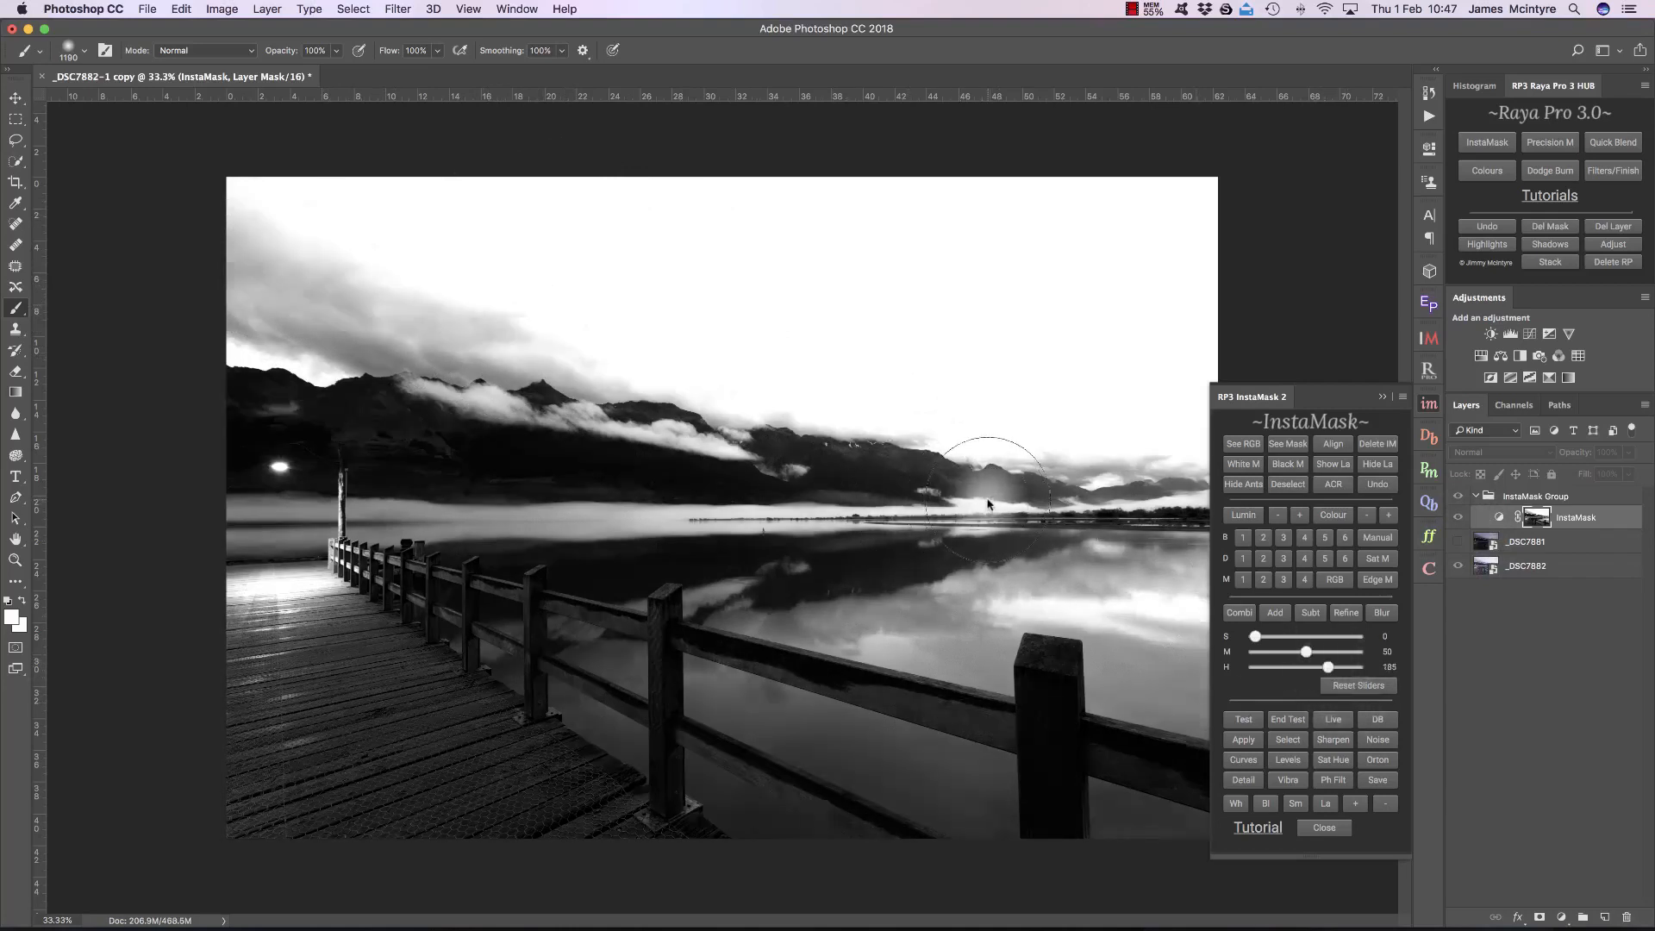
left_click_drag(1329, 667, 1323, 668)
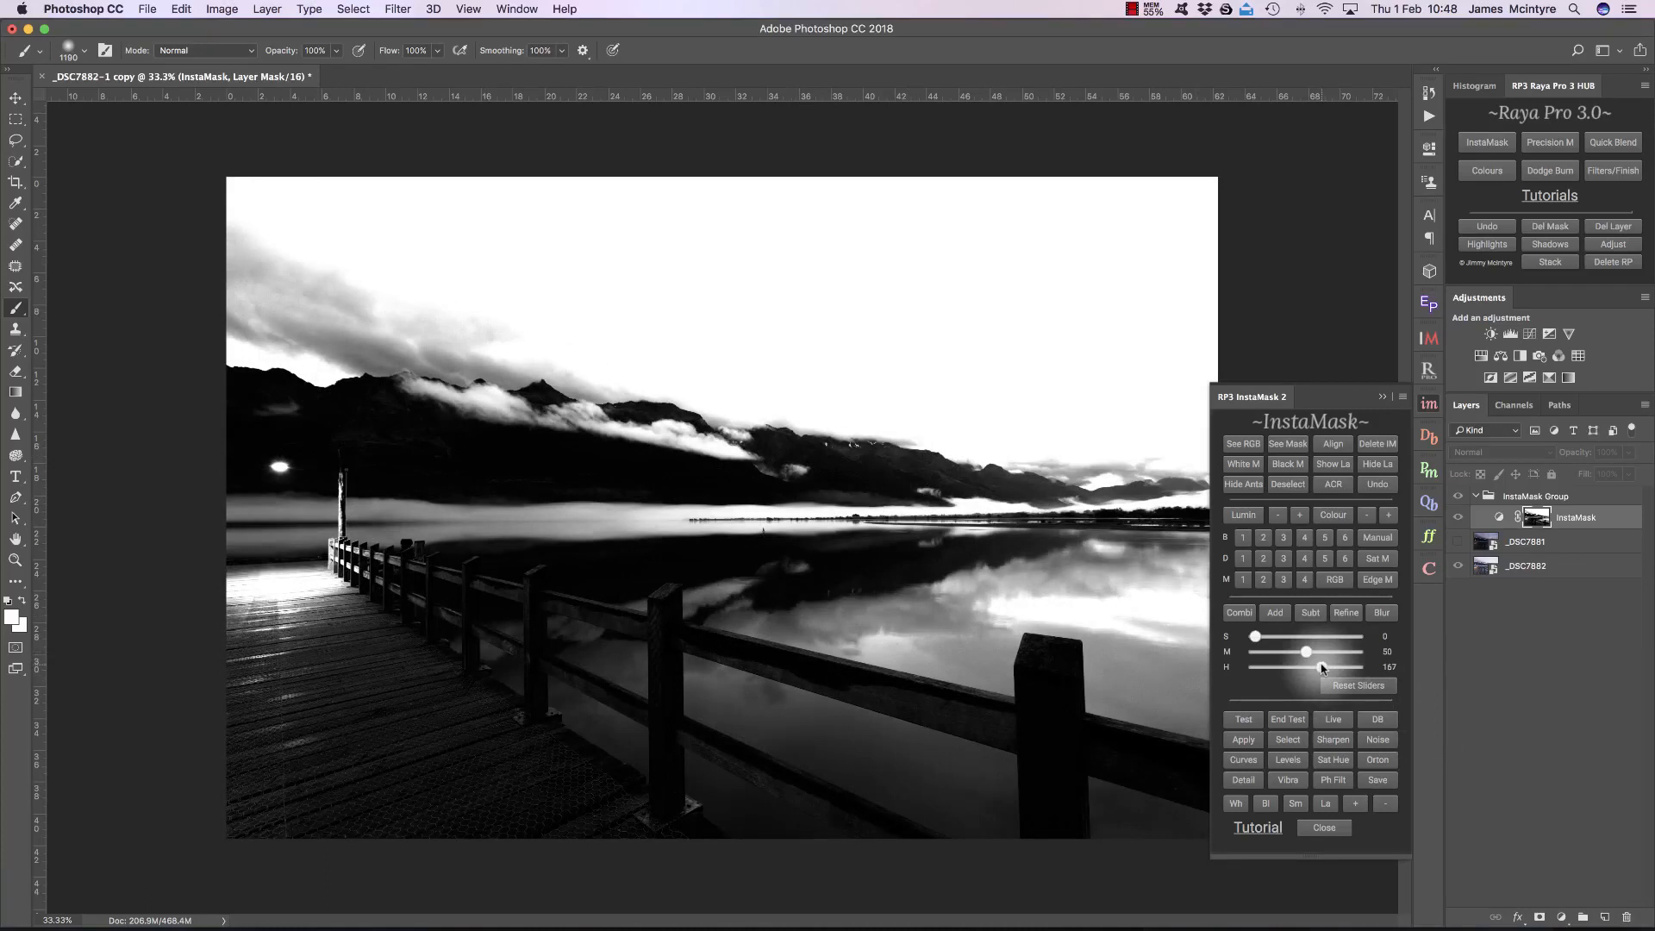
left_click_drag(1323, 669, 1362, 672)
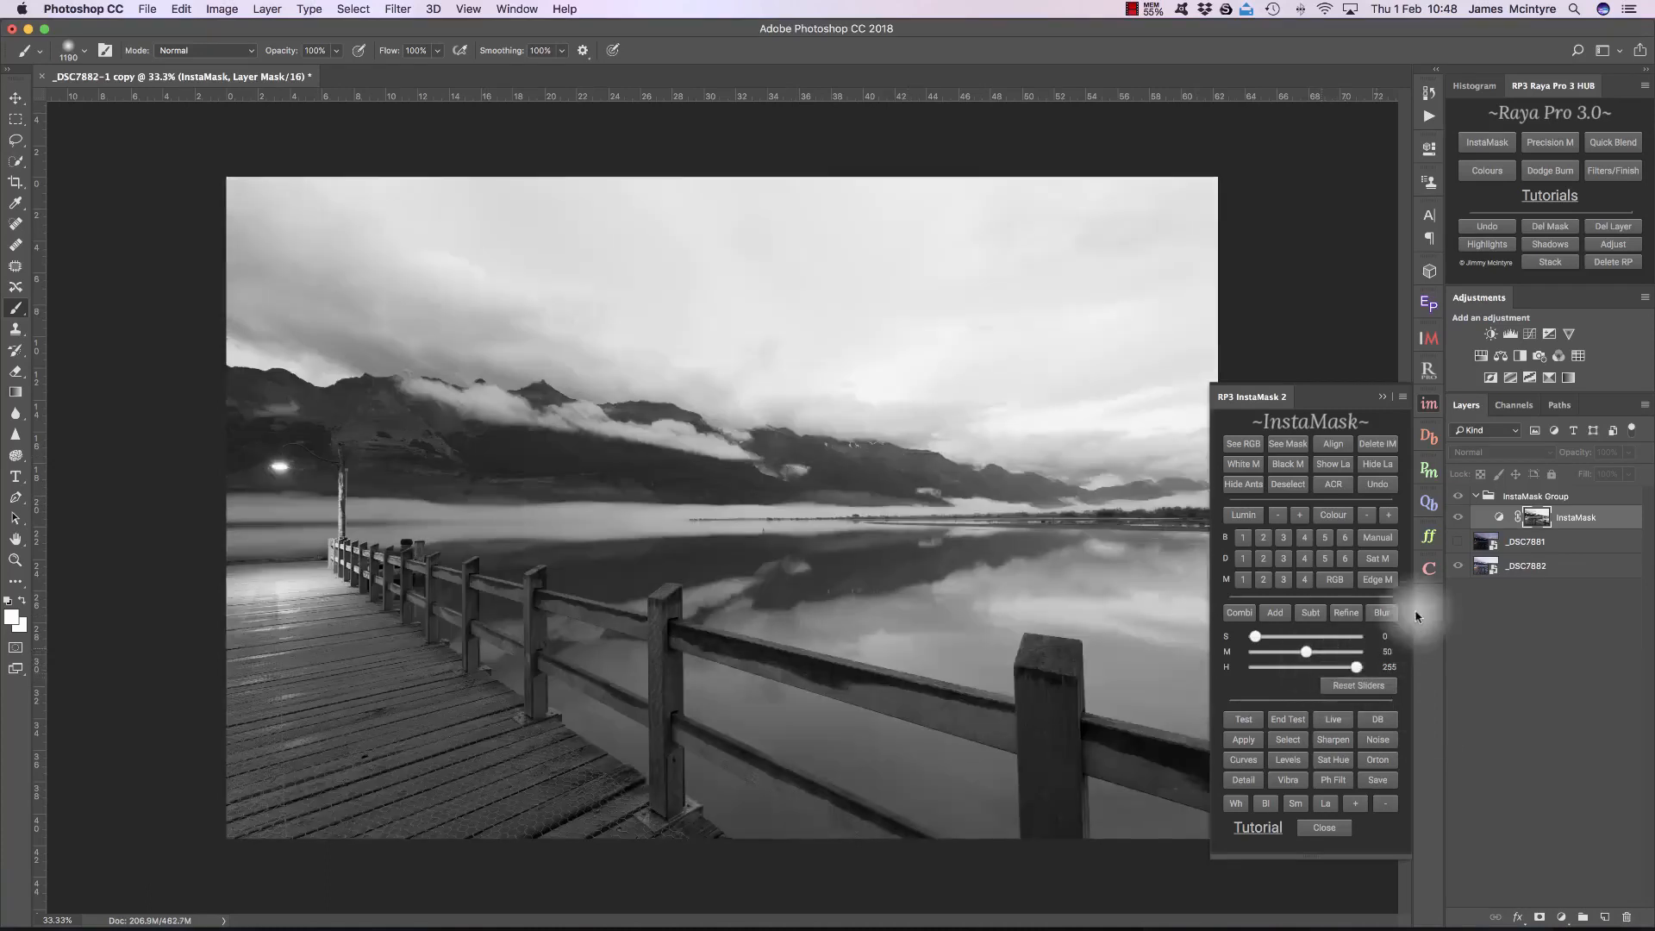
left_click(1380, 445)
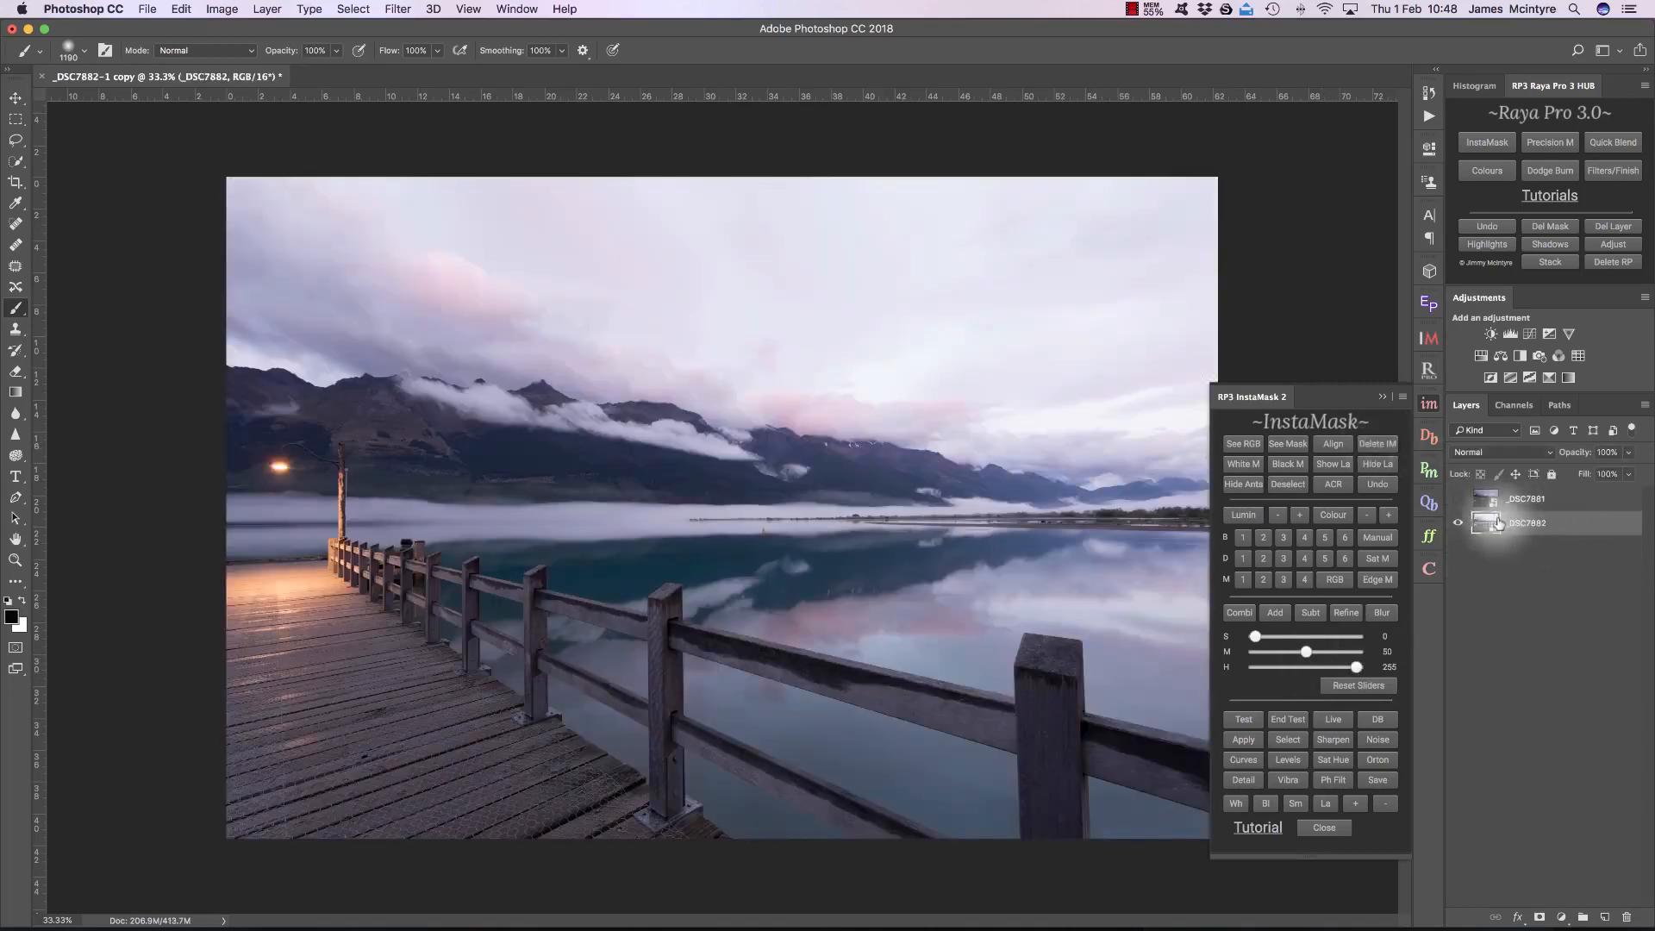
Step: Set the _DSC7882 layer's raw values to Exposure +0.45, Highlights +100, Shadows -100 and Whites +100
left_click(1335, 486)
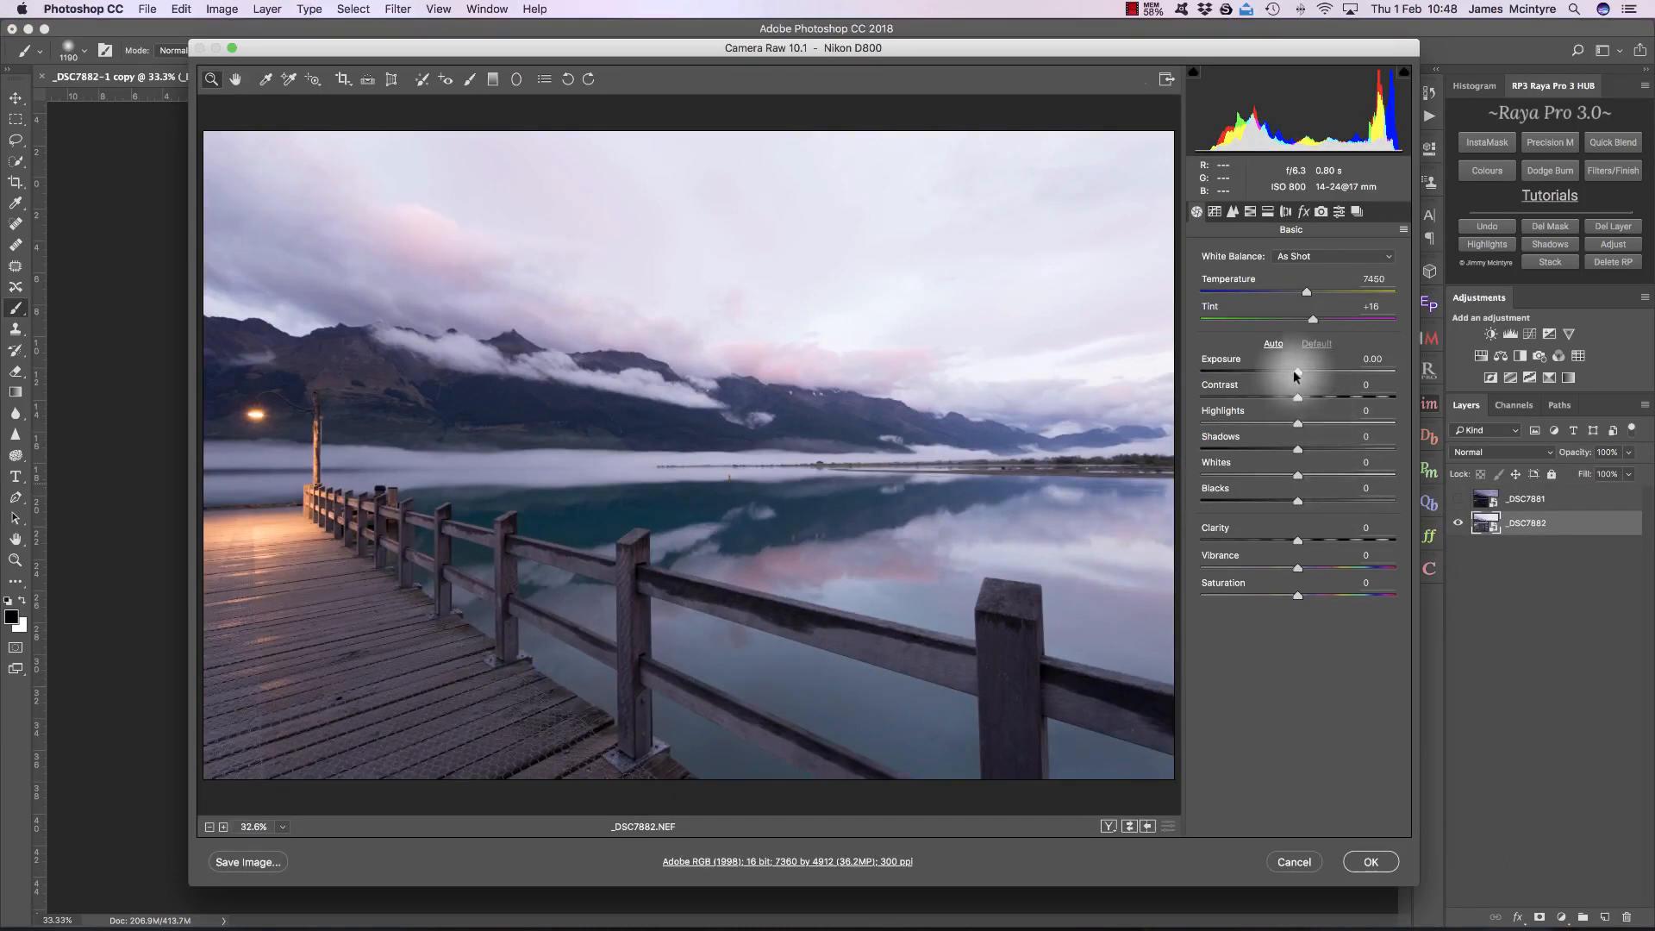
left_click_drag(1294, 373, 1451, 402)
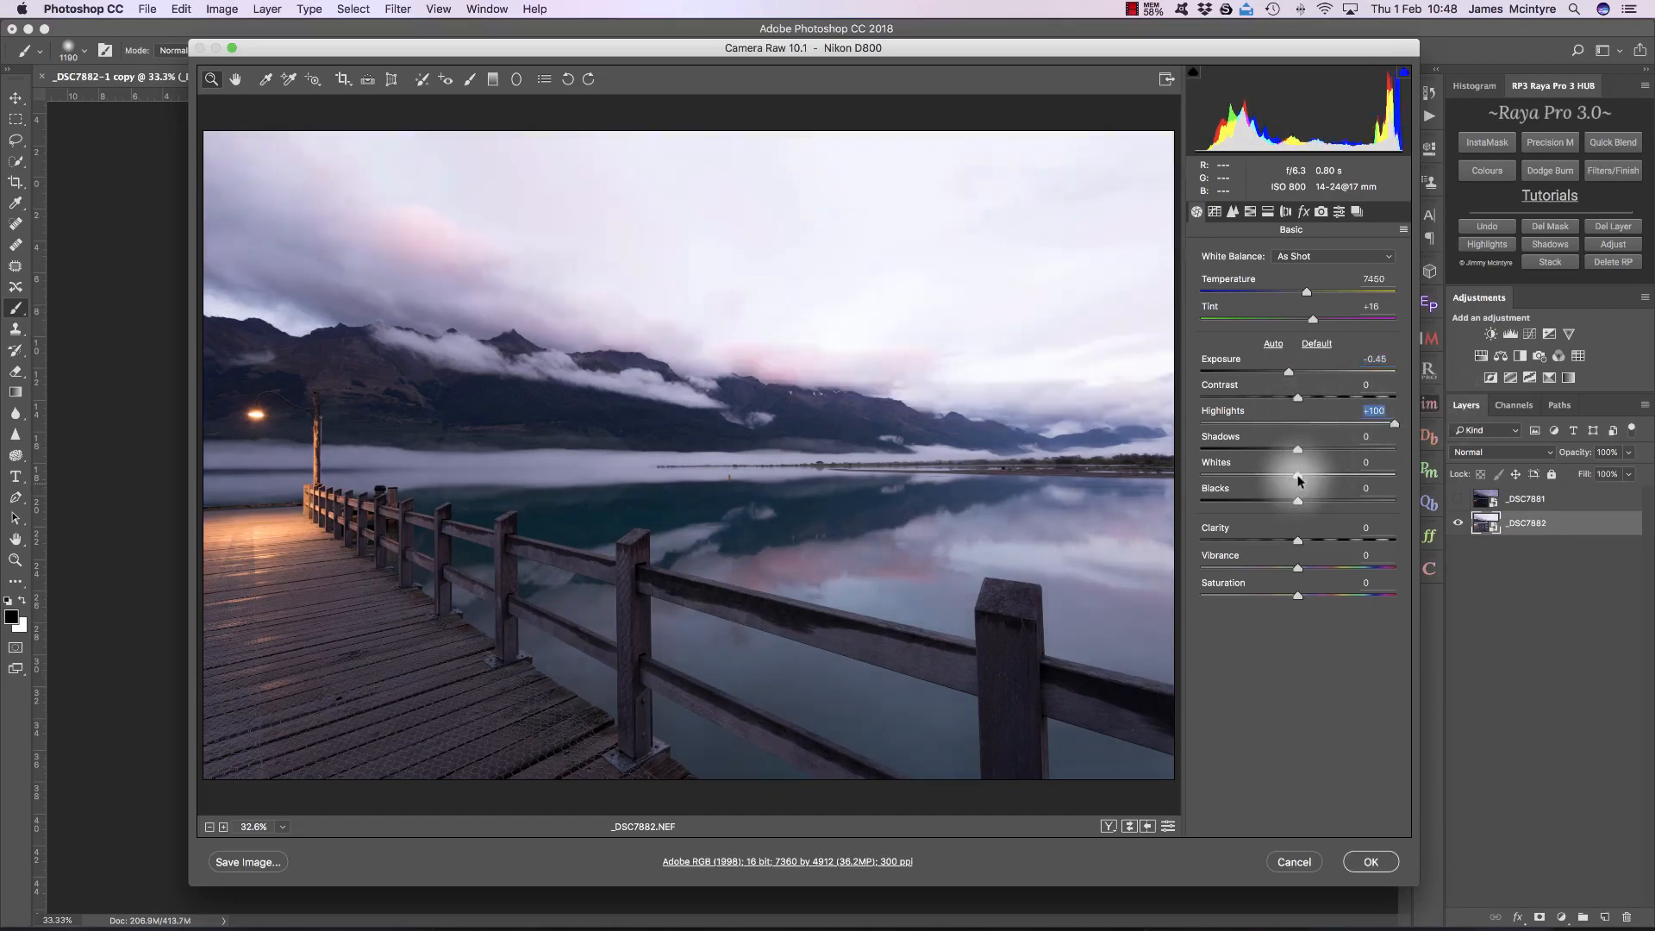
left_click_drag(1314, 475, 1493, 463)
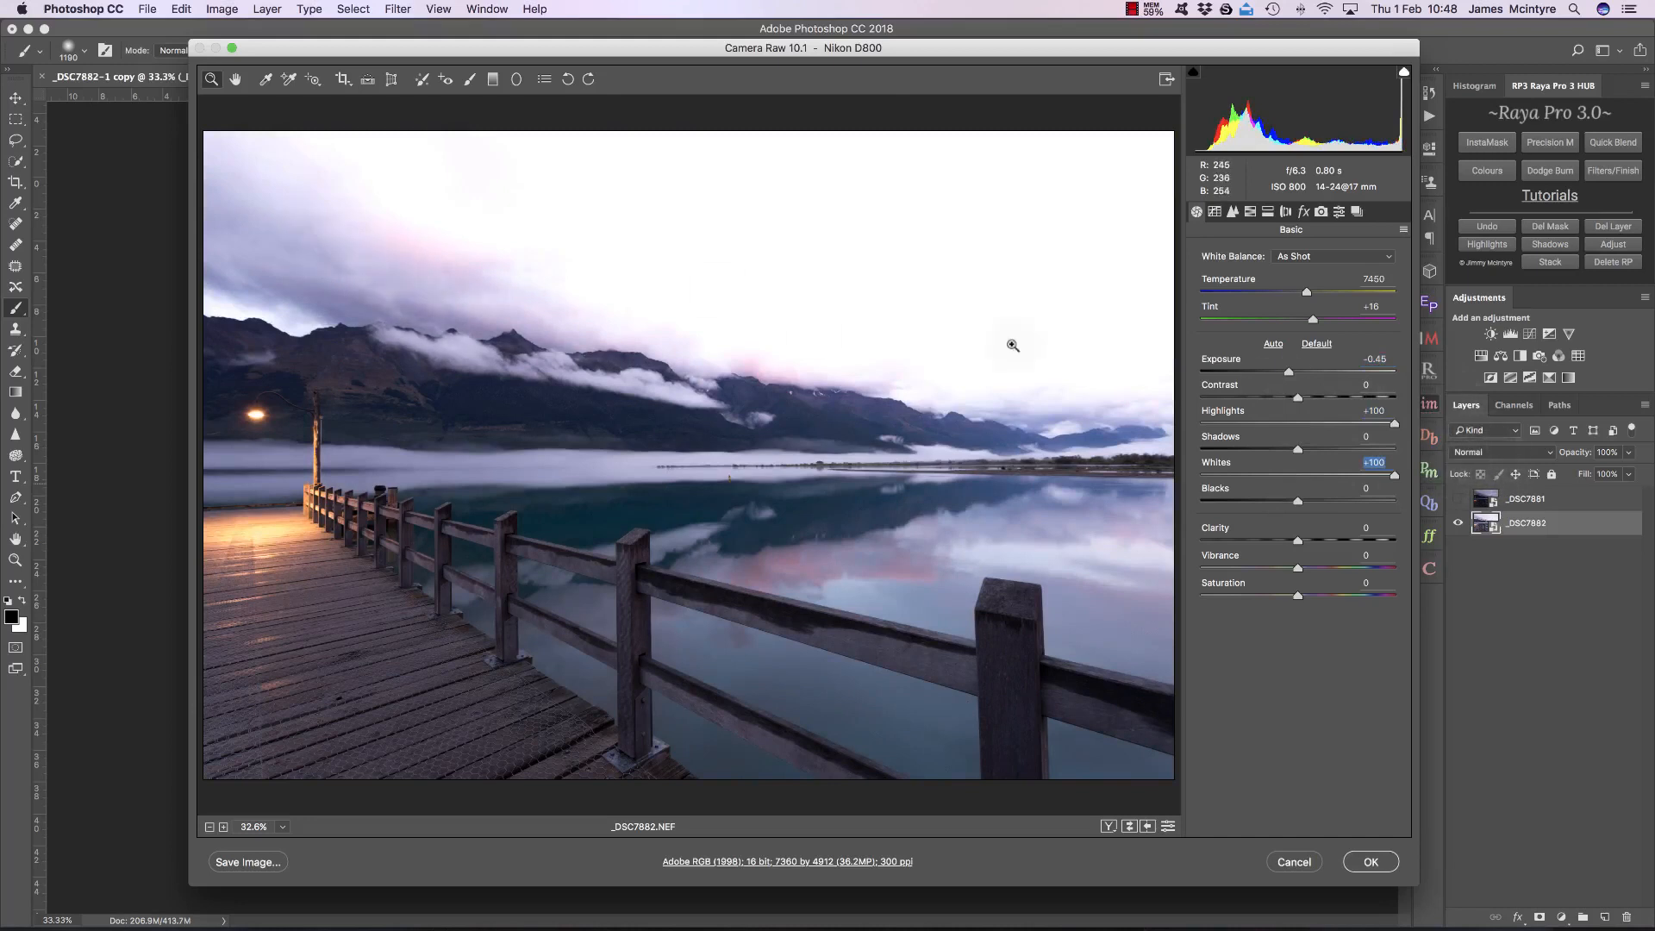
left_click(1301, 372)
left_click(1306, 376)
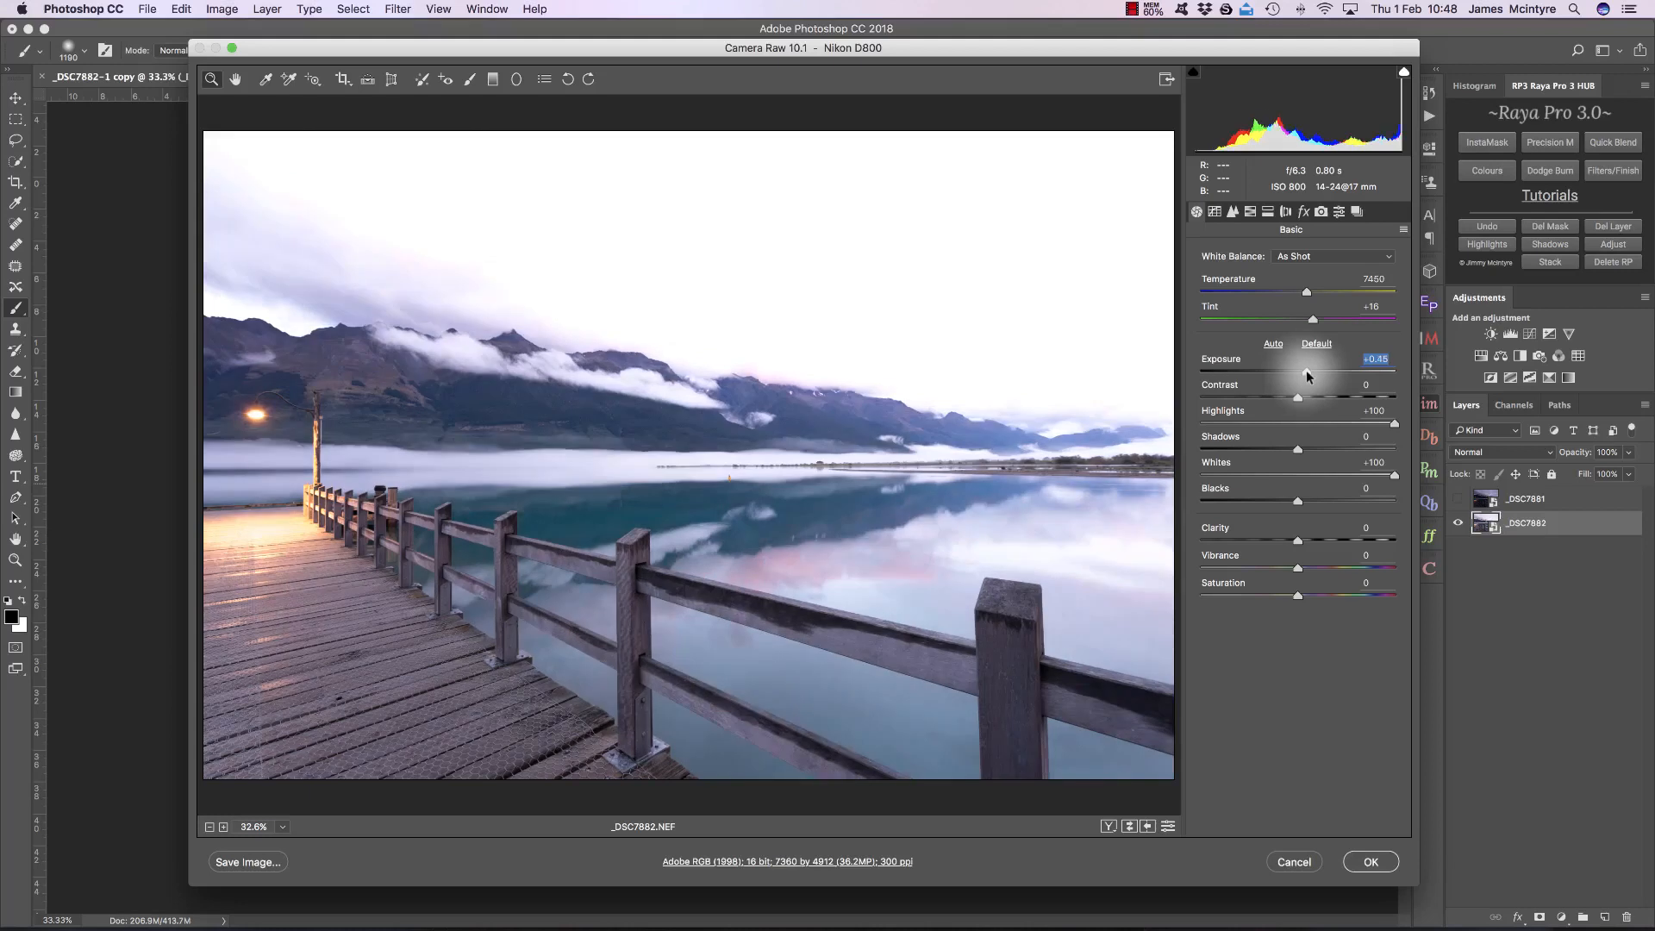
left_click_drag(1299, 448, 1194, 445)
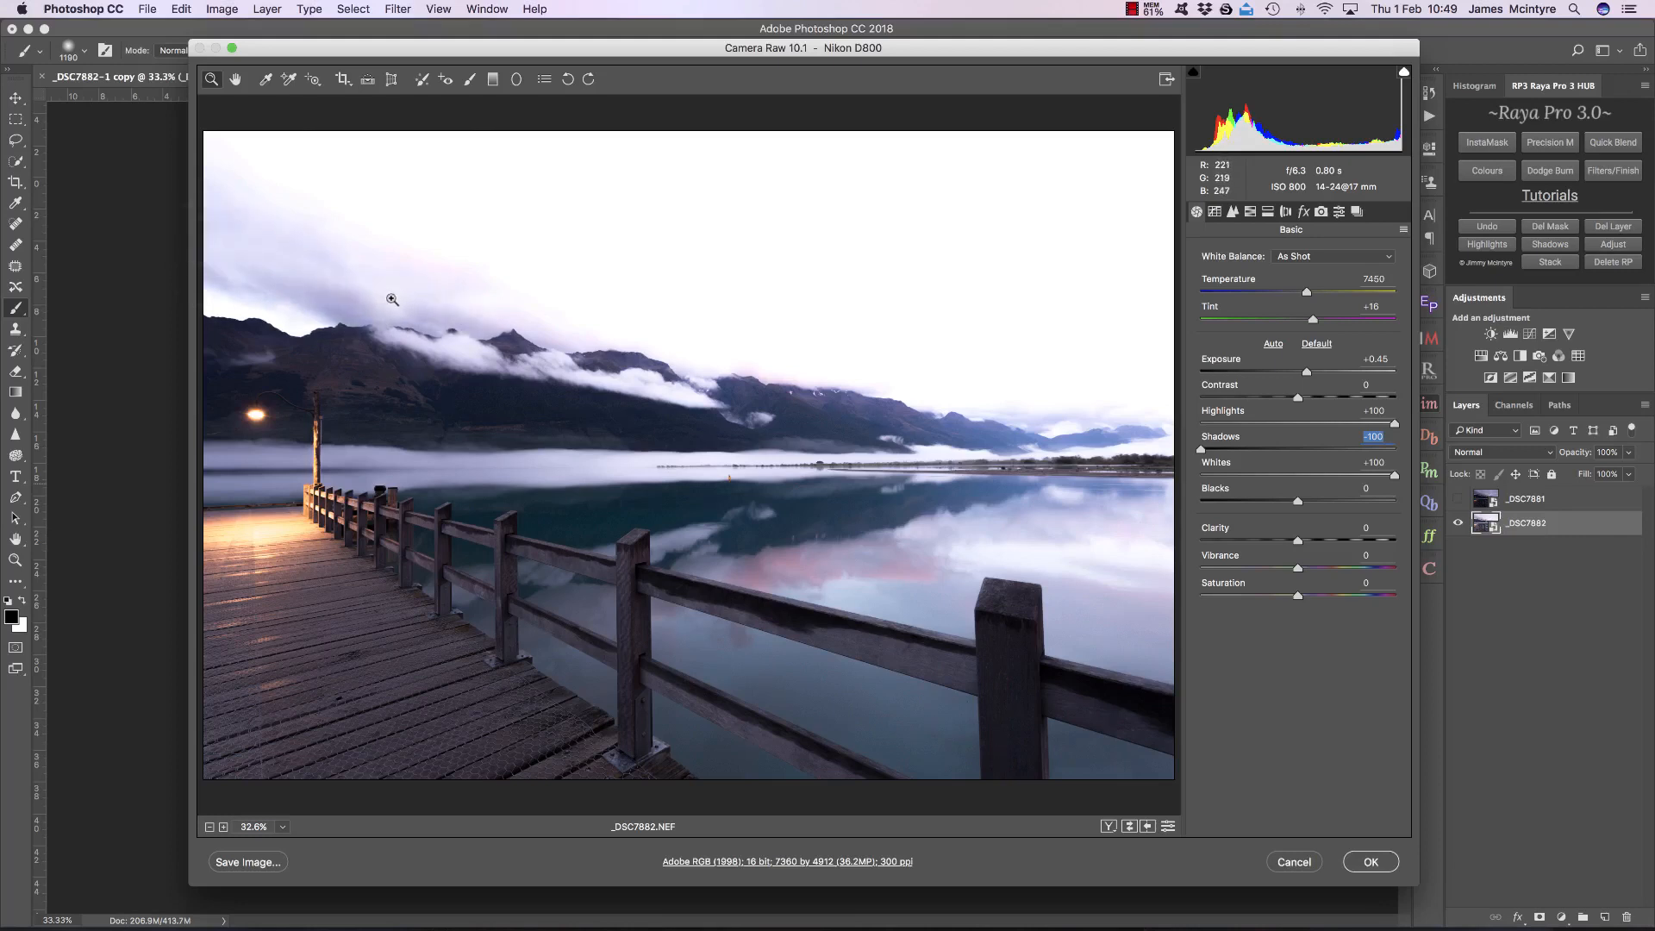
left_click(1375, 861)
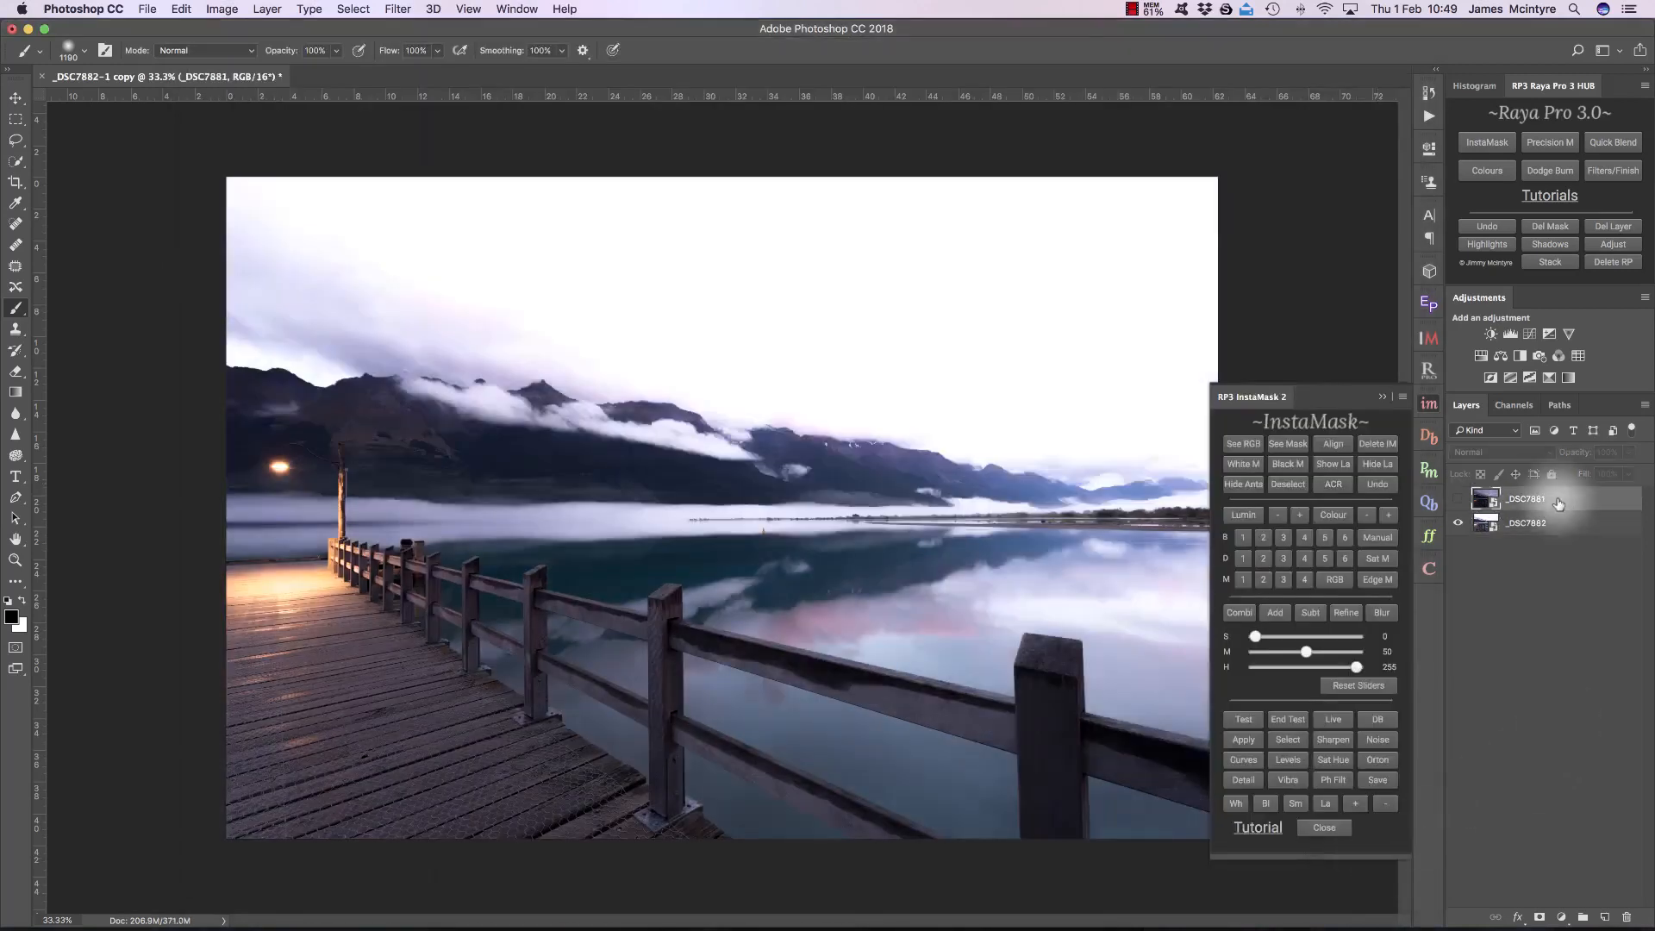
Step: Create a Brights 1 luminosity mask with midtones at 46 and highlights at 189, and load it as a selection
left_click(1244, 539)
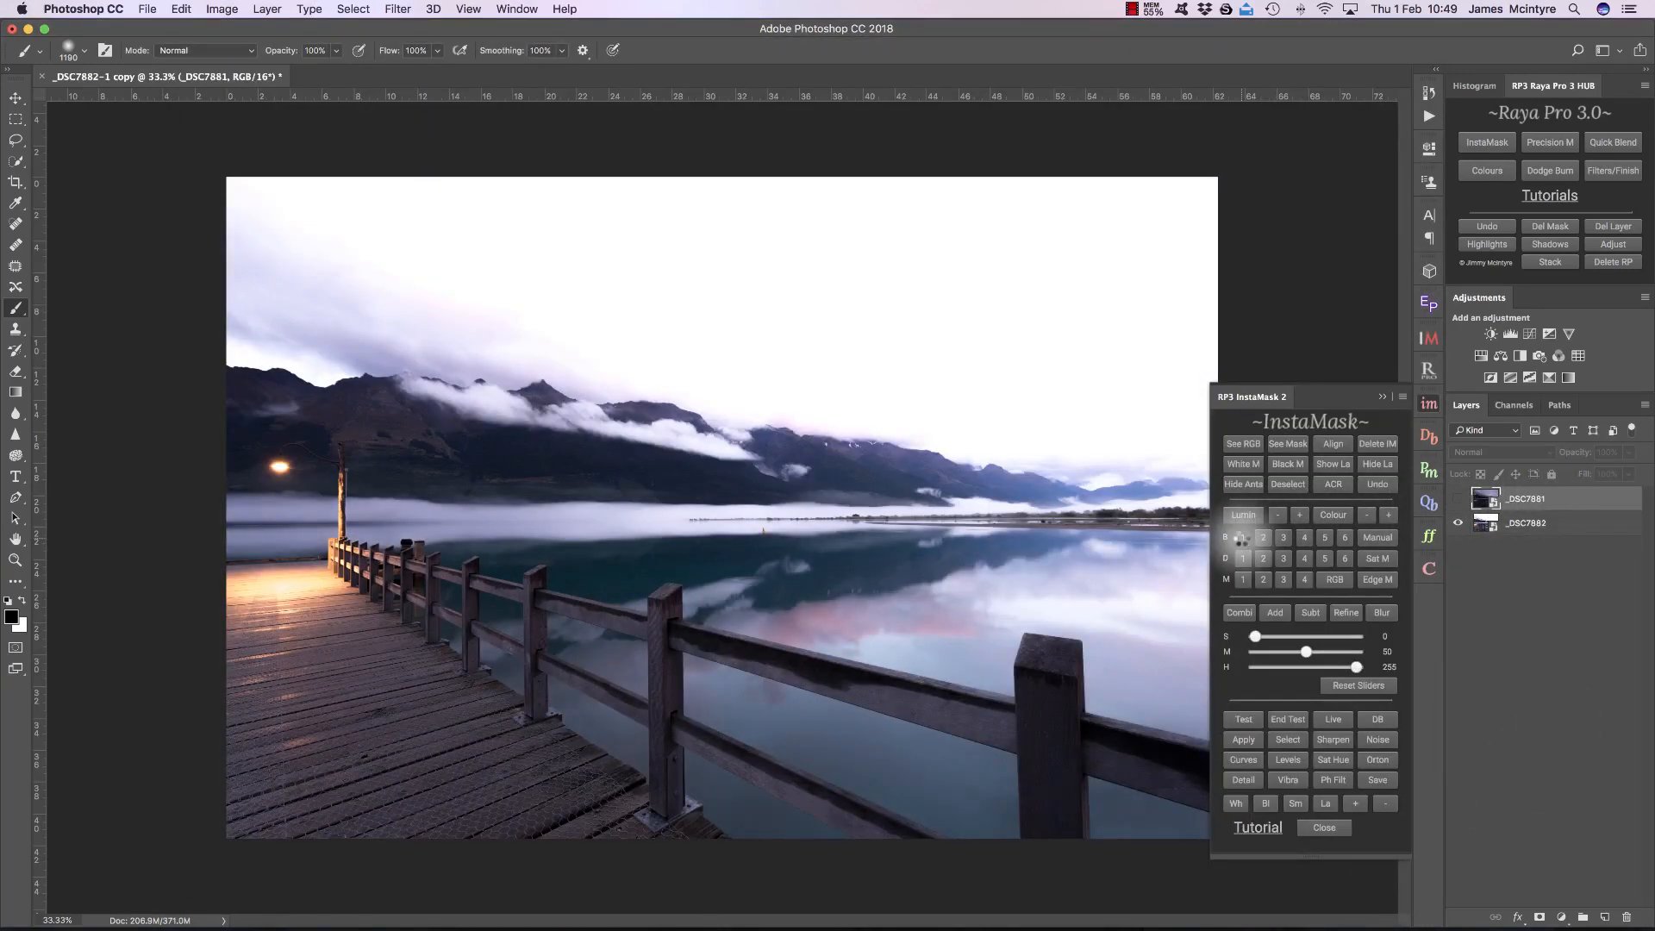
mouse_move(1358, 667)
left_mouse_down()
mouse_move(1303, 653)
mouse_move(1325, 668)
left_mouse_up()
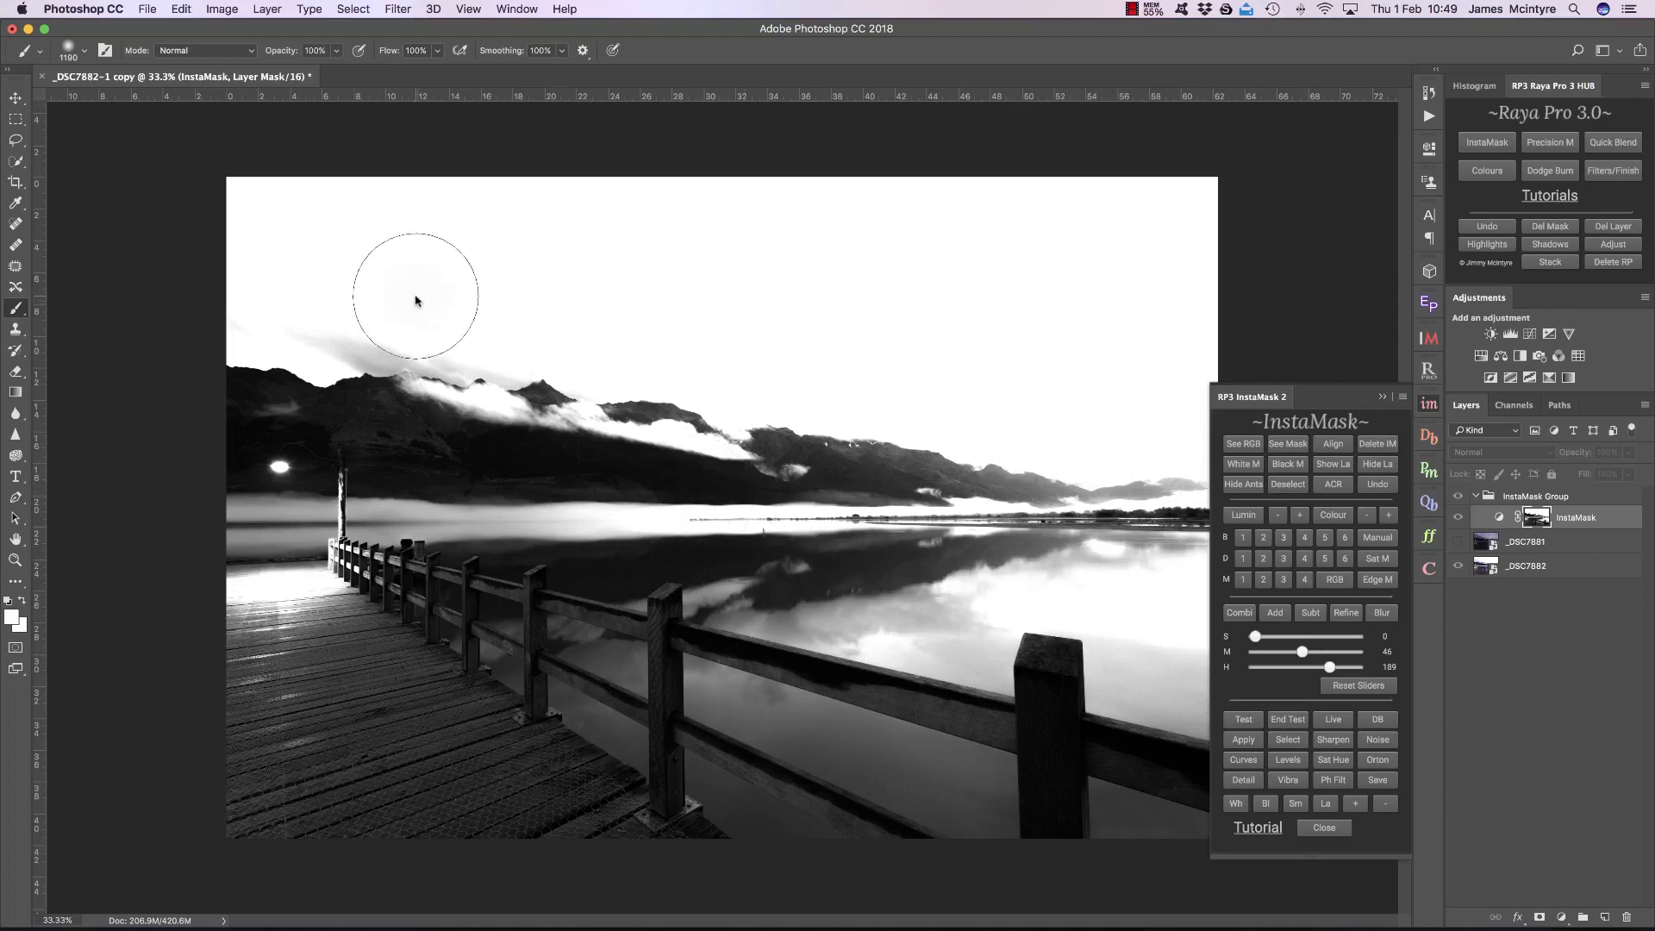
left_click(1289, 740)
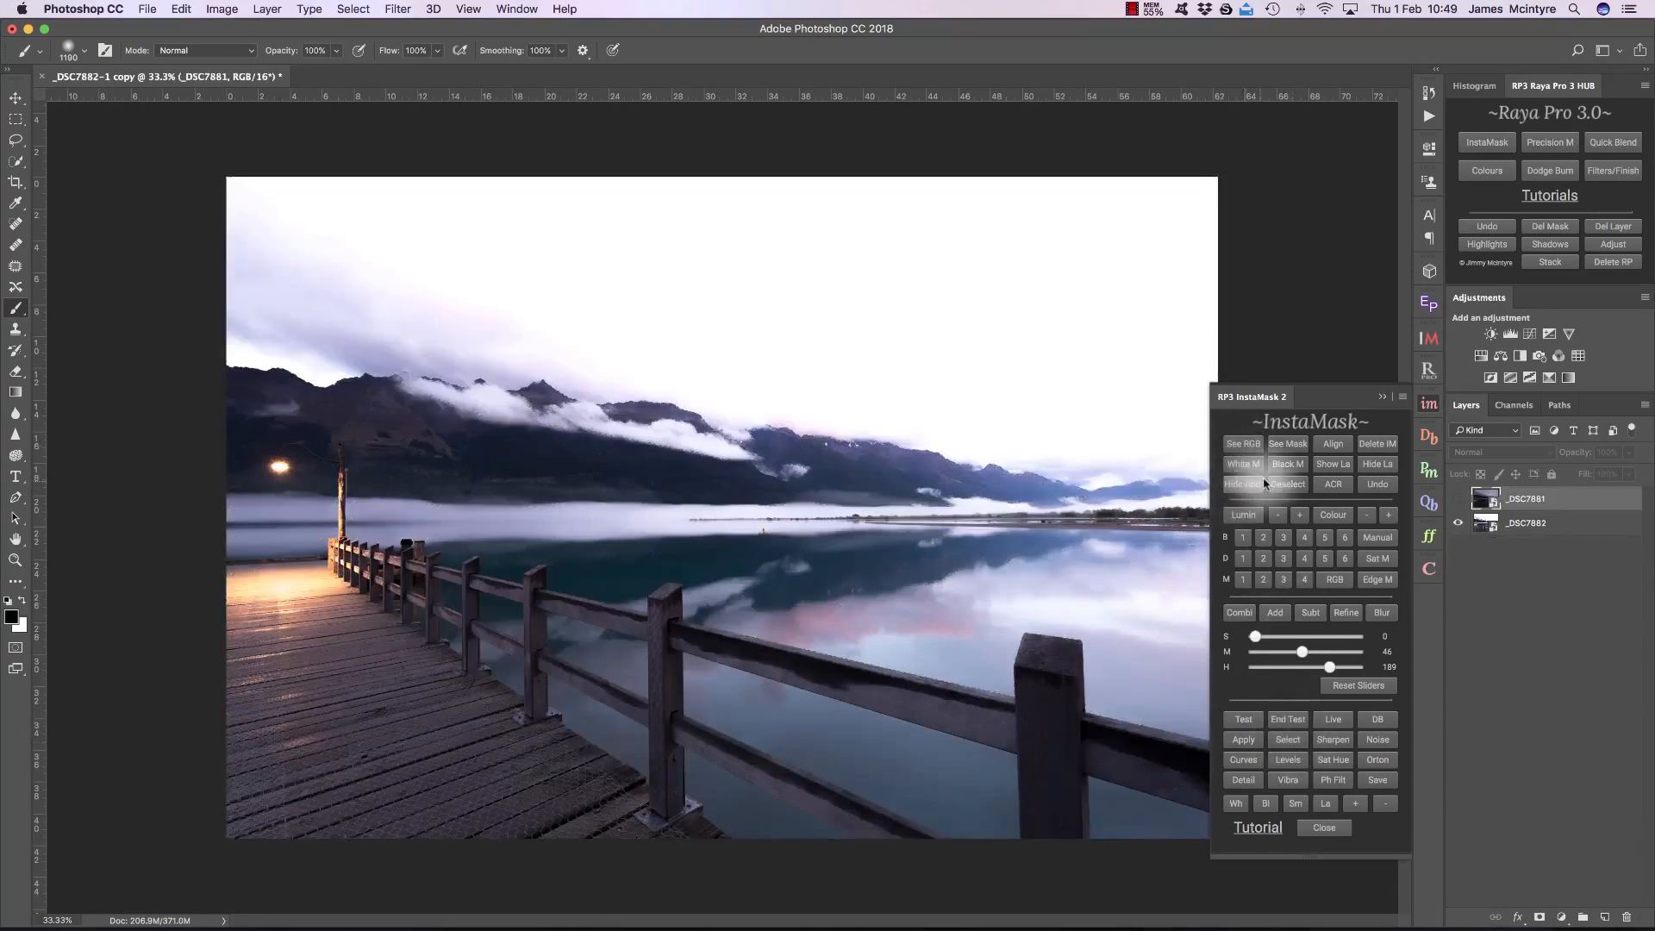
Step: Add a black mask to _DSC7881 and paint white through the selection with a 2000 px brush to blend in the darker exposure
left_click(1288, 465)
left_click(1343, 468)
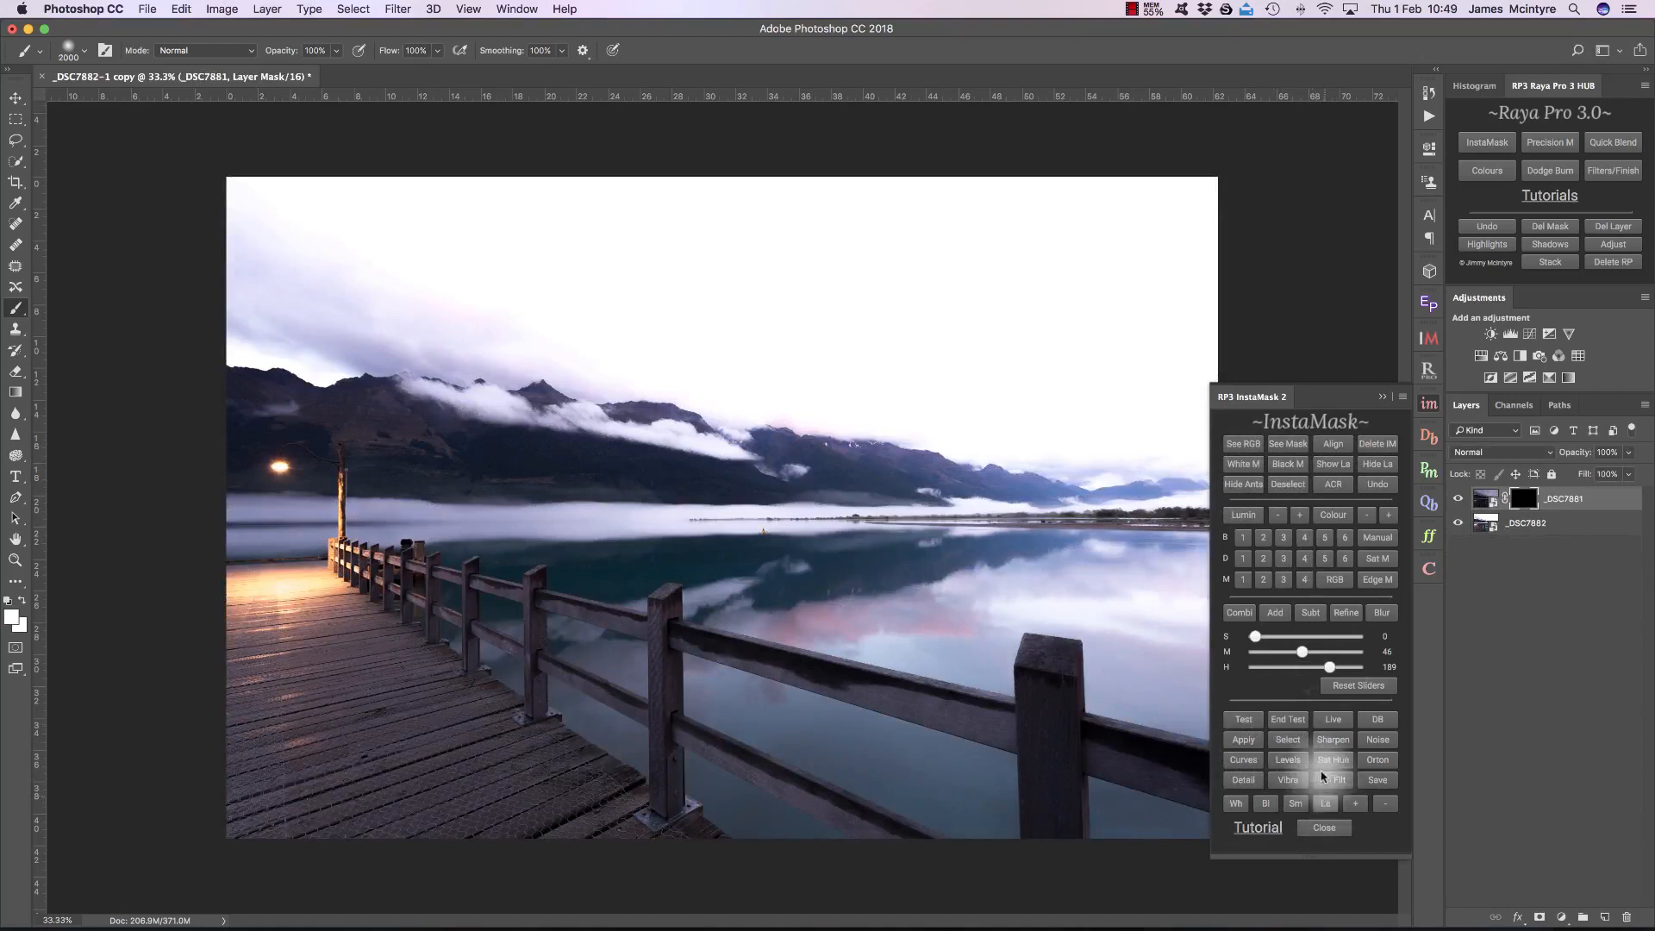
left_click(1430, 404)
mouse_move(209, 204)
left_mouse_down()
mouse_move(1234, 221)
mouse_move(1242, 289)
mouse_move(1160, 370)
mouse_move(604, 270)
mouse_move(1195, 353)
mouse_move(1295, 416)
mouse_move(388, 279)
mouse_move(212, 286)
mouse_move(362, 304)
mouse_move(210, 291)
mouse_move(352, 278)
mouse_move(242, 273)
mouse_move(357, 279)
mouse_move(338, 275)
mouse_move(266, 277)
mouse_move(889, 344)
mouse_move(650, 365)
mouse_move(328, 307)
mouse_move(316, 285)
mouse_move(968, 347)
mouse_move(333, 310)
mouse_move(212, 275)
mouse_move(857, 340)
mouse_move(1248, 331)
mouse_move(1153, 354)
mouse_move(689, 333)
mouse_move(1205, 379)
mouse_move(1356, 374)
mouse_move(924, 363)
mouse_move(1157, 401)
mouse_move(388, 327)
mouse_move(167, 221)
mouse_move(273, 560)
mouse_move(255, 553)
mouse_move(1253, 564)
mouse_move(1145, 621)
mouse_move(783, 663)
mouse_move(726, 652)
mouse_move(745, 721)
mouse_move(1211, 800)
mouse_move(1277, 715)
mouse_move(677, 653)
mouse_move(1347, 614)
mouse_move(1313, 613)
mouse_move(784, 635)
mouse_move(1397, 657)
mouse_move(762, 725)
mouse_move(1013, 647)
mouse_move(1180, 456)
mouse_move(723, 591)
mouse_move(133, 544)
mouse_move(339, 518)
mouse_move(1404, 591)
mouse_move(1218, 570)
mouse_move(223, 562)
mouse_move(626, 665)
mouse_move(1559, 798)
mouse_move(974, 796)
mouse_move(417, 864)
mouse_move(1353, 747)
mouse_move(1212, 635)
mouse_move(1199, 527)
mouse_move(380, 370)
mouse_move(599, 222)
mouse_move(1337, 204)
mouse_move(1332, 345)
left_mouse_up()
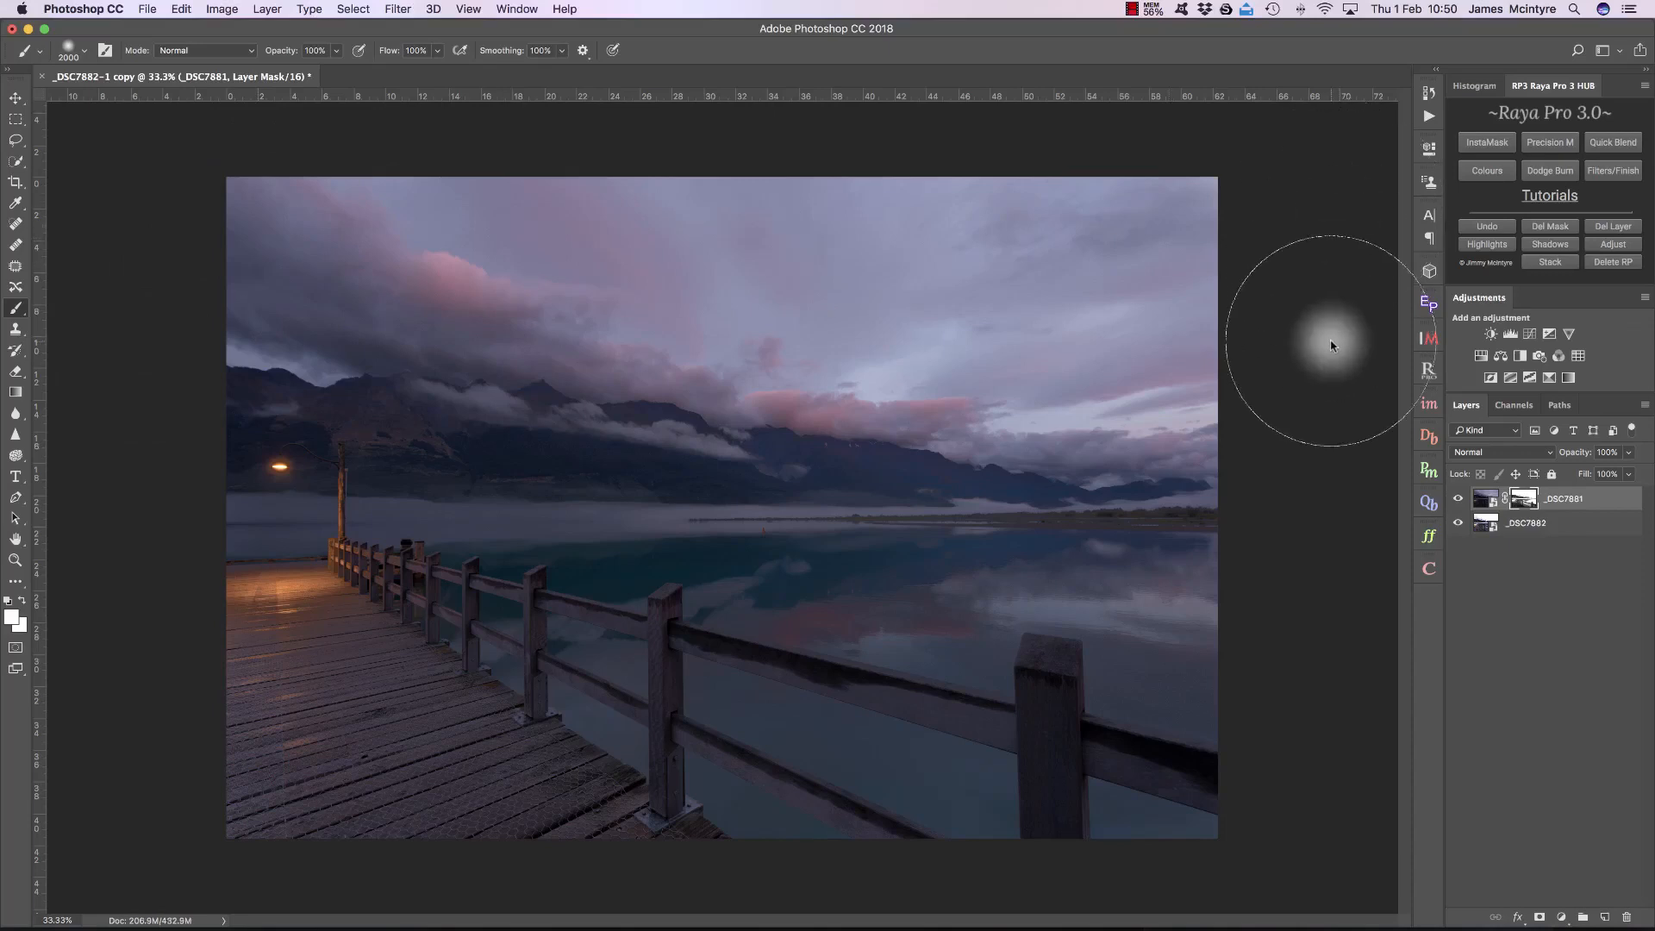
left_click(1429, 403)
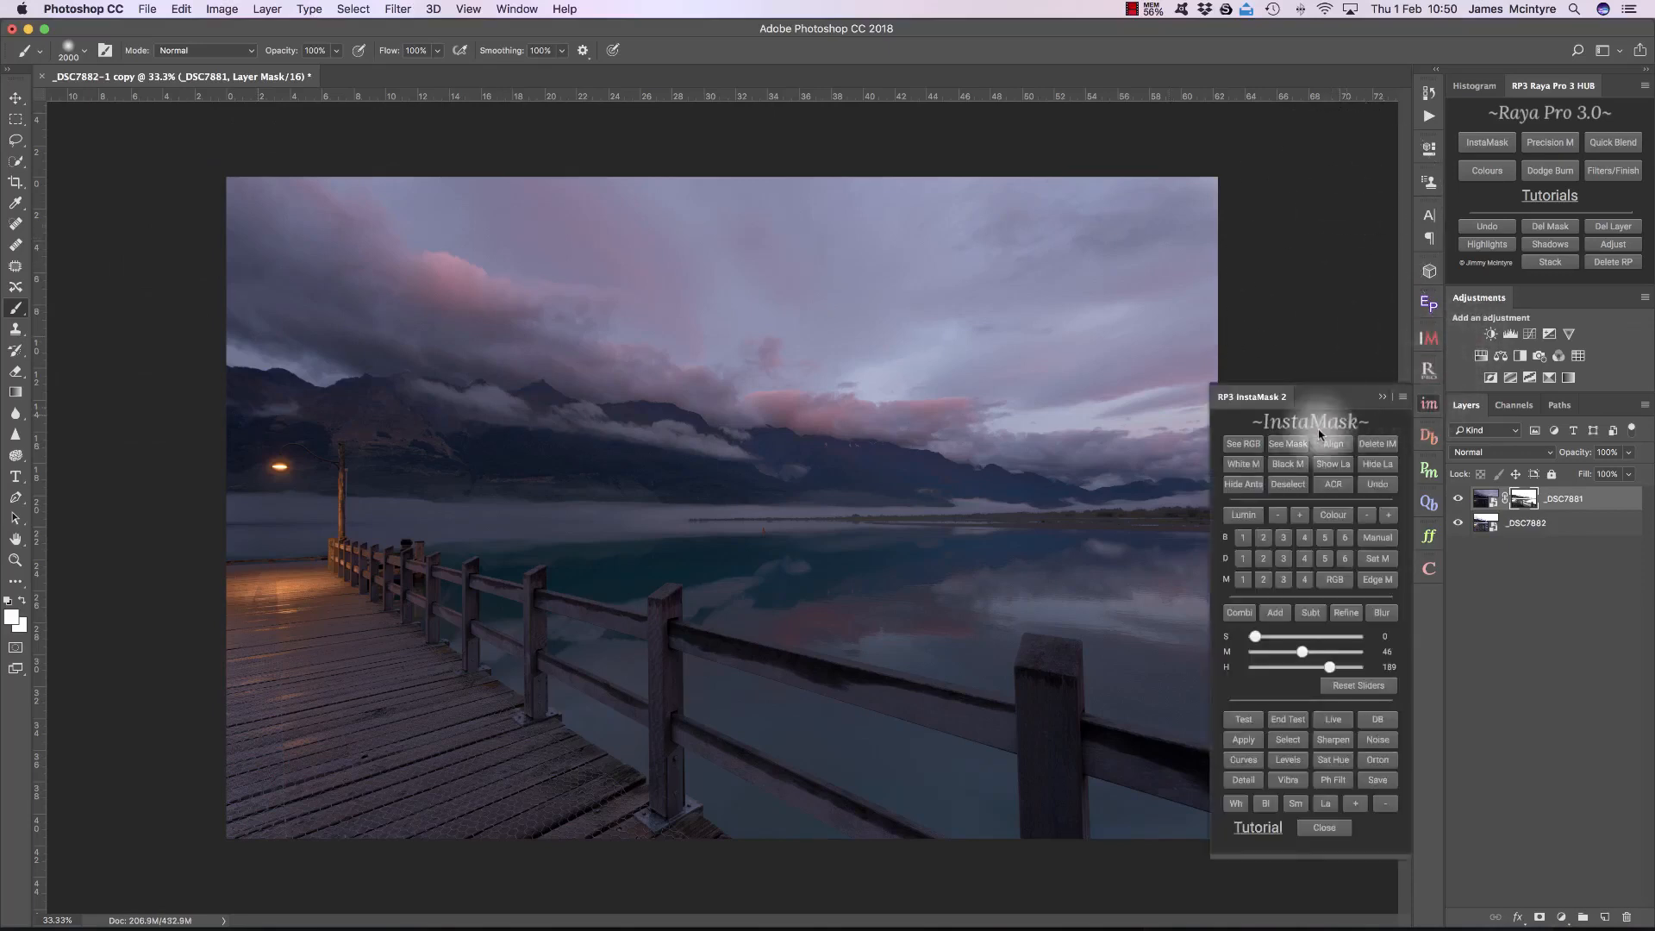
left_click(1383, 397)
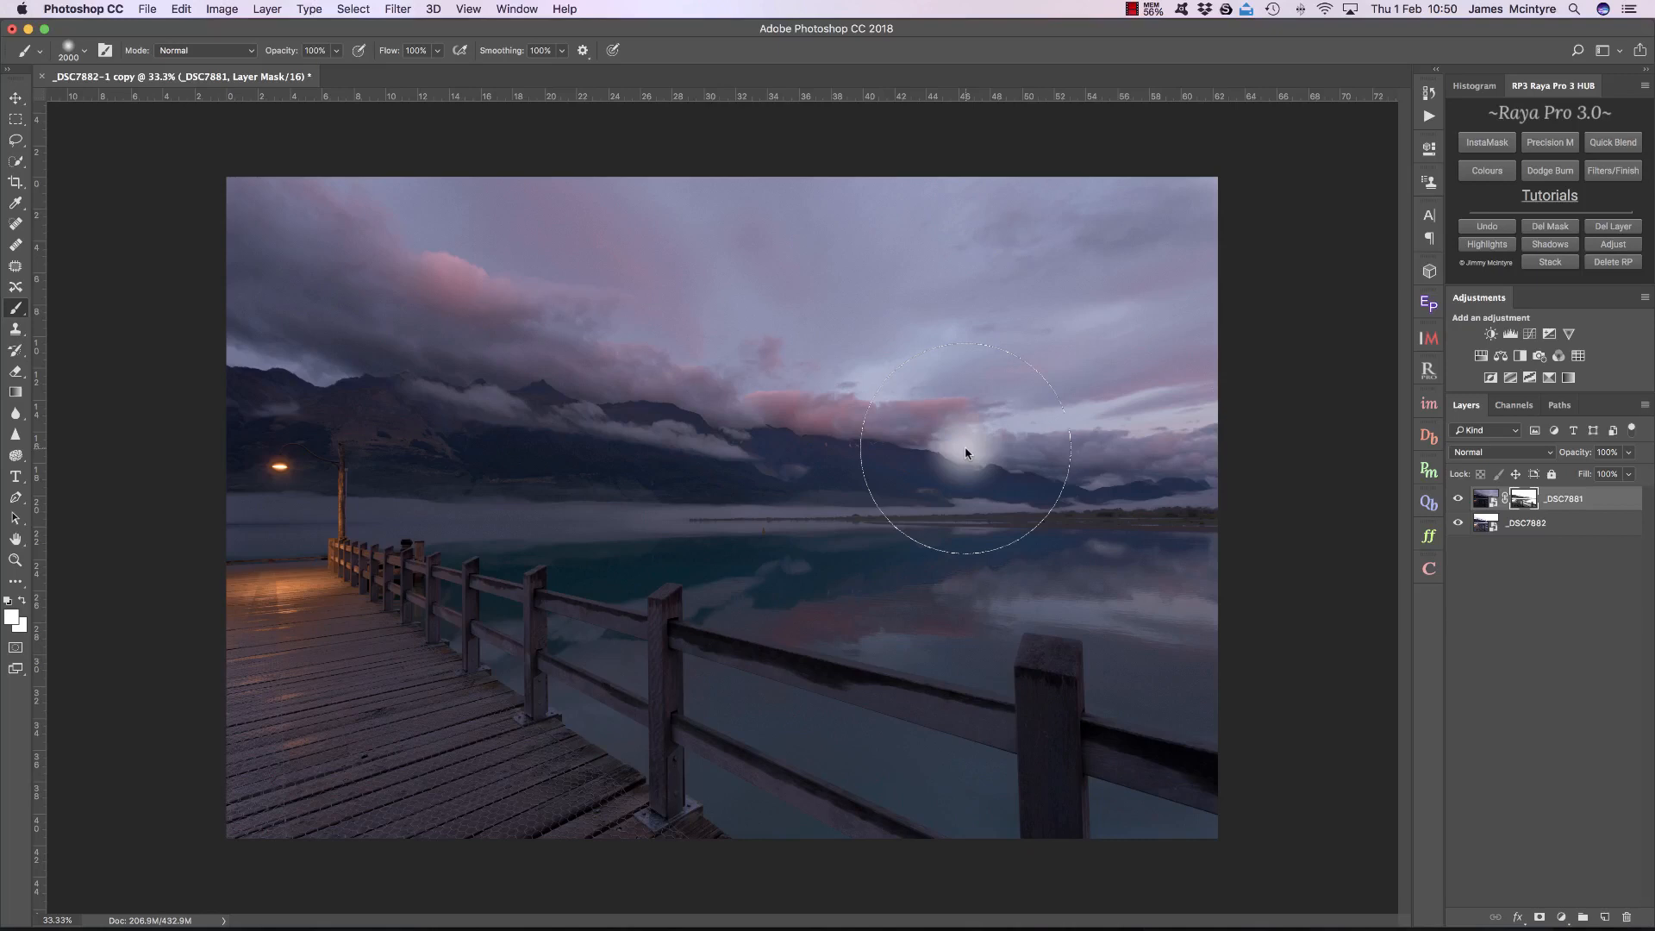
Step: Set the _DSC7881 layer's raw values to Exposure +0.95, Highlights -94 and Shadows +39
left_click(1427, 404)
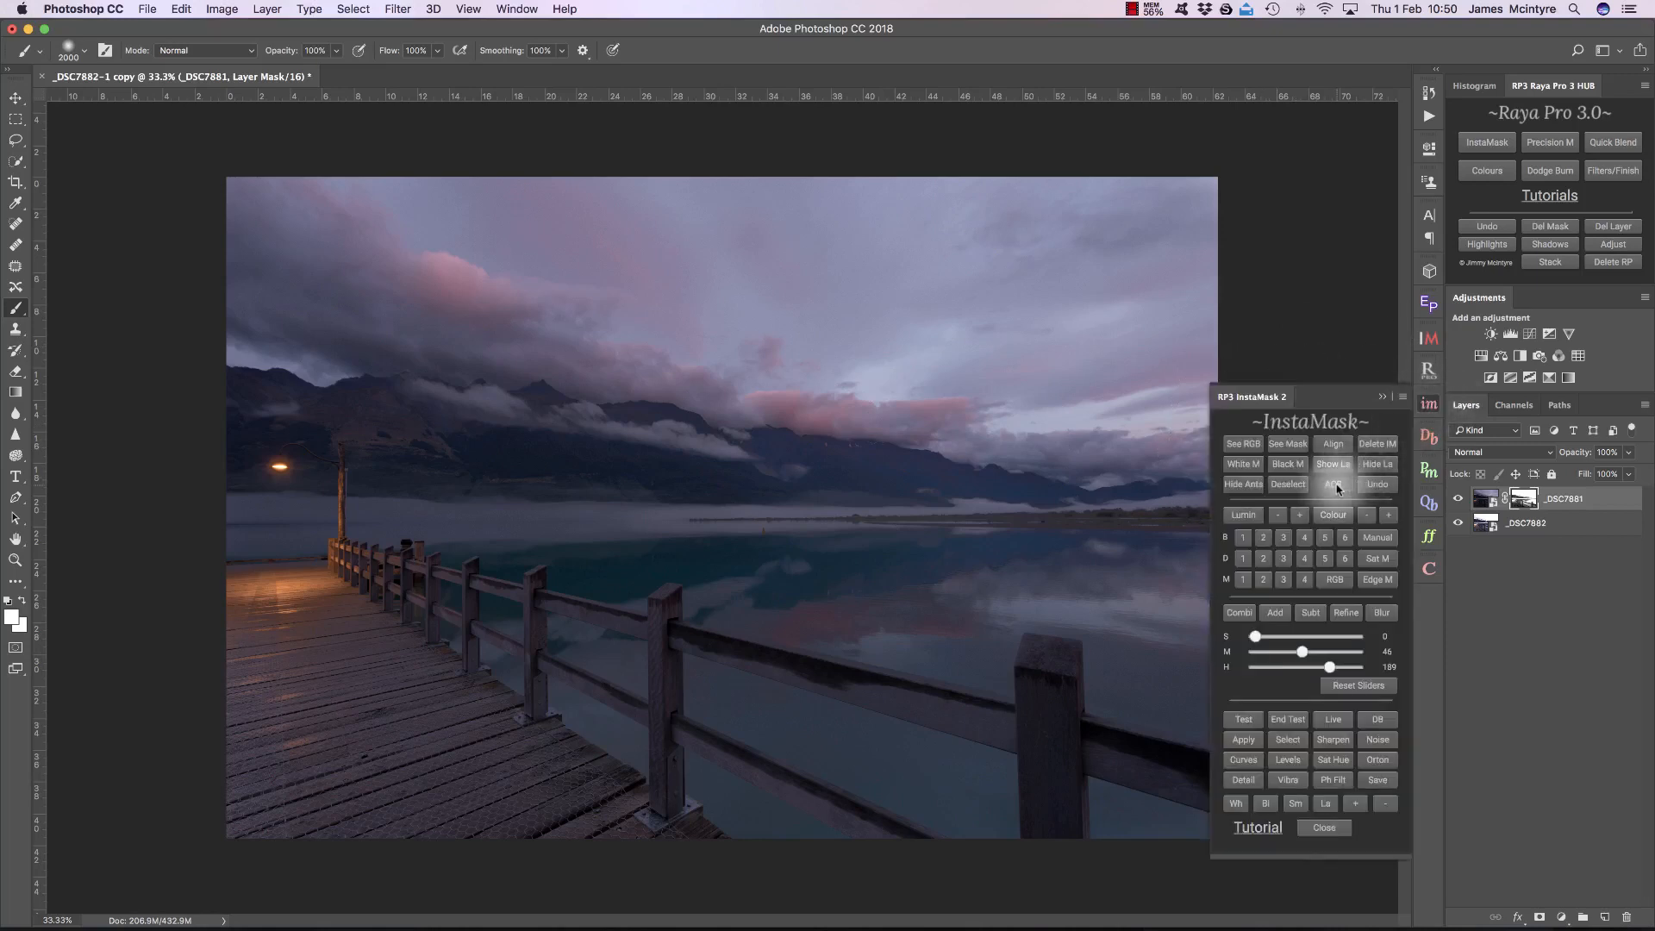
left_click(1338, 488)
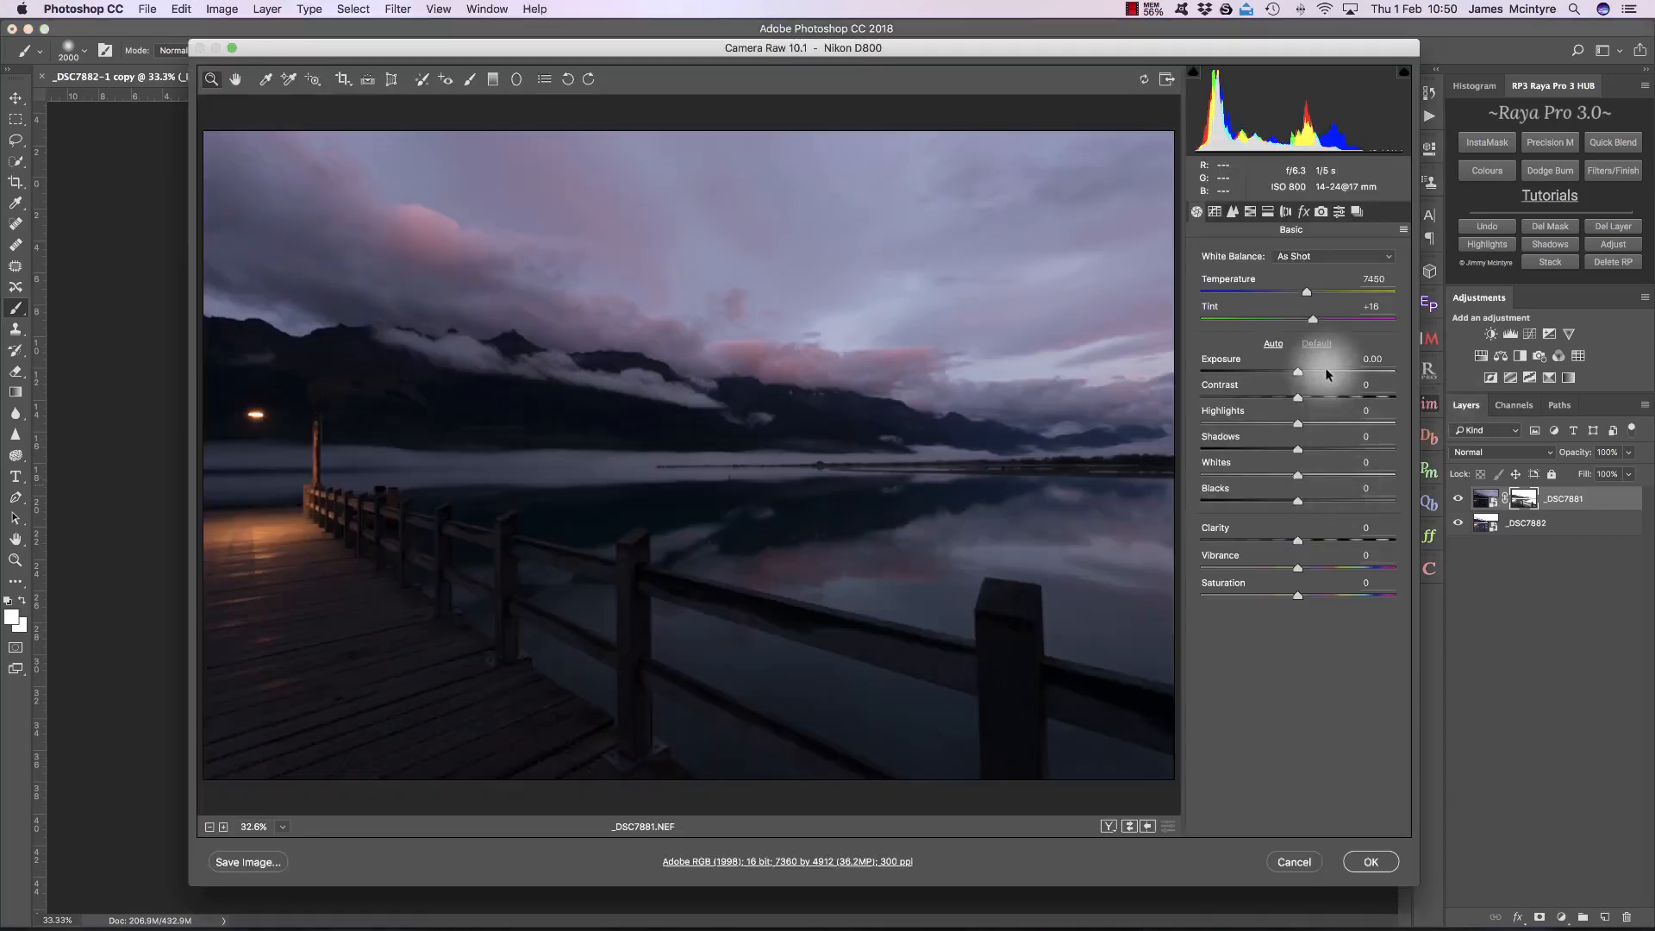
left_click(1326, 369)
left_click_drag(1299, 424, 1219, 423)
left_click_drag(1323, 373, 1315, 372)
left_click_drag(1307, 448, 1330, 449)
left_click_drag(1321, 372, 1314, 372)
left_click_drag(1333, 447, 1336, 449)
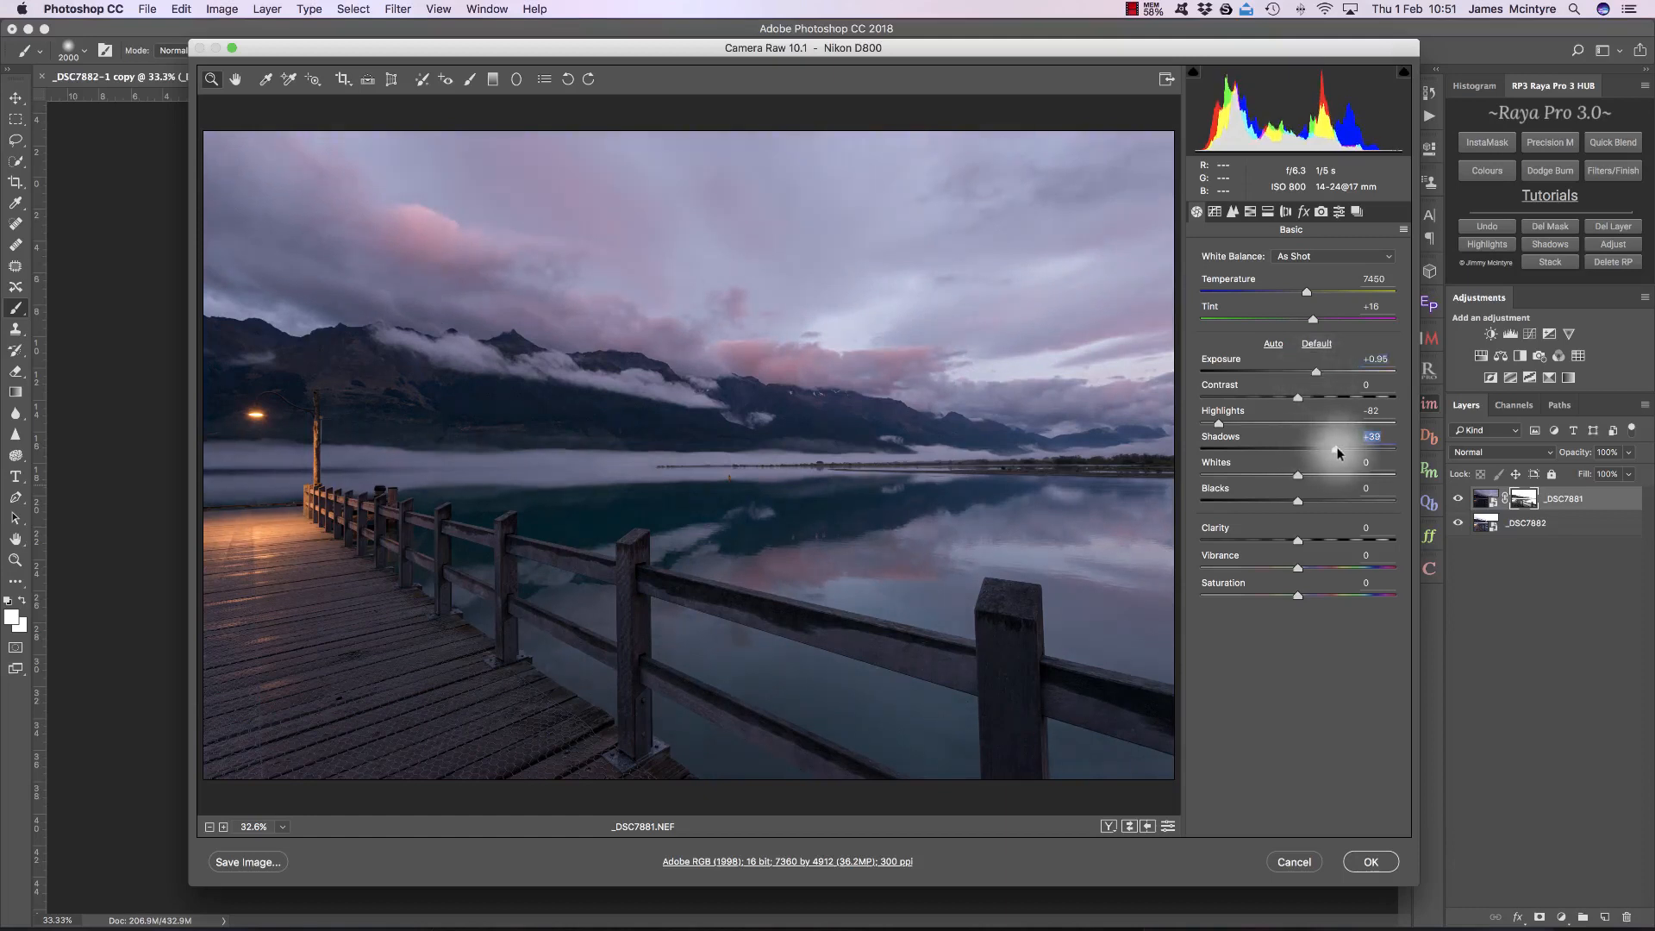
left_click_drag(1219, 424, 1206, 426)
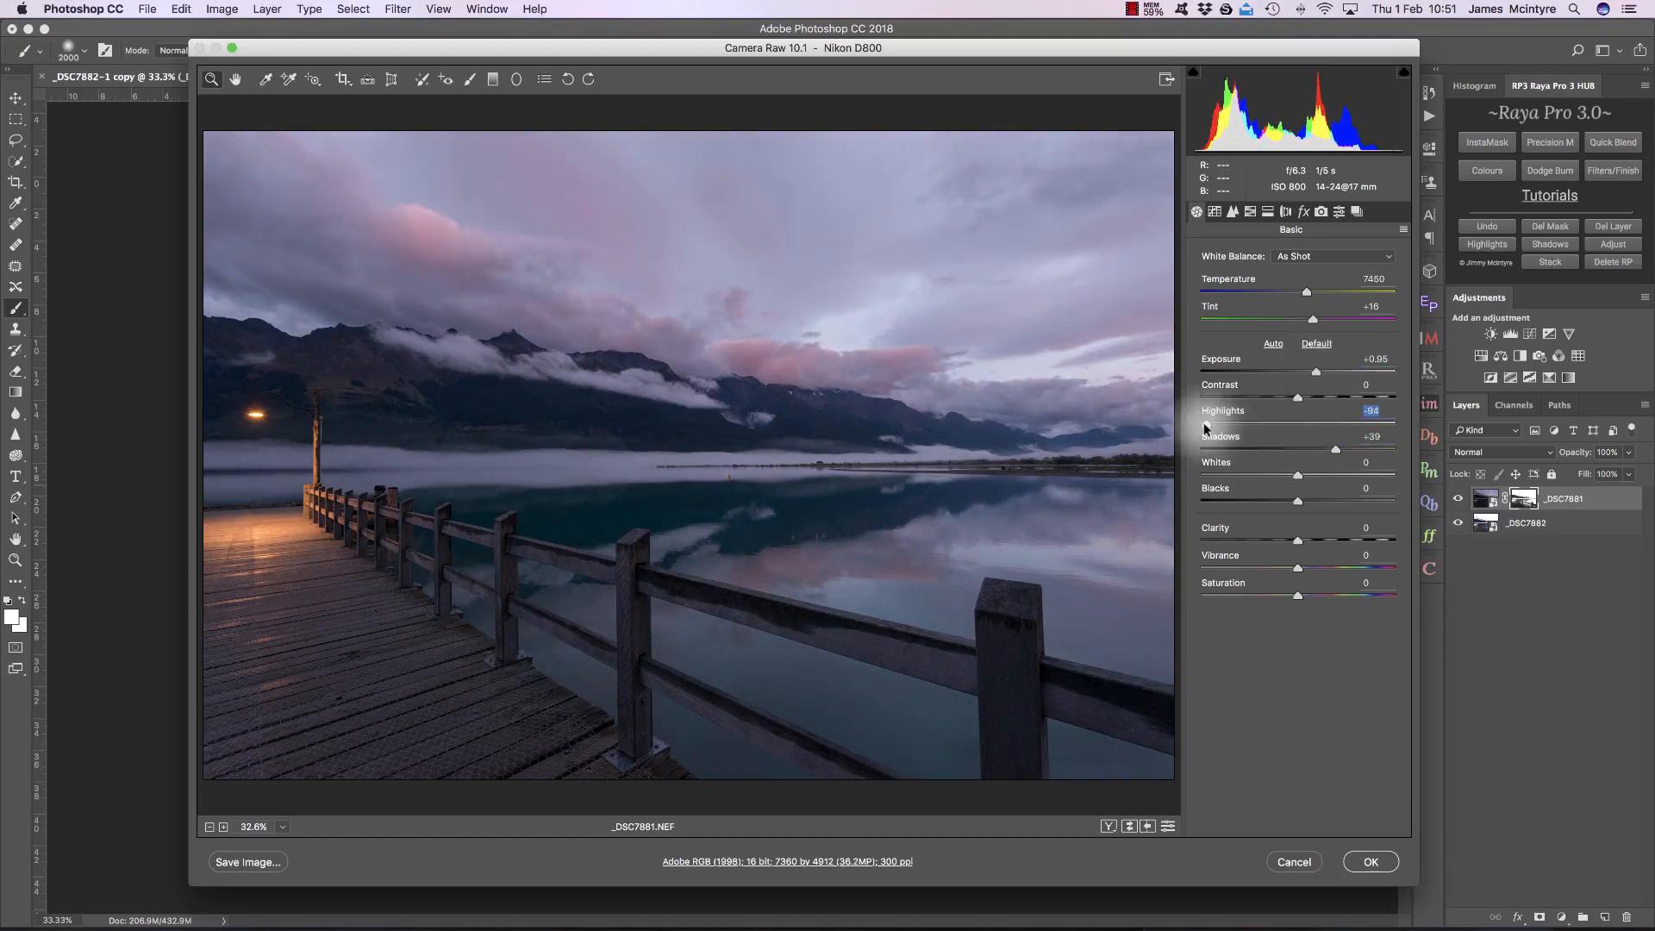
left_click(1372, 861)
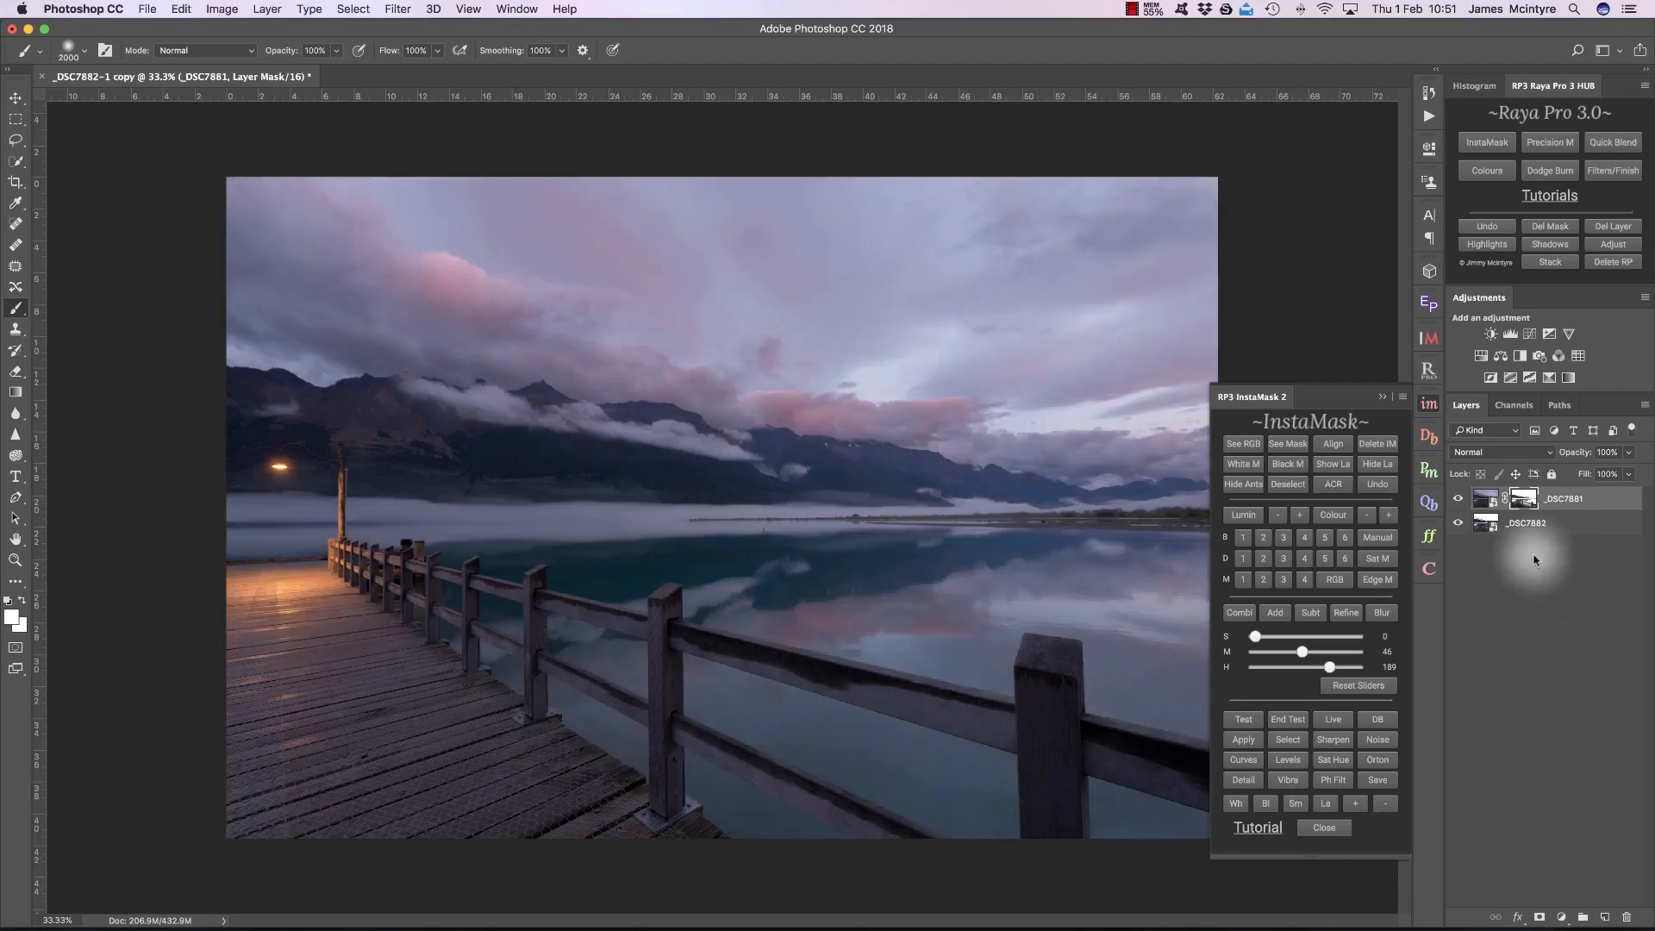
Step: Compare the blend before and after the last raw edit, and hide _DSC7881 to view the base exposure alone
key("super+z")
key("super+z")
key("super+z")
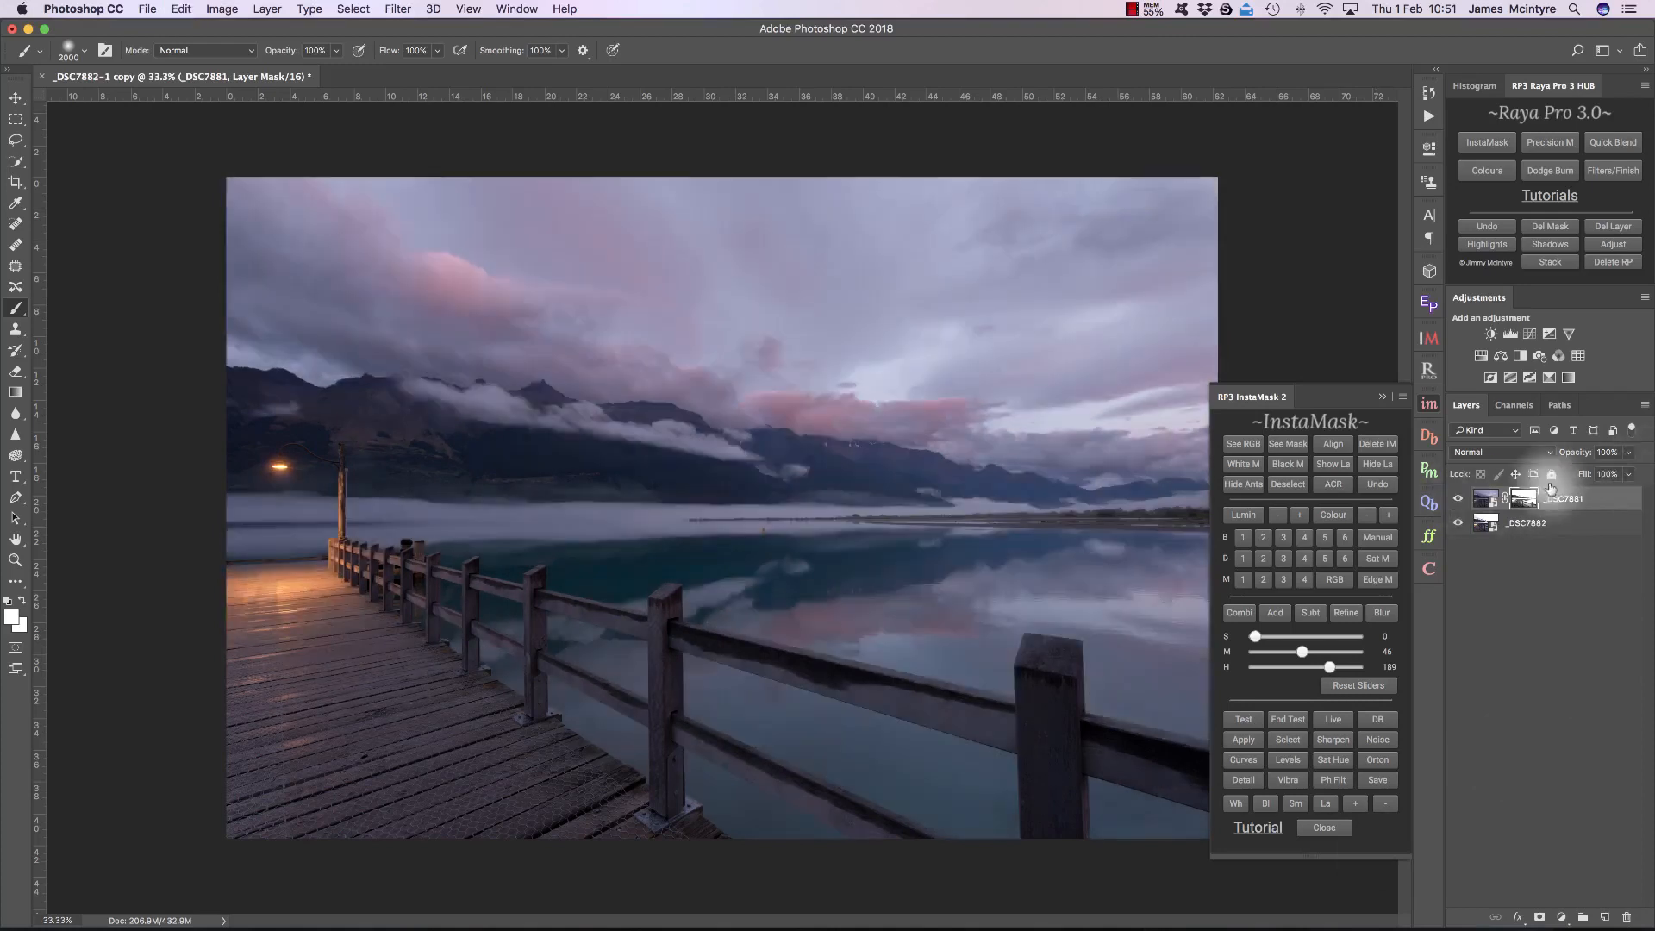
left_click(1460, 500)
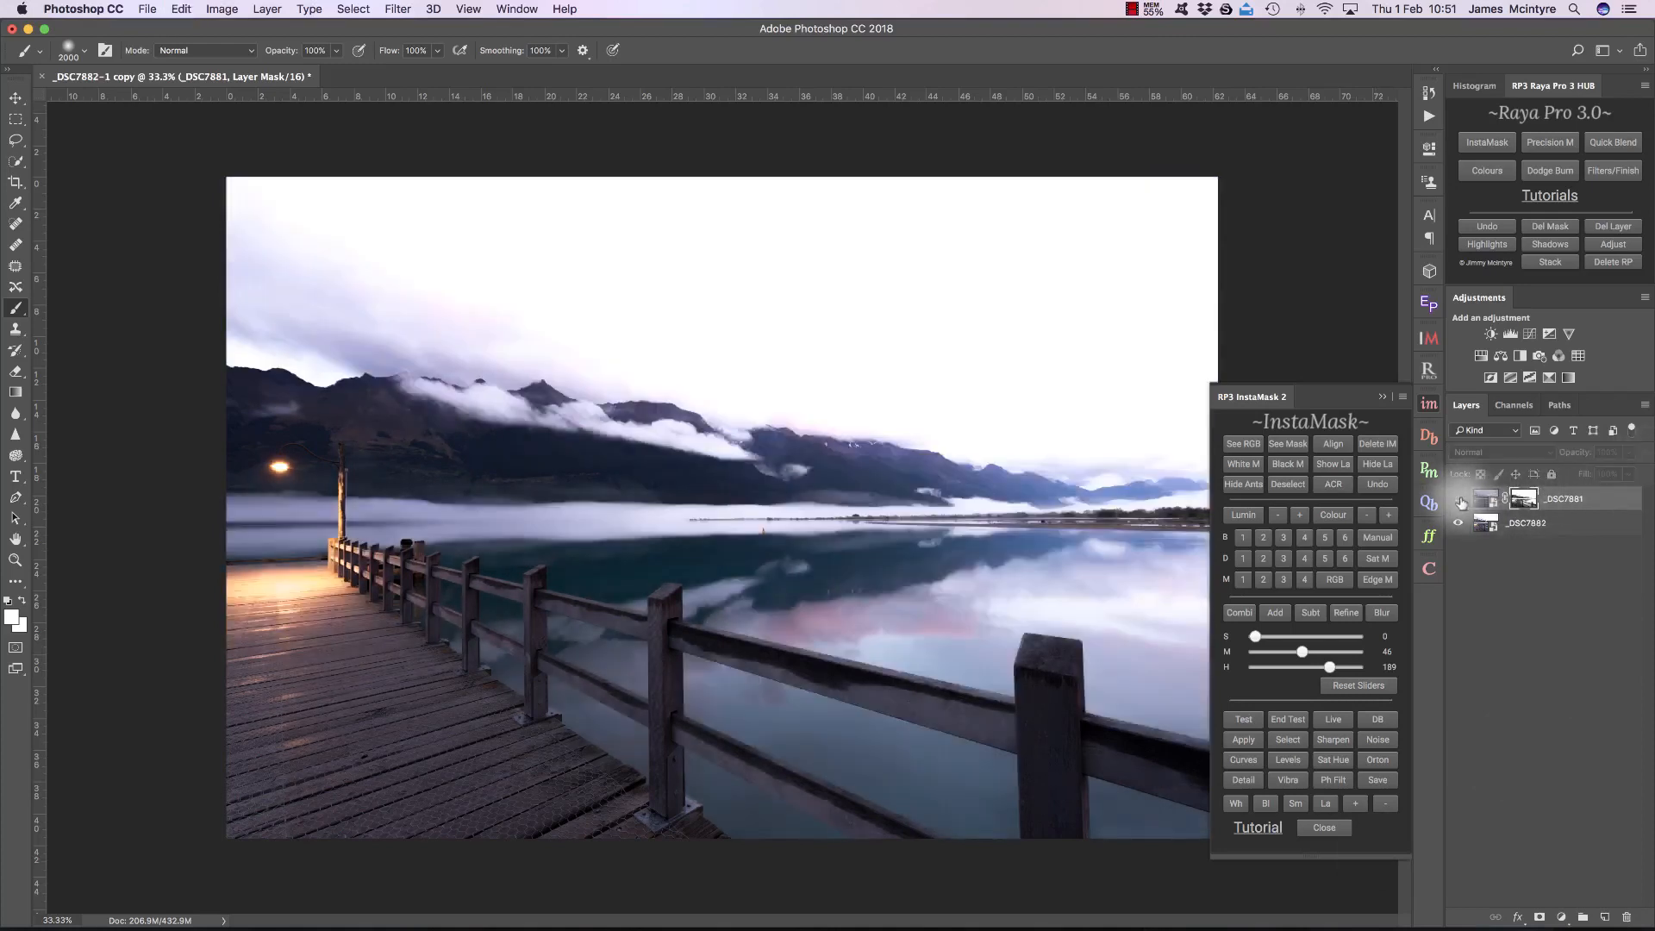
Step: Show the _DSC7881 layer again, and reset the _DSC7882 layer's raw values to their defaults with Highlights at -88
left_click(1459, 500)
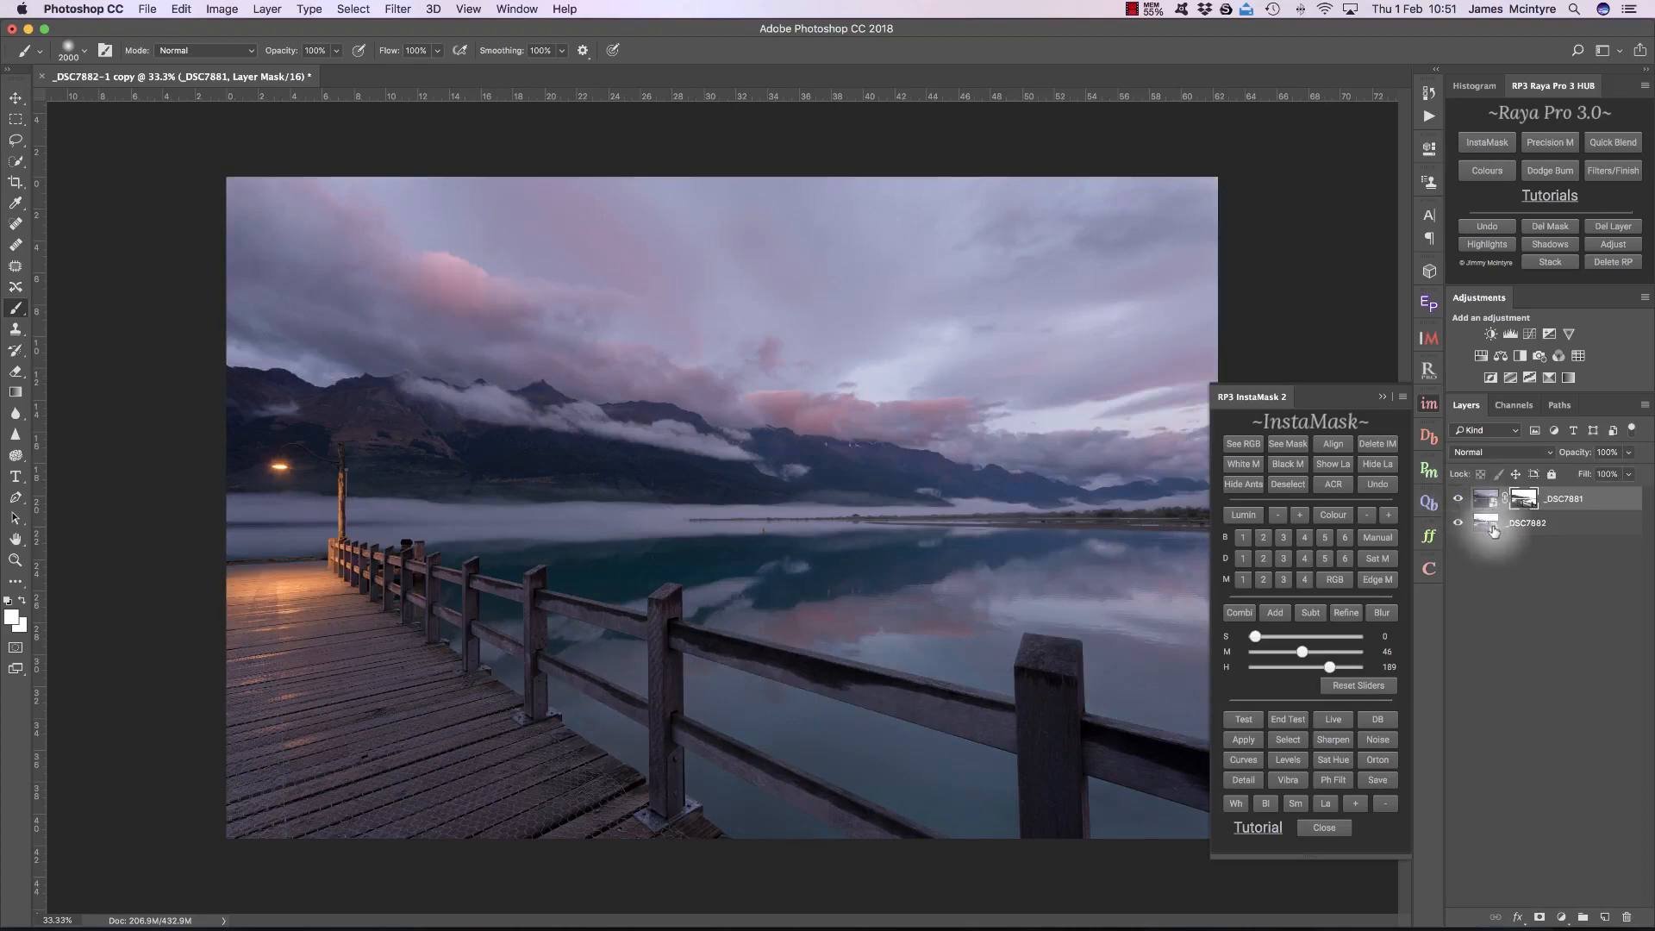
left_click(1528, 522)
left_click(1348, 489)
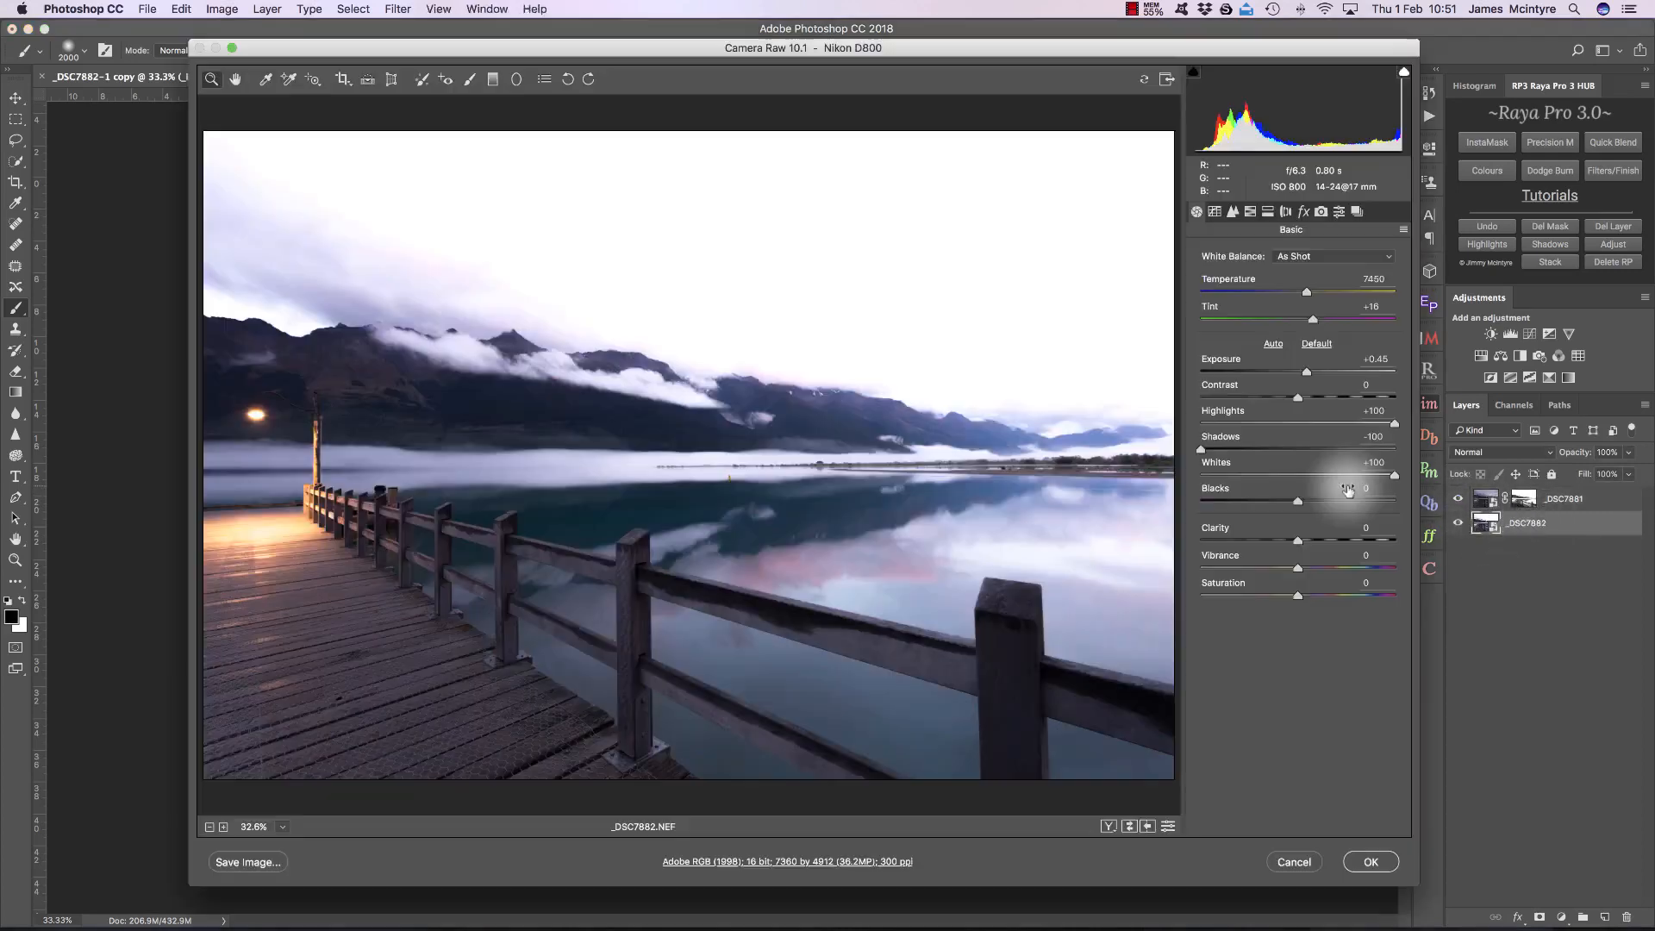
left_click(1317, 343)
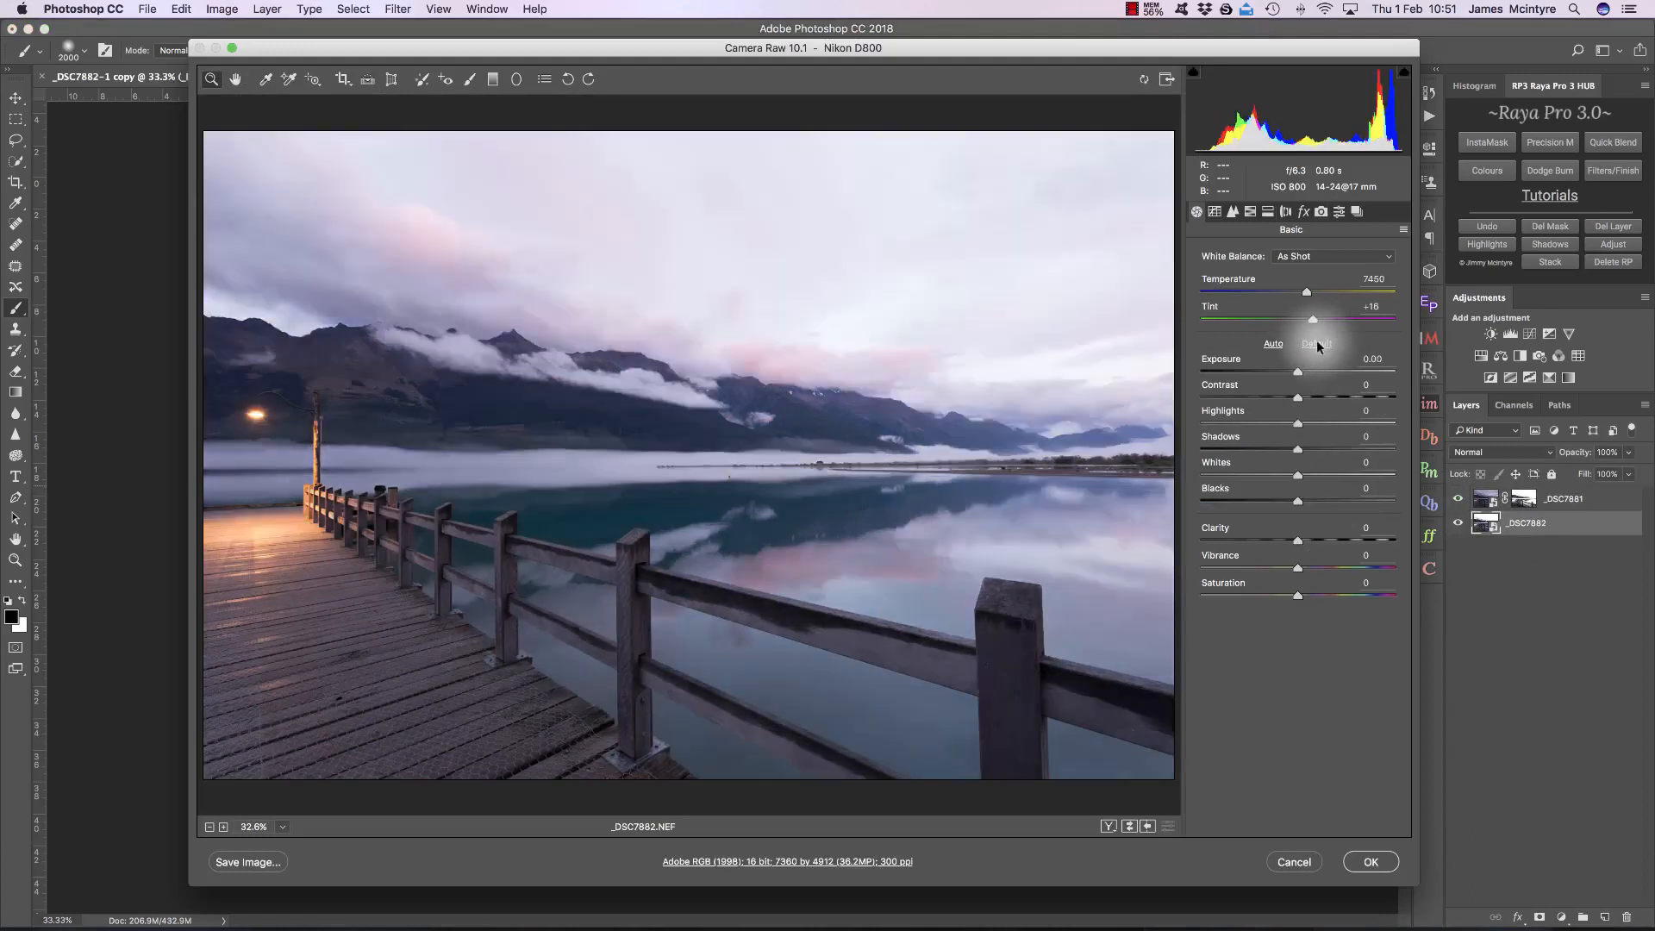
left_click_drag(1269, 420, 1211, 417)
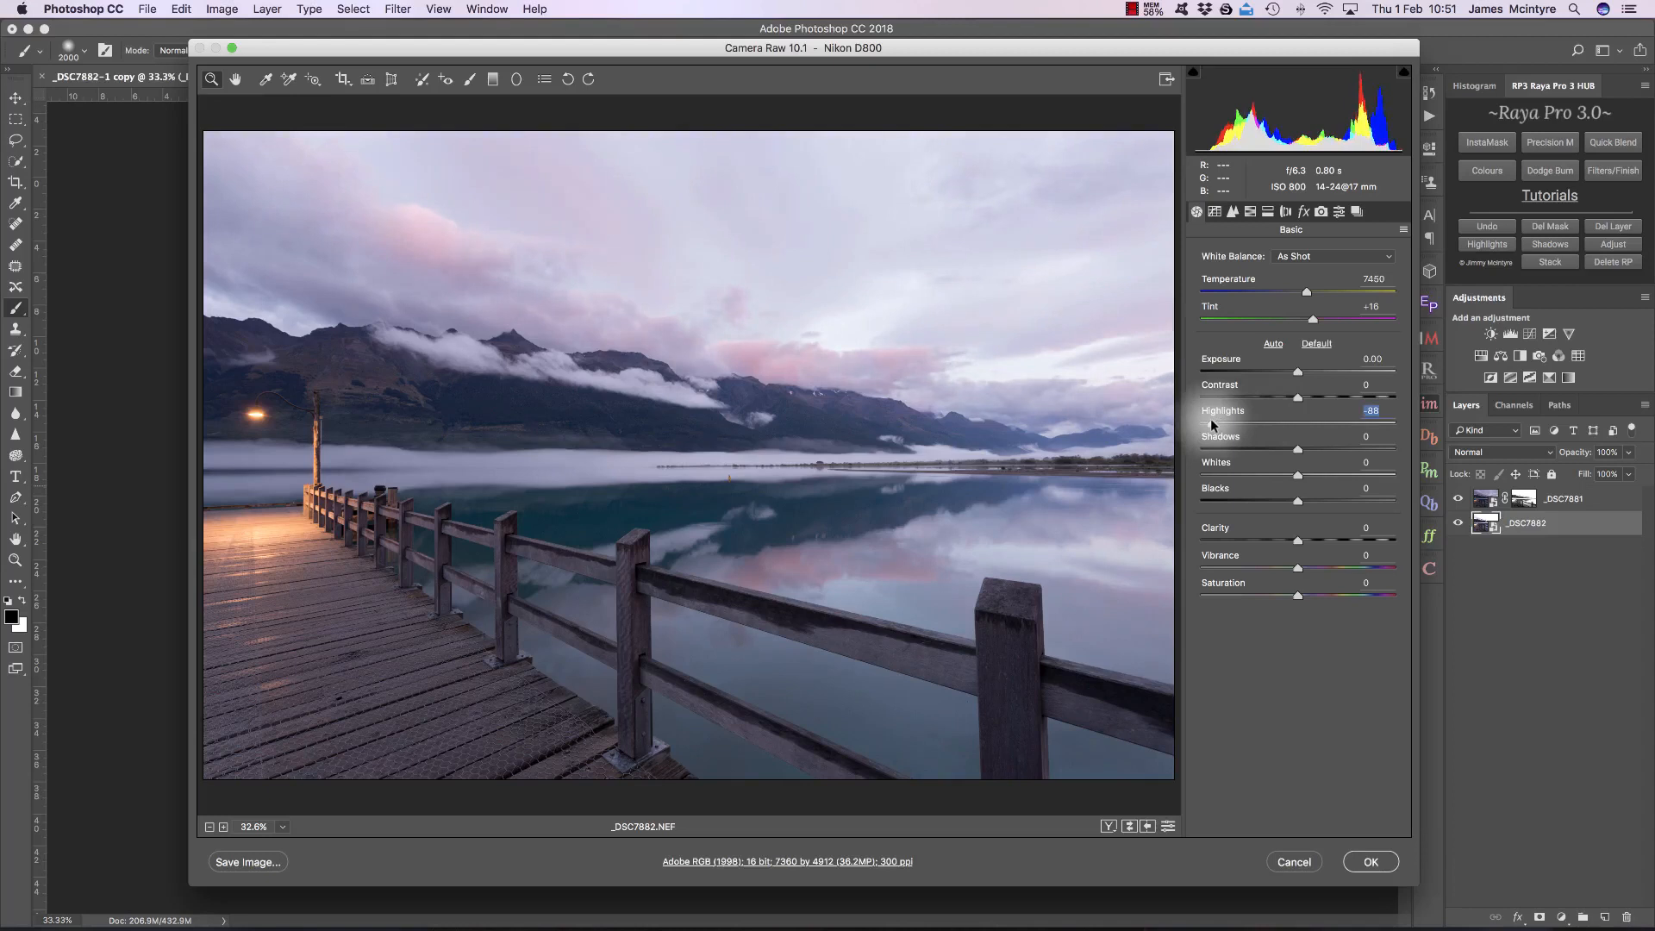
left_click(1371, 861)
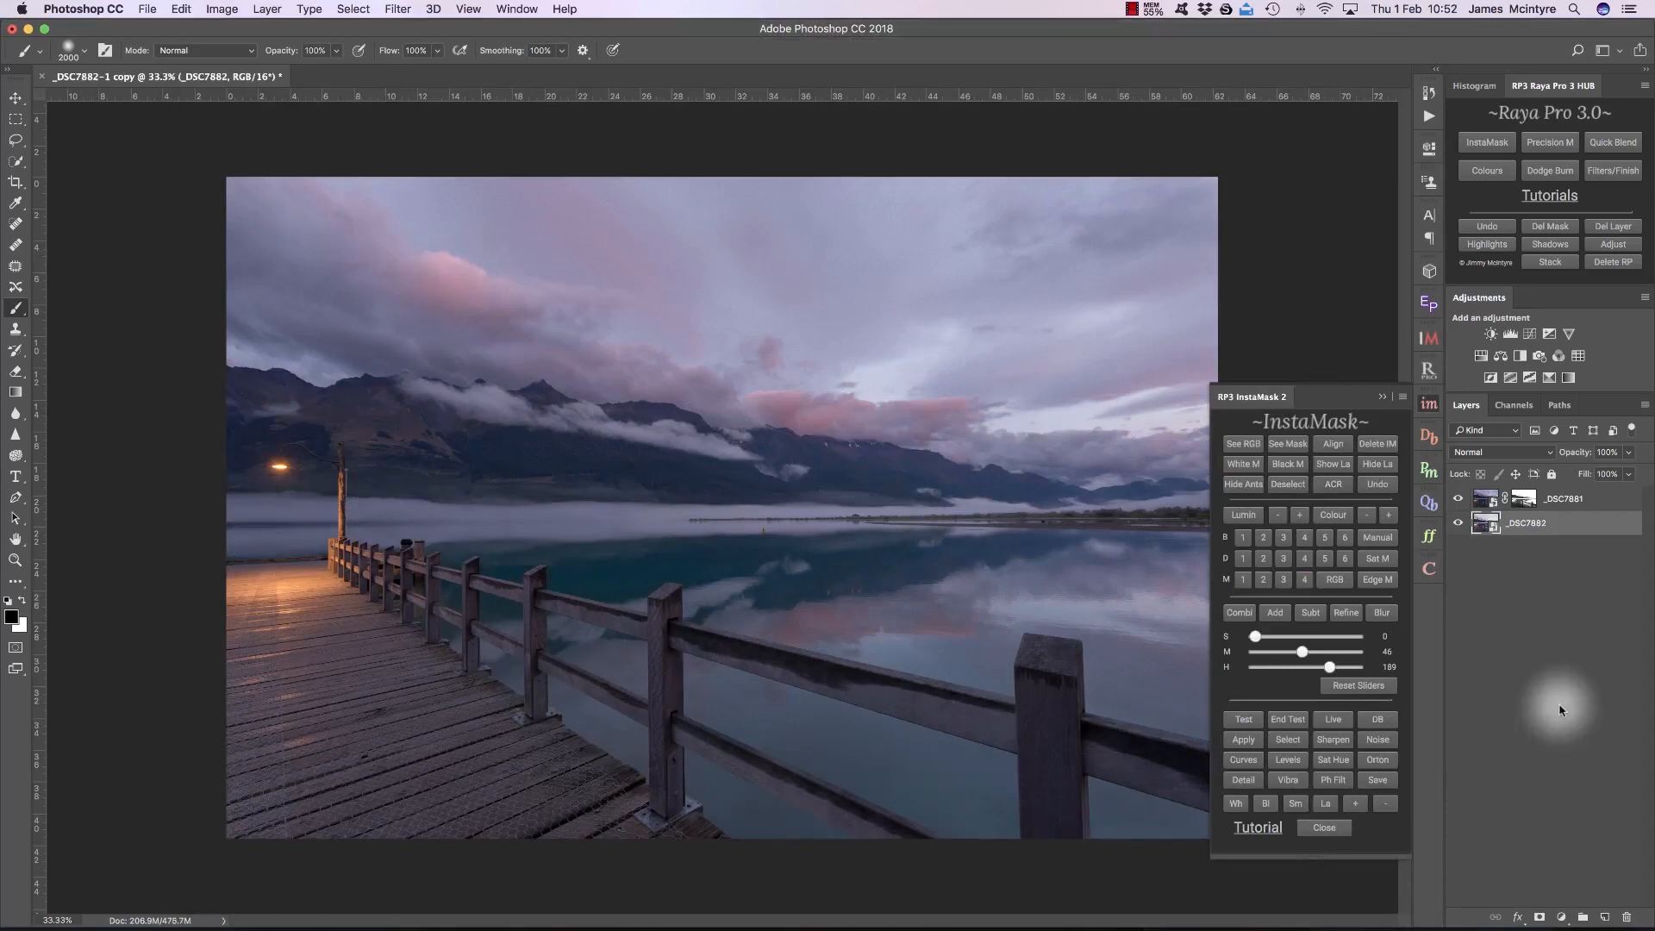
Step: Inspect the _DSC7881 layer mask on its own, and return to the _DSC7882 layer in the blended view
left_click(1523, 499)
left_click(1523, 499, "alt")
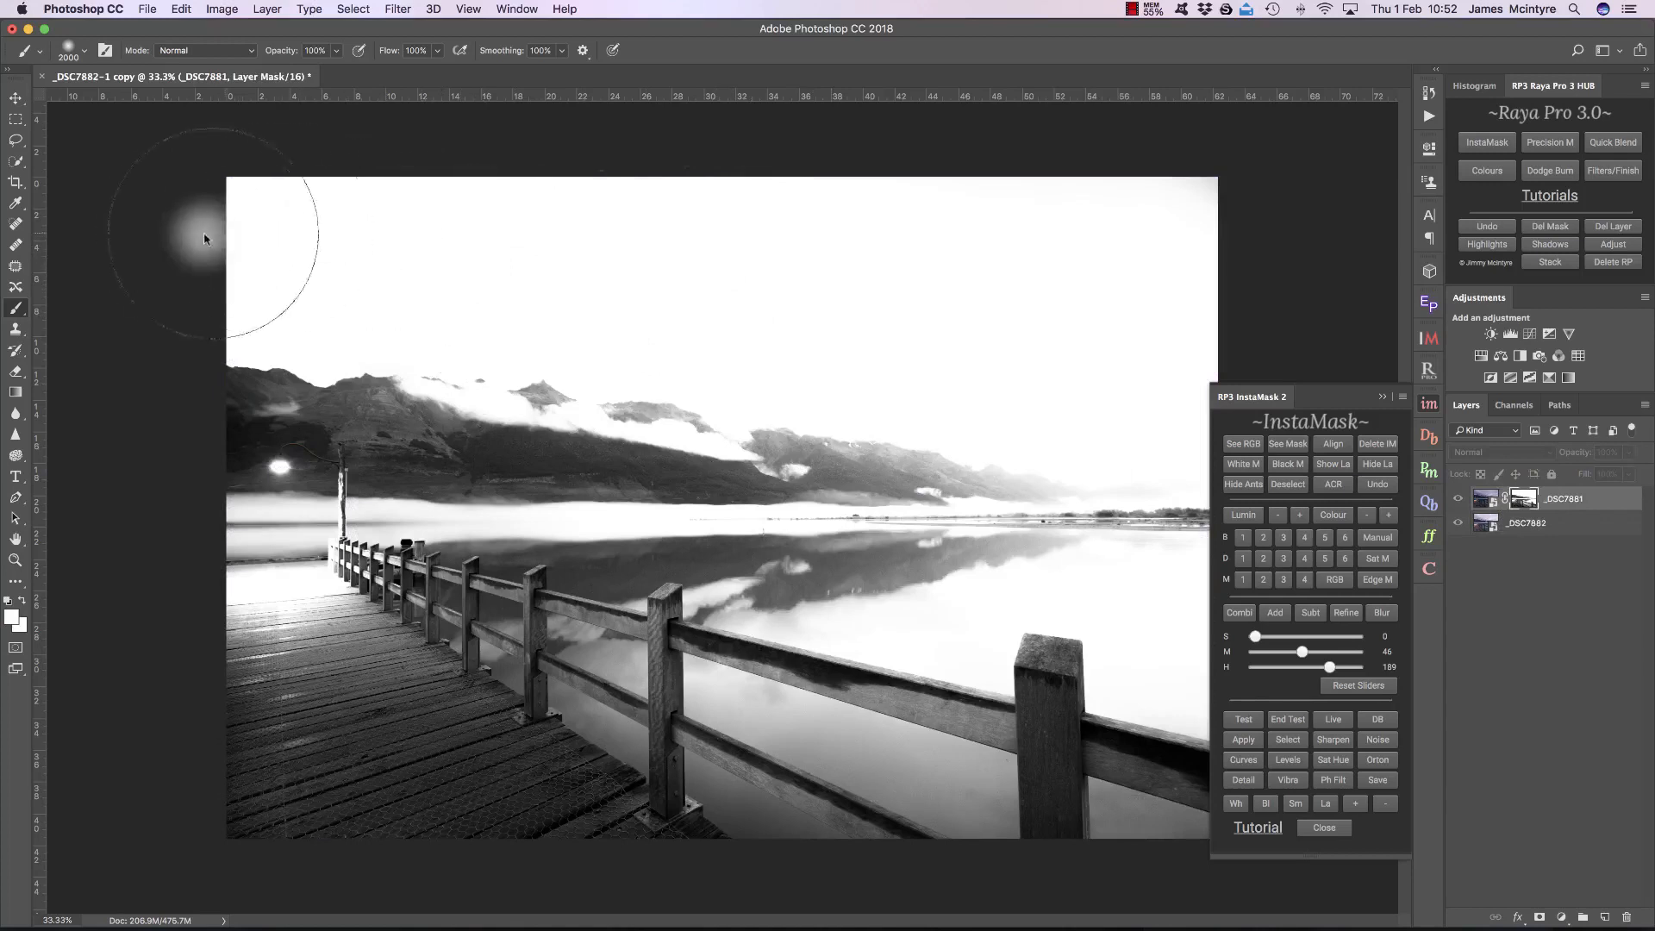
left_click(1527, 523)
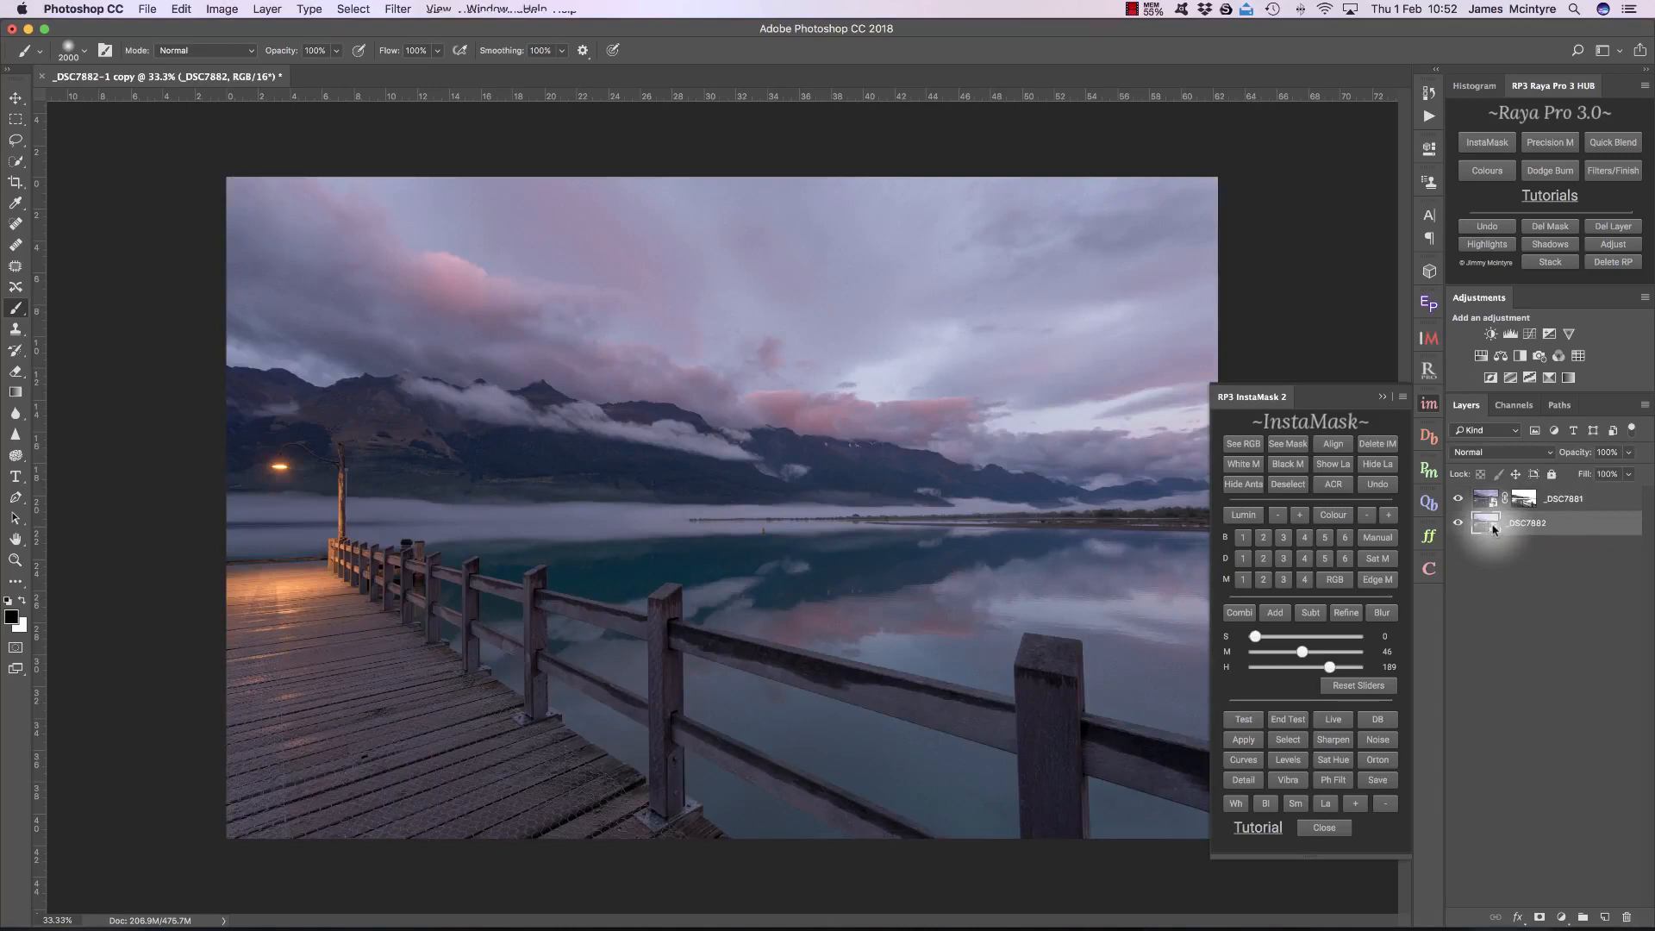
double_click(1494, 526)
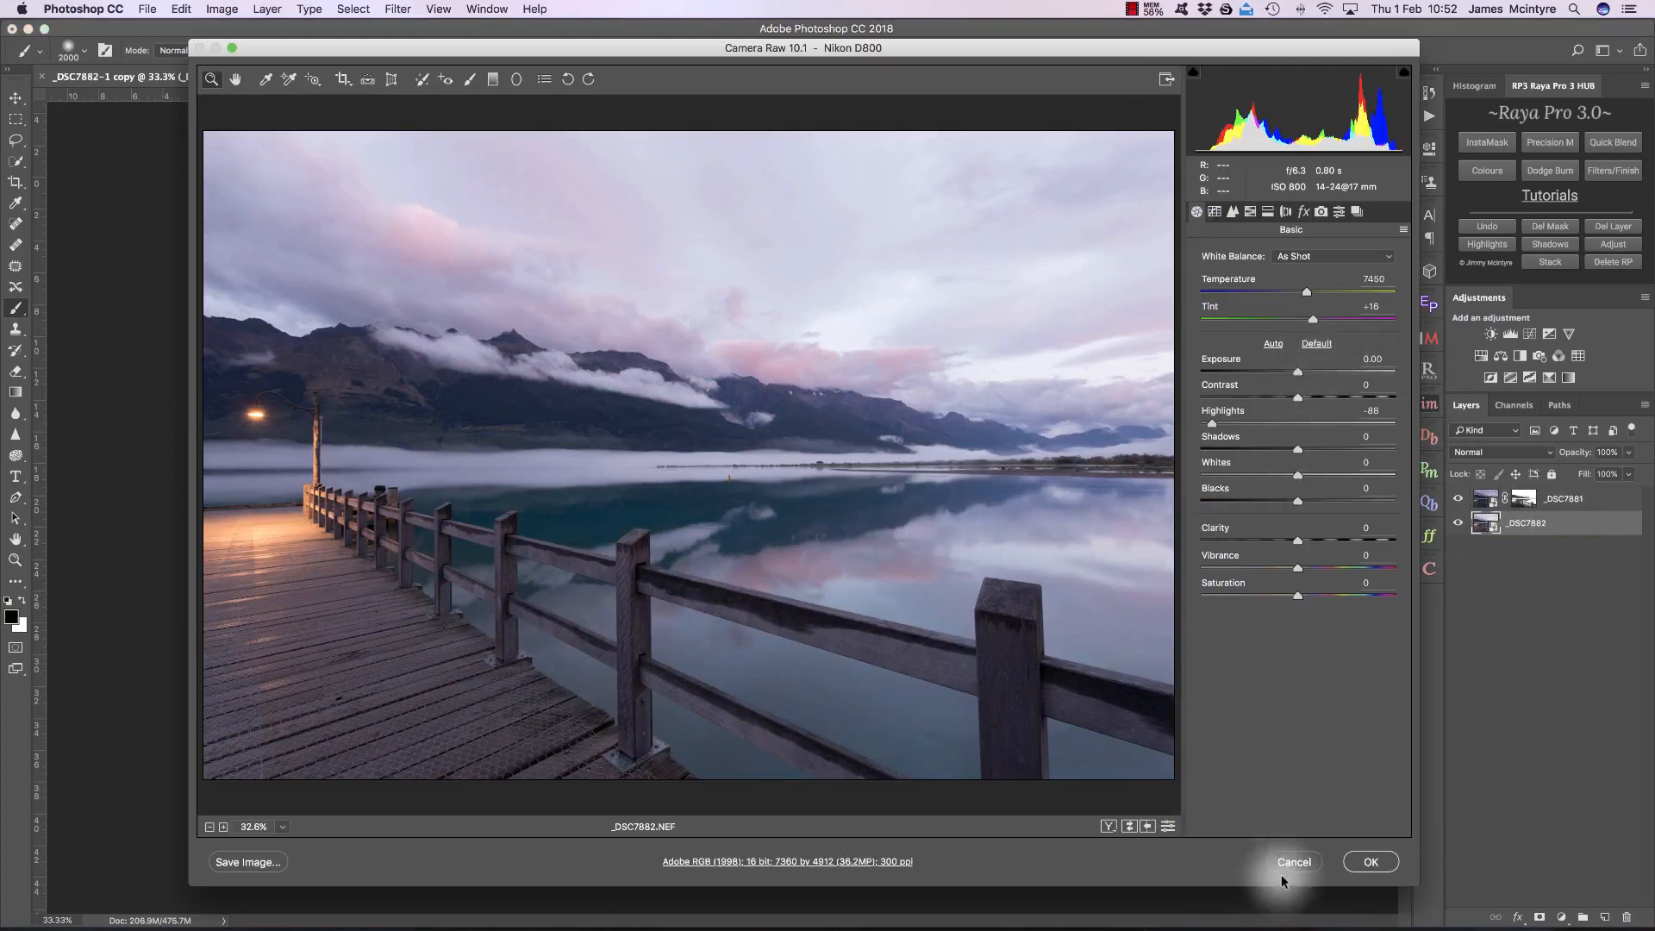
left_click_drag(1321, 450, 1283, 448)
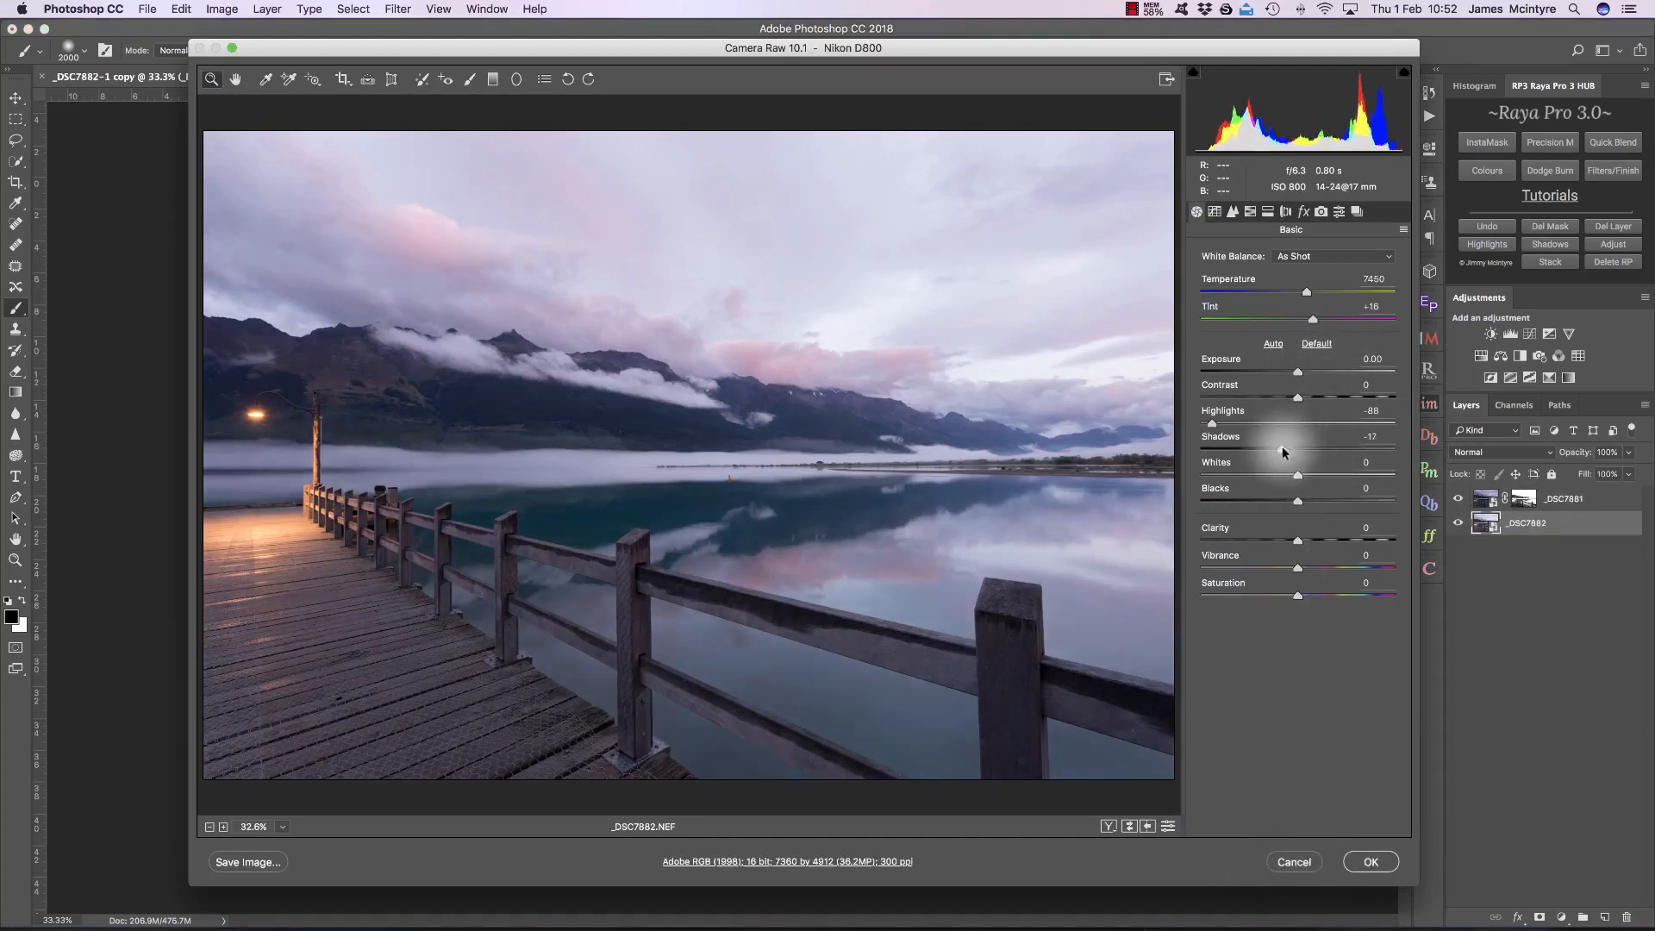
left_click(1290, 446)
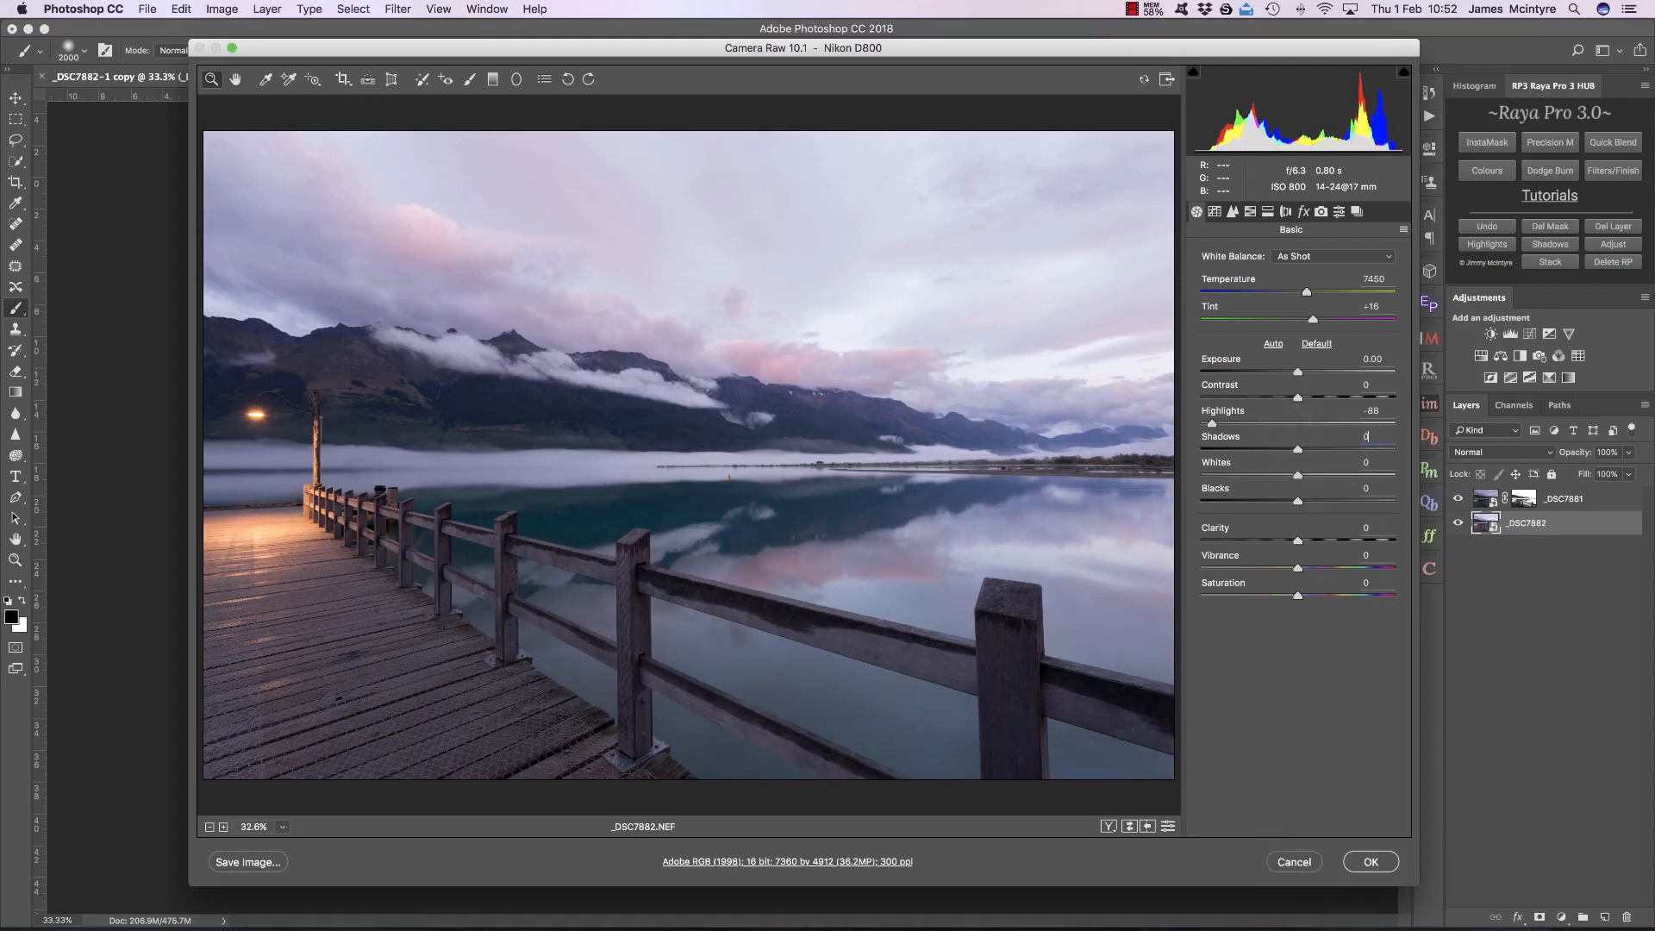
left_click(1291, 860)
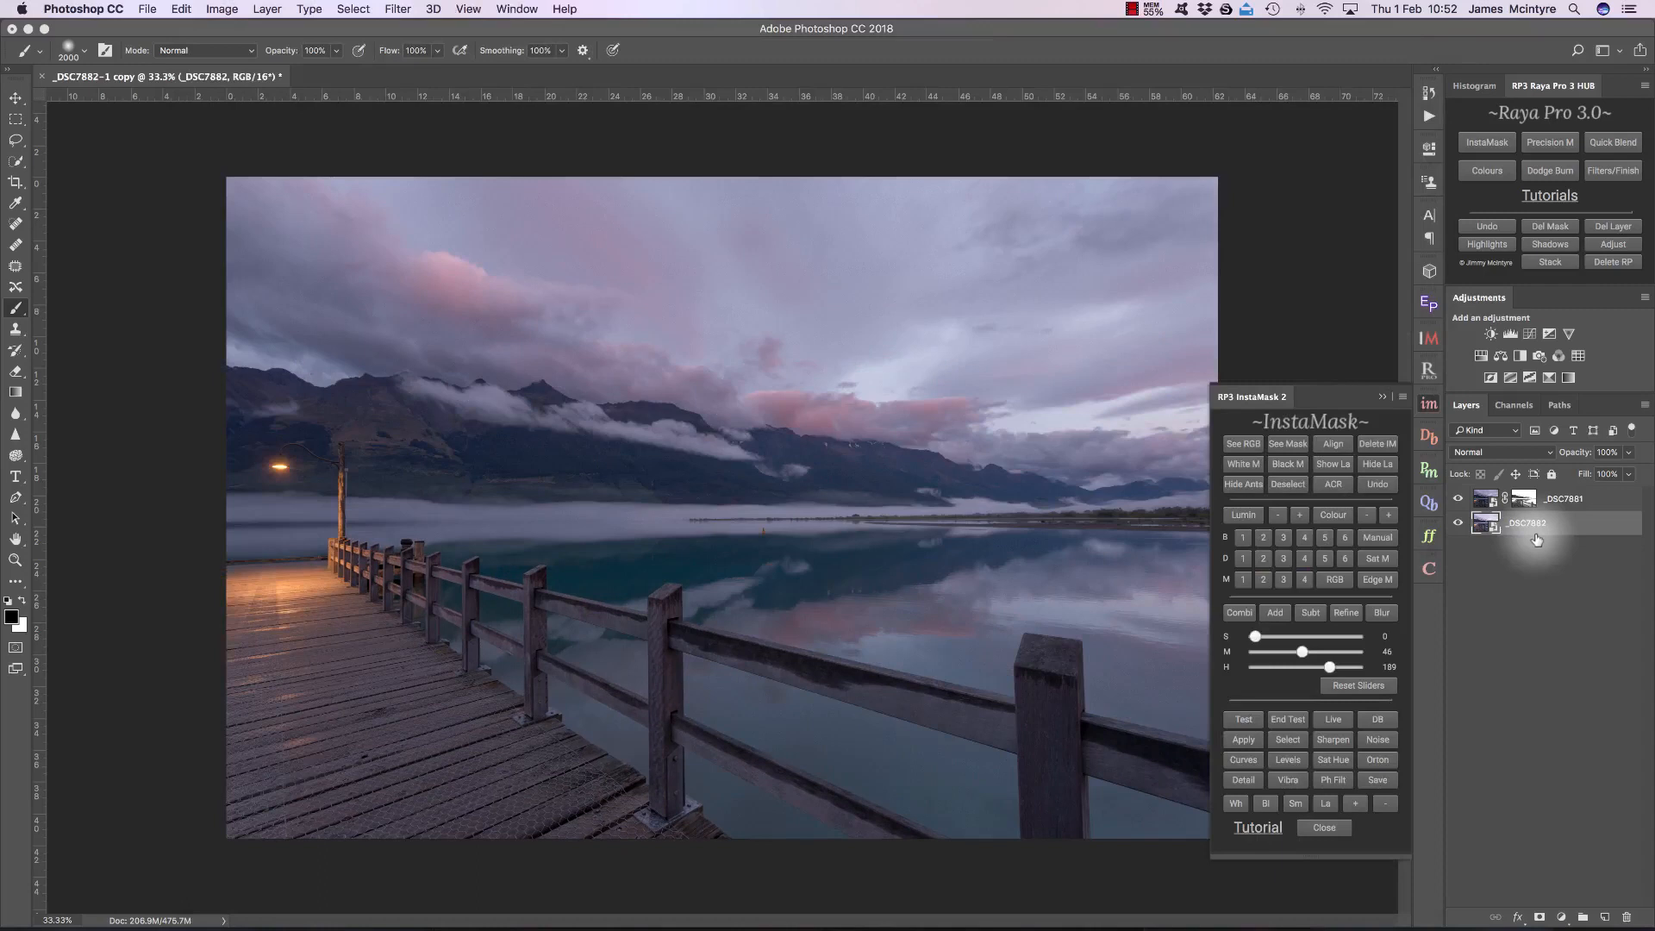
Step: Add a Curves adjustment clipped to _DSC7881 with a contrast curve, darkening input 88 to about 70 and lifting input 212 to about 222
left_click(1548, 500)
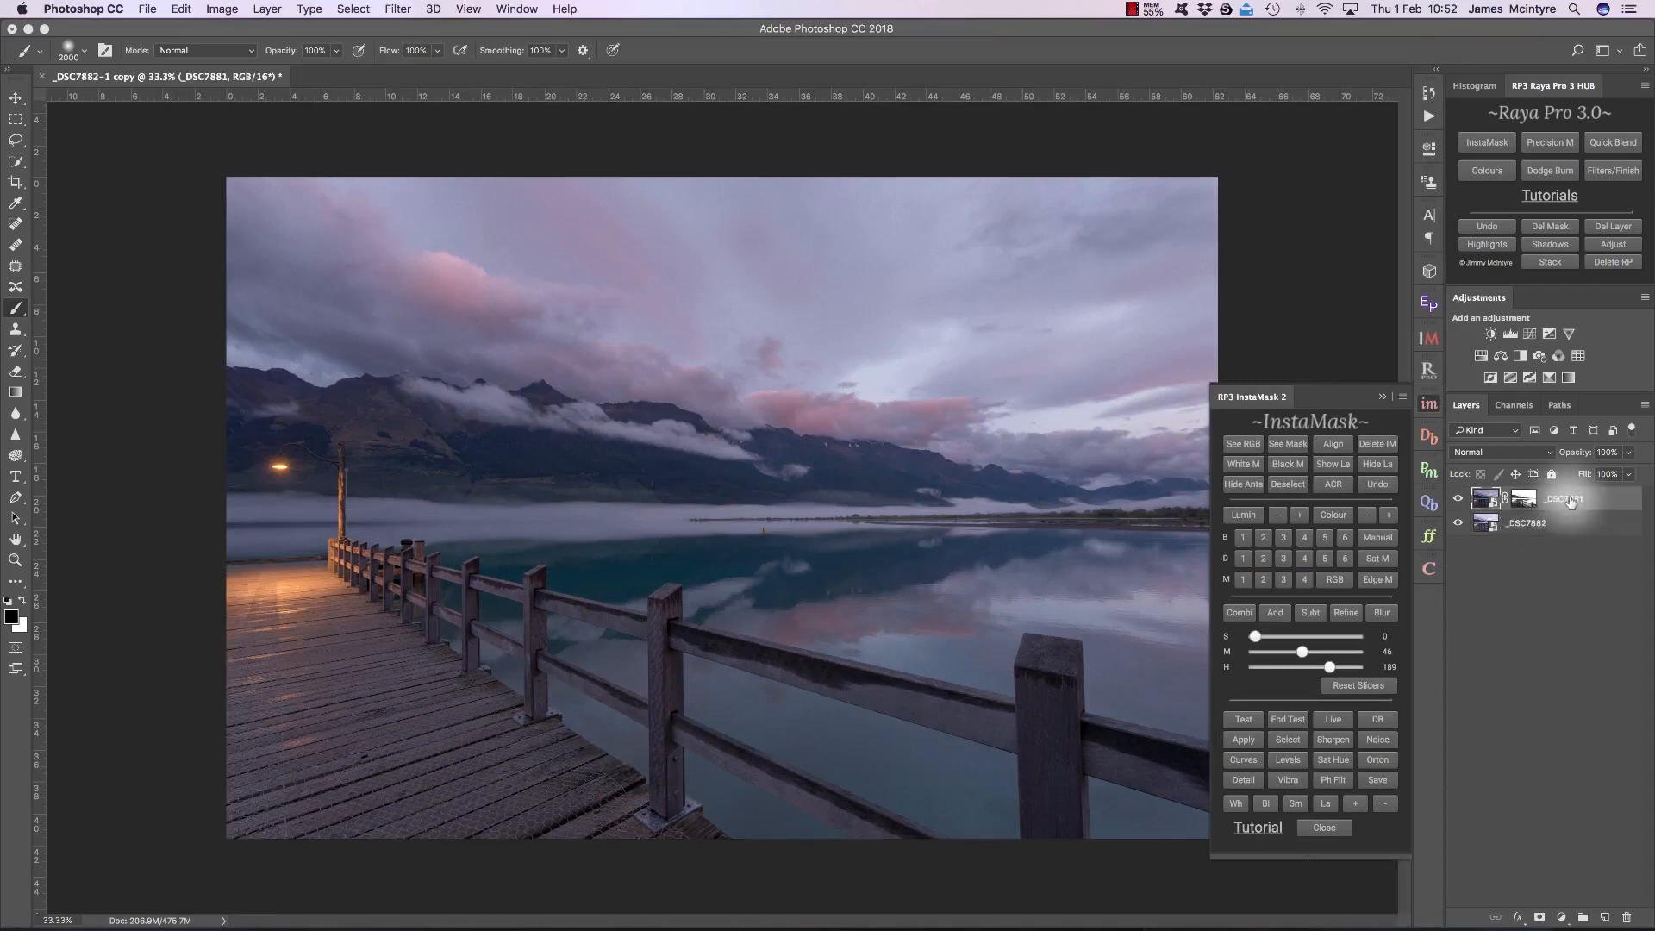
left_click(1530, 335)
left_click(1288, 433)
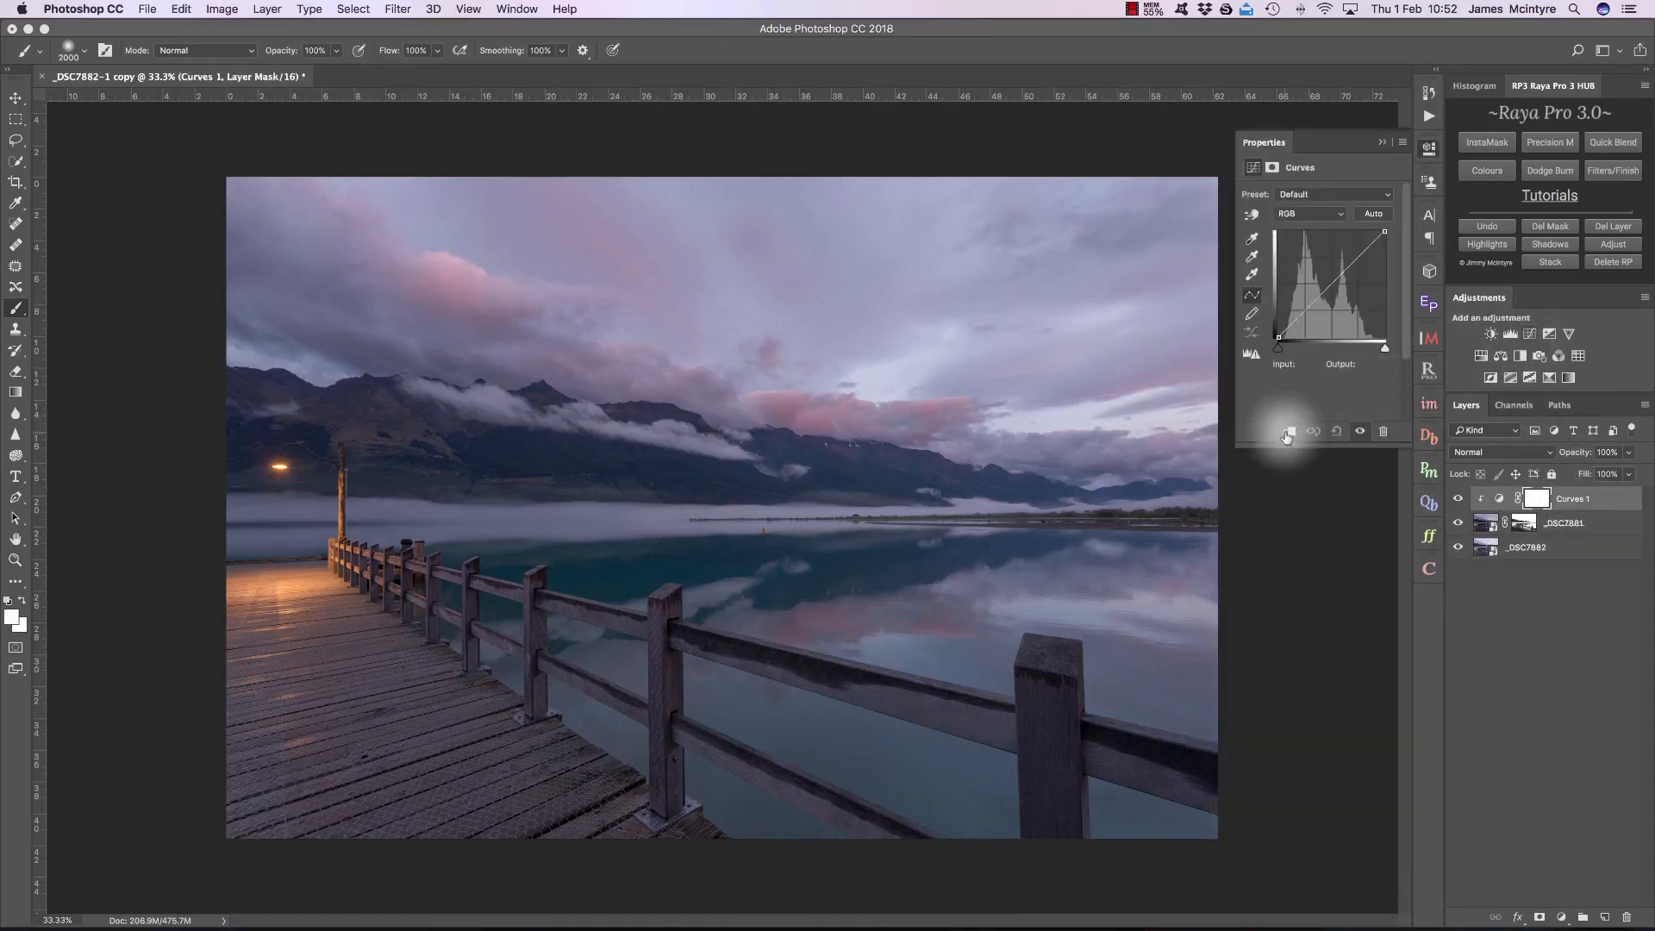
left_click_drag(1315, 301, 1314, 307)
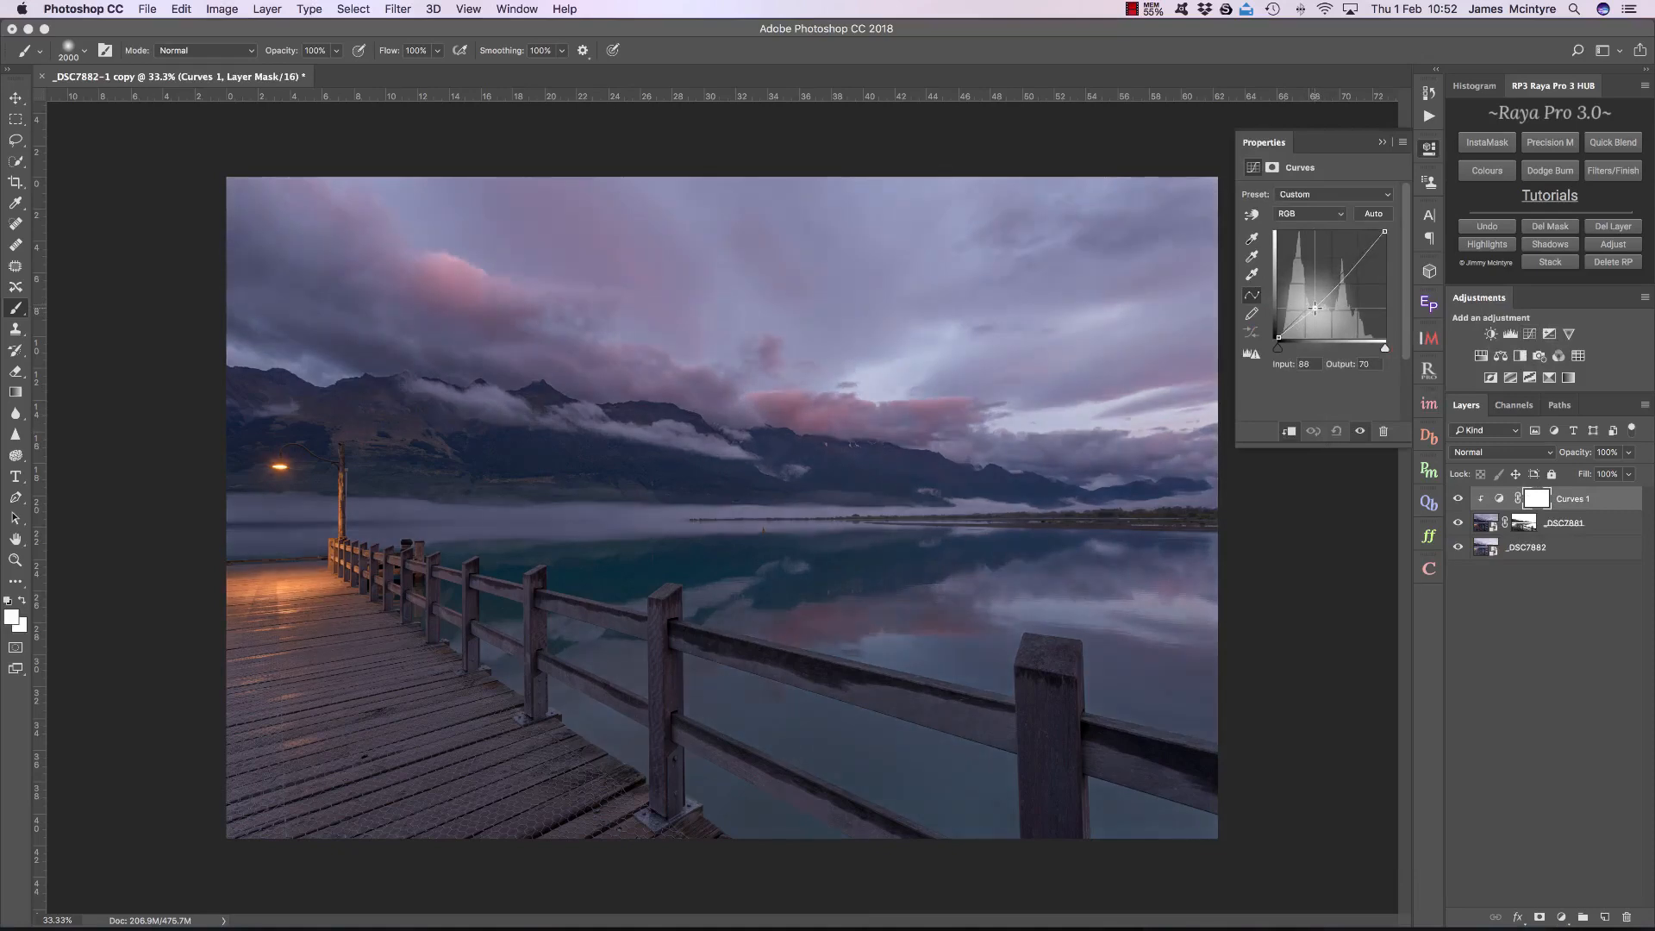
left_click_drag(1366, 251, 1367, 248)
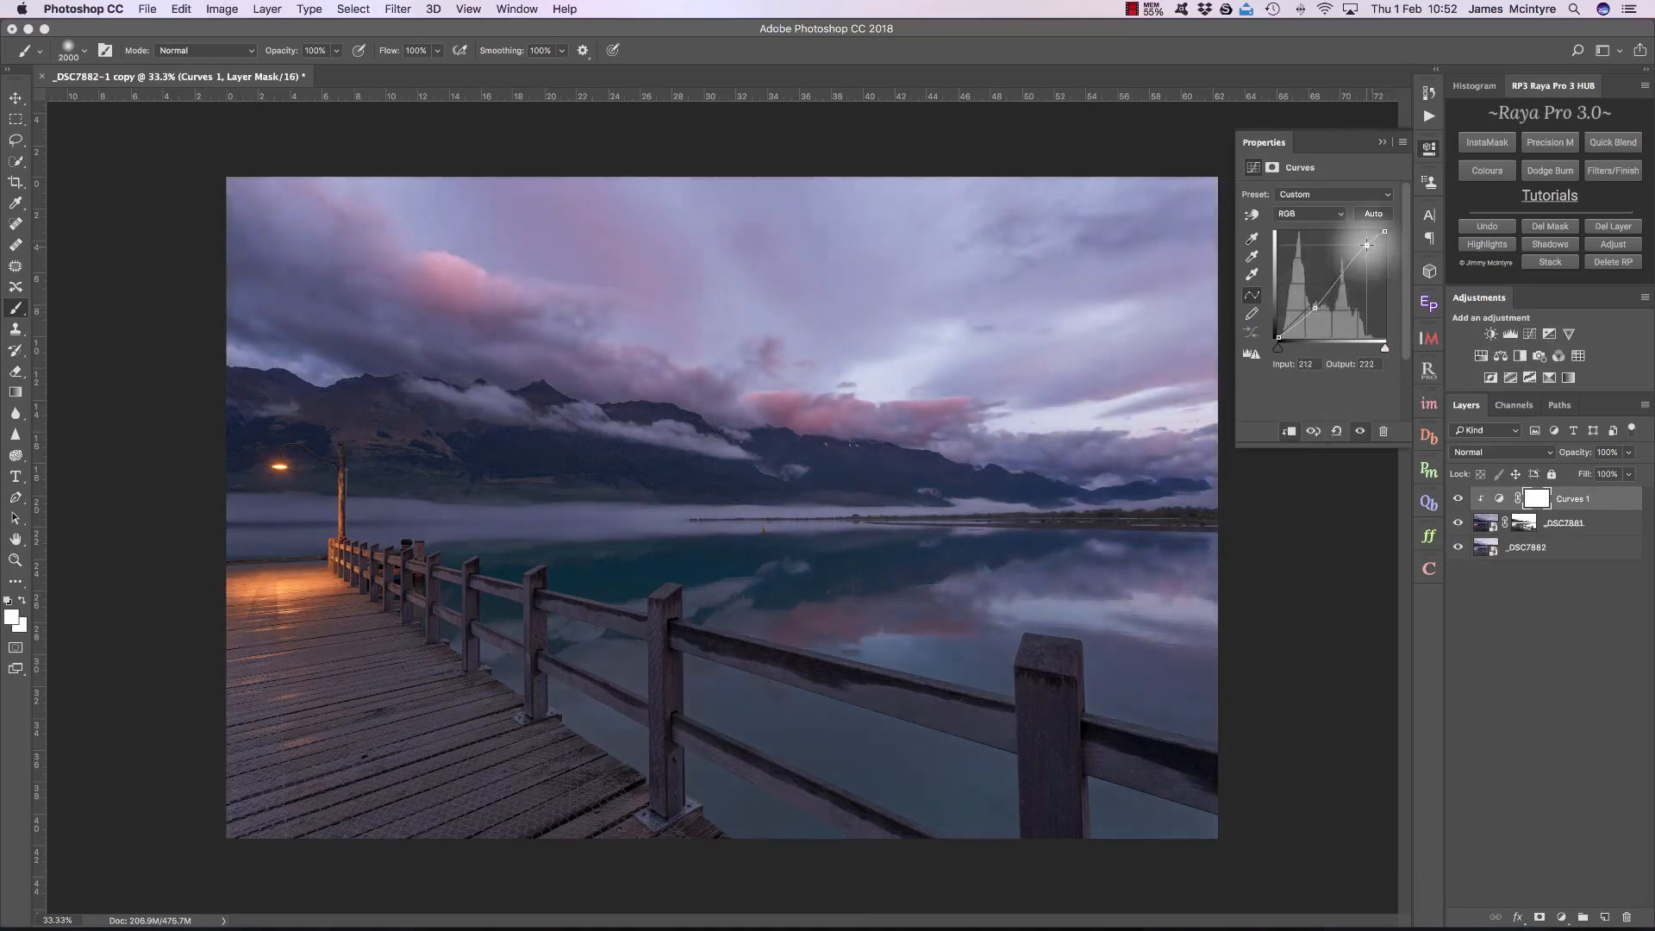
left_click(1383, 144)
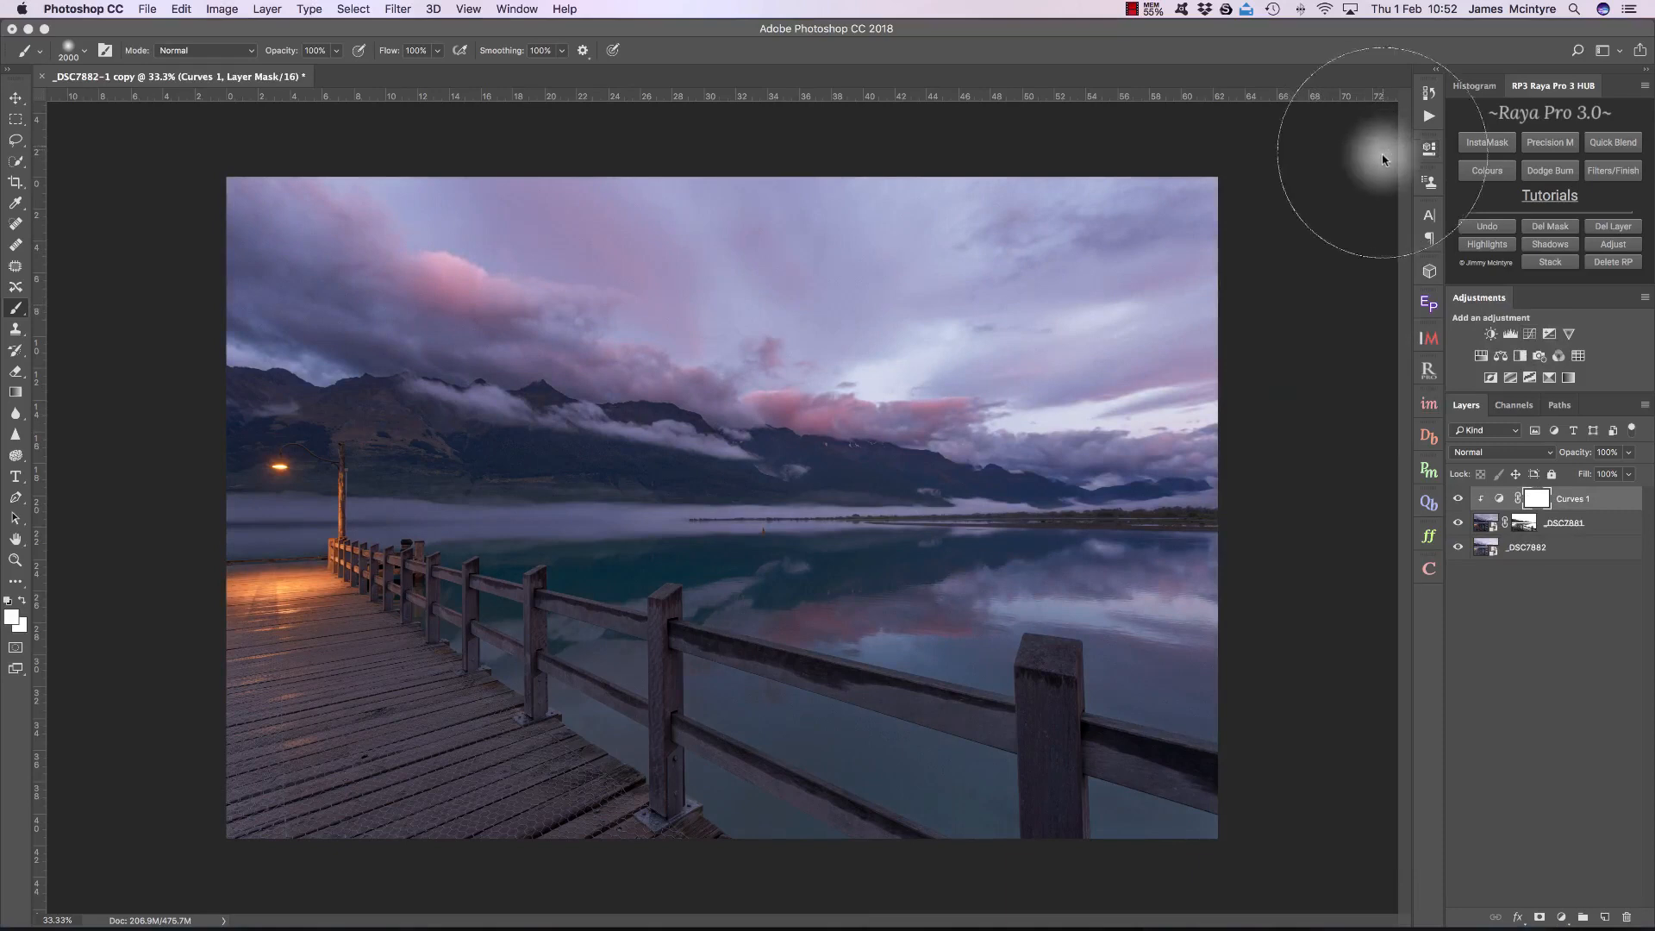
Step: Compare the image with and without the clipped Curves 1 adjustment
left_click(1459, 499)
left_click(1459, 500)
left_click(1459, 501)
left_click(1459, 500)
left_click(1460, 500)
left_click(1460, 500)
left_click(1459, 500)
left_click(1459, 500)
left_click(1460, 500)
left_click(1460, 500)
left_click(1460, 500)
left_click(1460, 500)
Step: Set the Curves 1 layer's blend mode to Luminosity and its opacity to 79%
left_click(1485, 452)
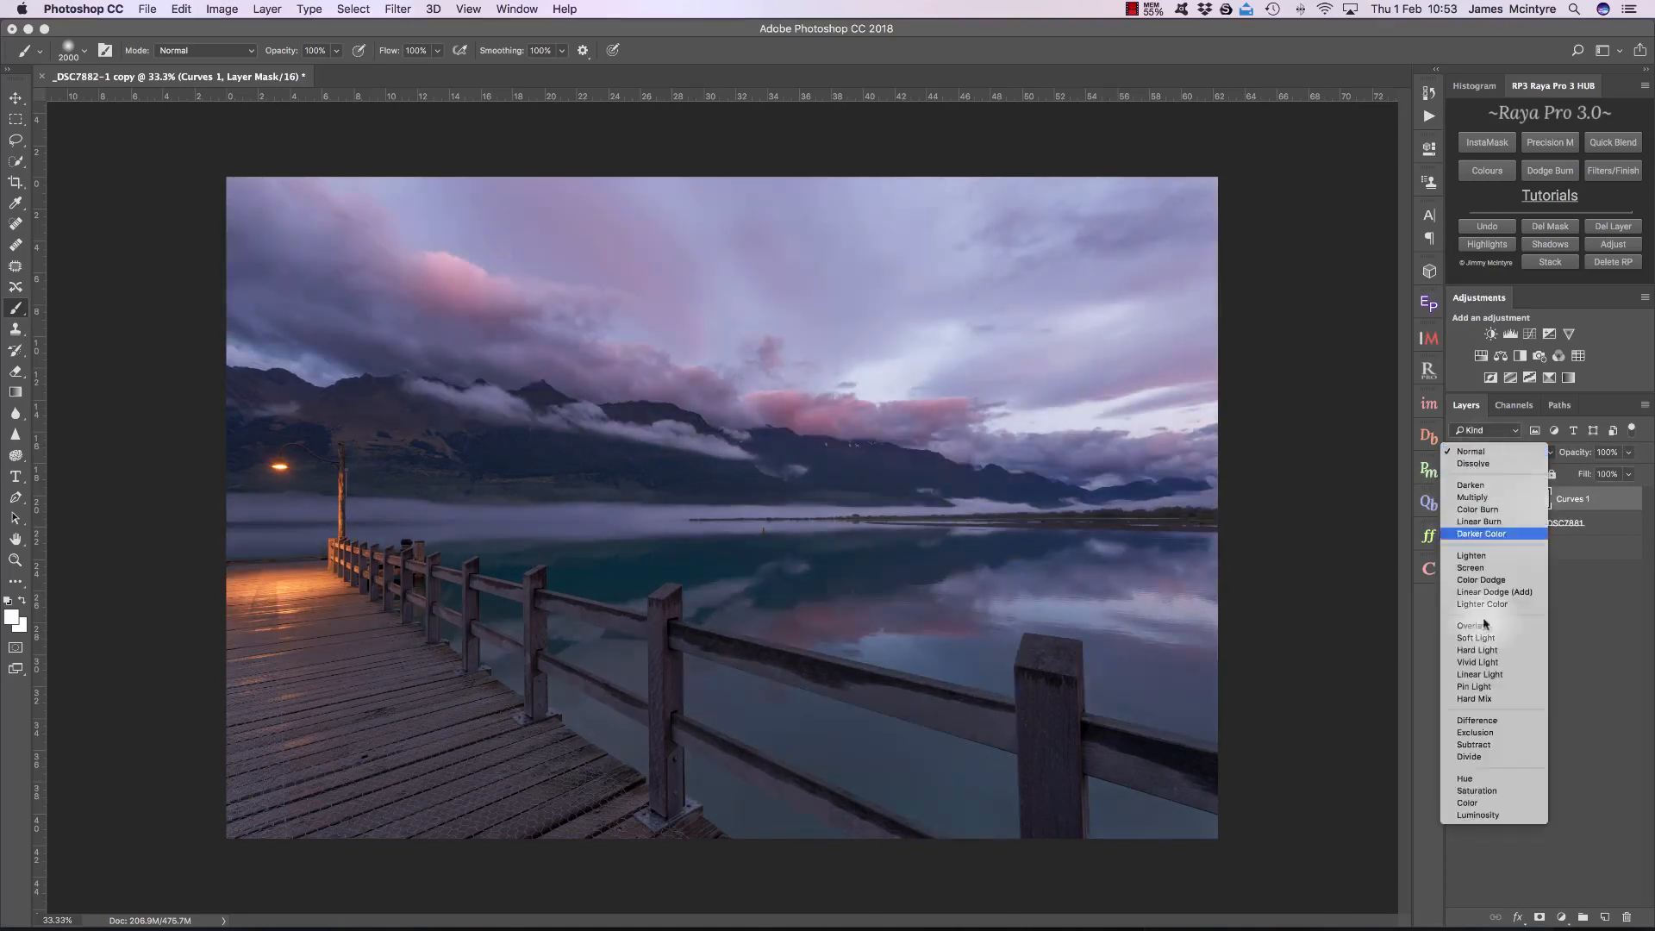
left_click(1476, 815)
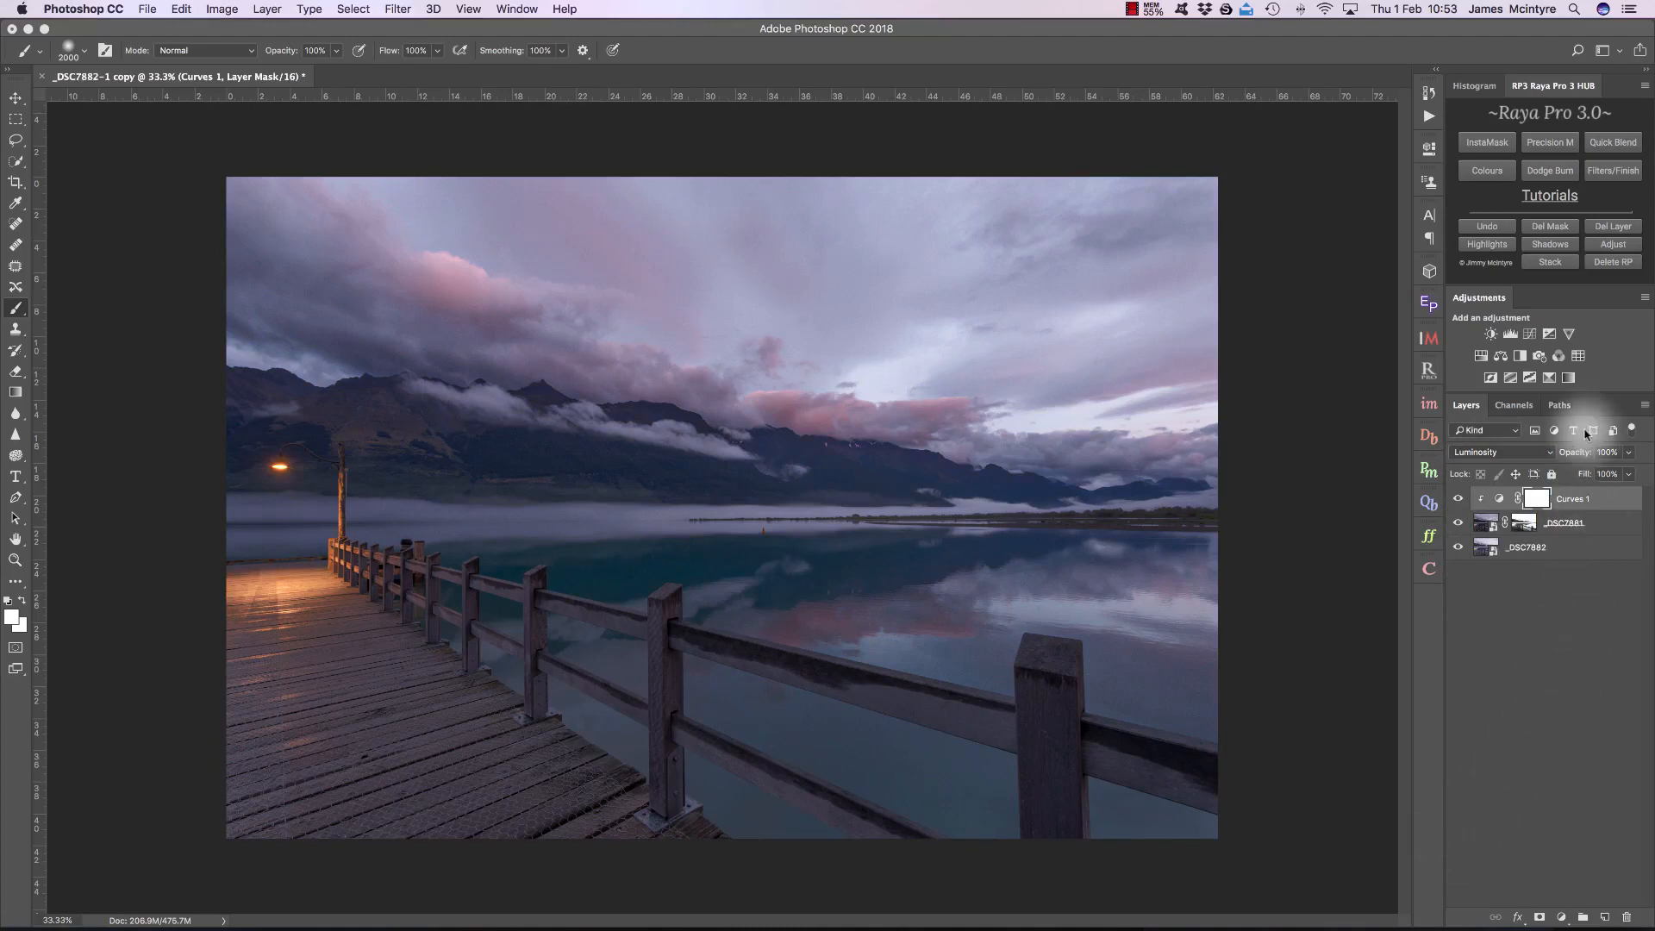
left_click_drag(1580, 457, 1564, 457)
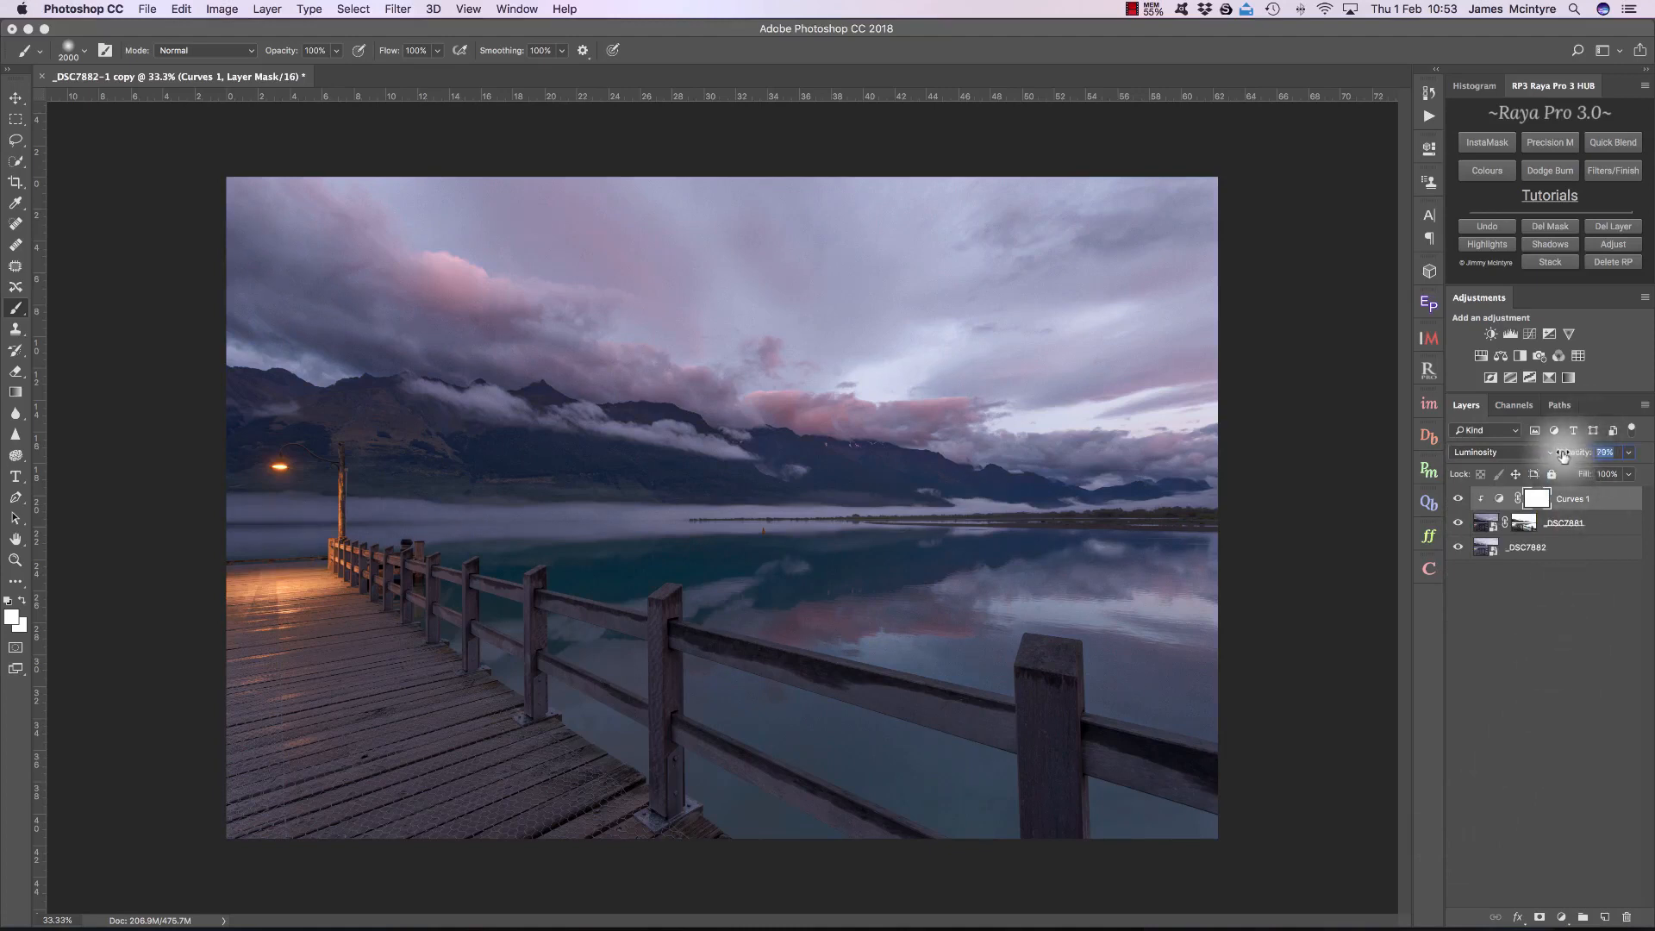
Step: Add a Curves adjustment above _DSC7882, pulling the upper midtones down and raising the black point's output to 14
left_click(1544, 547)
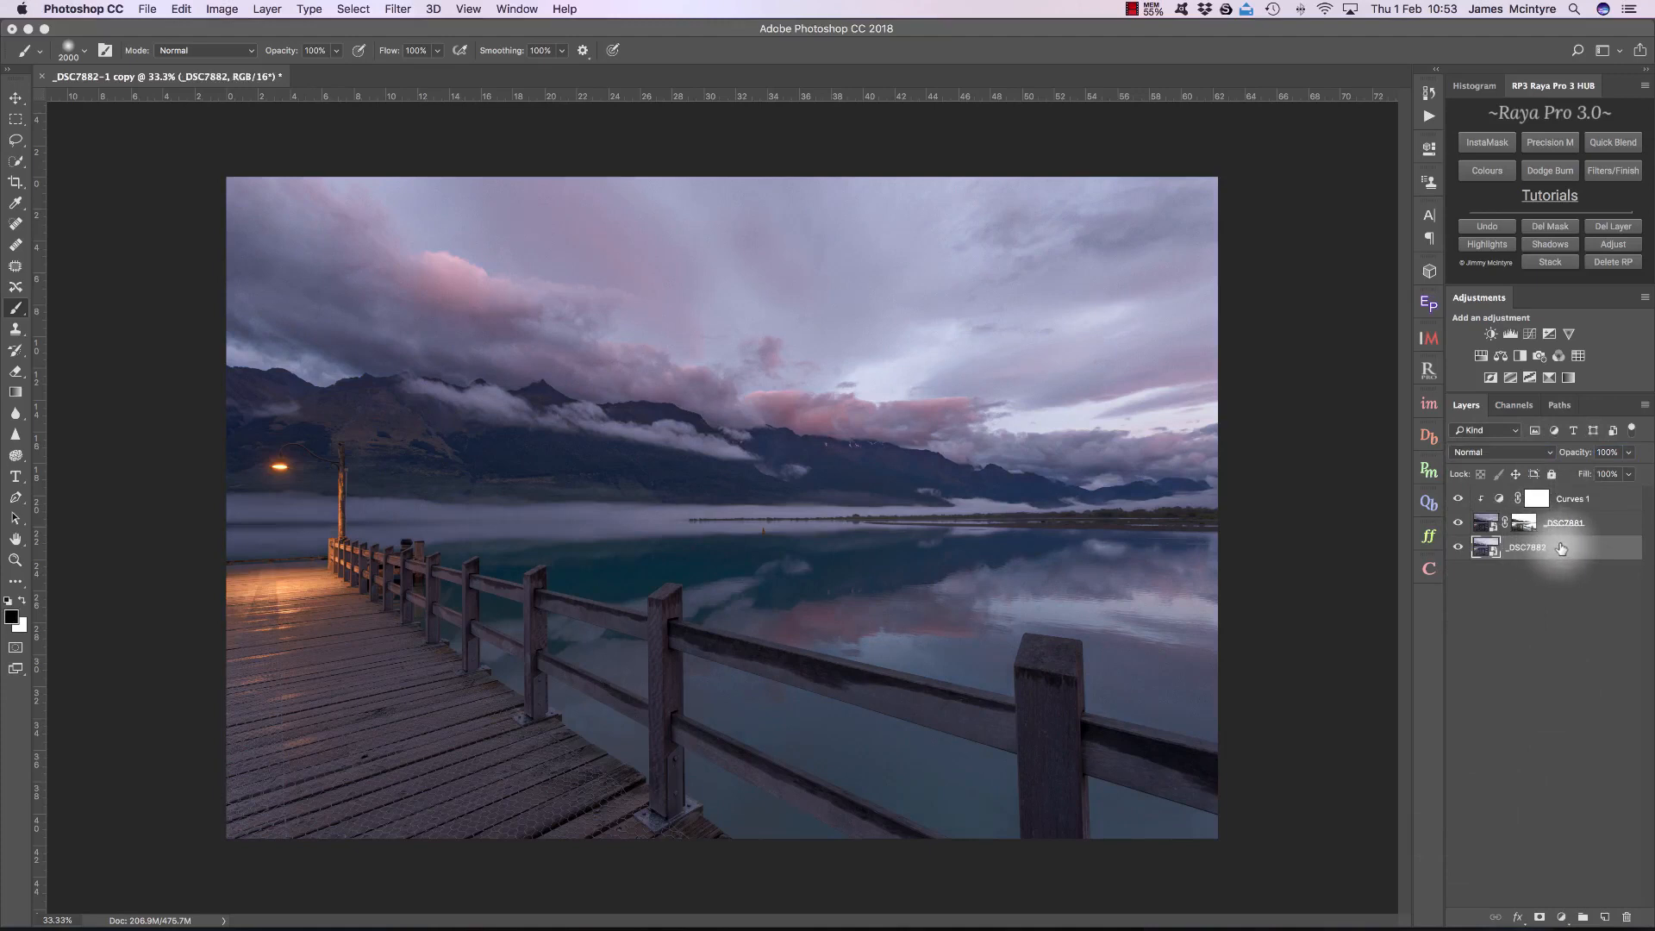
left_click(1531, 336)
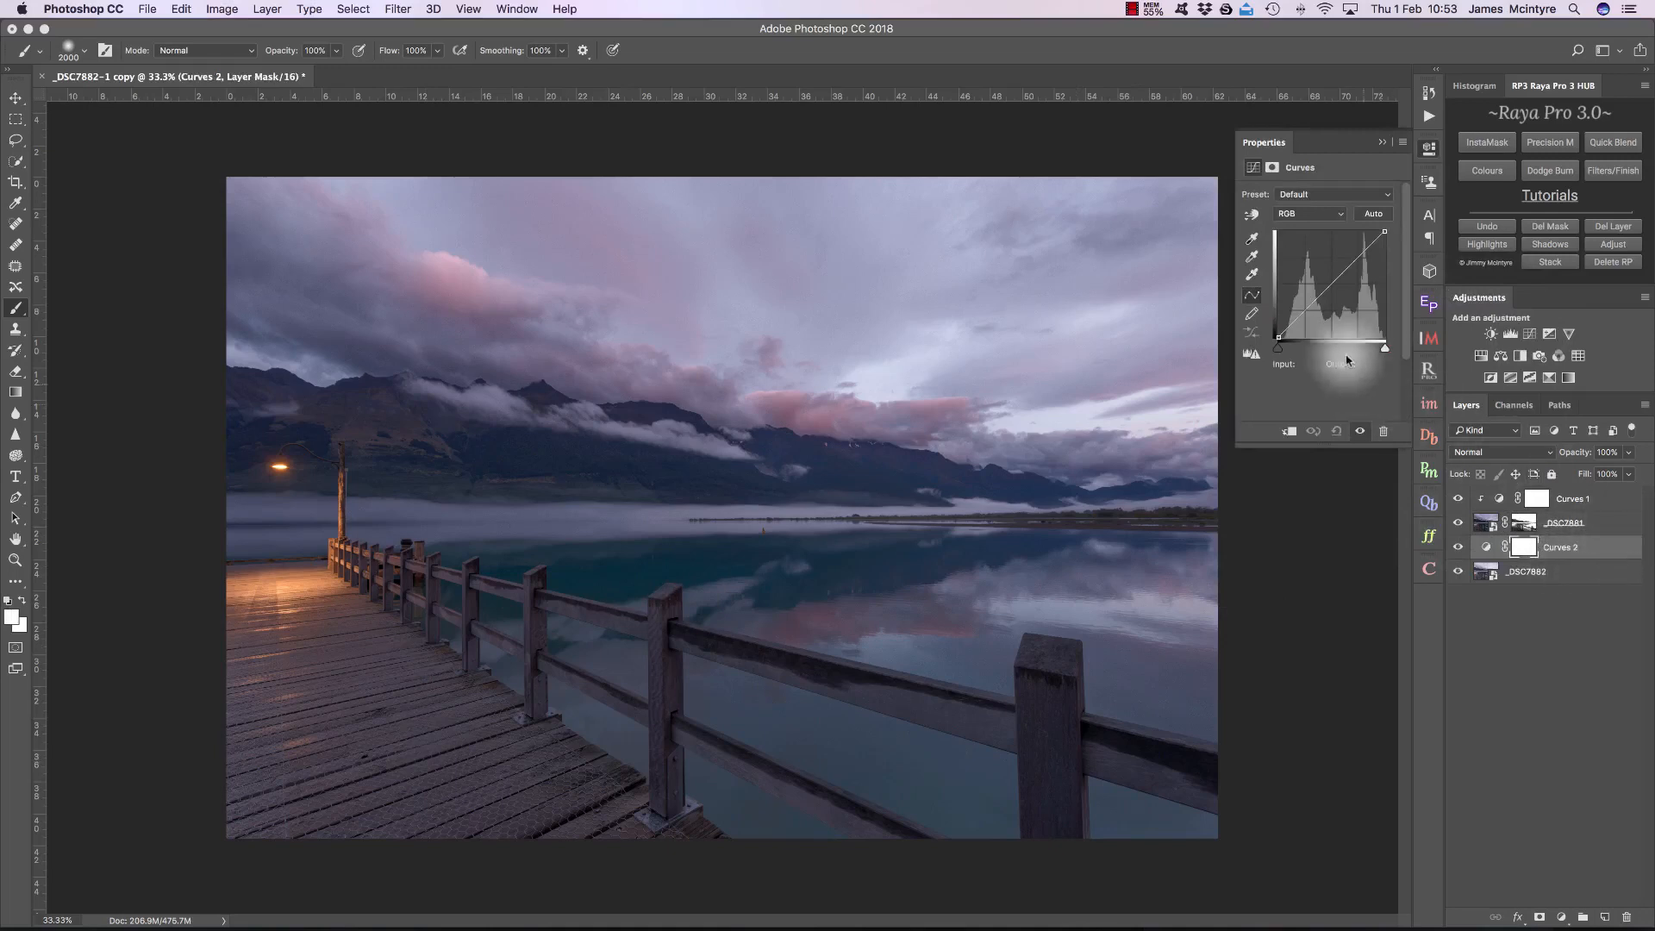
left_click_drag(1308, 307, 1348, 268)
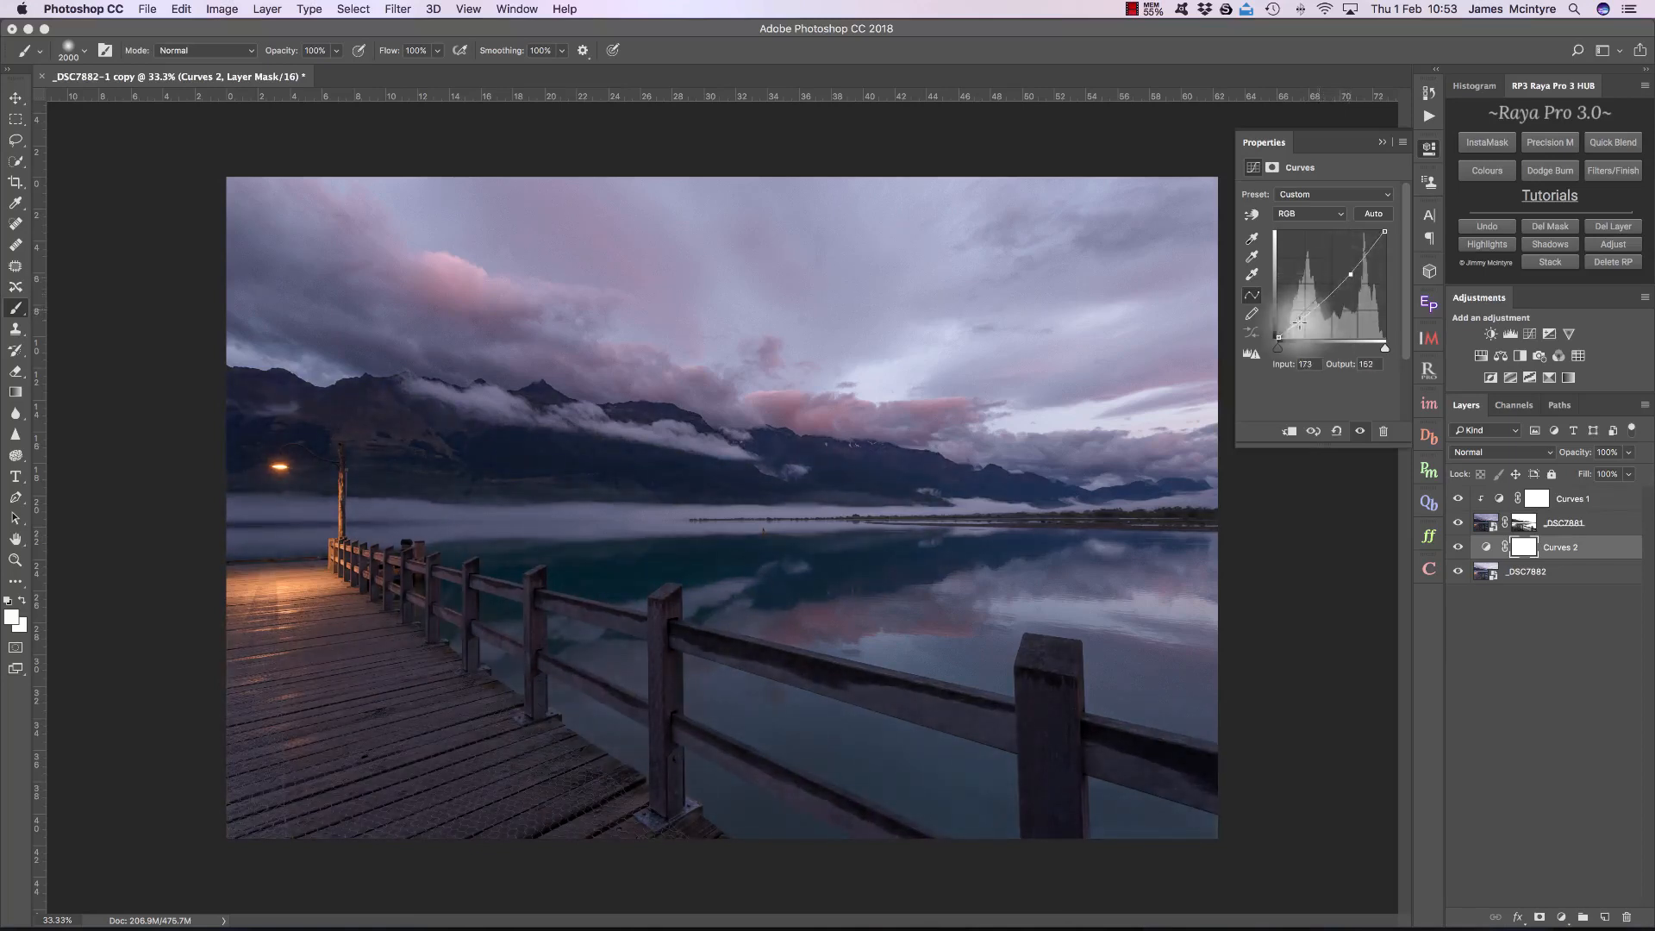
left_click_drag(1278, 335, 1279, 330)
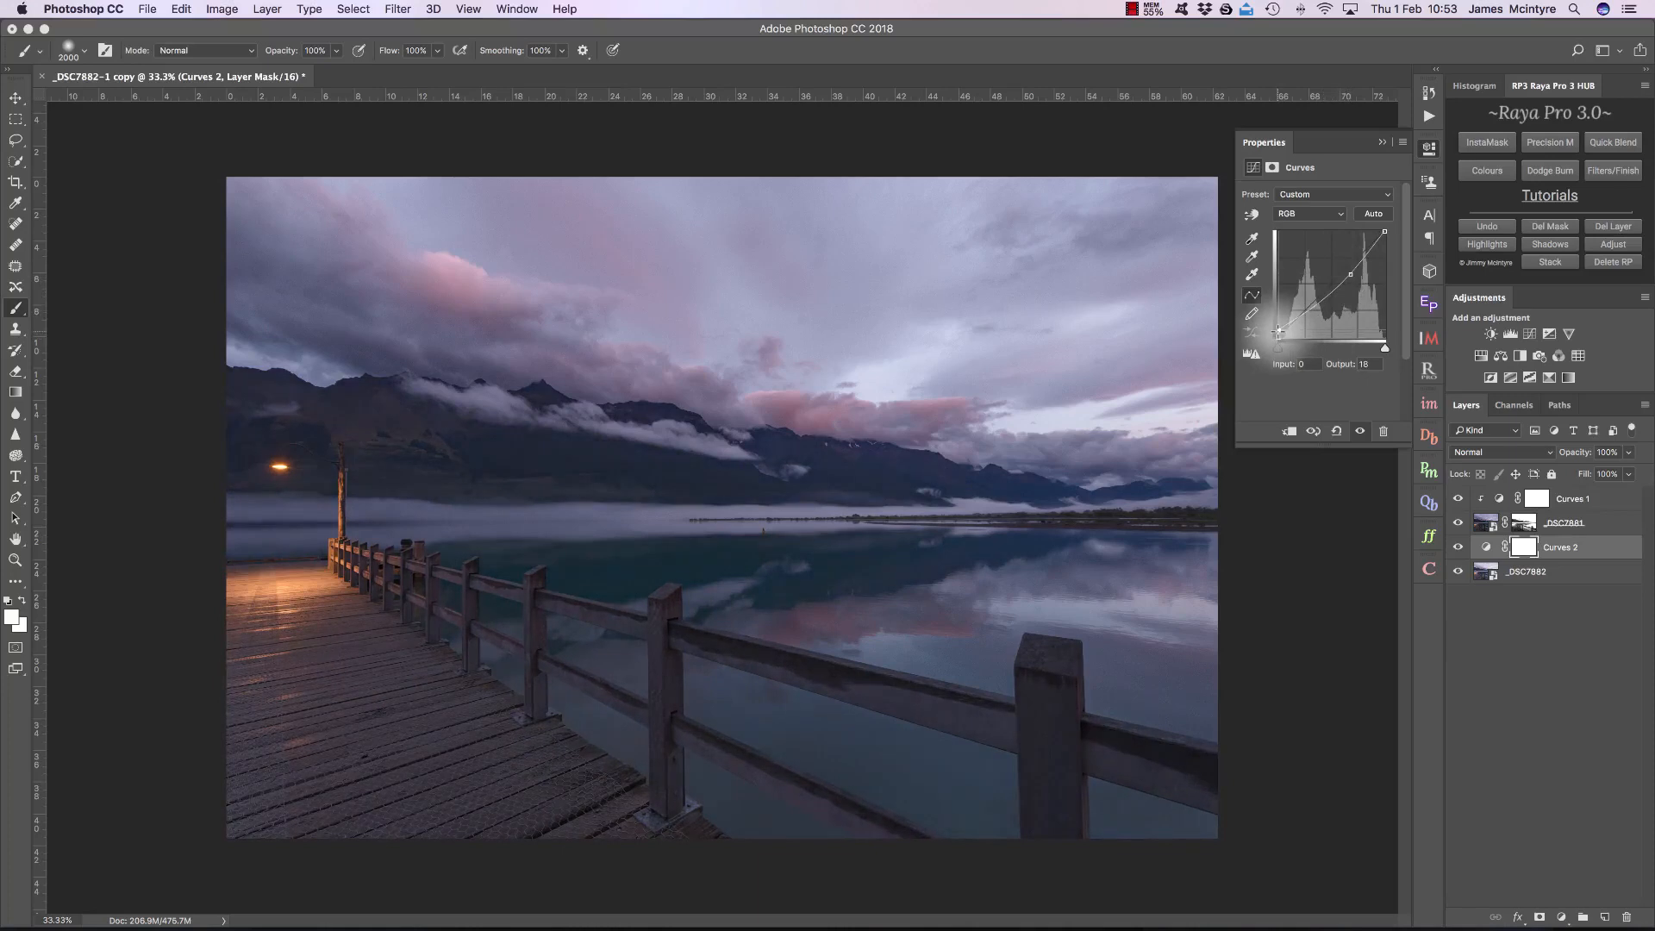
left_click(1350, 274)
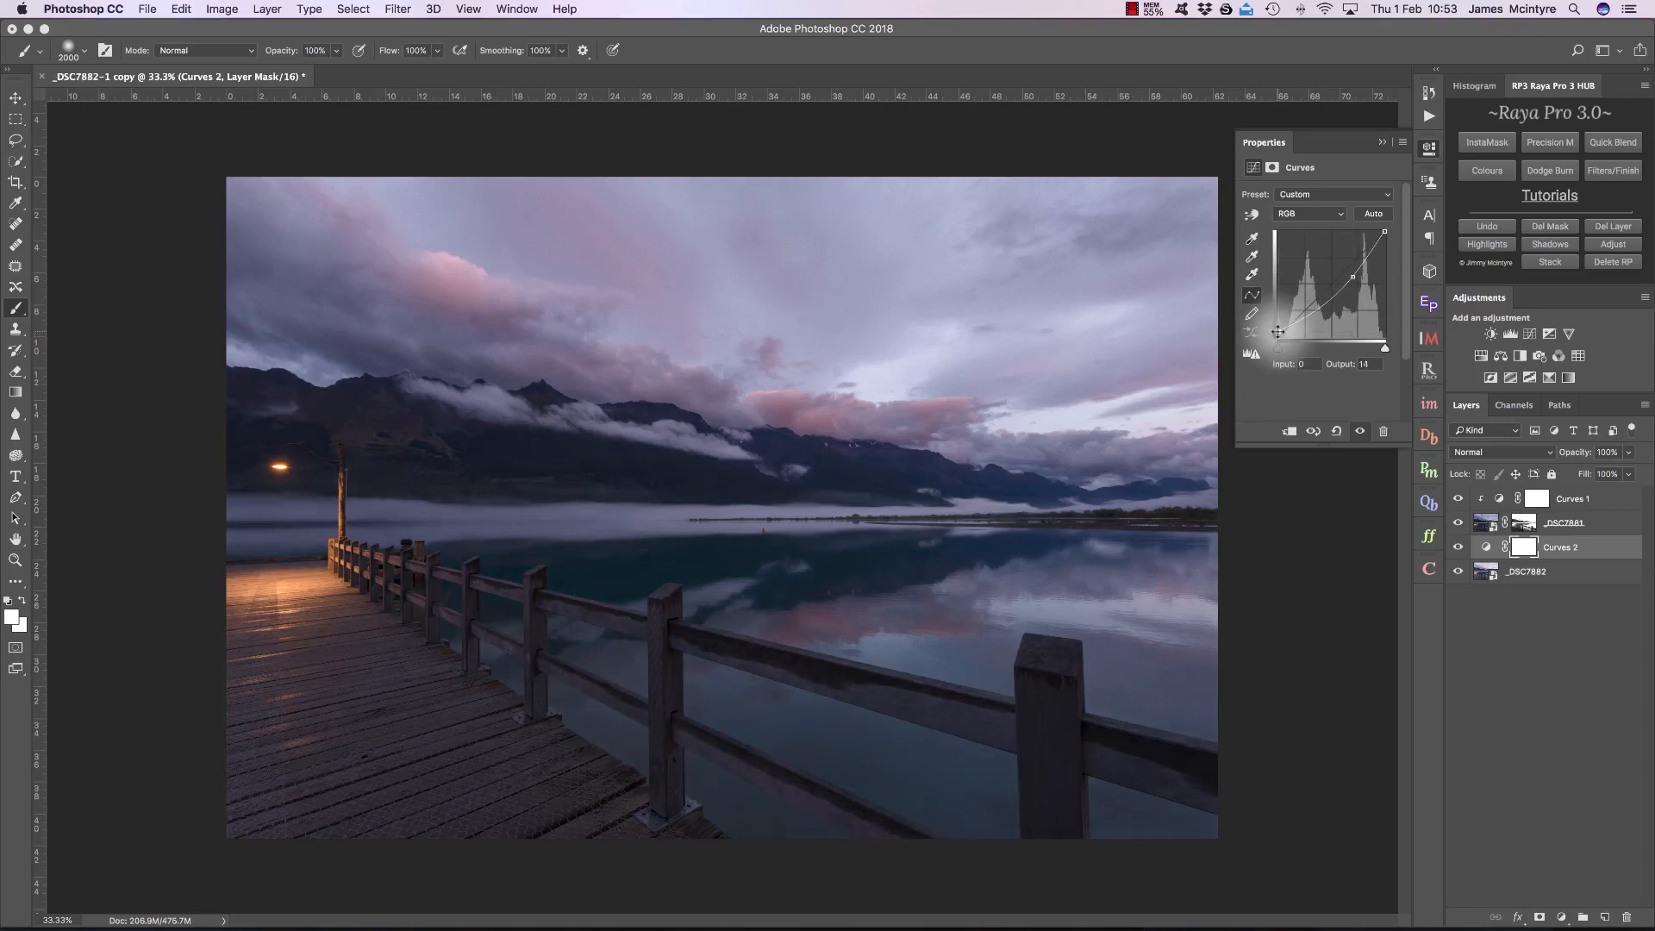
Step: Compare the image with and without Curves 2, and lower that layer's opacity to 67%
left_click(1458, 548)
left_click(1458, 547)
left_click(1458, 547)
left_click(1458, 548)
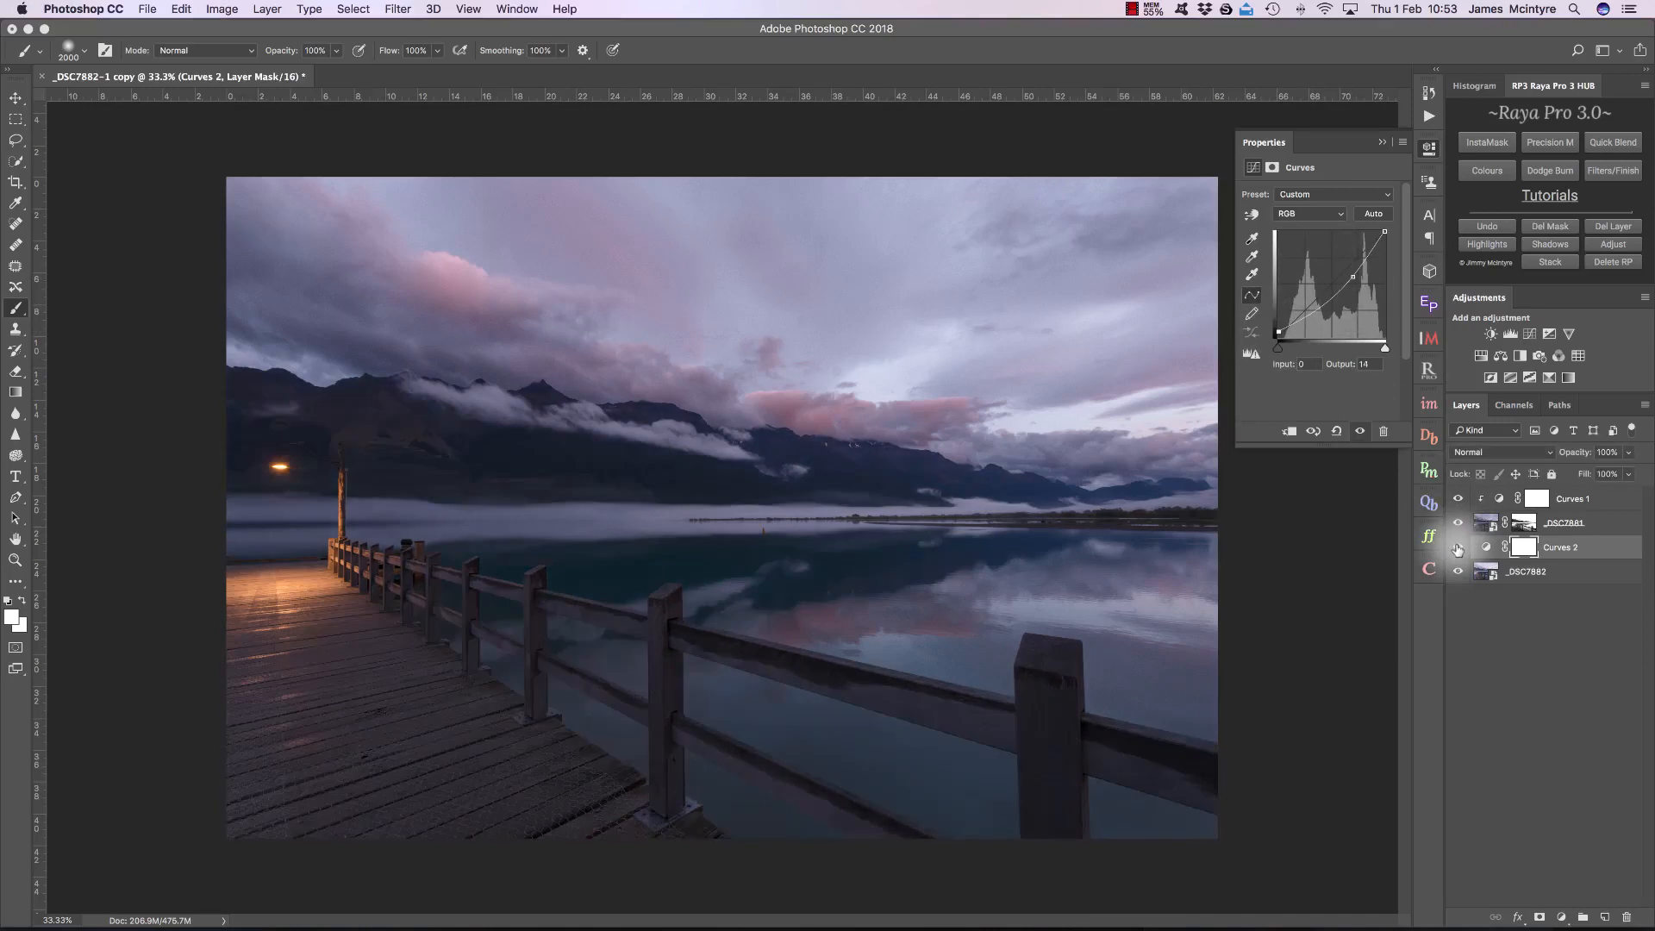
left_click_drag(1583, 455, 1563, 454)
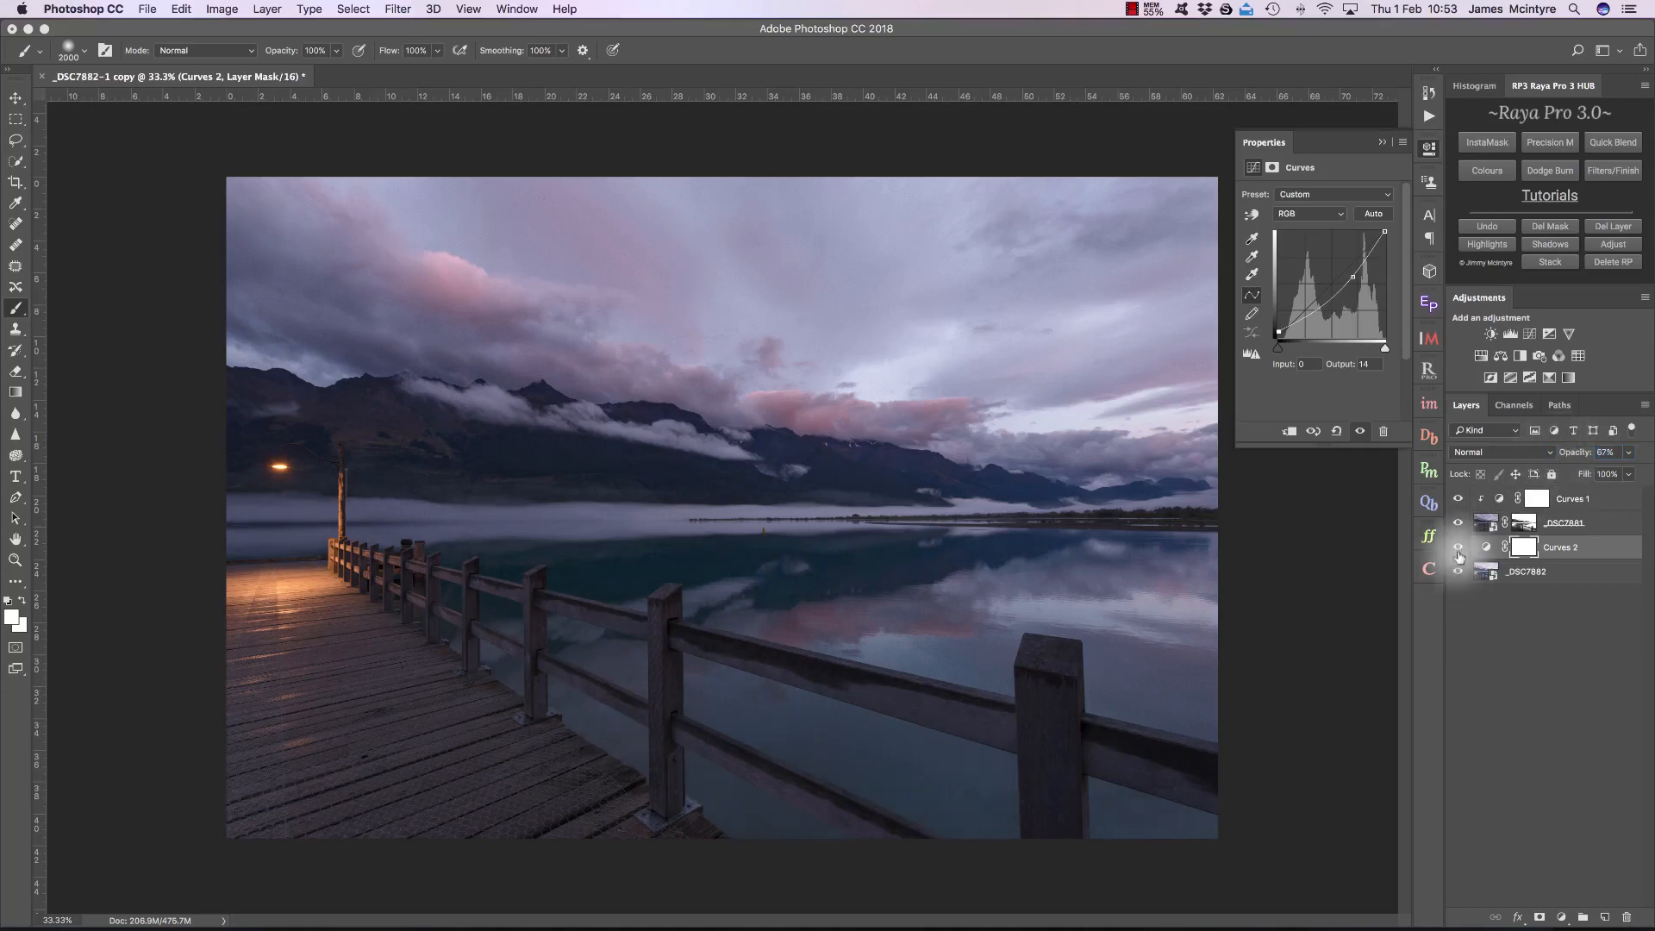
left_click(1458, 547)
left_click(1458, 546)
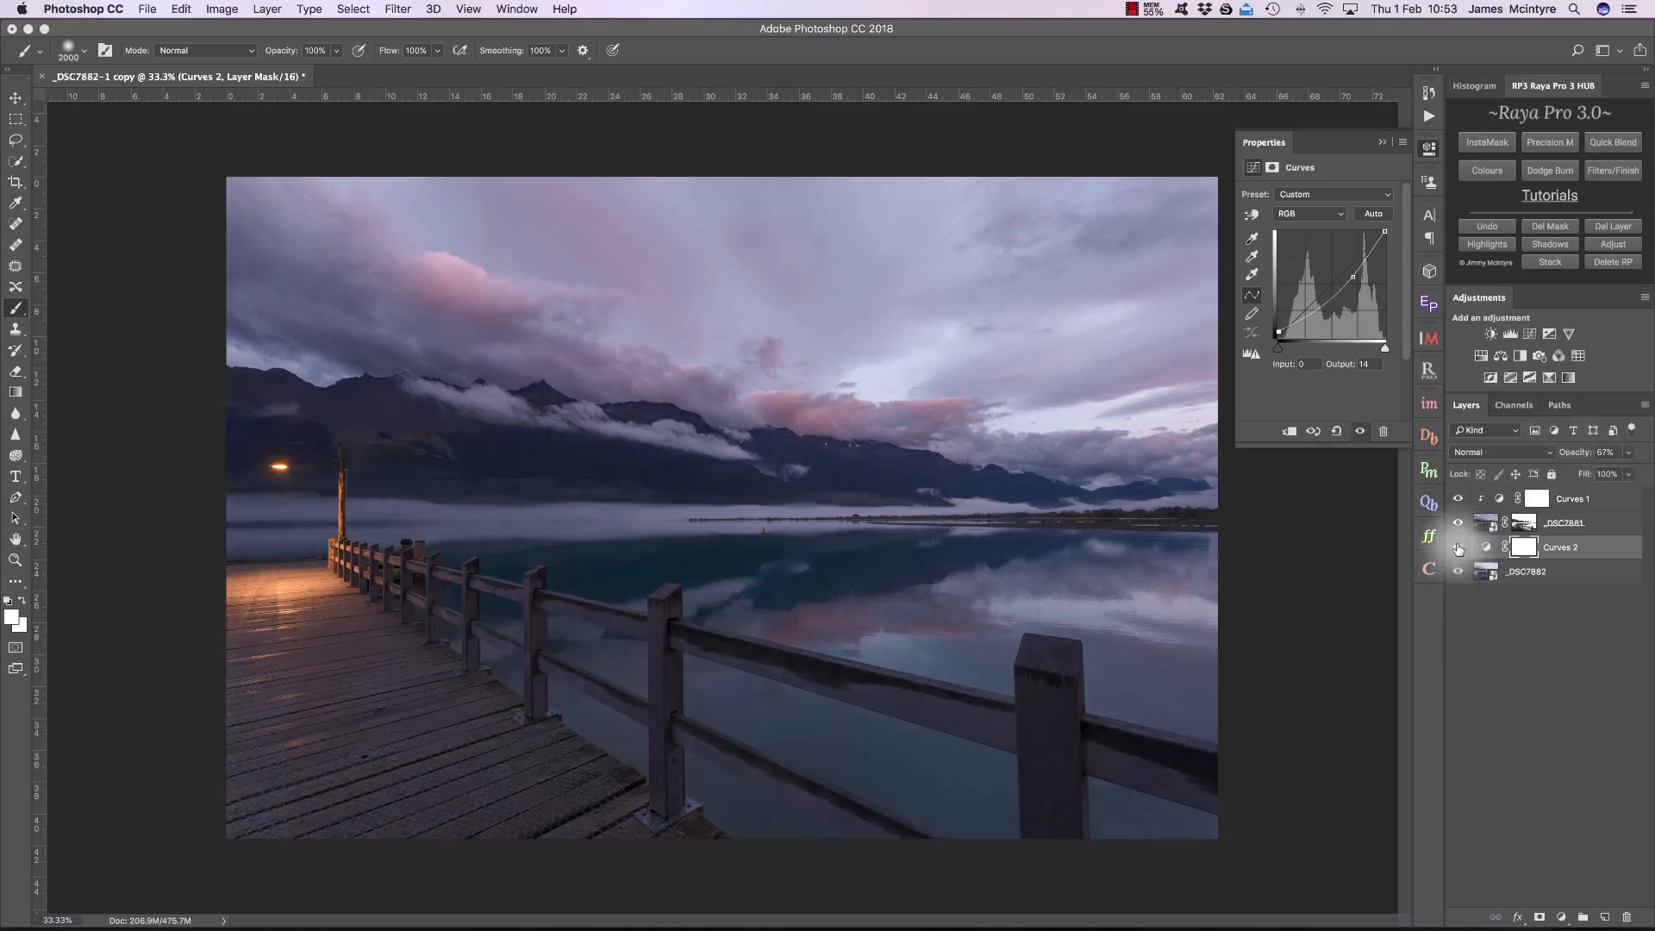
Step: Zoom in on the distant mountains and the sky to examine the blend's detail and noise, and fit the image to the screen again
key("z")
left_click_drag(723, 507, 1103, 498)
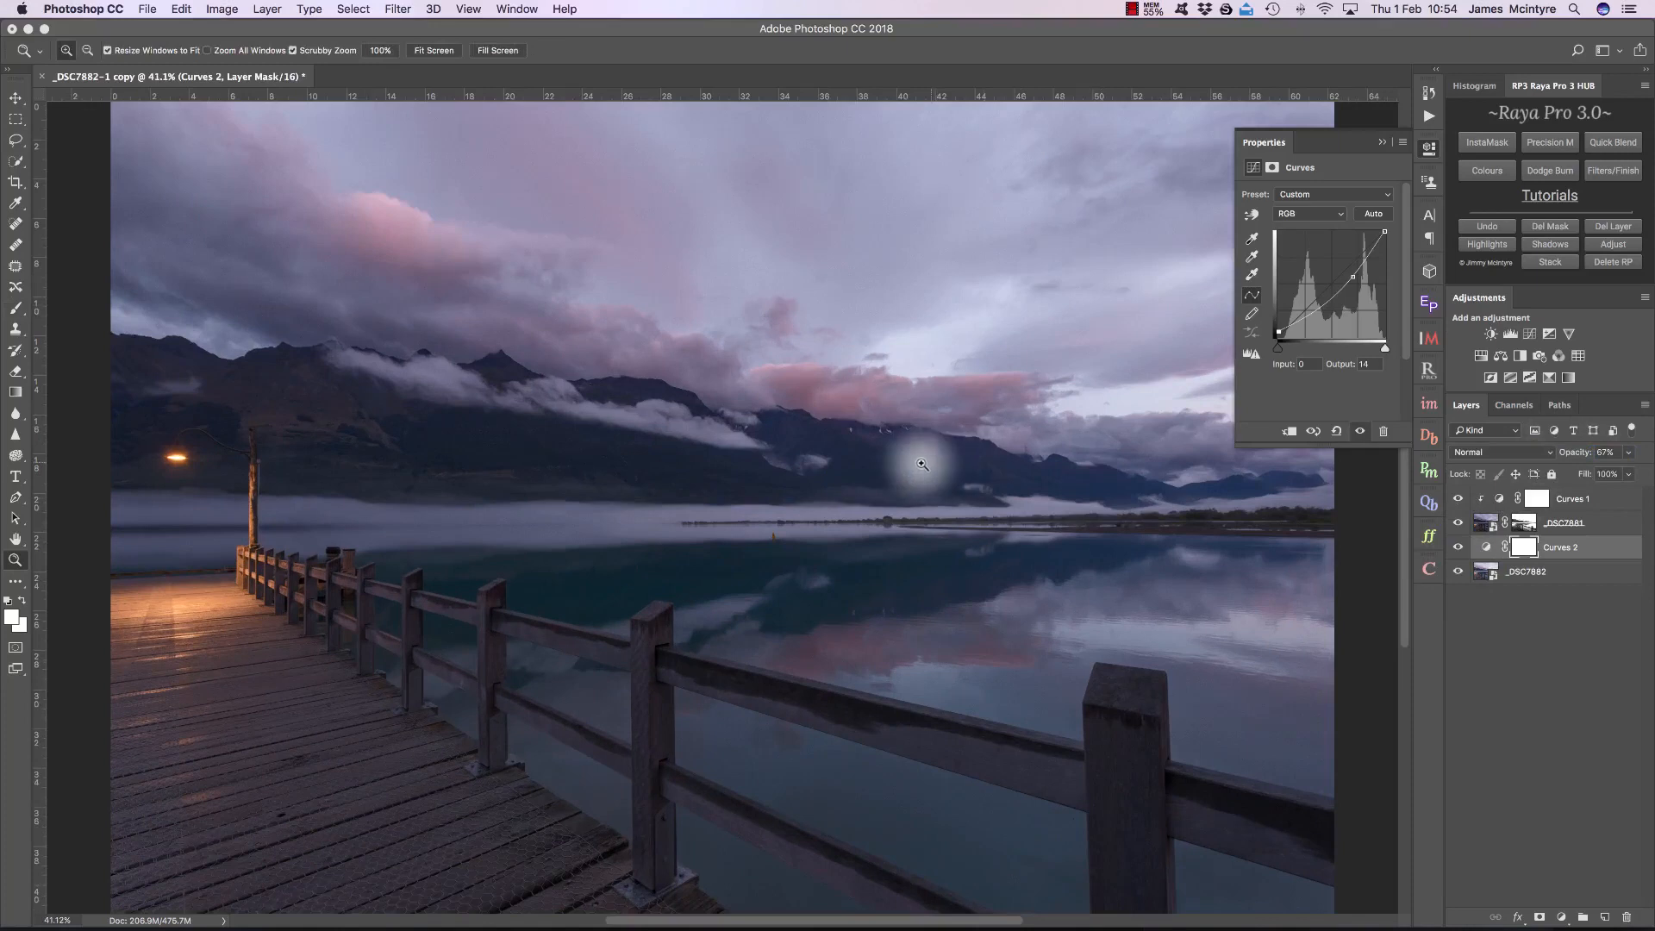
left_click_drag(894, 473, 1033, 491)
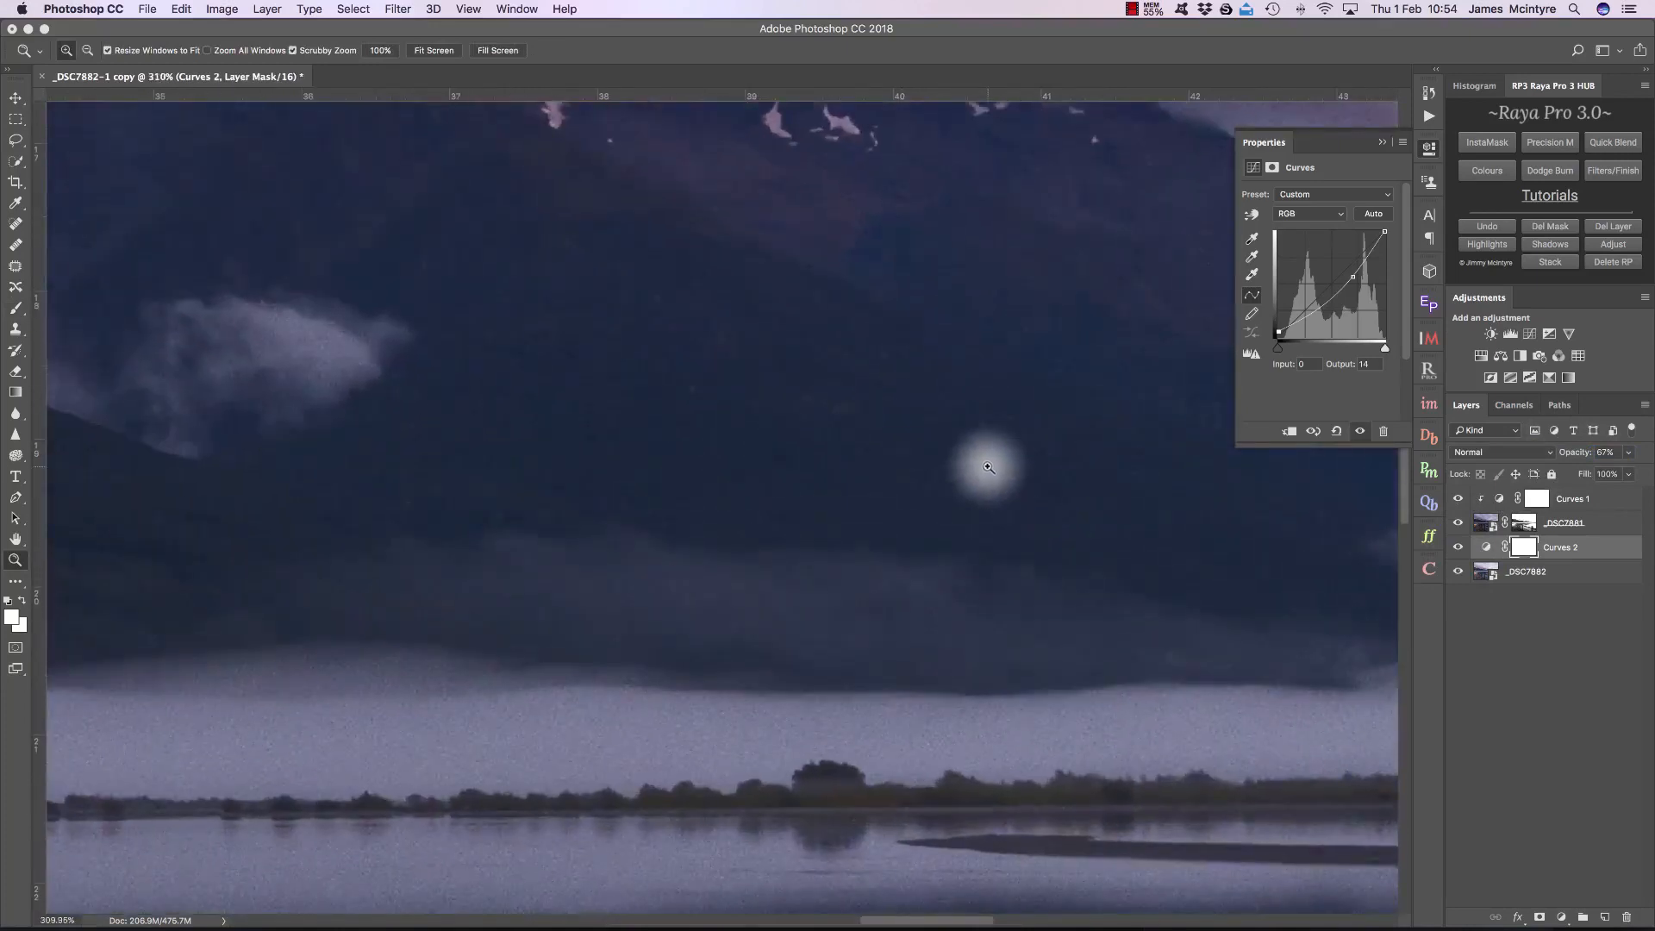
scroll(991, 470, "up", 10)
scroll(989, 467, "down", 1)
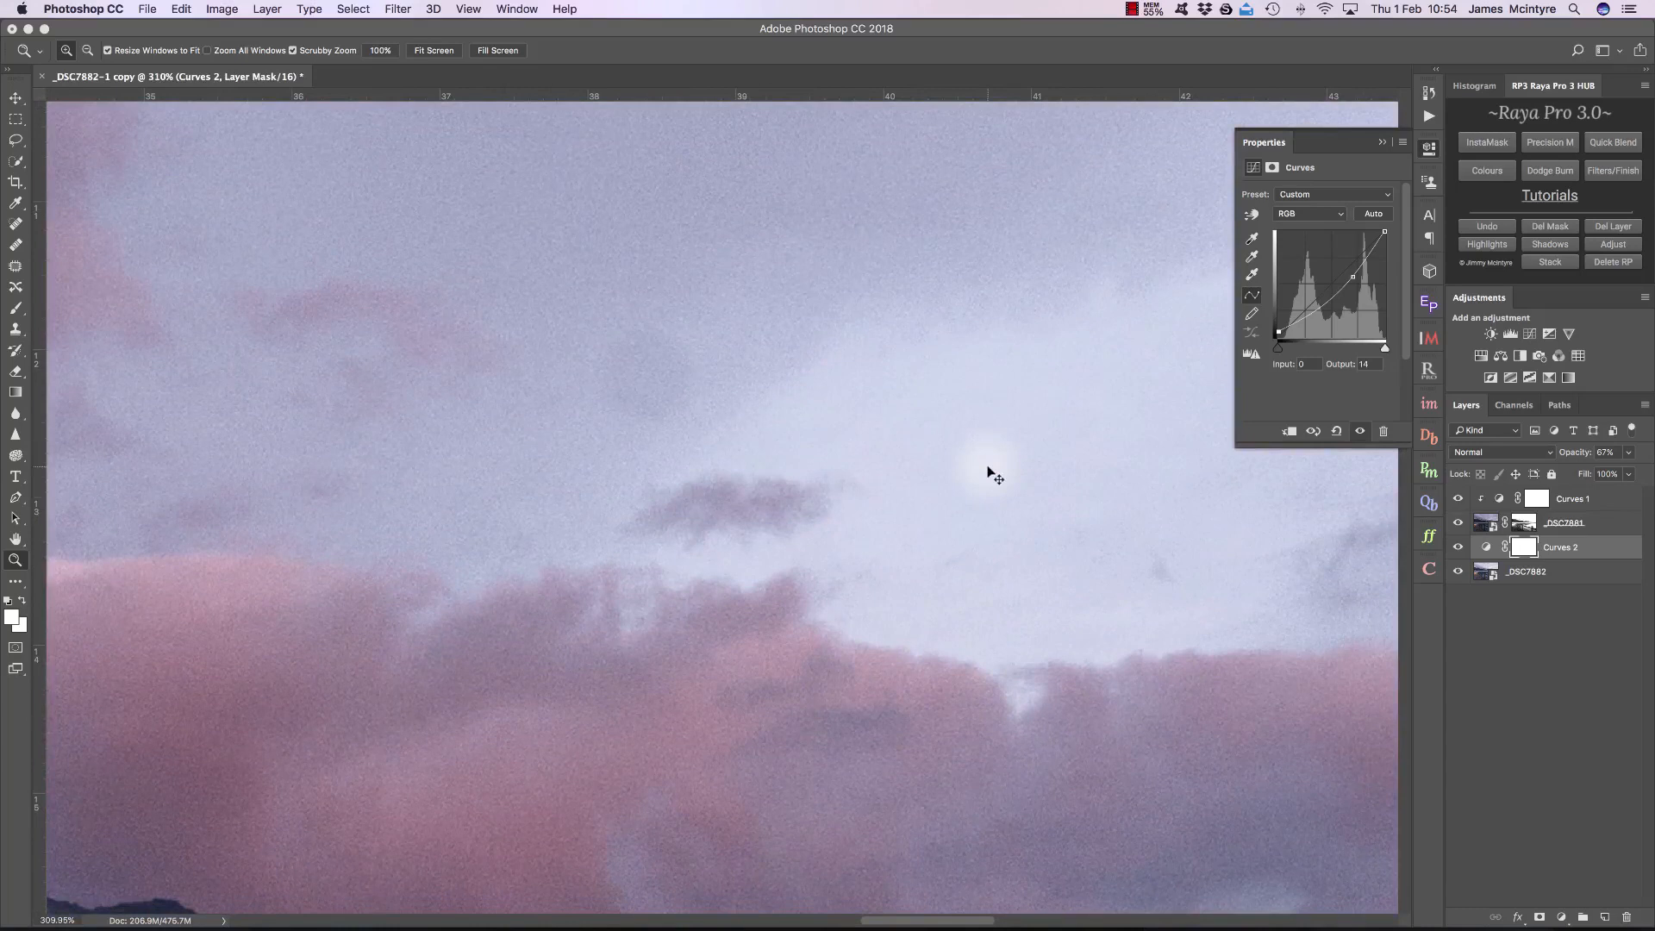
key("super+0")
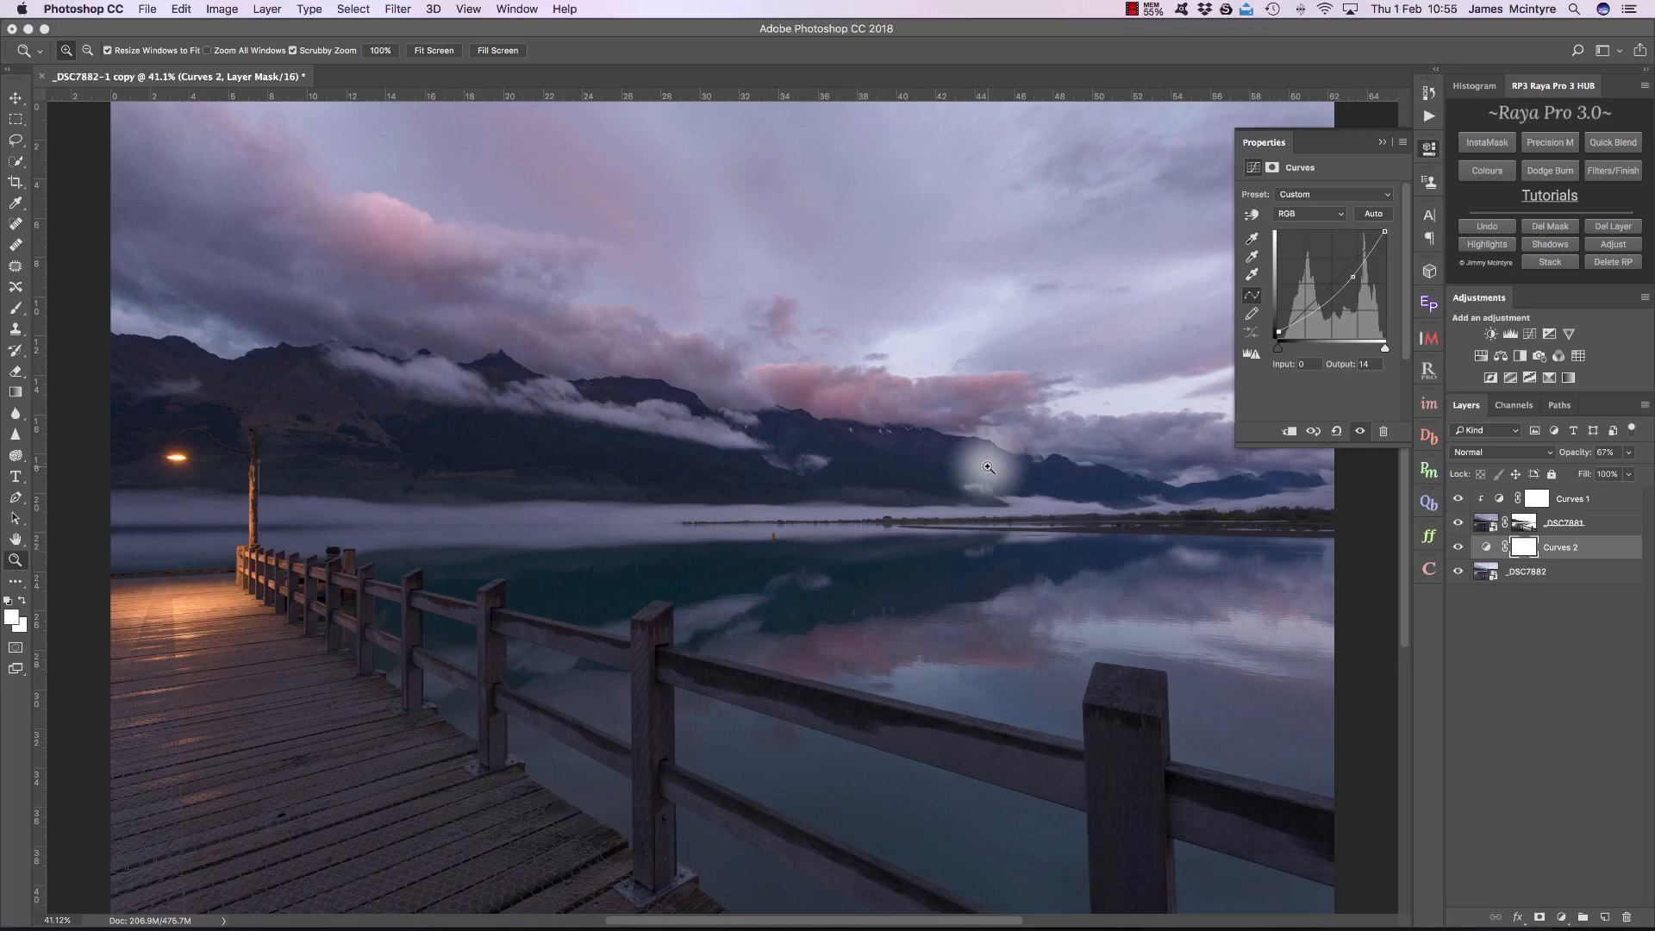
left_click_drag(665, 207, 757, 214)
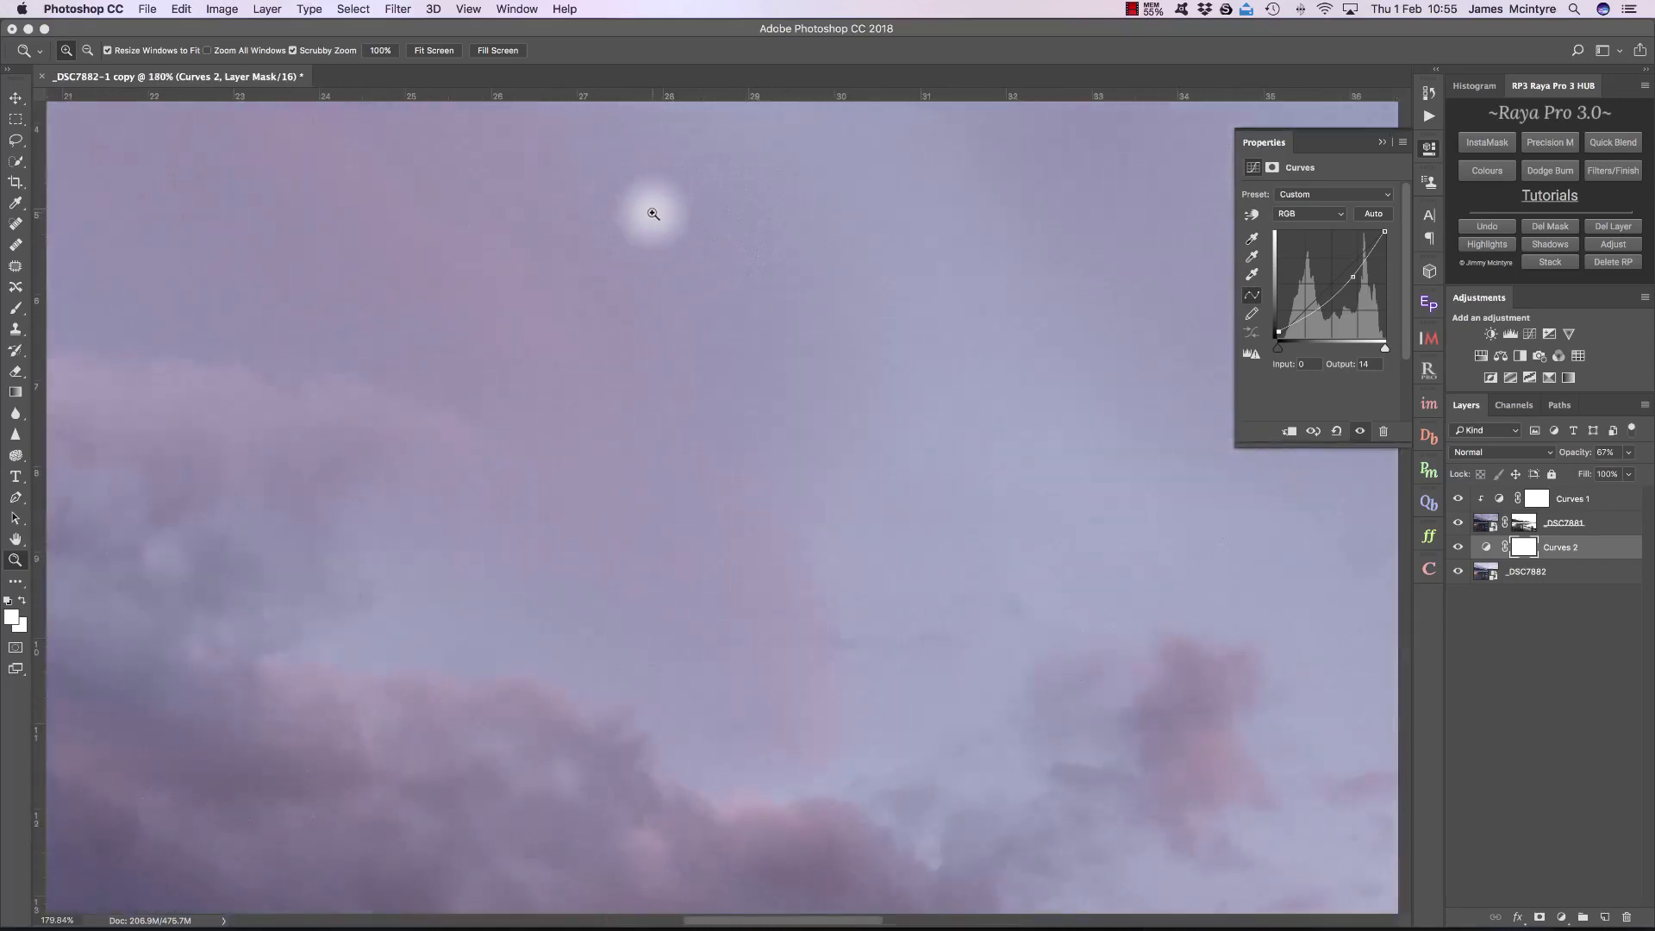
left_click(435, 51)
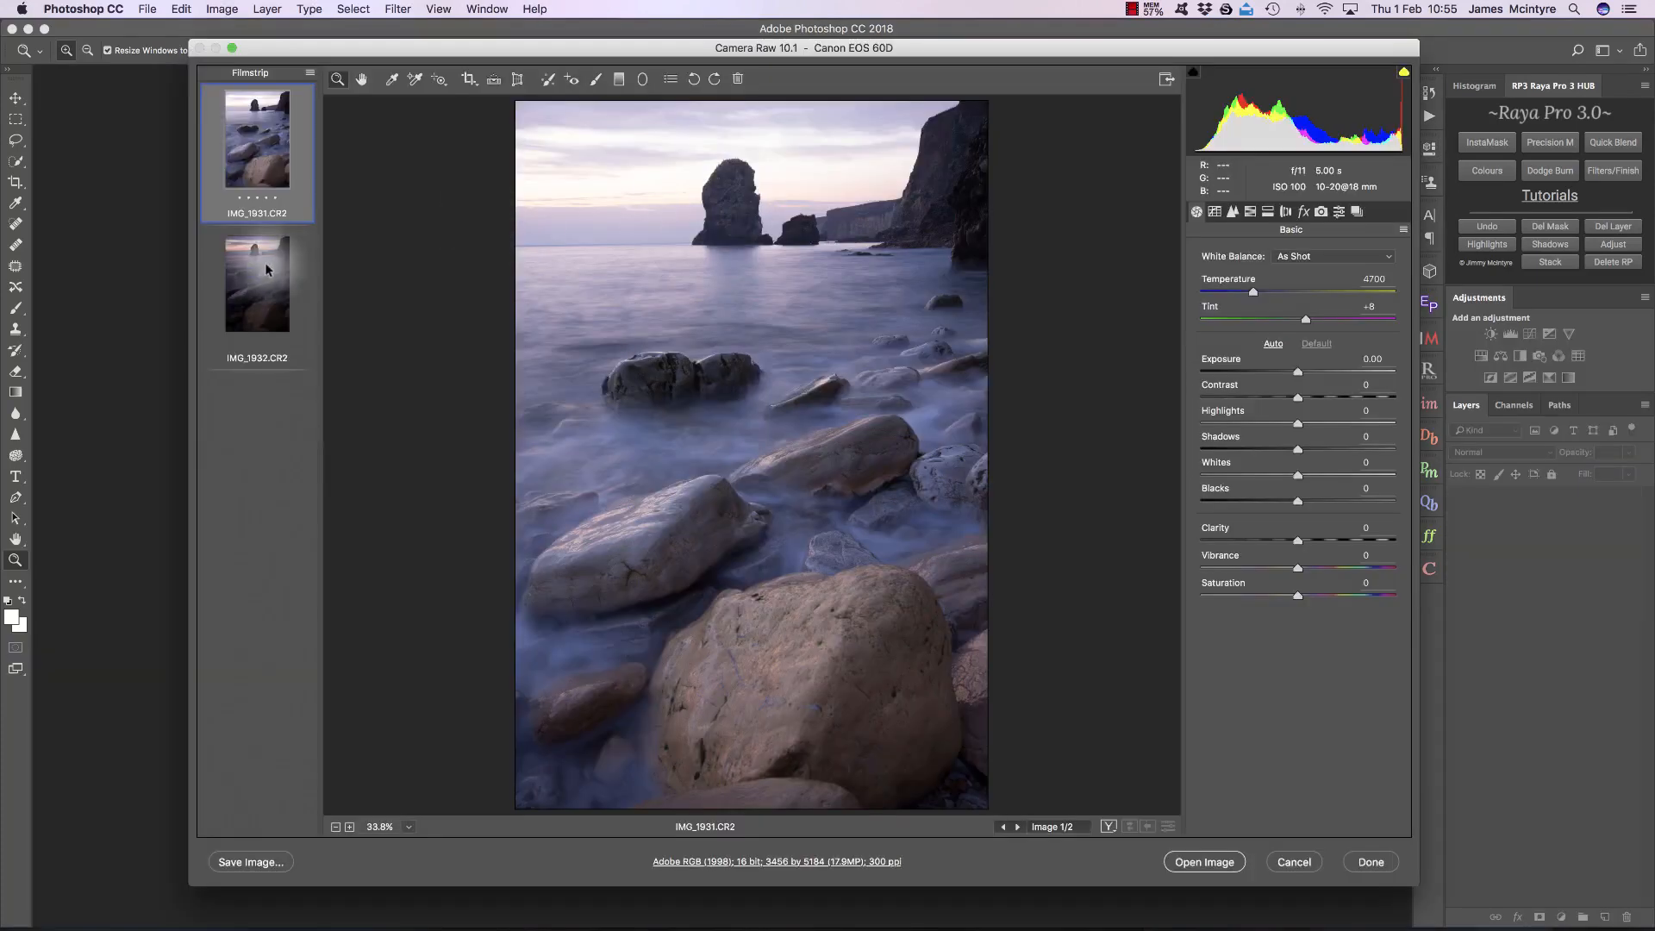
Step: Compare the IMG_1932.CR2 and IMG_1931.CR2 exposures of the rocky coast in Camera Raw
left_click(267, 269)
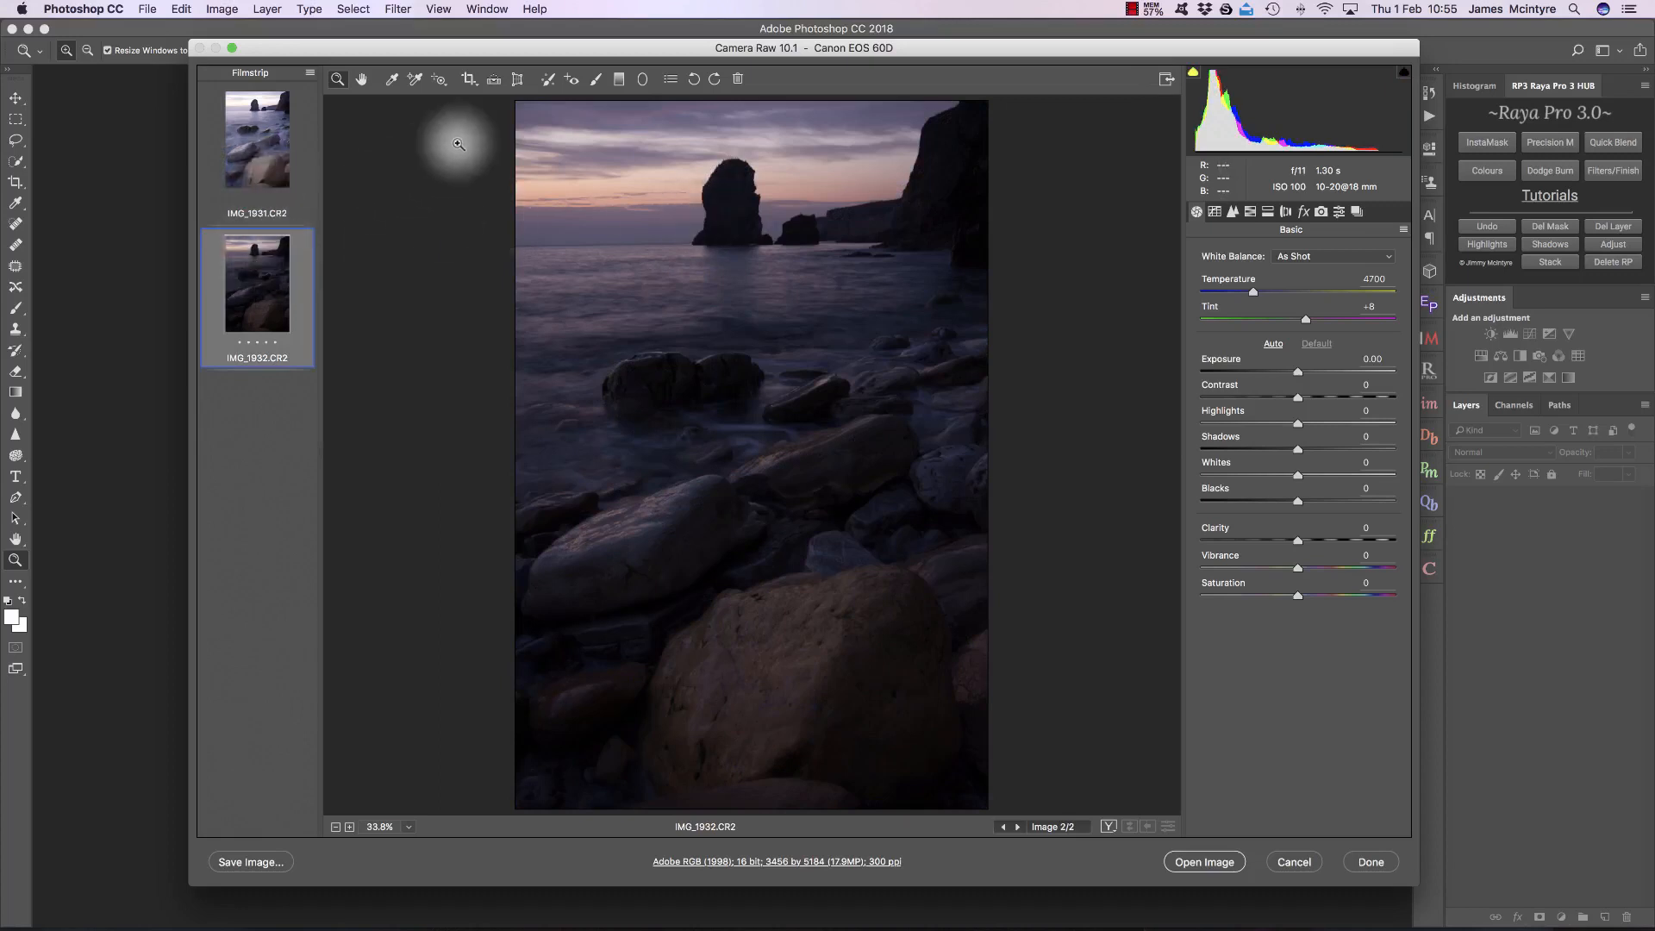
left_click(264, 134)
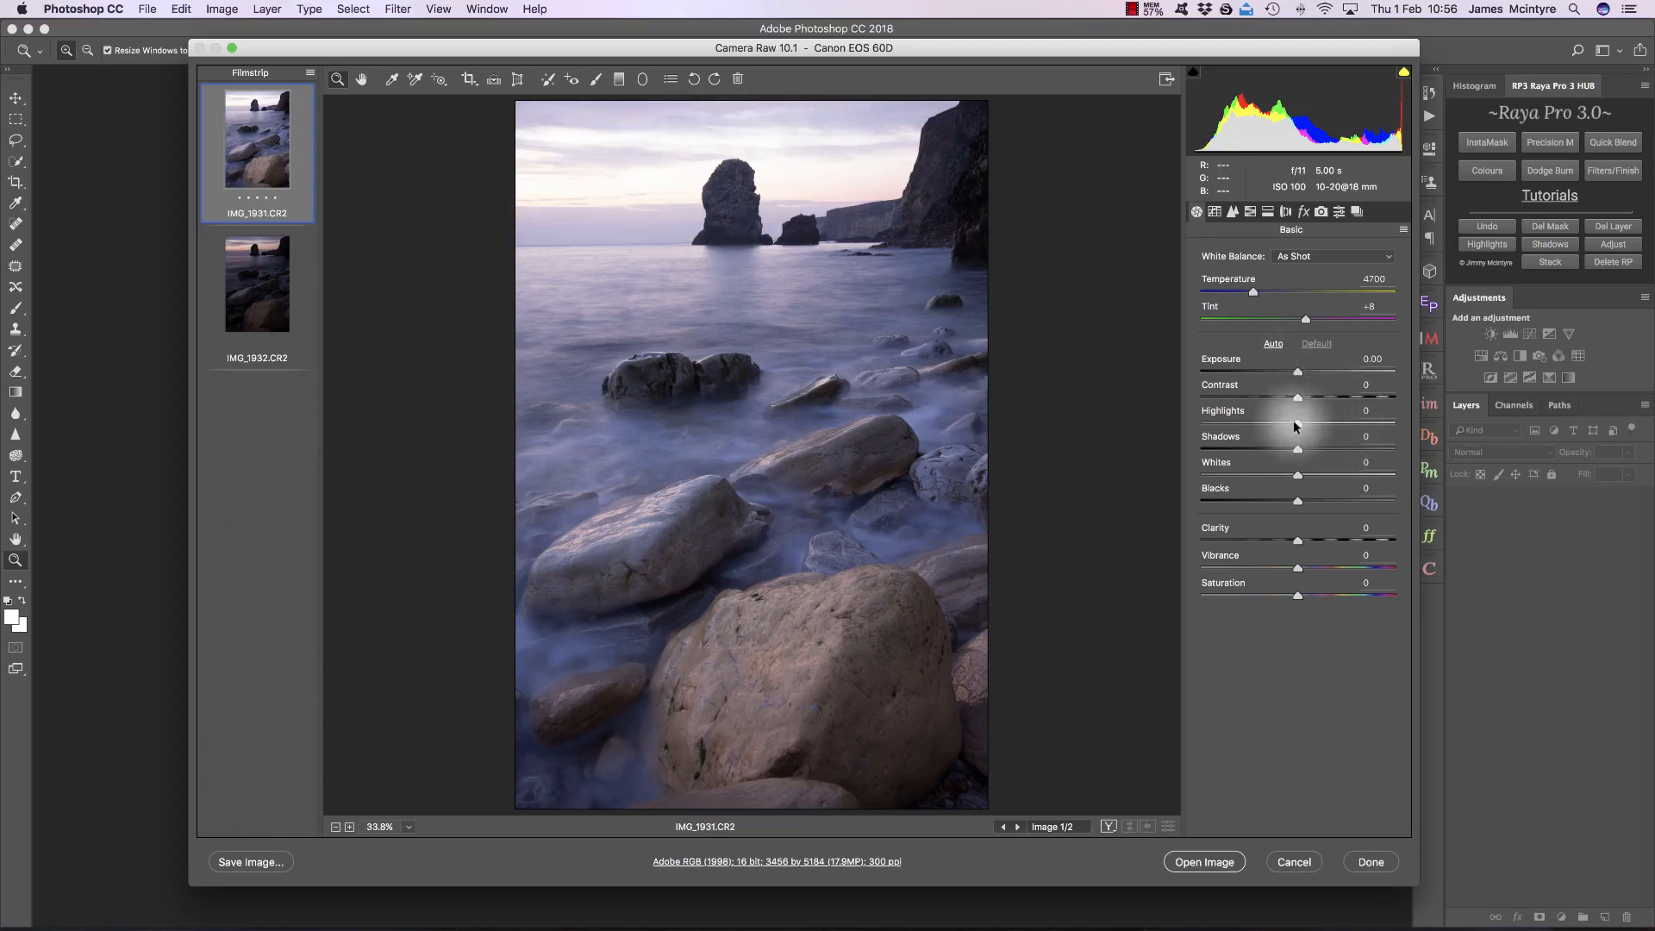
Step: In Camera Raw, set IMG_1931.CR2 to Highlights +100, Whites +79 and Shadows -68 to increase contrast between sky and land
left_click_drag(1301, 424, 1478, 425)
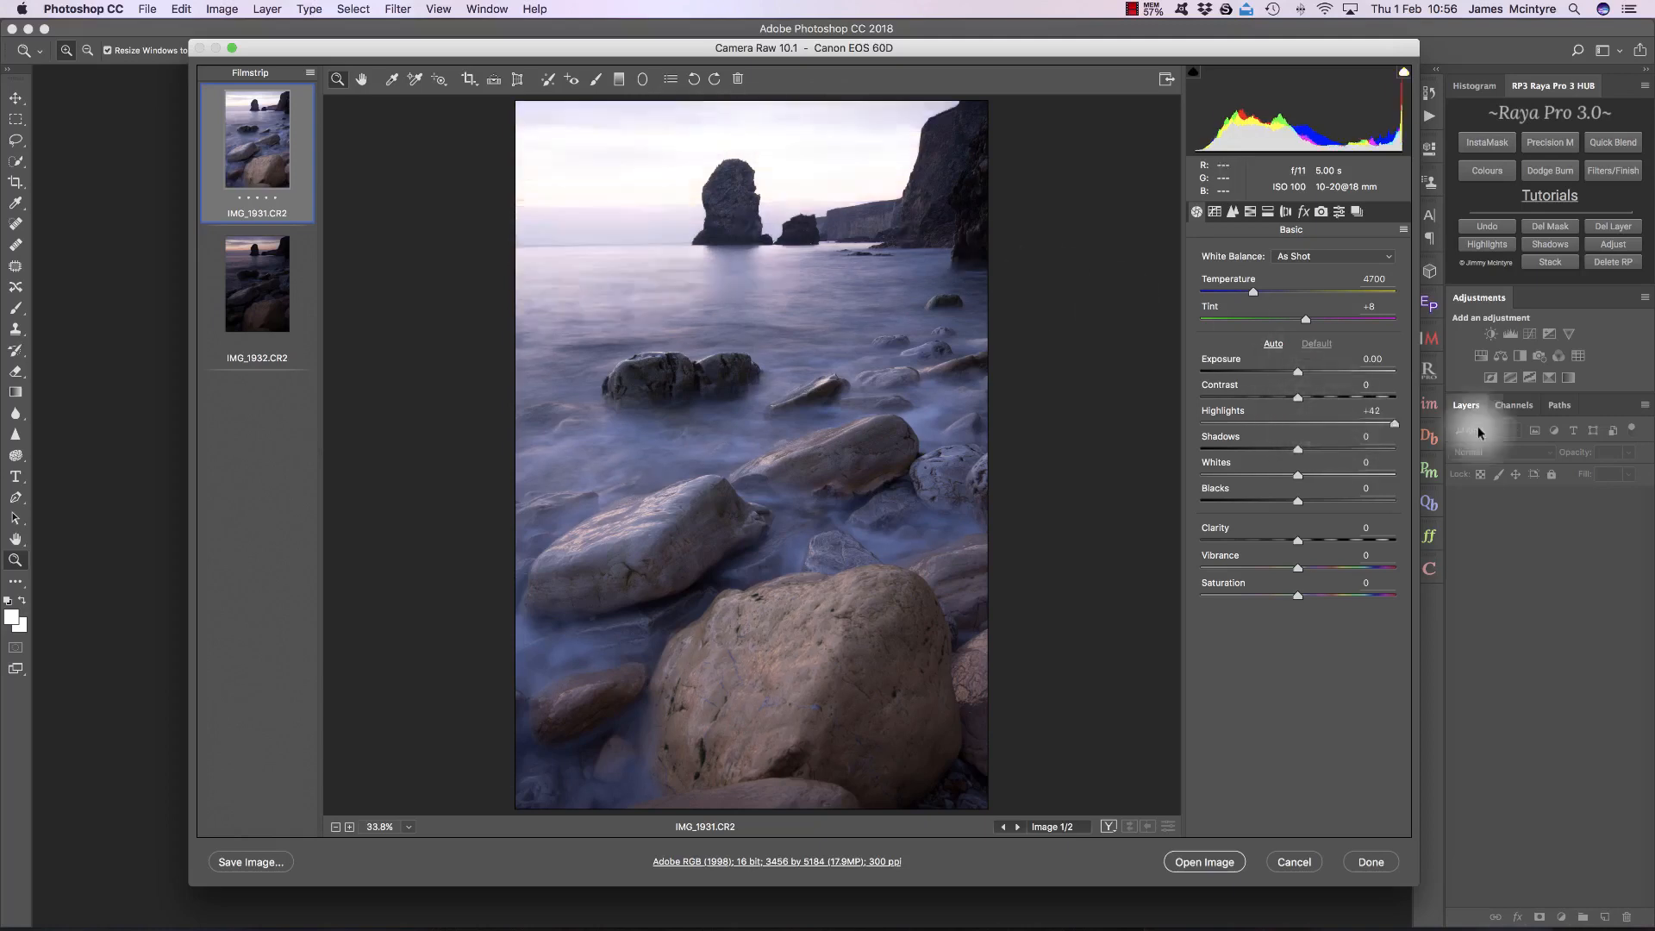
left_click(1374, 410)
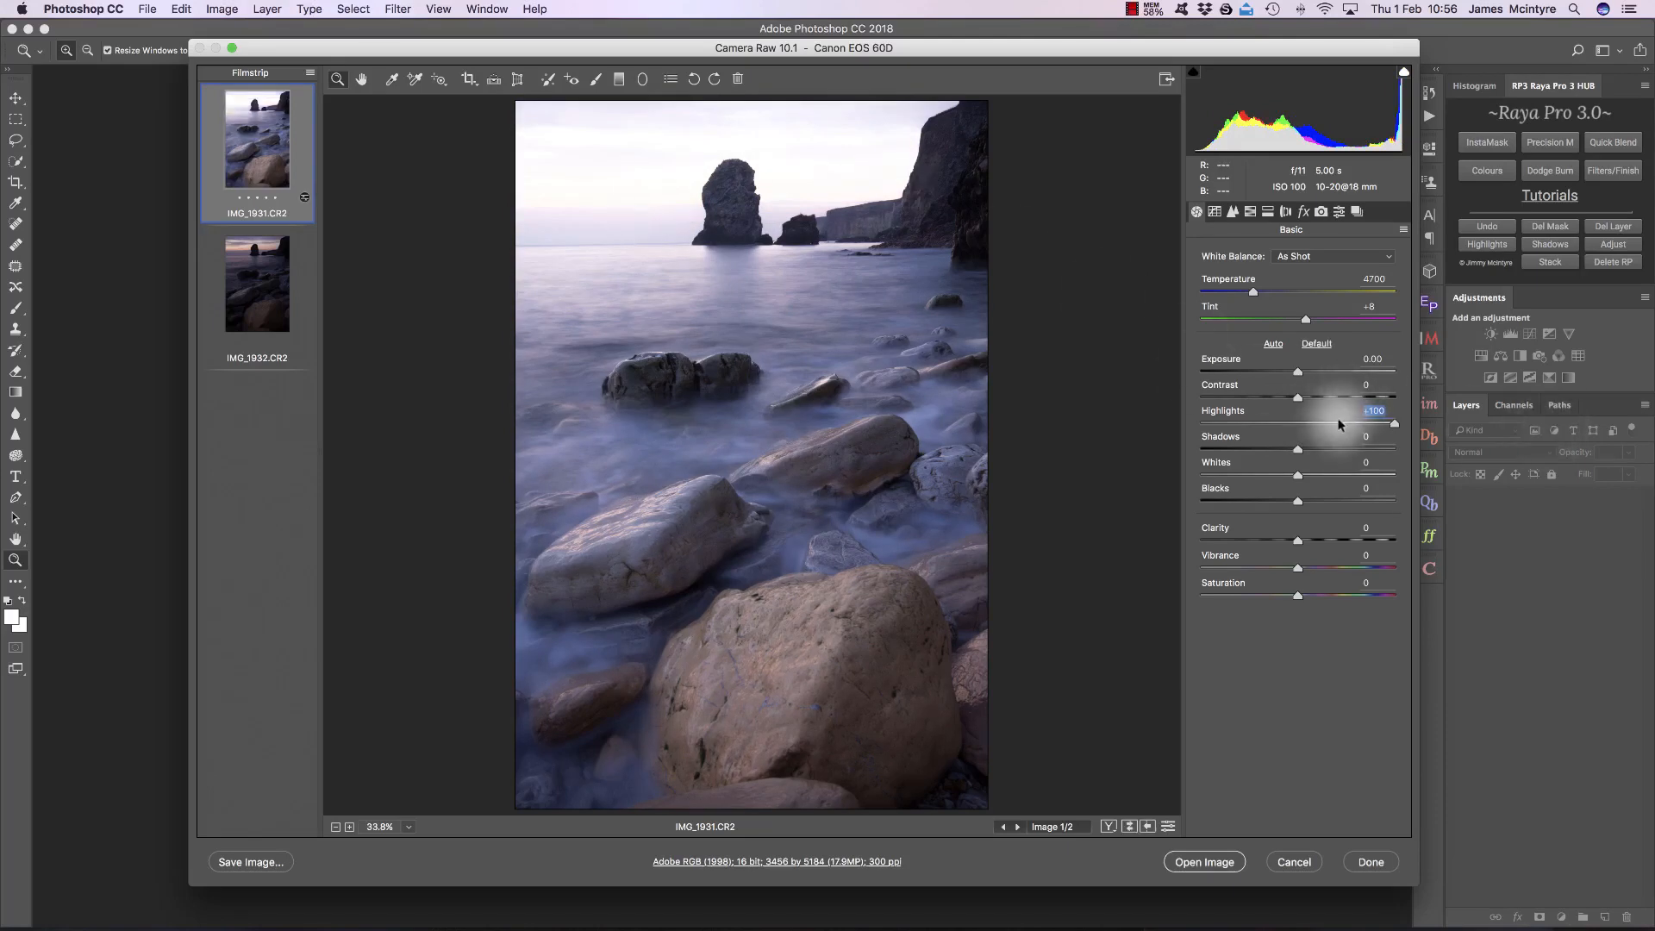
left_click_drag(1299, 475, 1416, 468)
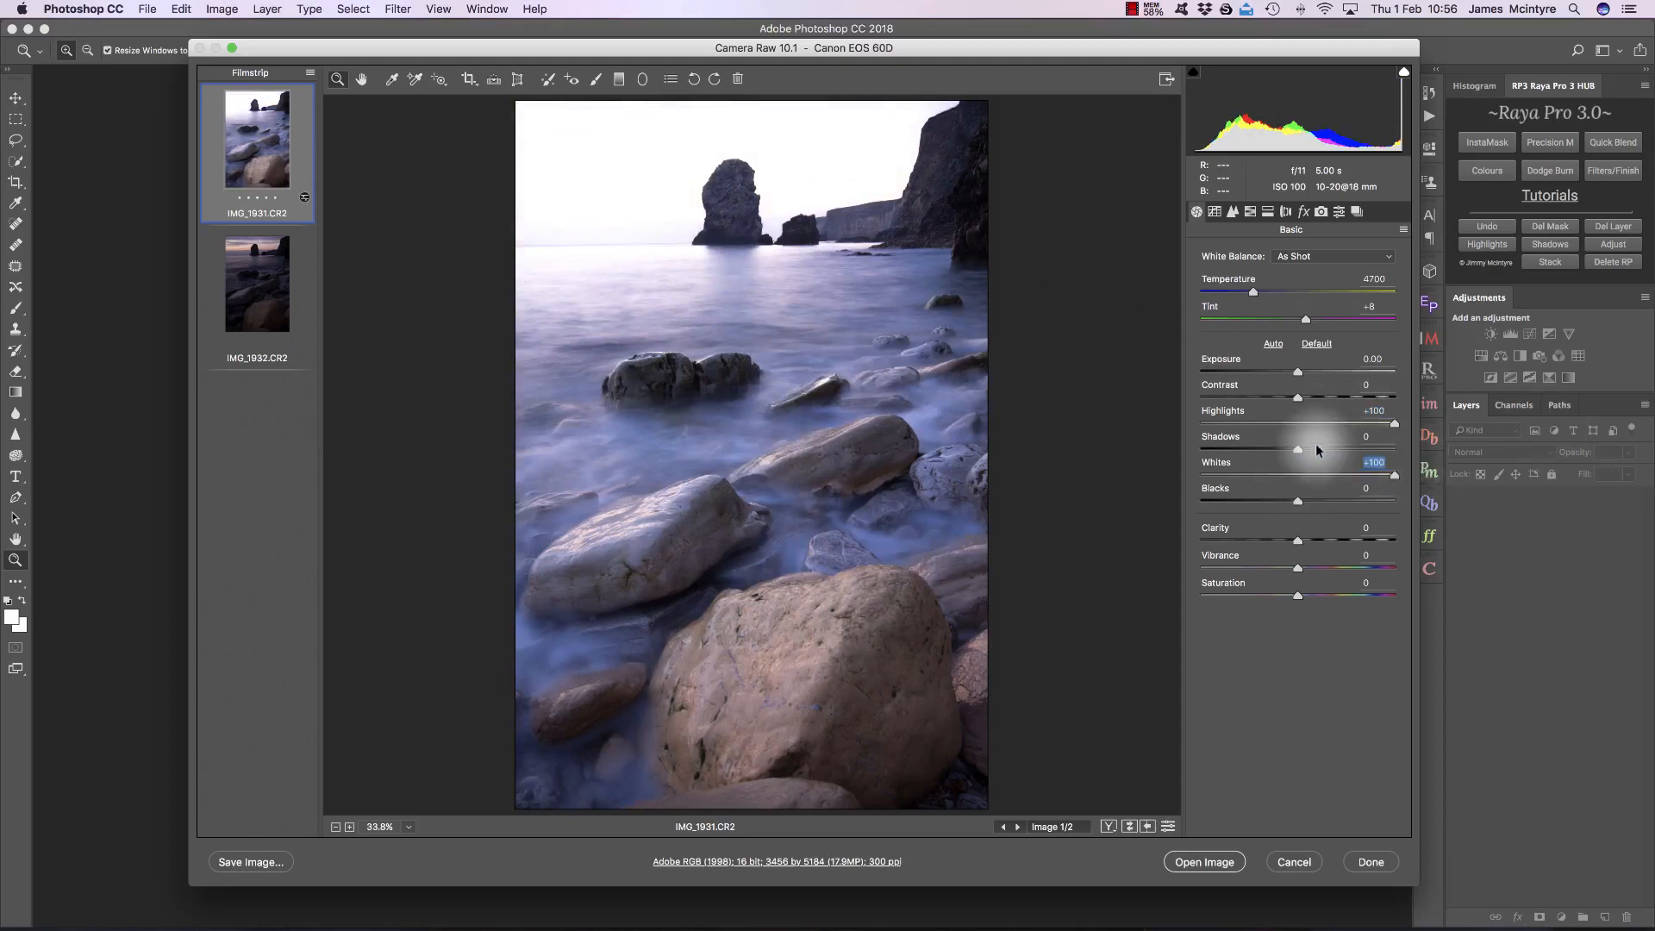
key("shift+Tab")
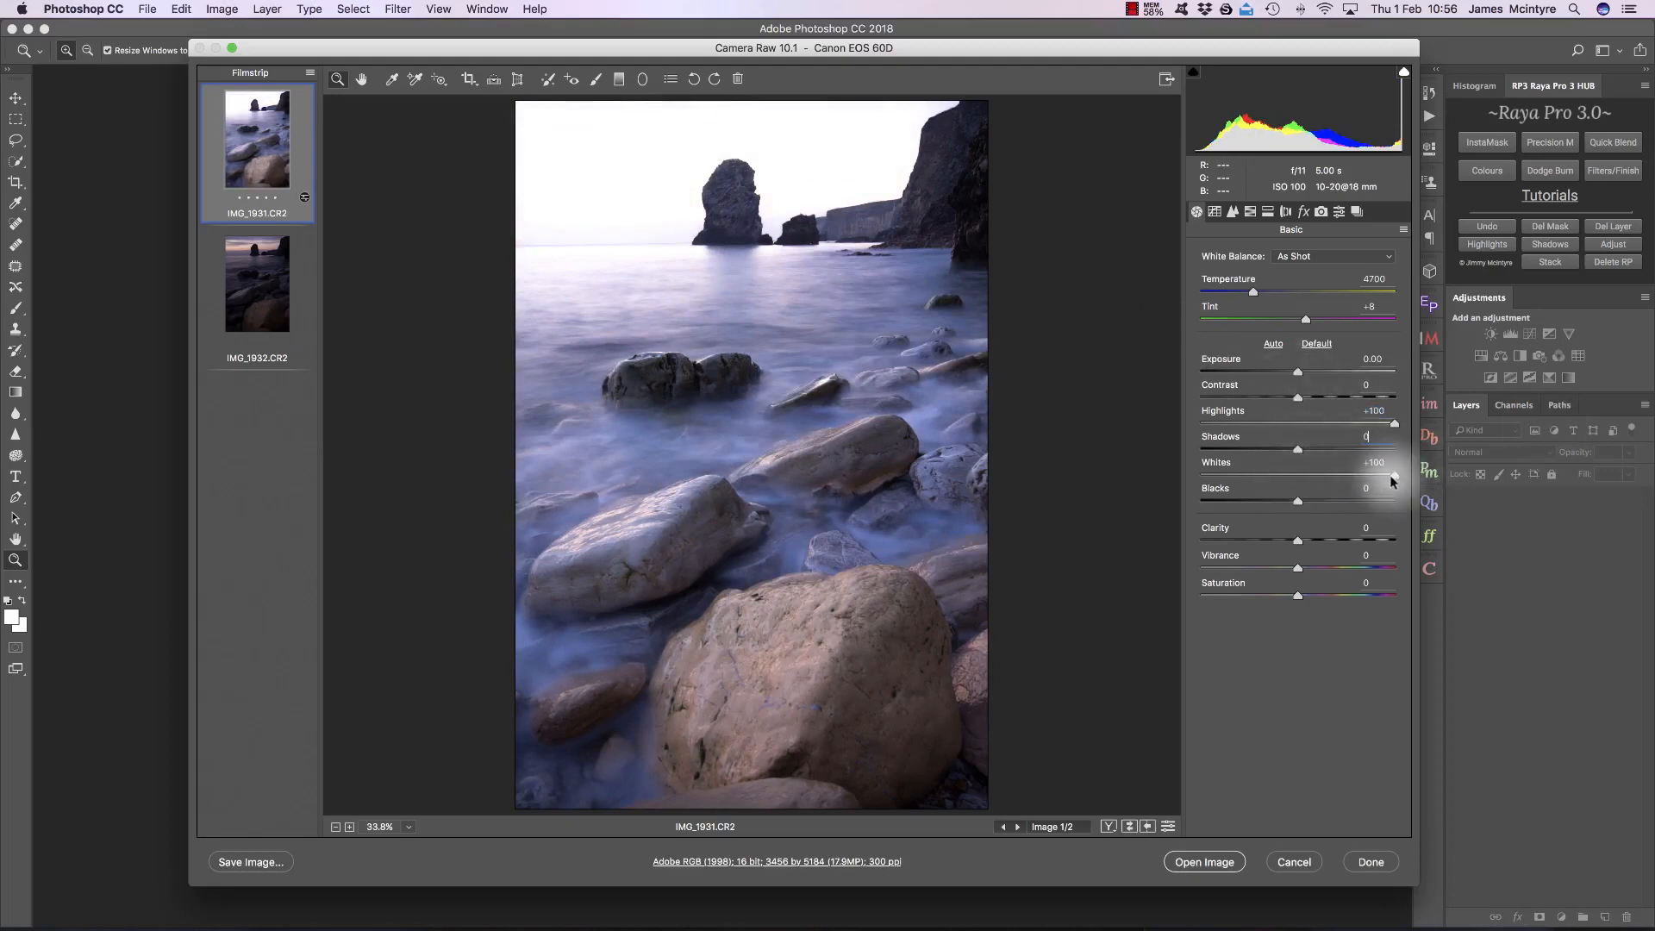
left_click_drag(1390, 474, 1243, 446)
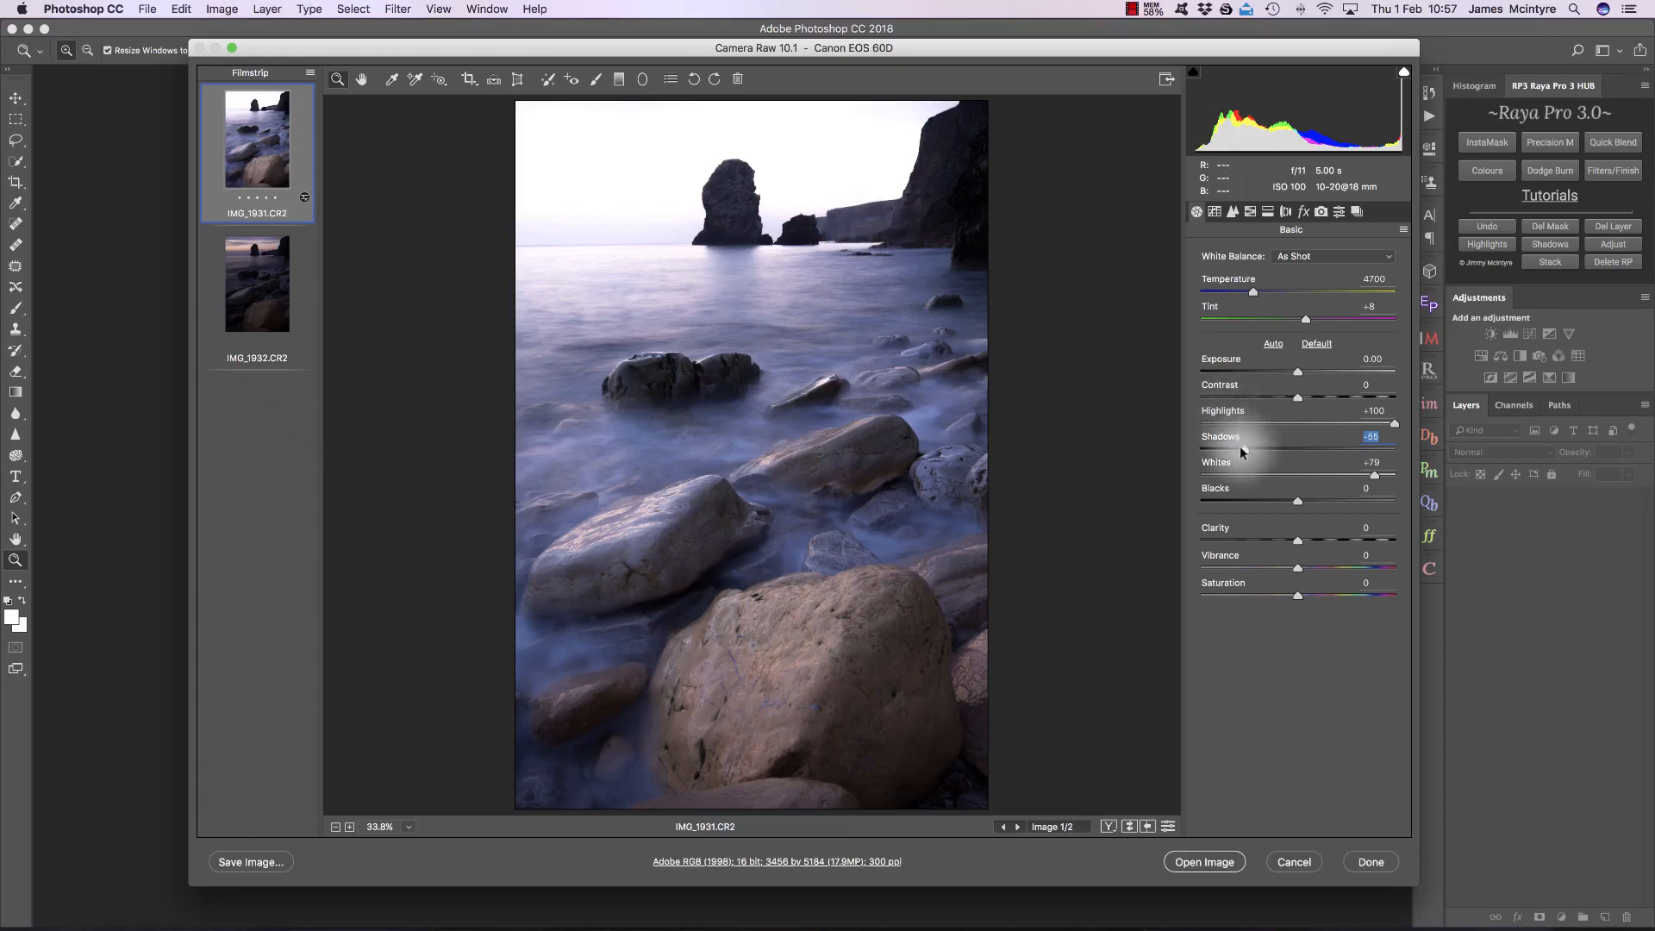
left_click_drag(1235, 446, 1229, 447)
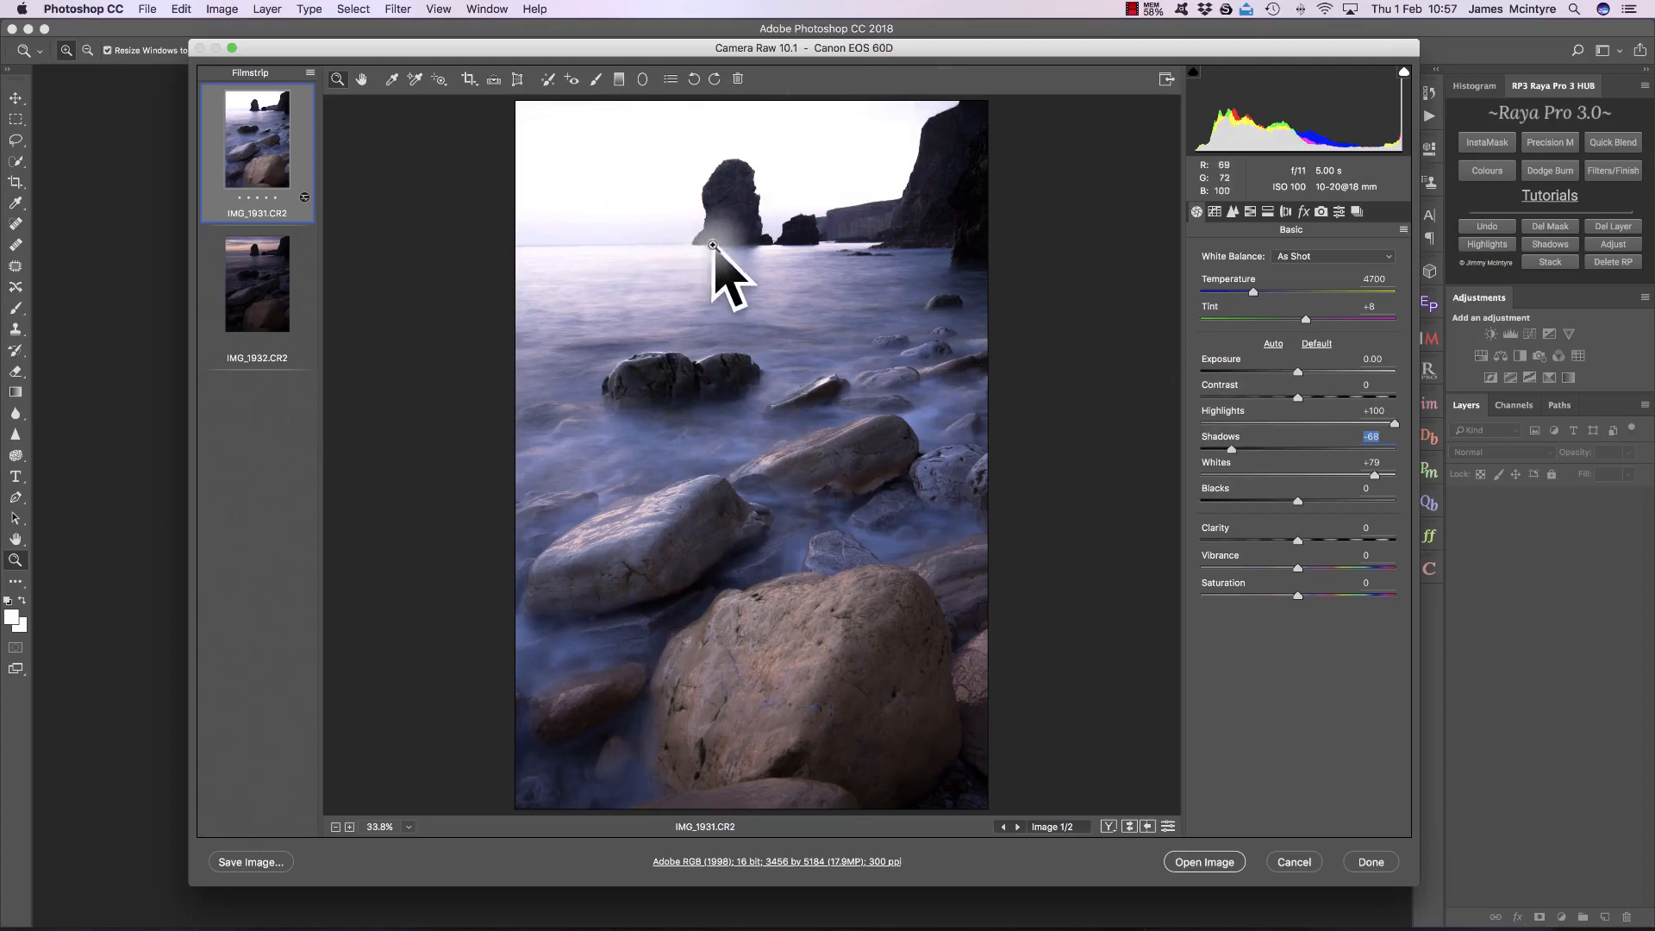
Step: Switch to IMG_1932.CR2 and set Exposure to +1.65, Shadows to +28 and Highlights to -83
left_click(267, 290)
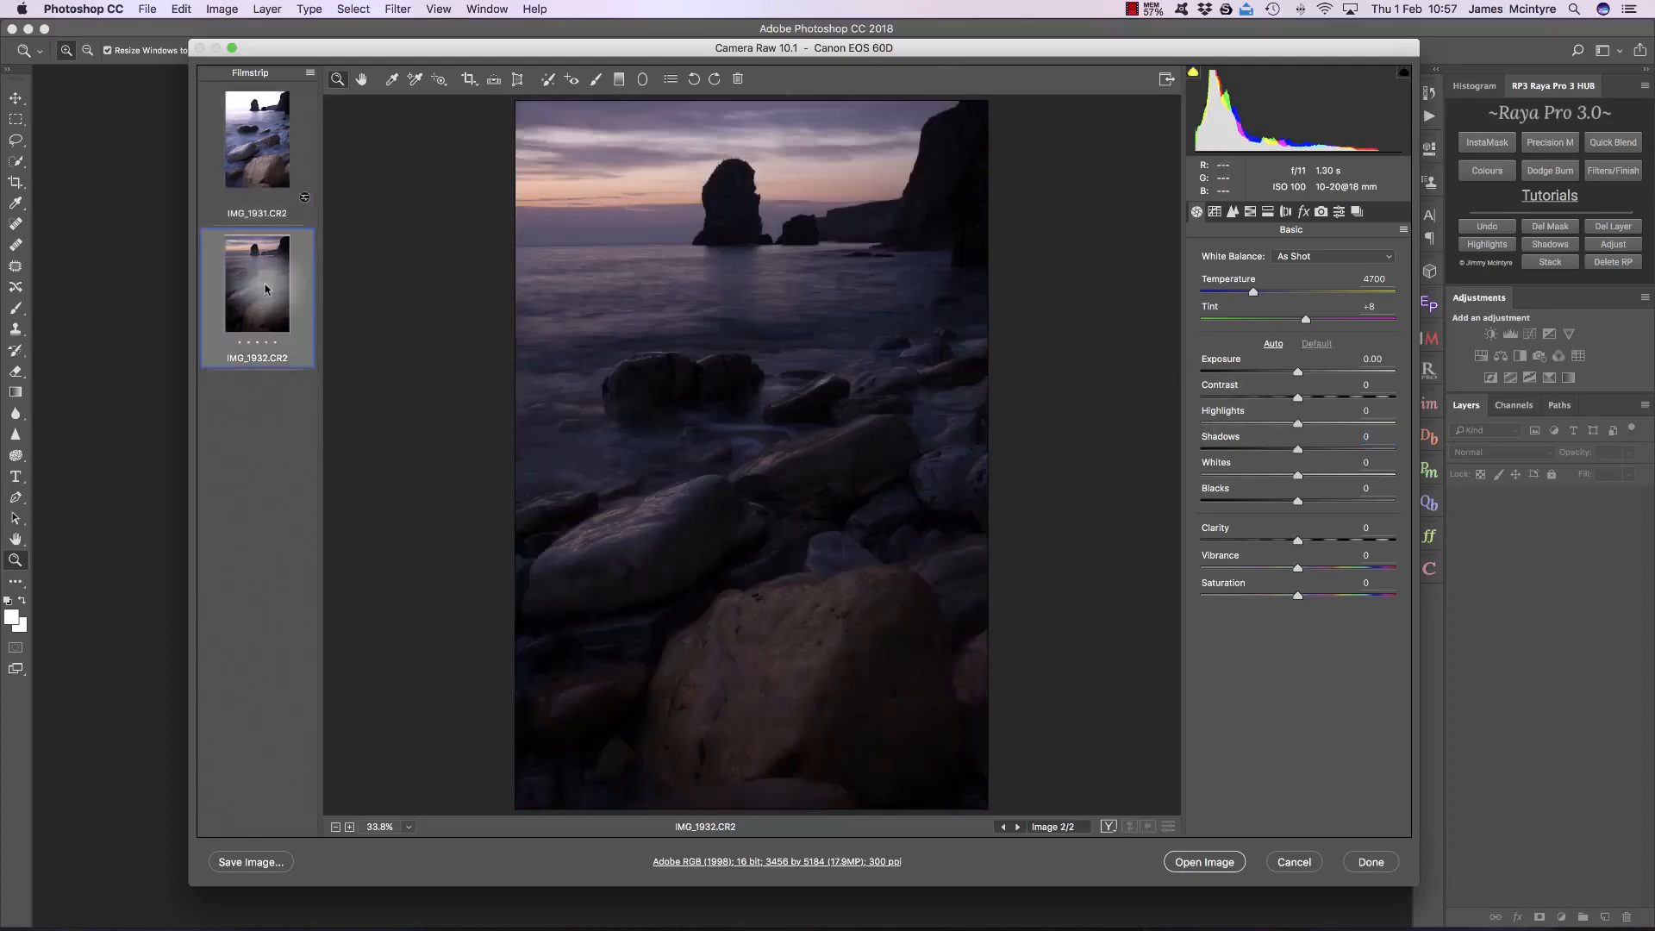
left_click(1328, 371)
left_click(1318, 446)
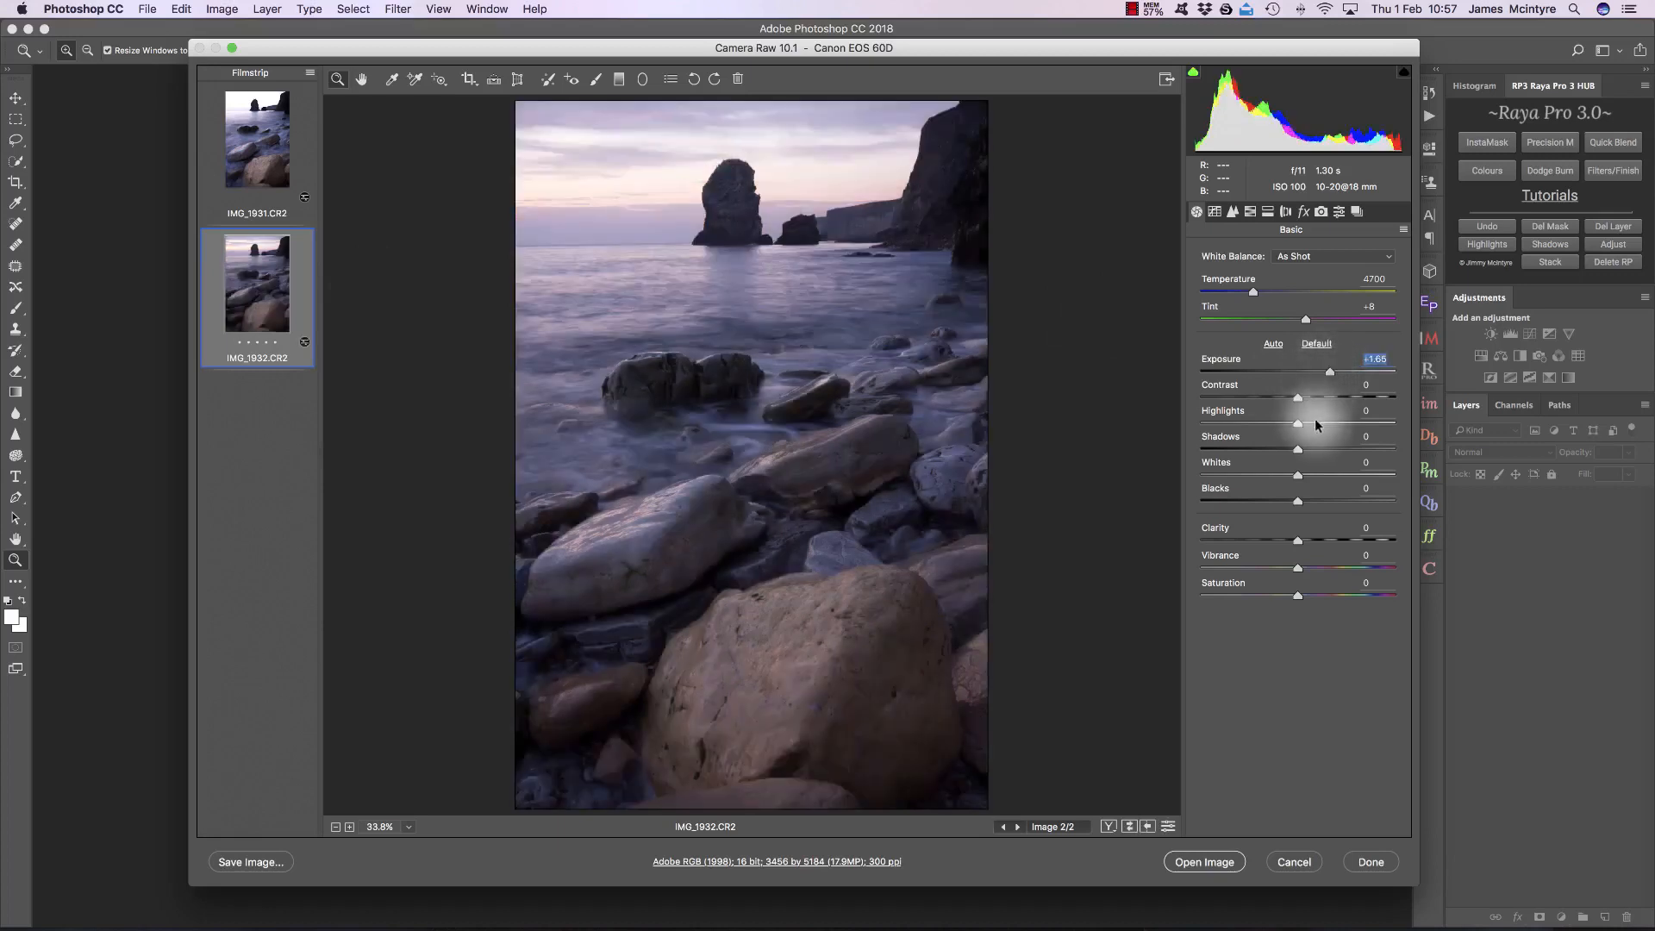
left_click(1325, 449)
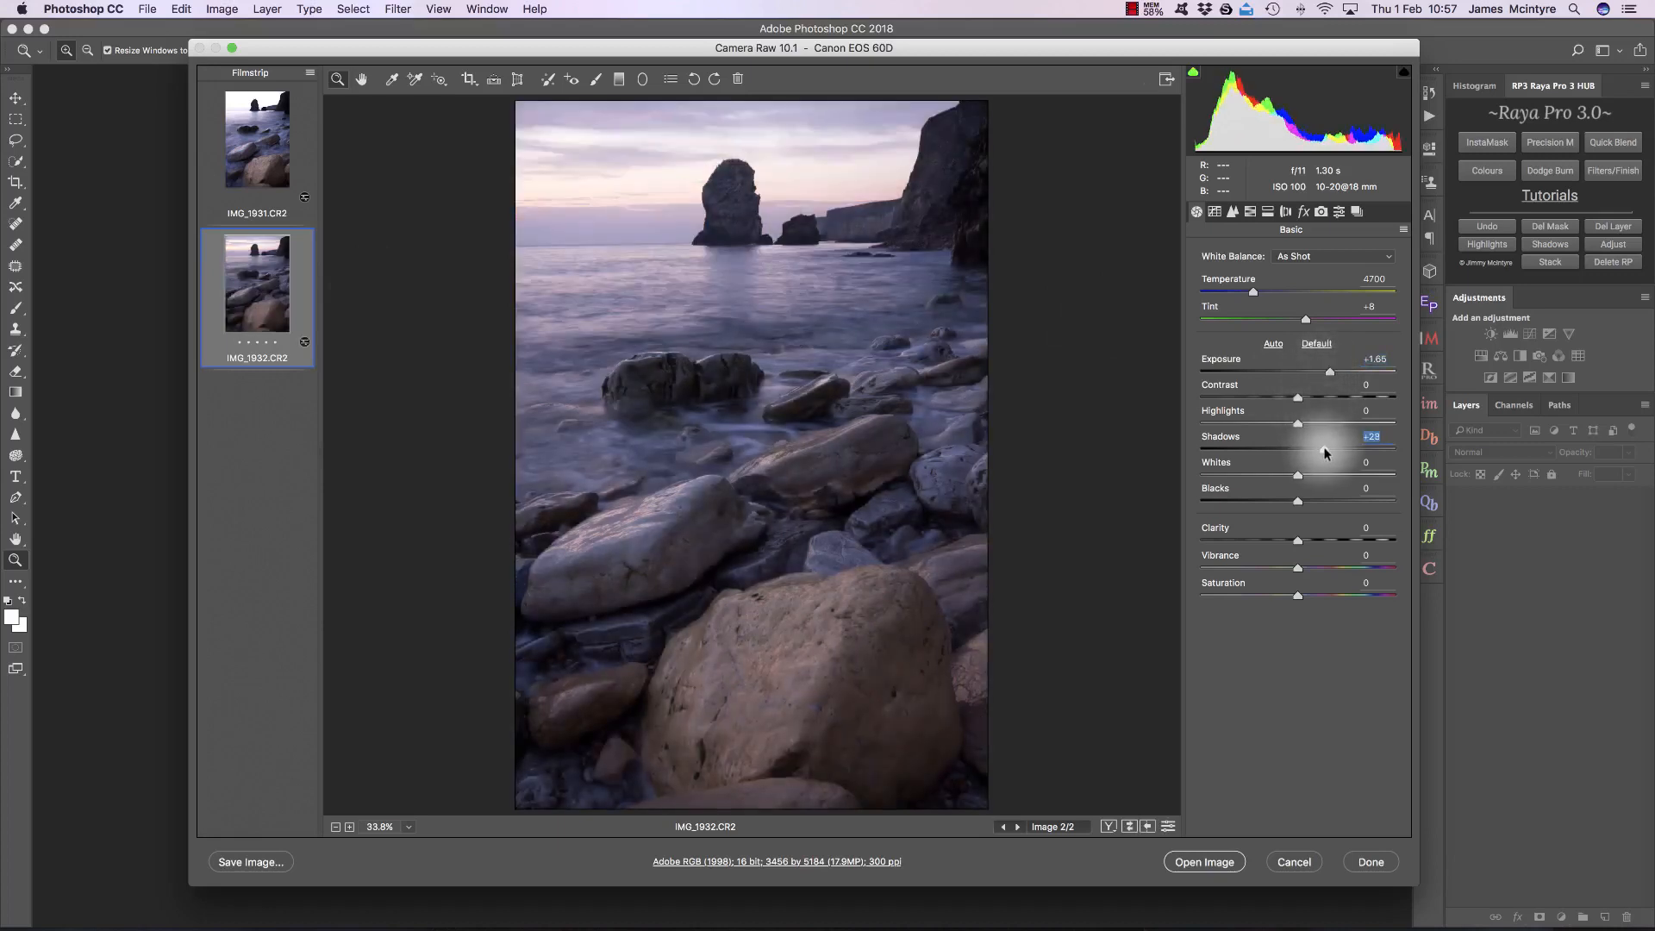
left_click(1288, 422)
left_click_drag(1240, 422, 1219, 422)
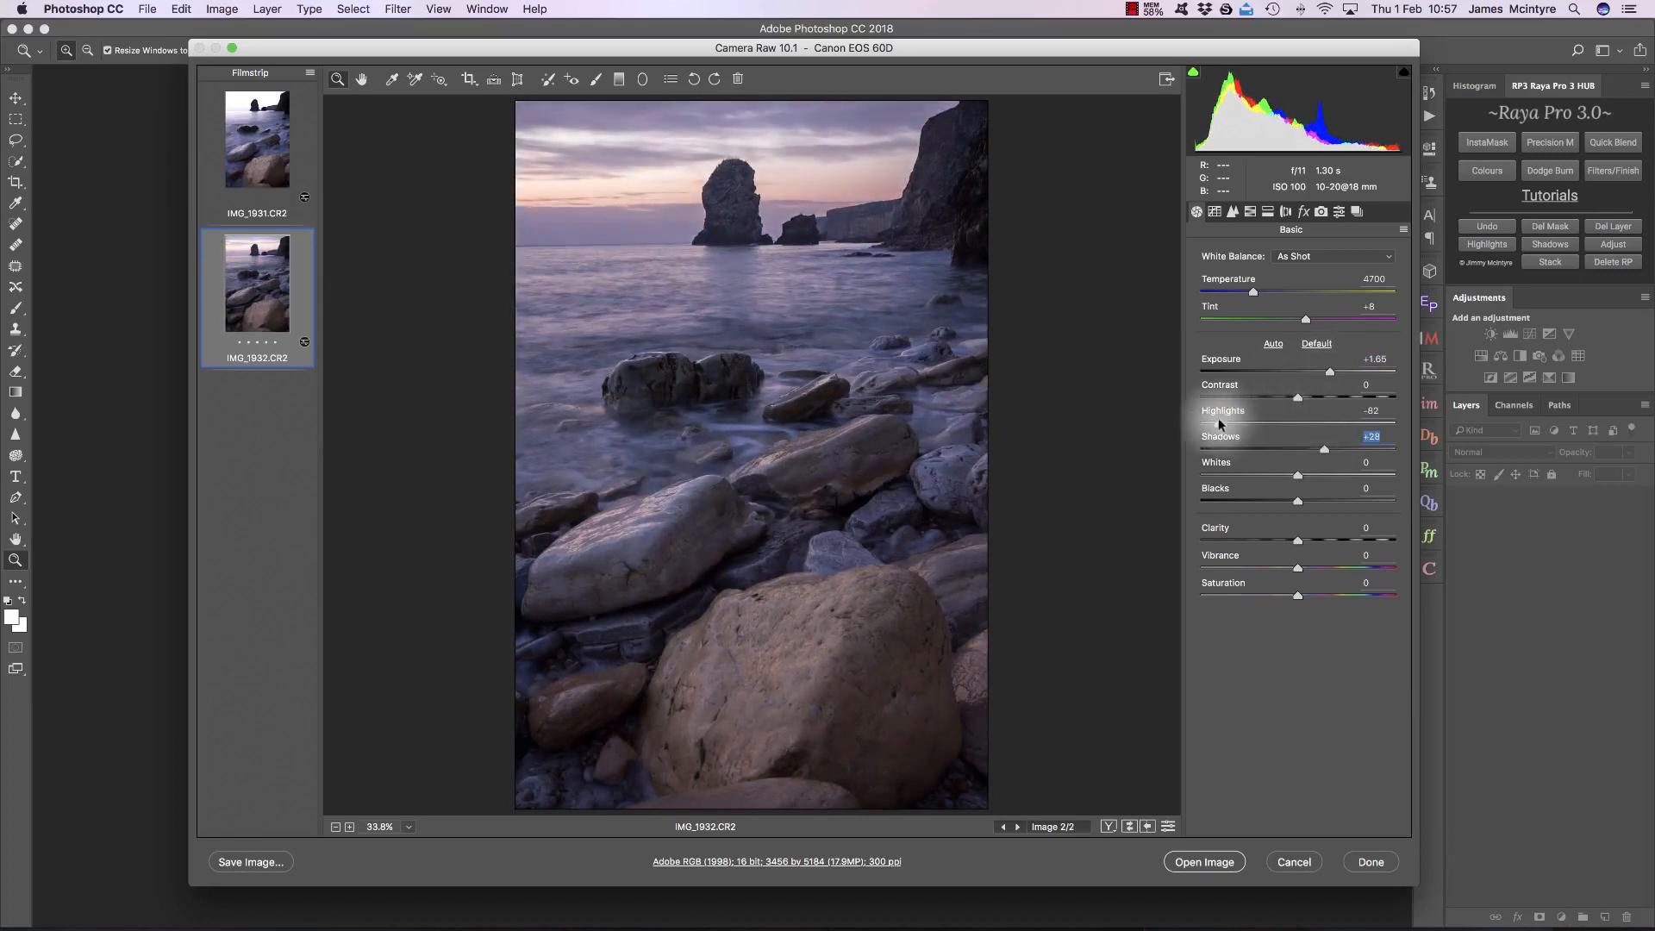
Step: Compare both adjusted exposures, open them together as smart objects, and stack them as layers in one document
left_click(257, 140)
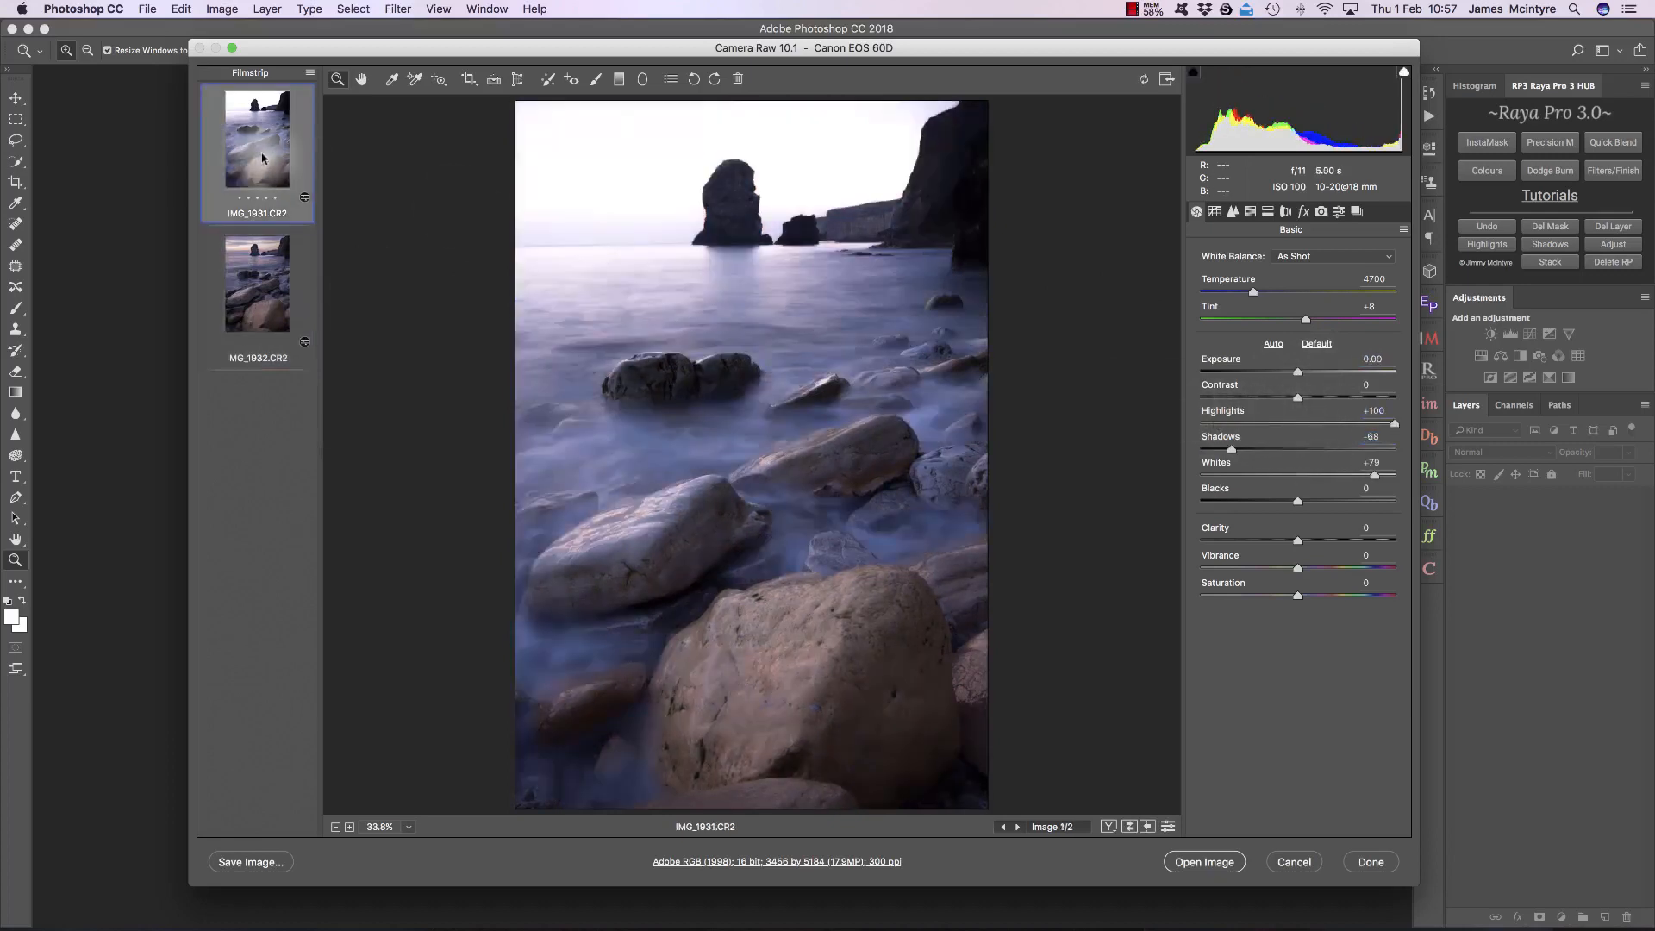
left_click(255, 263)
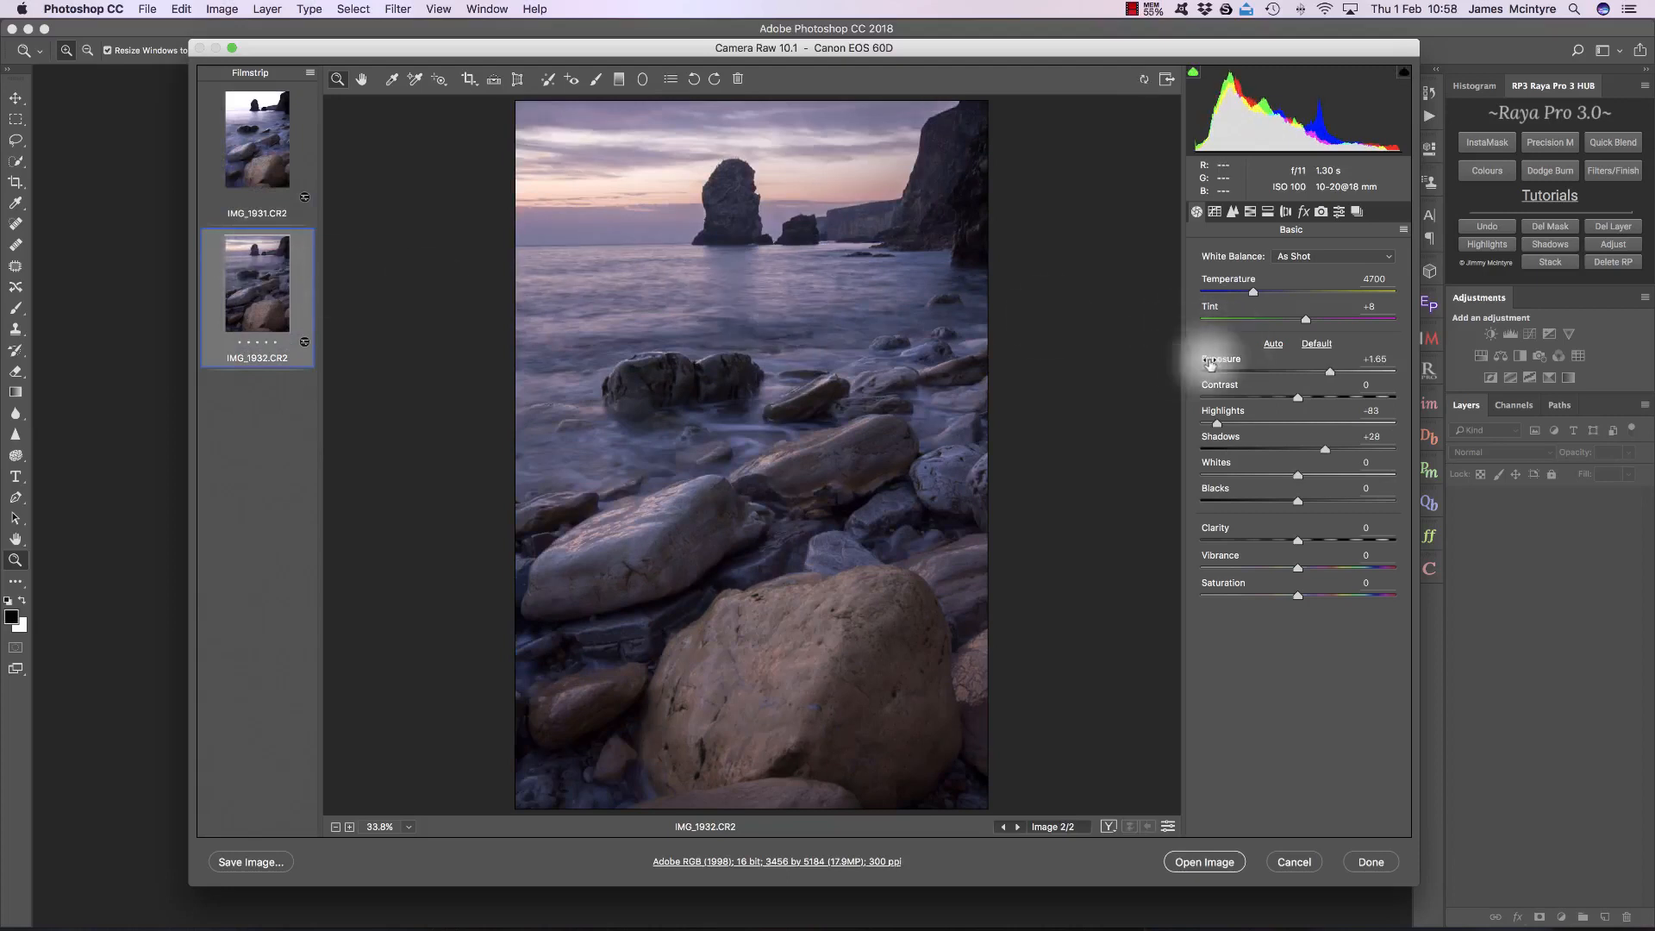
left_click(259, 143, "shift")
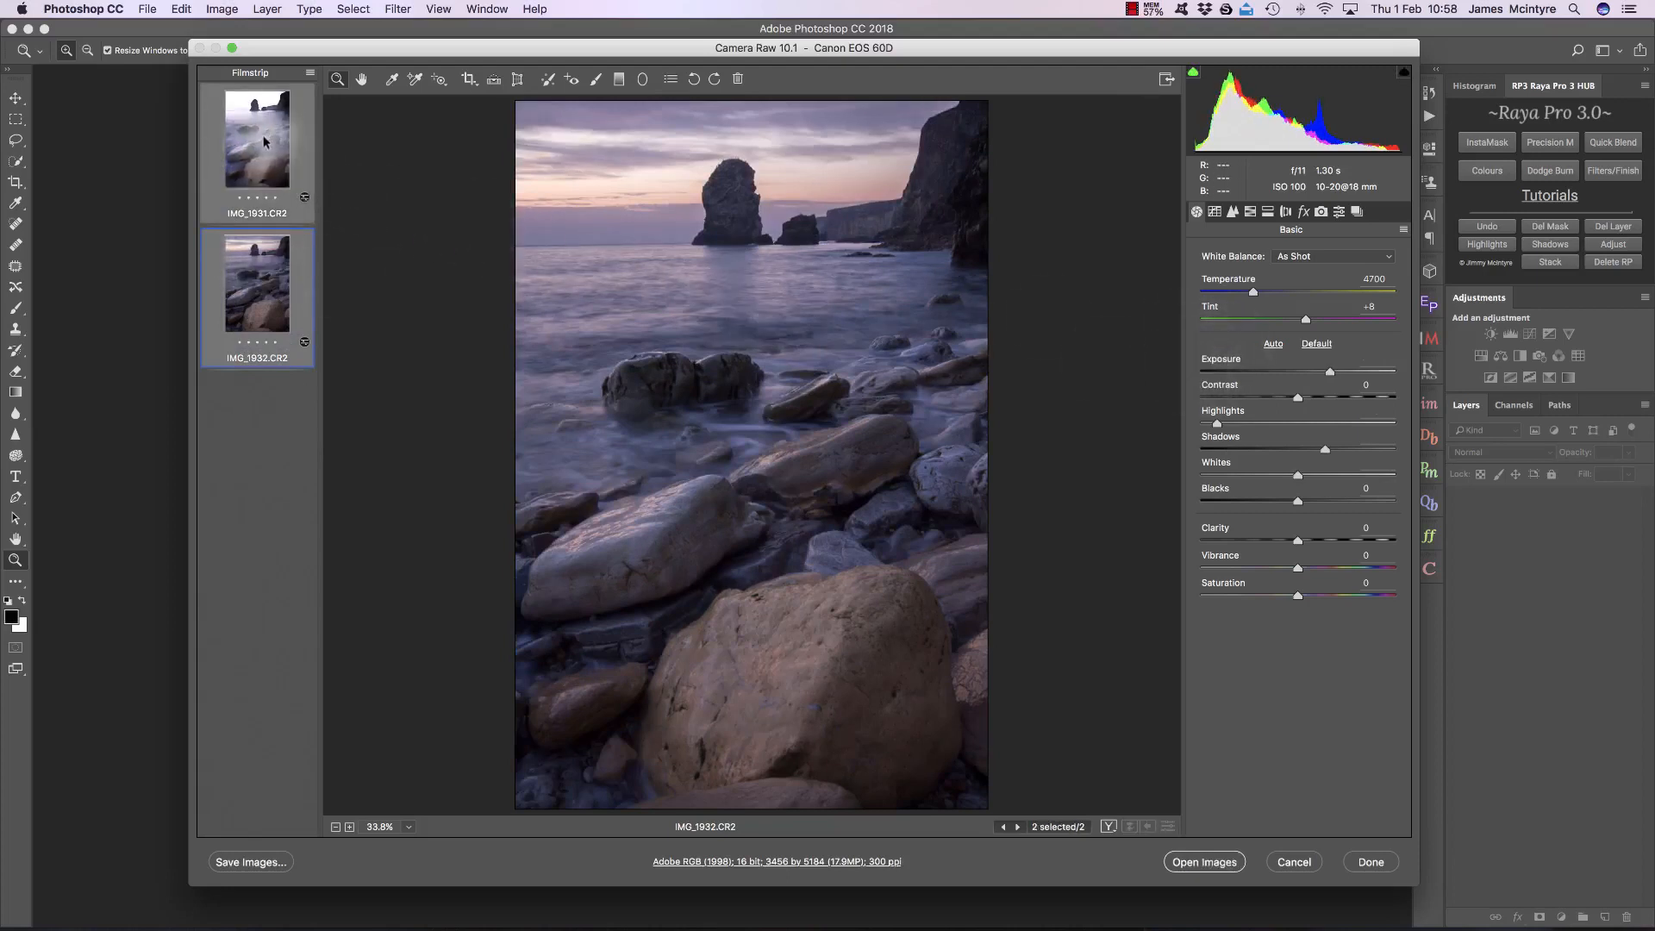
key("shift")
left_click(1195, 869, "shift")
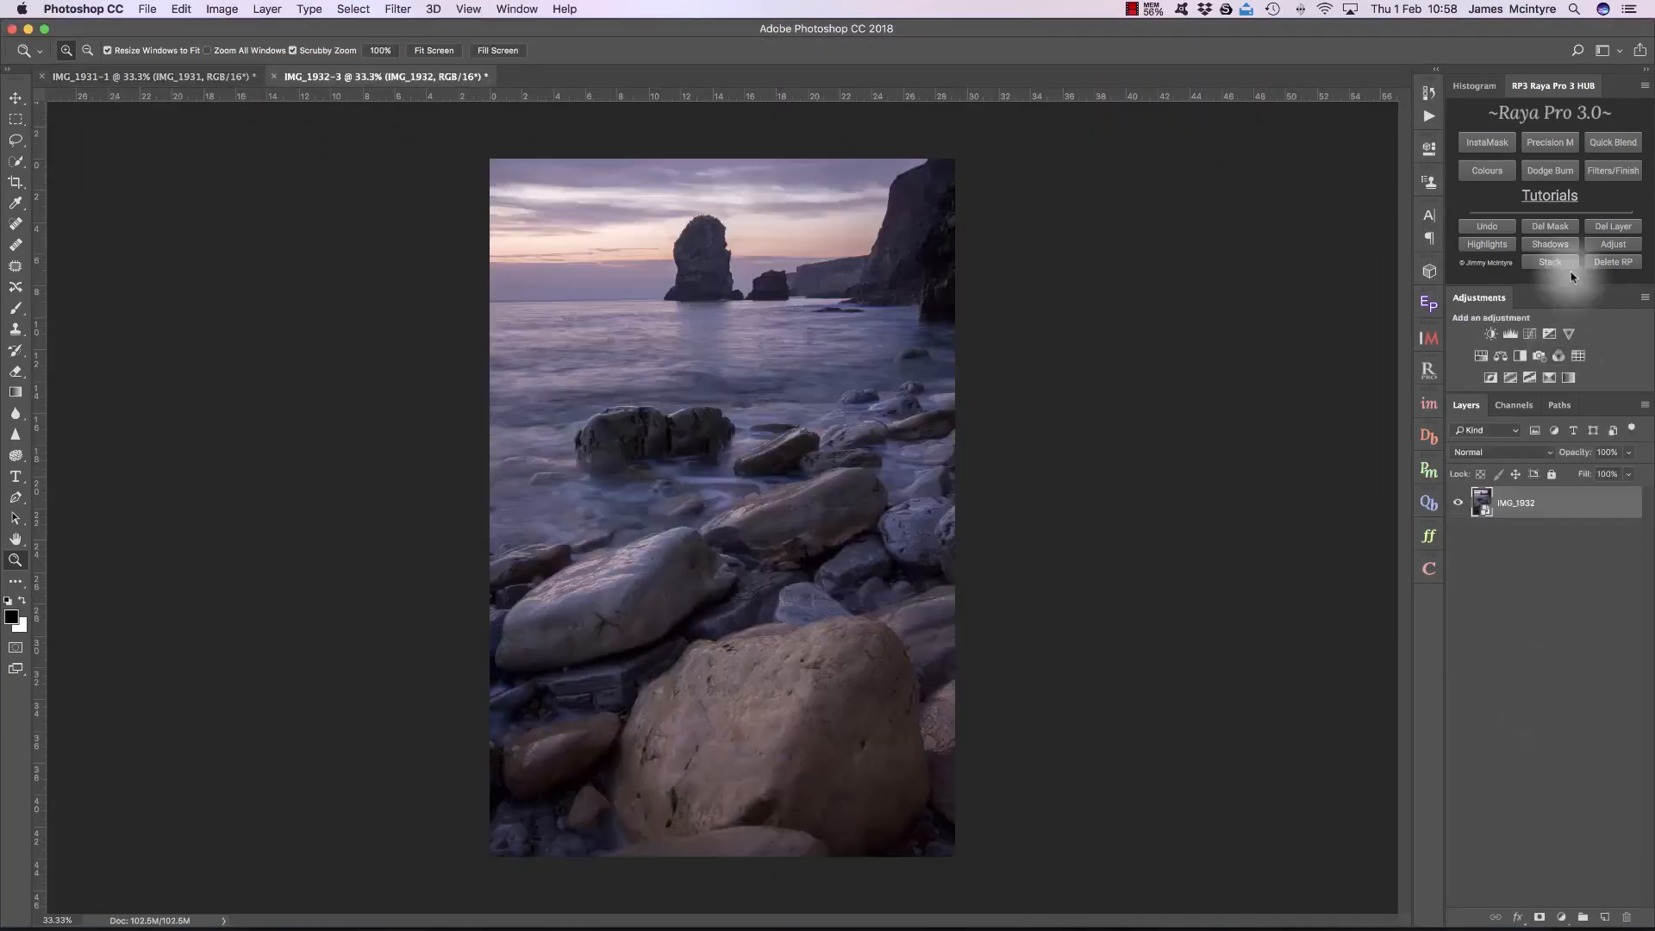
left_click(1565, 265)
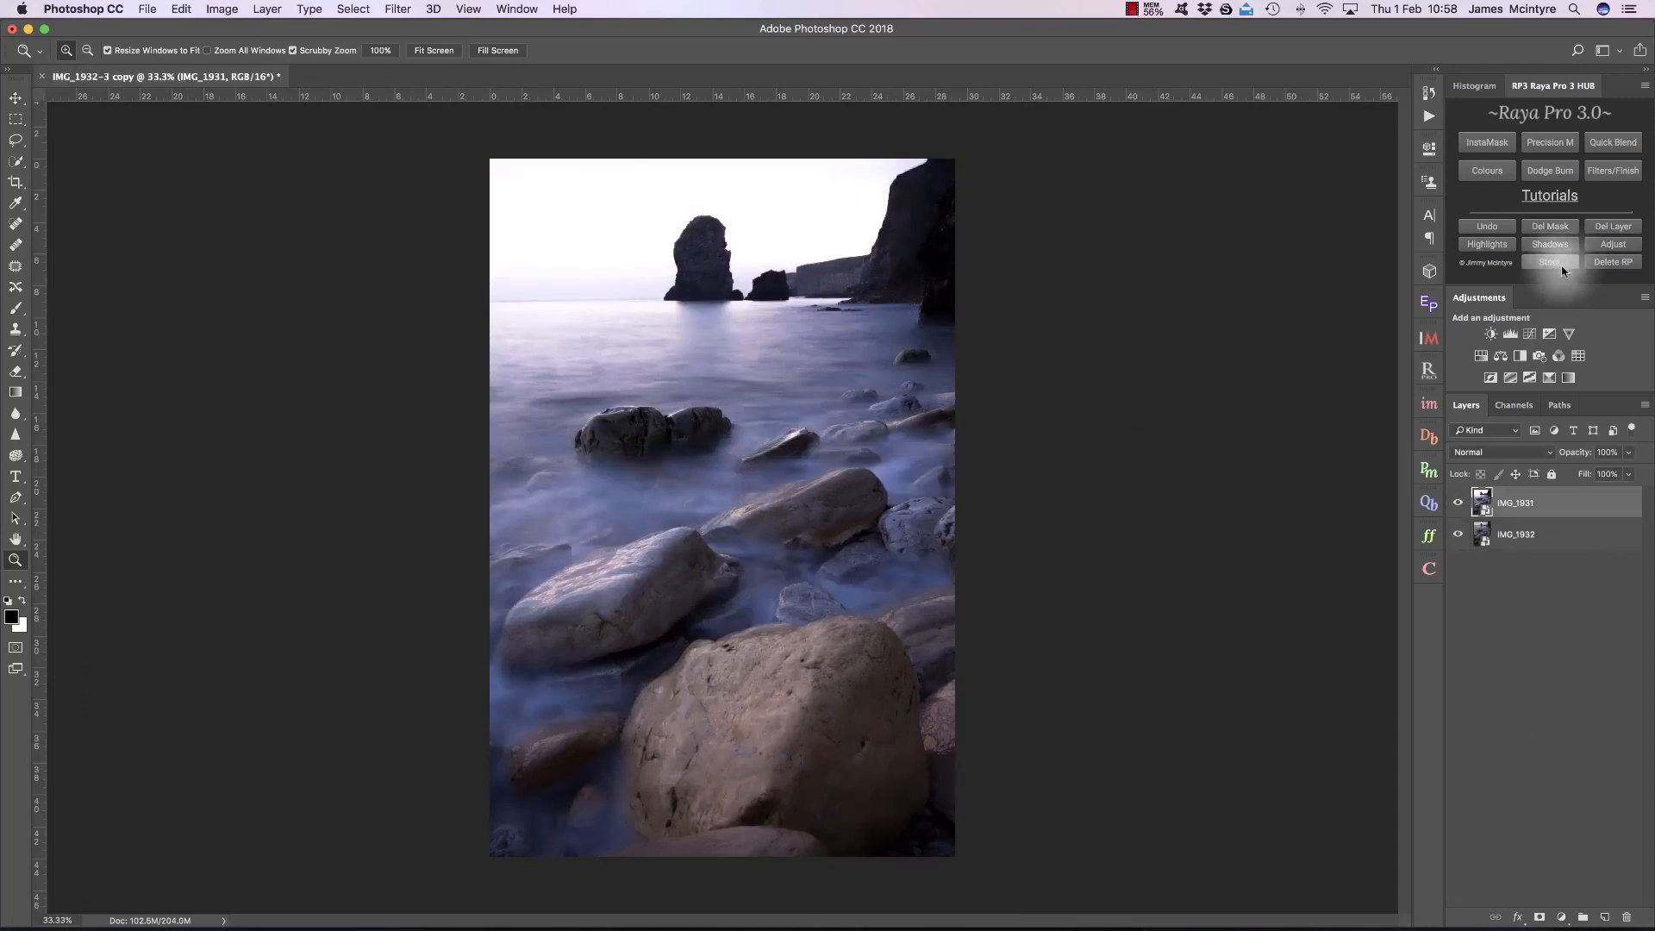
Step: Move the IMG_1931 layer below IMG_1932, and compare the exposures by toggling IMG_1932's visibility
left_click_drag(1563, 502, 1563, 538)
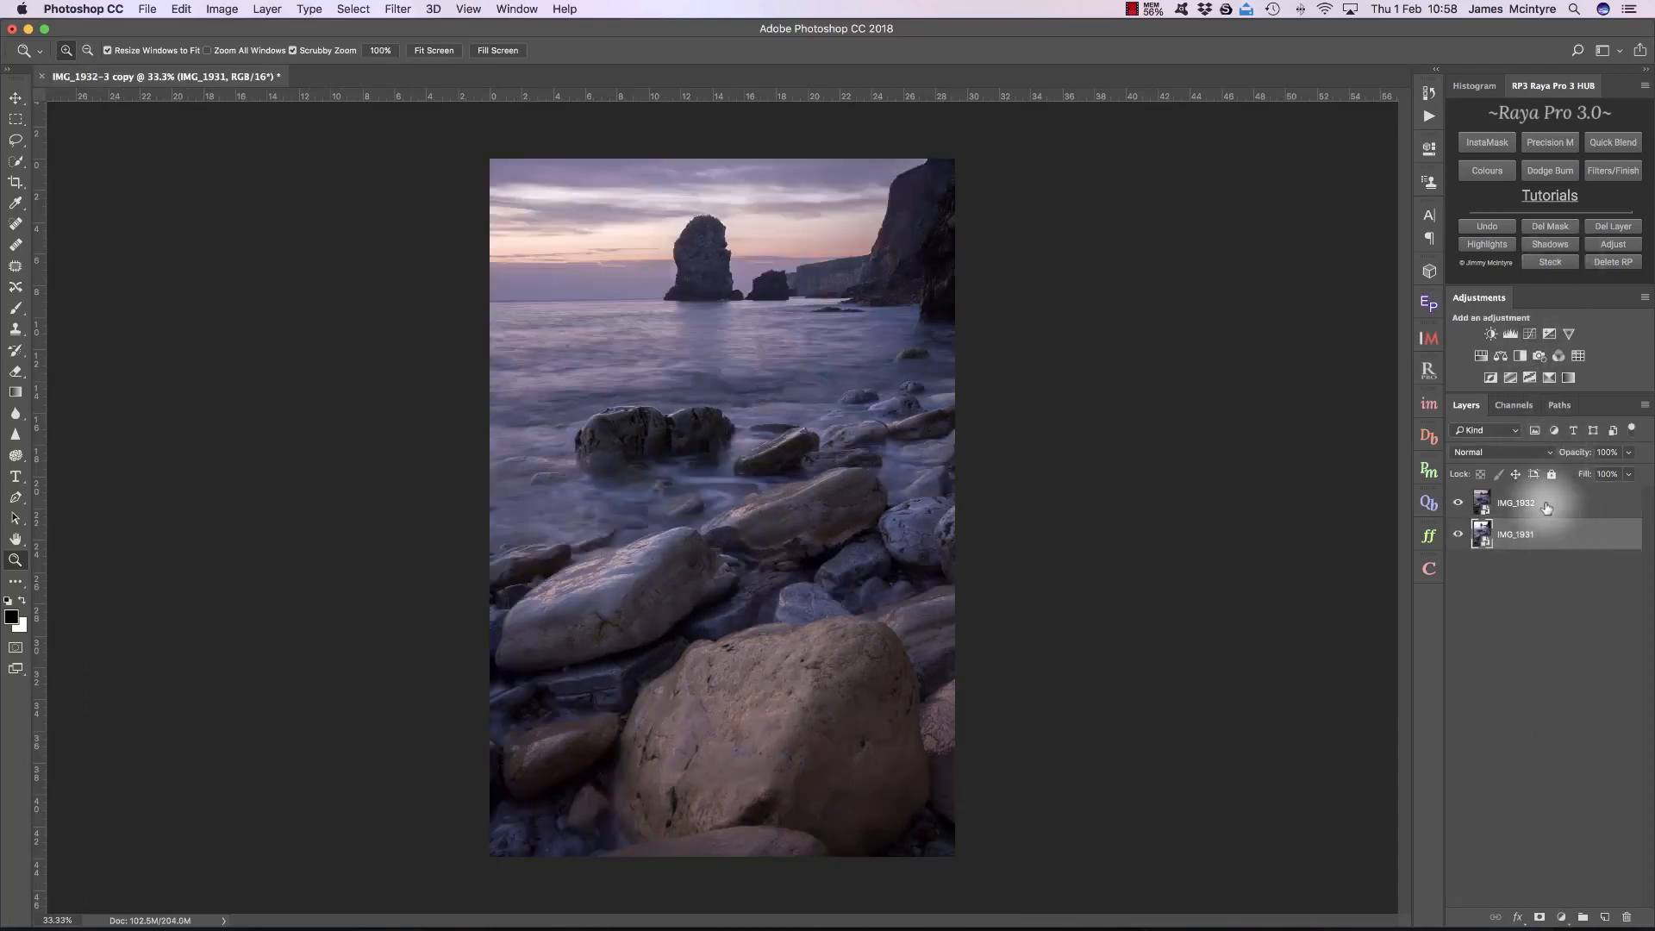
left_click(1504, 504)
left_click(1457, 503)
left_click(1457, 502)
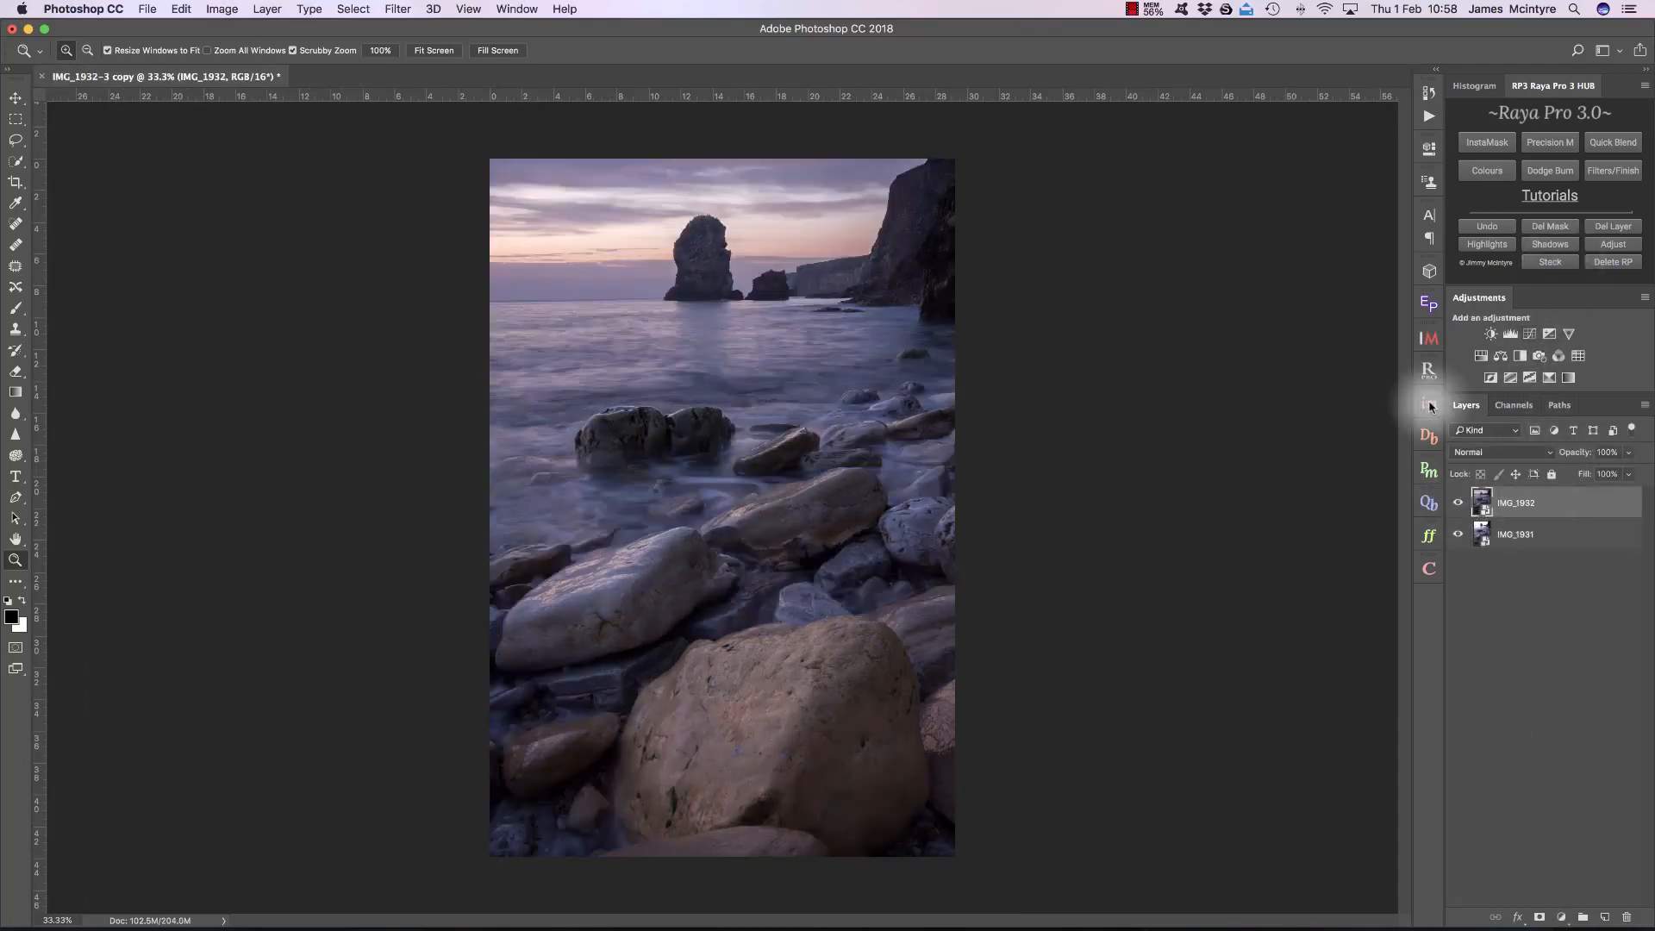
Step: With IMG_1932 hidden, create a Brights 1 luminosity mask from IMG_1931, set its midtones to 60, and load it as a selection
left_click(1429, 405)
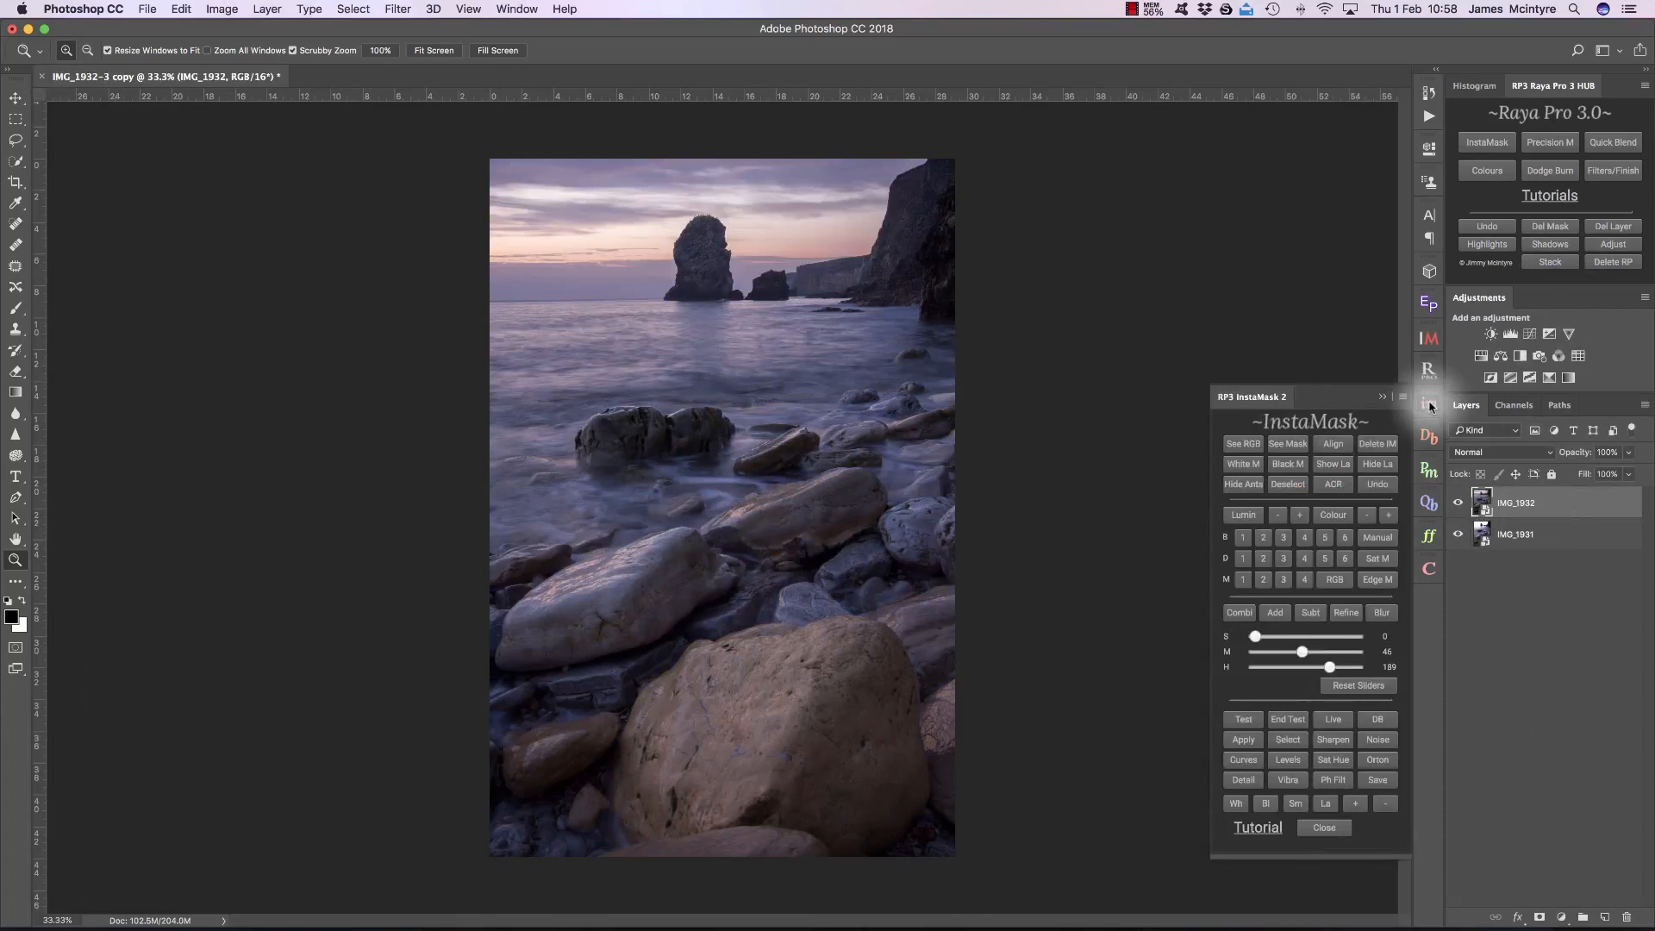
left_click(1380, 465)
left_click(1250, 538)
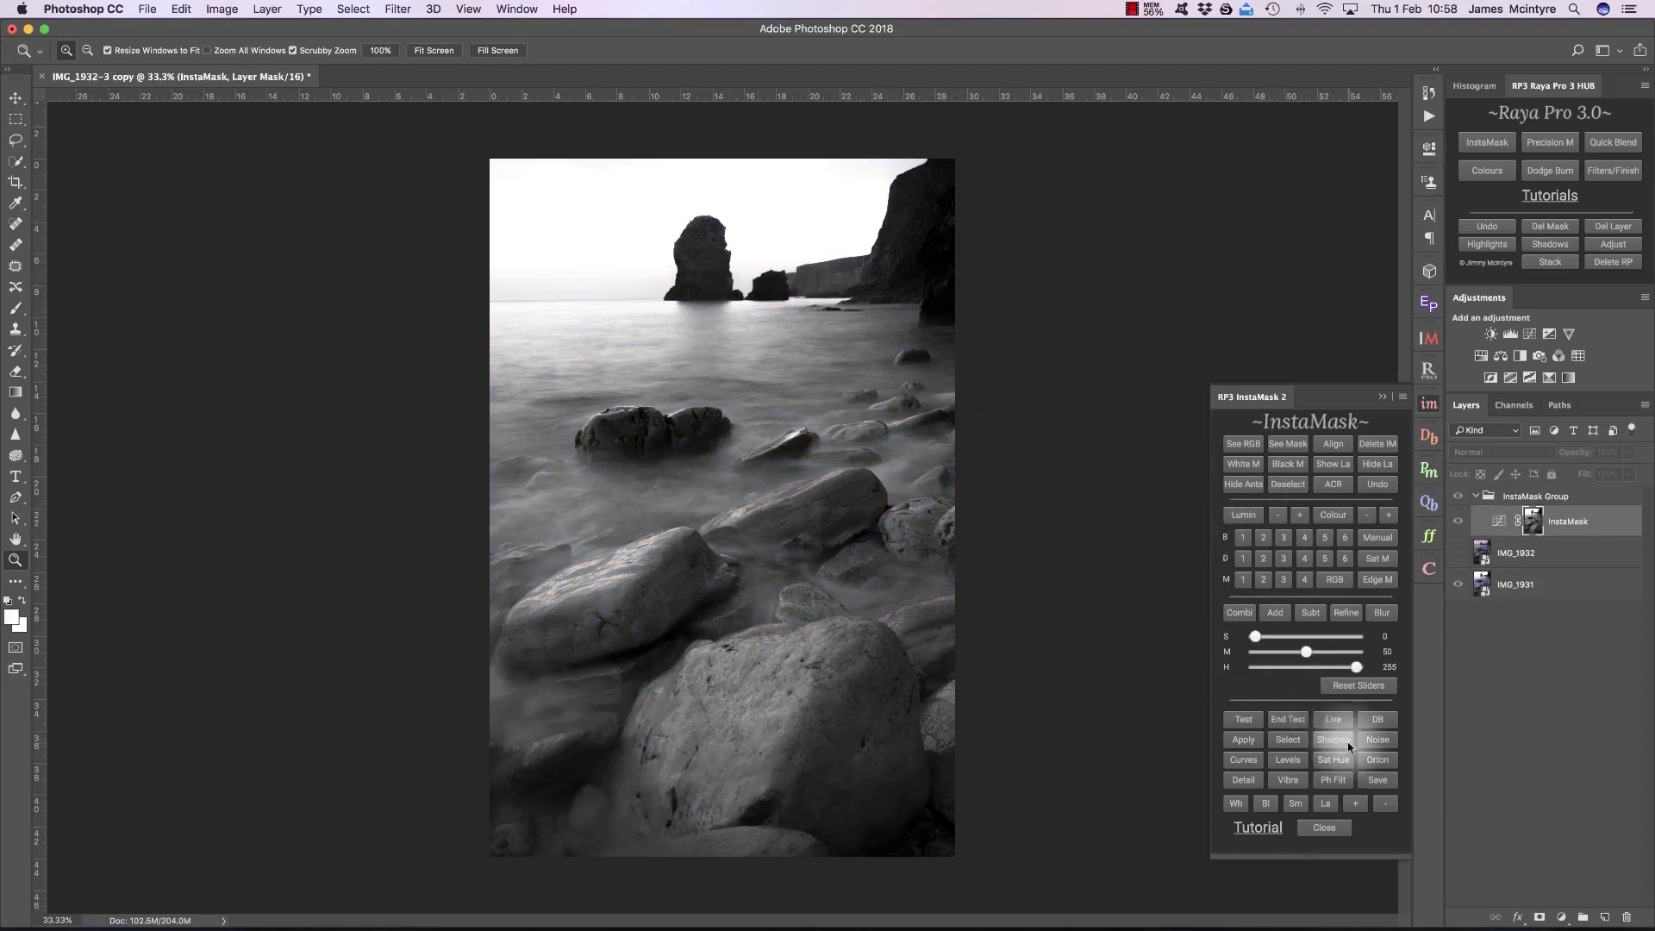
left_click_drag(1307, 652, 1316, 652)
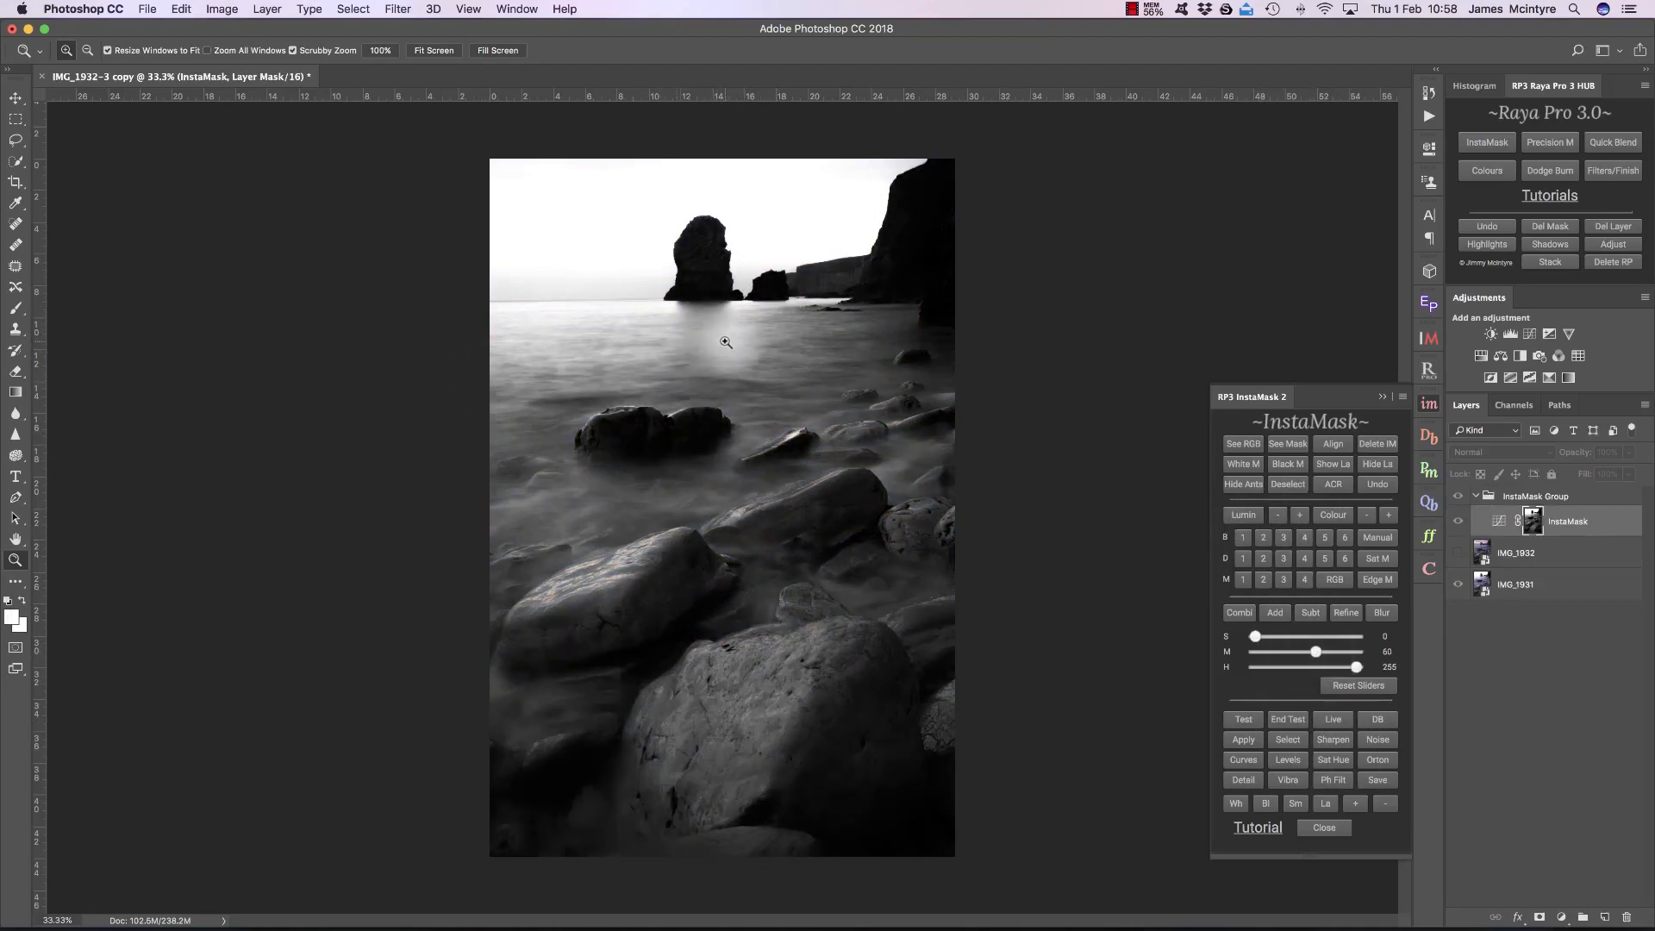
left_click(1288, 740)
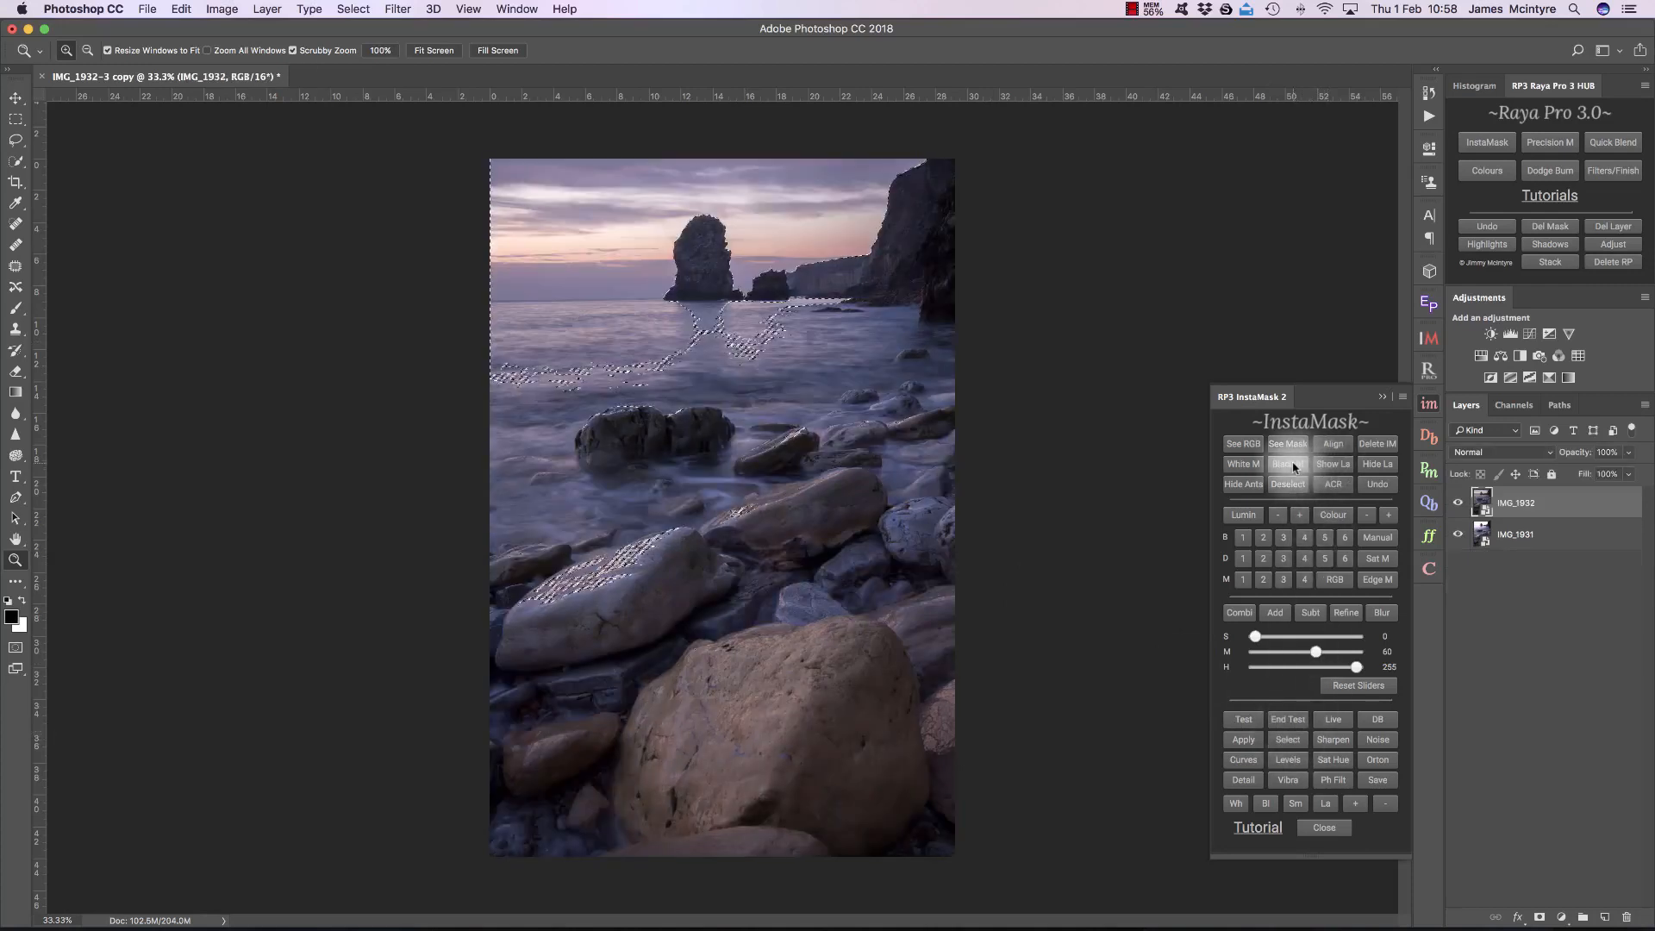
Step: Add a black mask to IMG_1932, paint white over the sky through the selection with a 1500 px brush, and compare the blend
left_click(1288, 464)
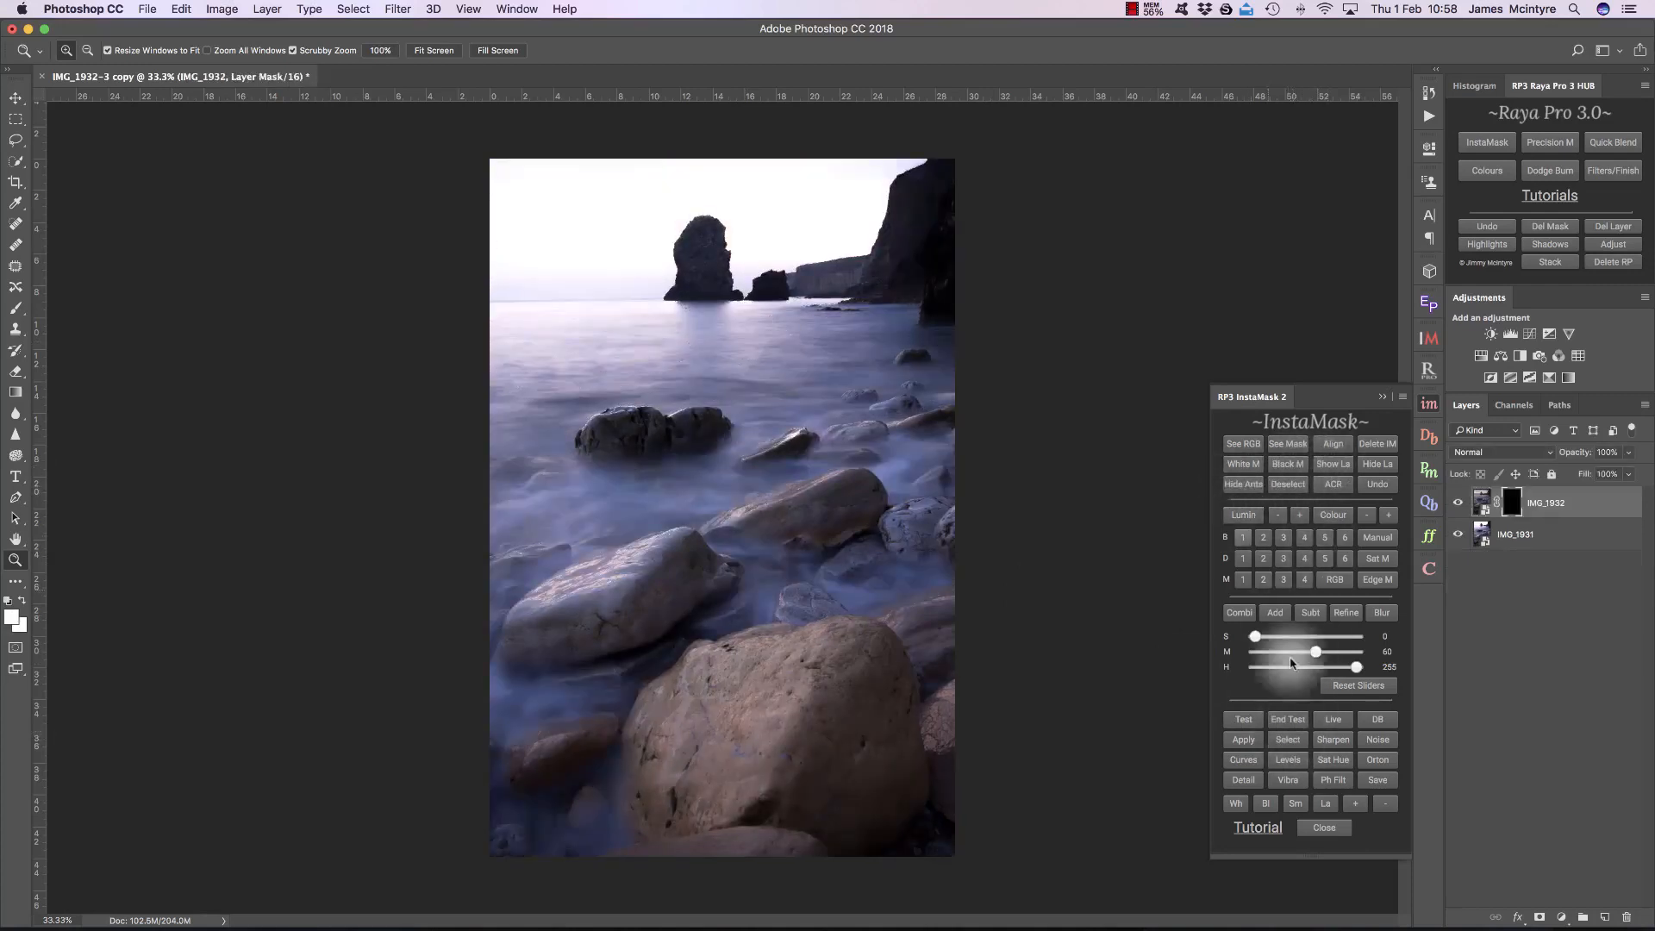
left_click(1236, 803)
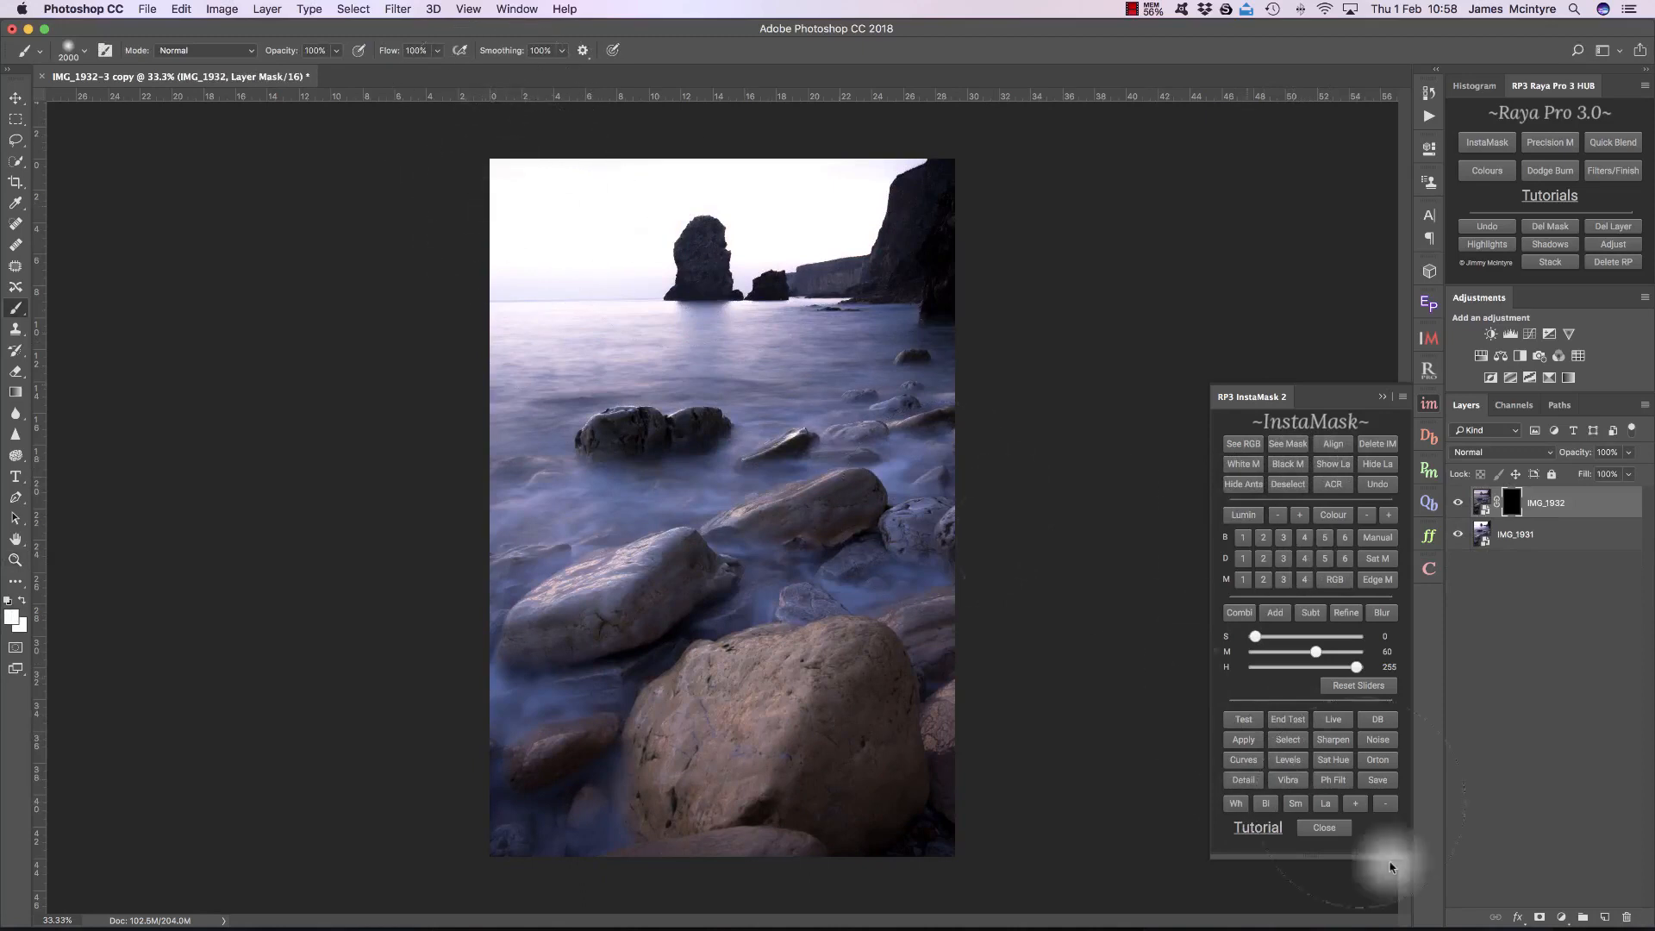
left_click(1385, 804)
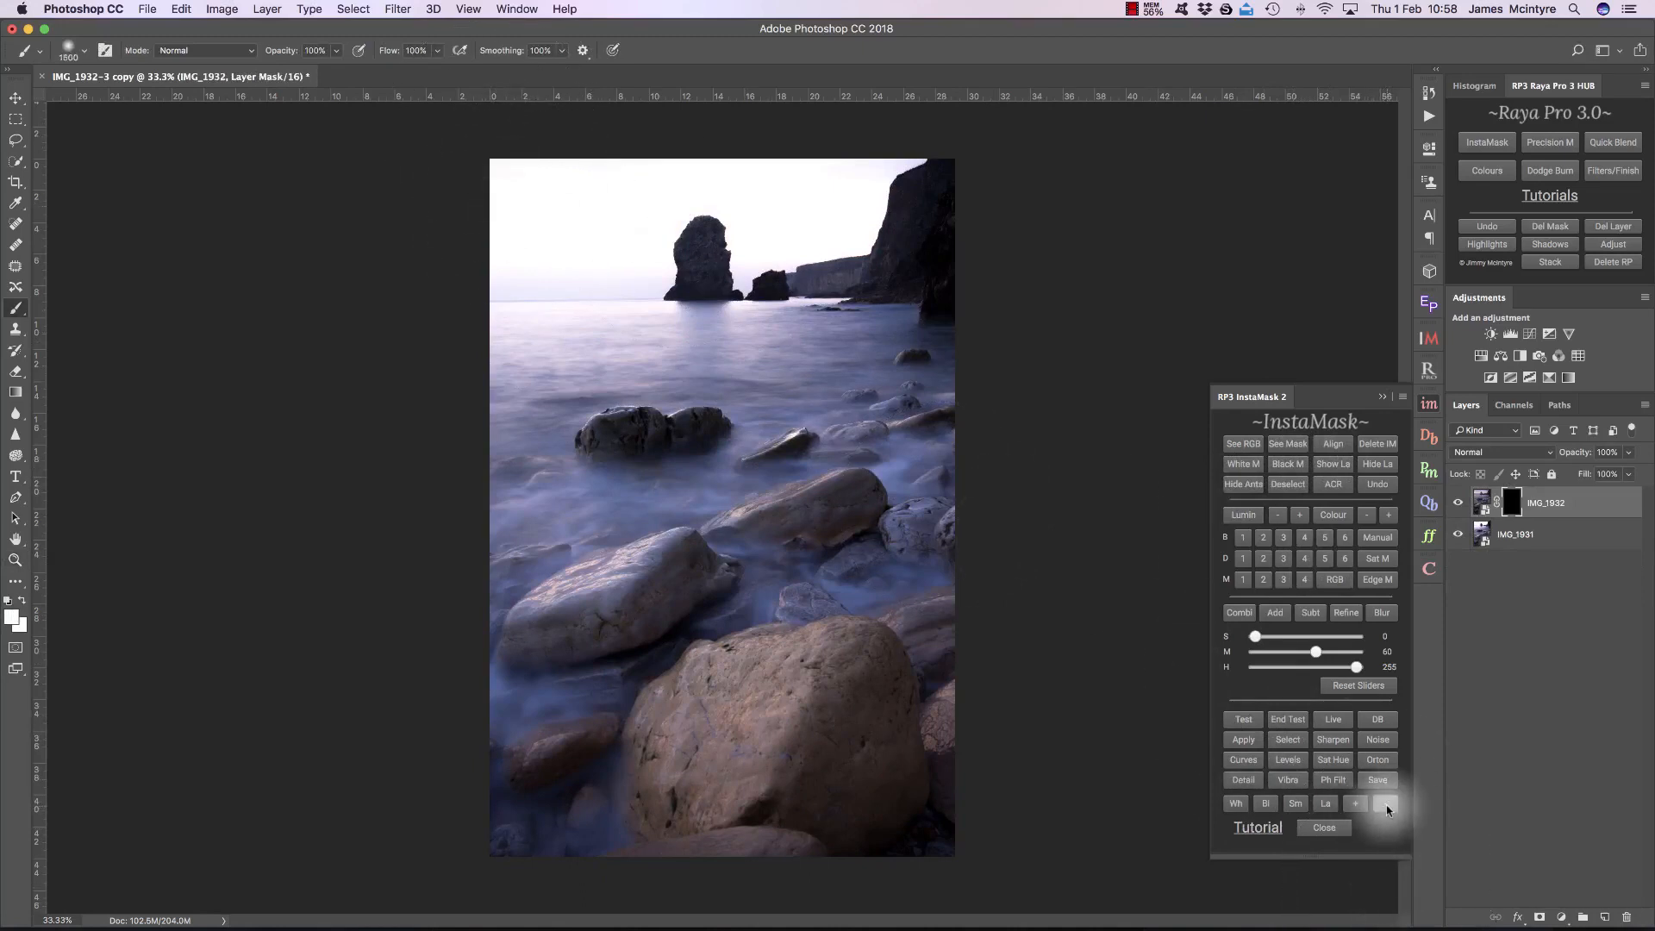
mouse_move(573, 241)
left_mouse_down()
mouse_move(524, 206)
mouse_move(700, 206)
mouse_move(943, 169)
mouse_move(841, 217)
mouse_move(619, 243)
mouse_move(353, 240)
mouse_move(702, 248)
mouse_move(762, 265)
mouse_move(633, 293)
mouse_move(382, 288)
mouse_move(735, 286)
mouse_move(764, 276)
mouse_move(565, 283)
mouse_move(493, 308)
mouse_move(531, 223)
mouse_move(735, 225)
mouse_move(879, 172)
mouse_move(500, 200)
left_mouse_up()
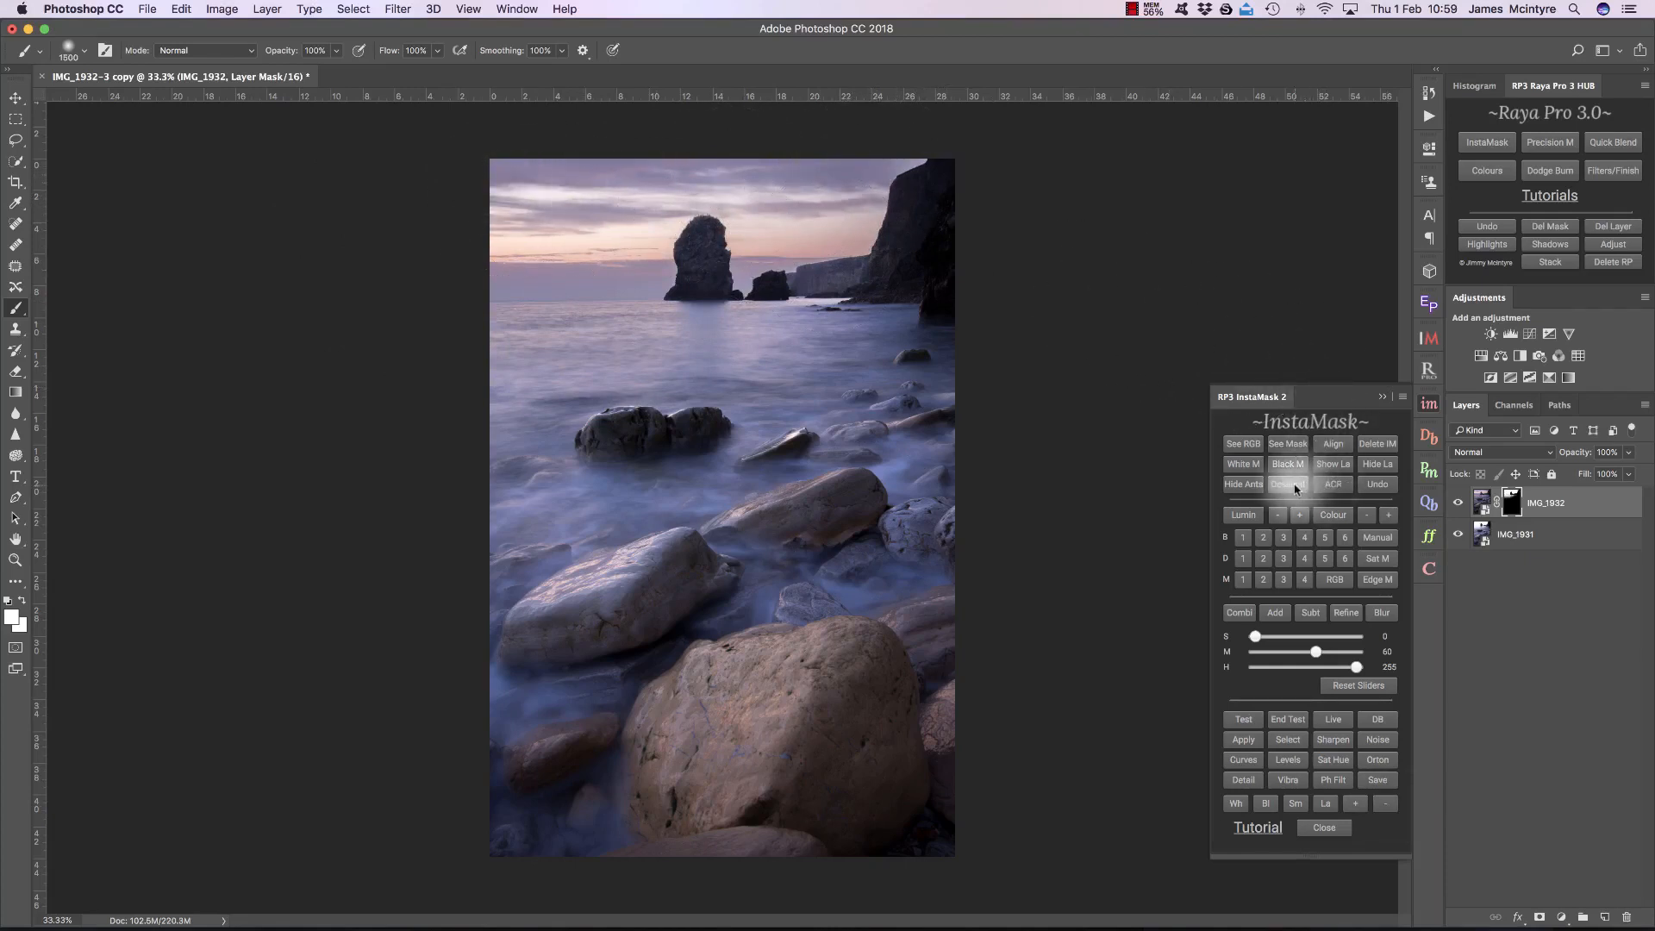
left_click(1383, 397)
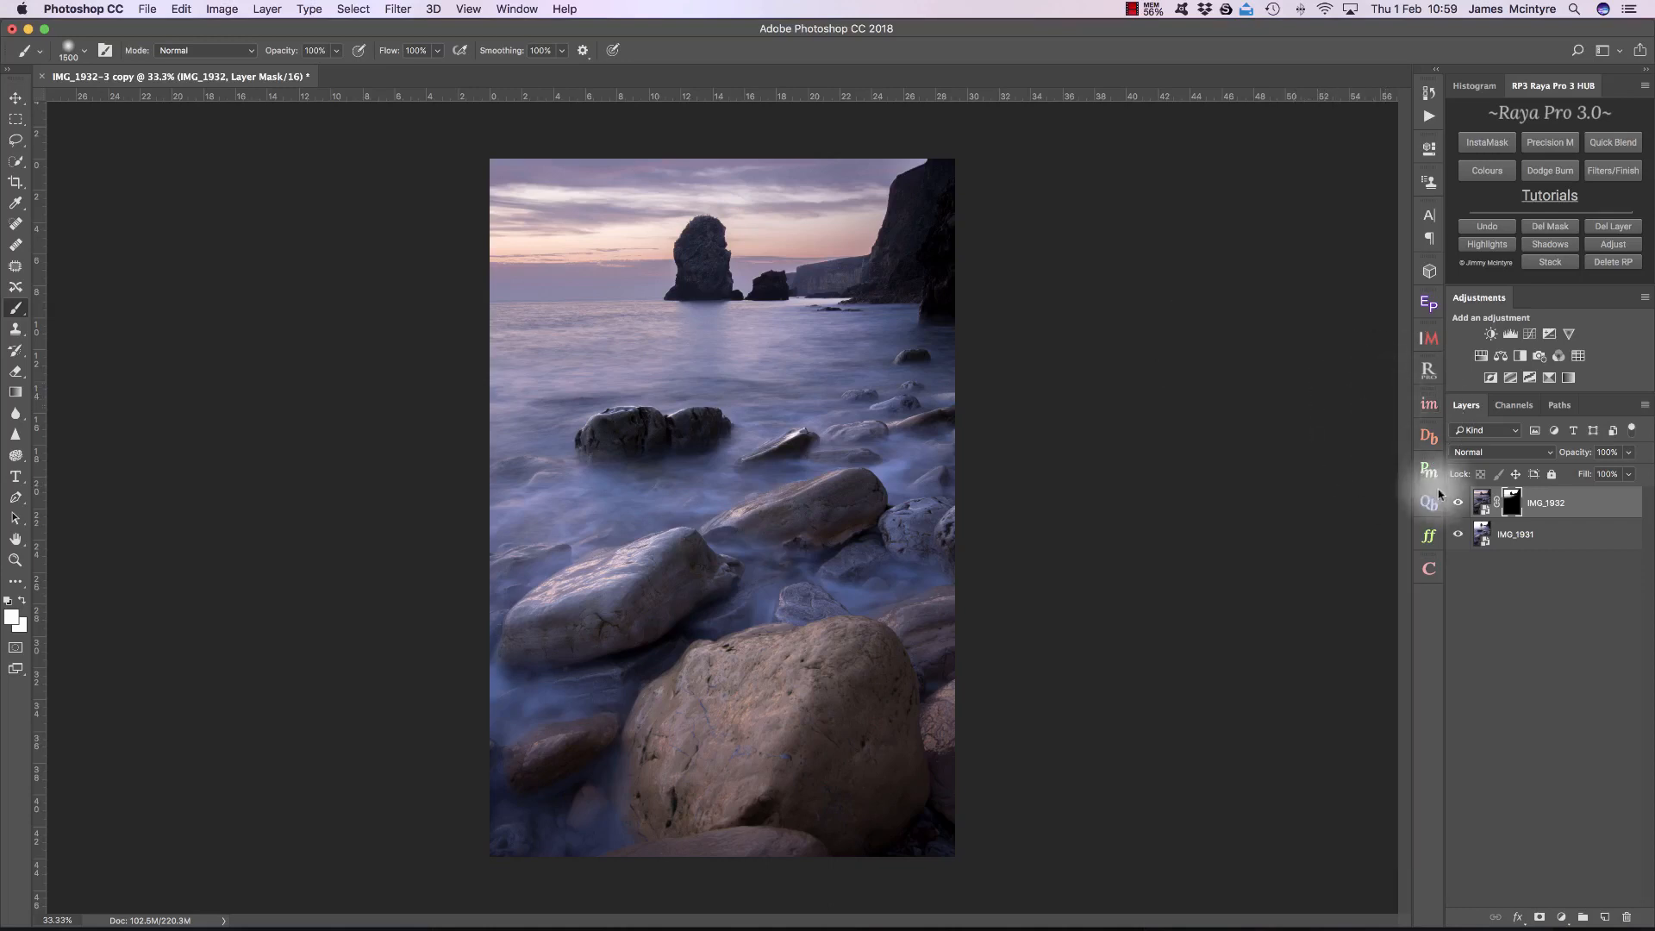
left_click(1461, 503)
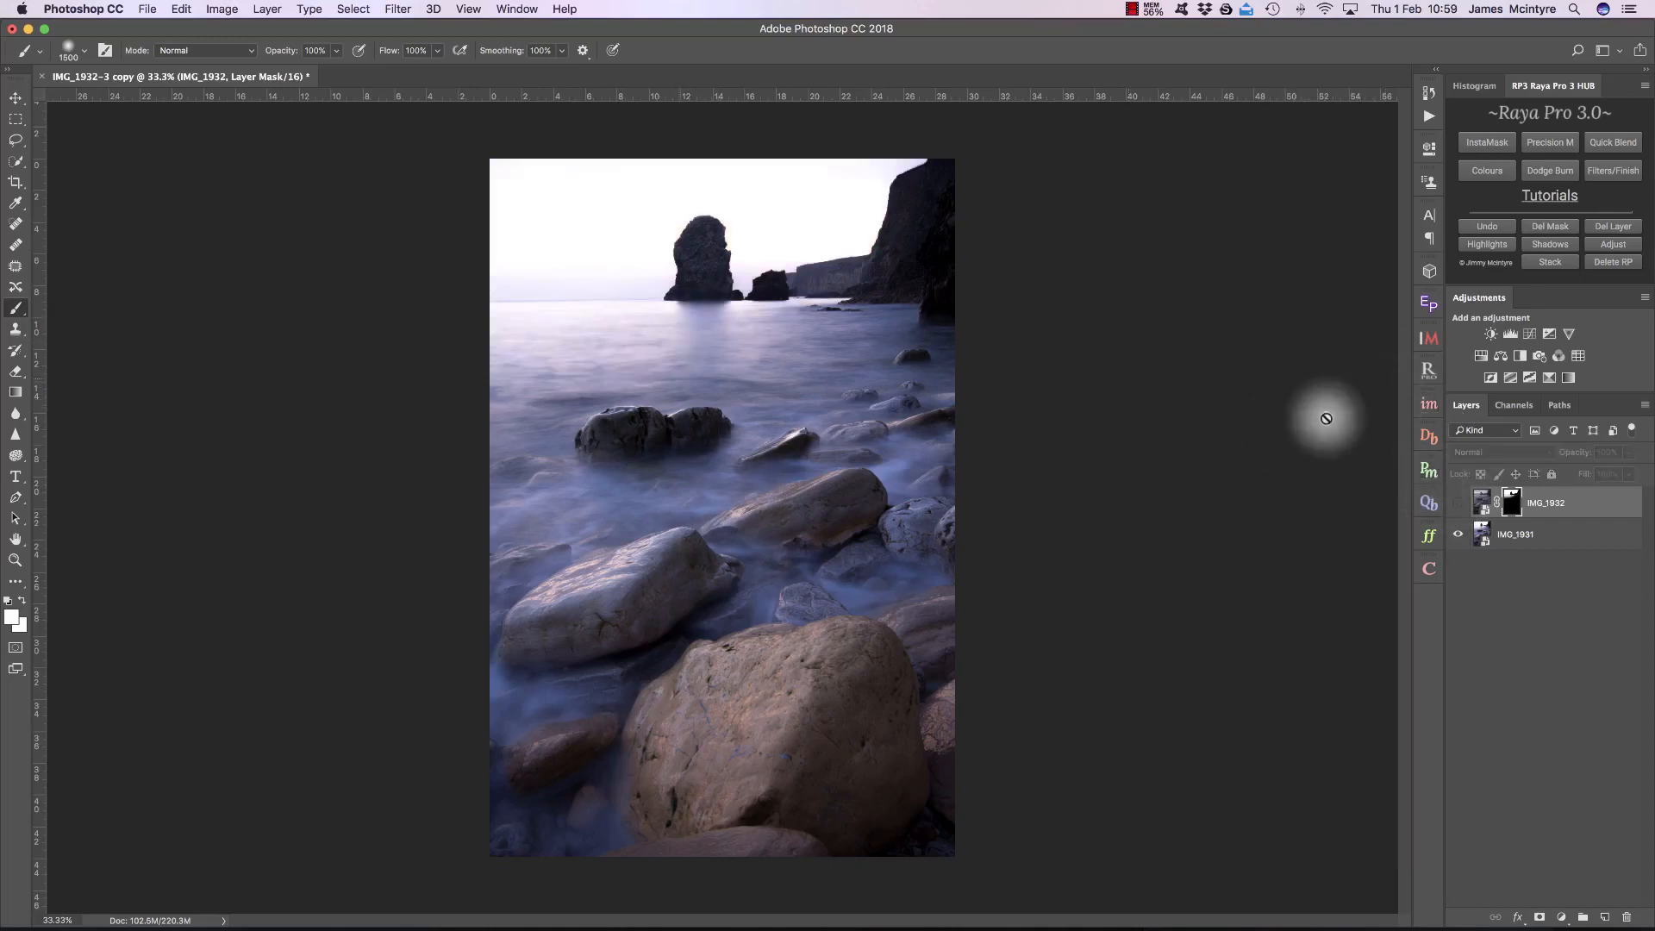
left_click(1458, 504)
Step: Reopen the raw settings of the IMG_1931 smart object, reset them to default, and lower Highlights
left_click(1500, 537)
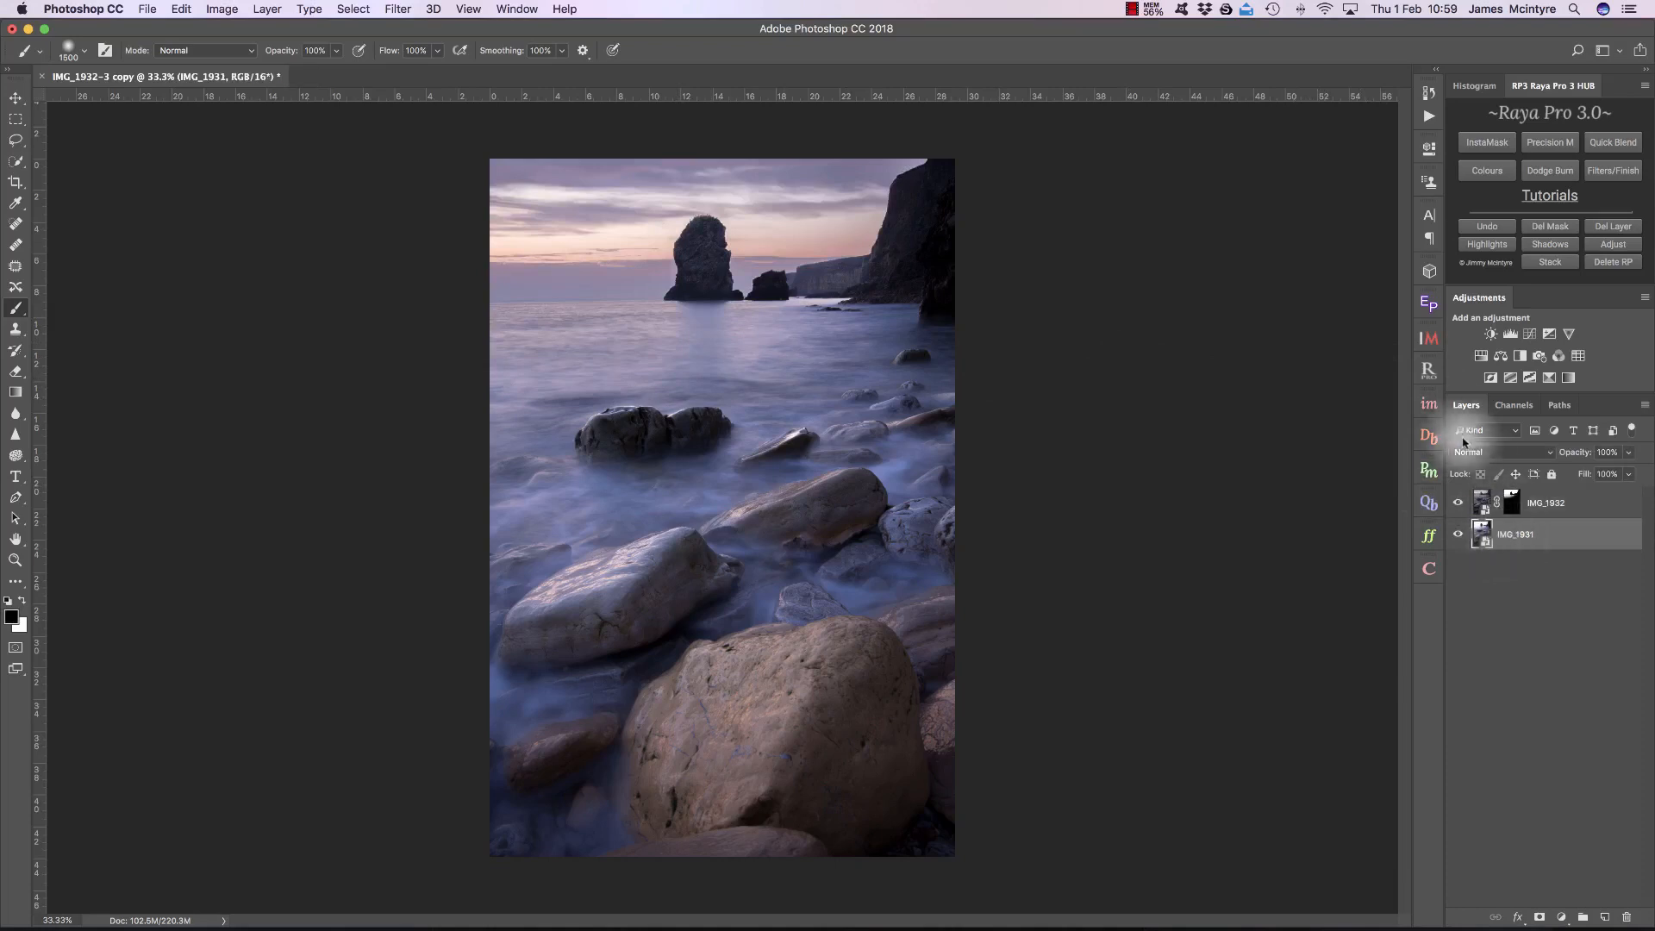
left_click(1426, 413)
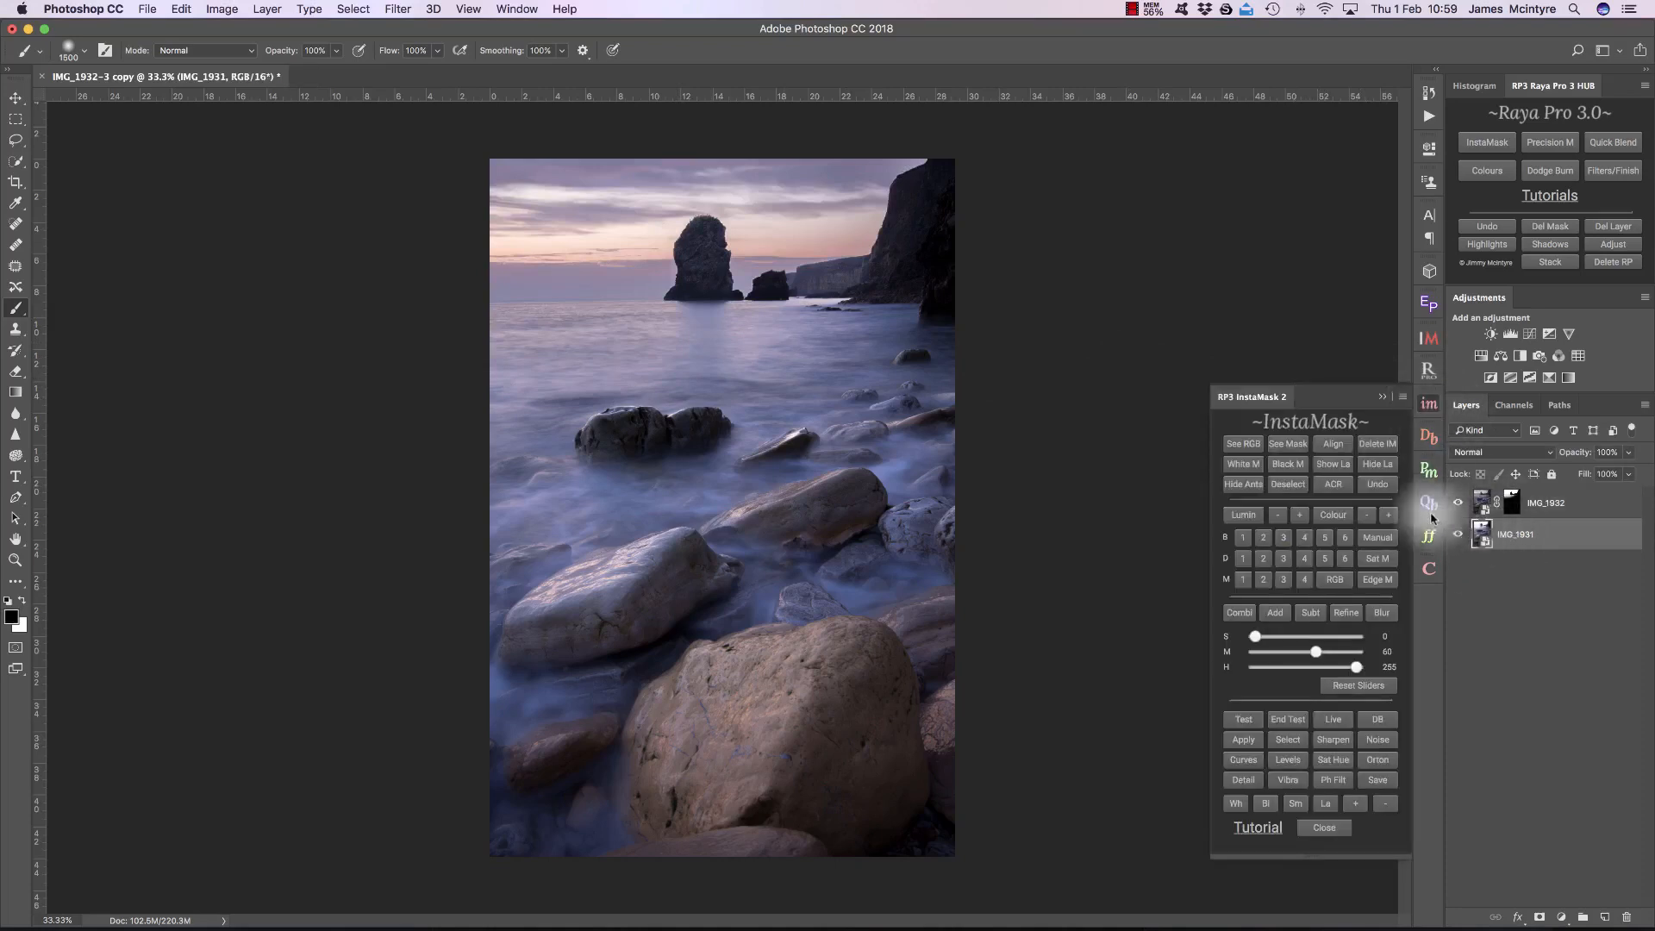
left_click(1341, 488)
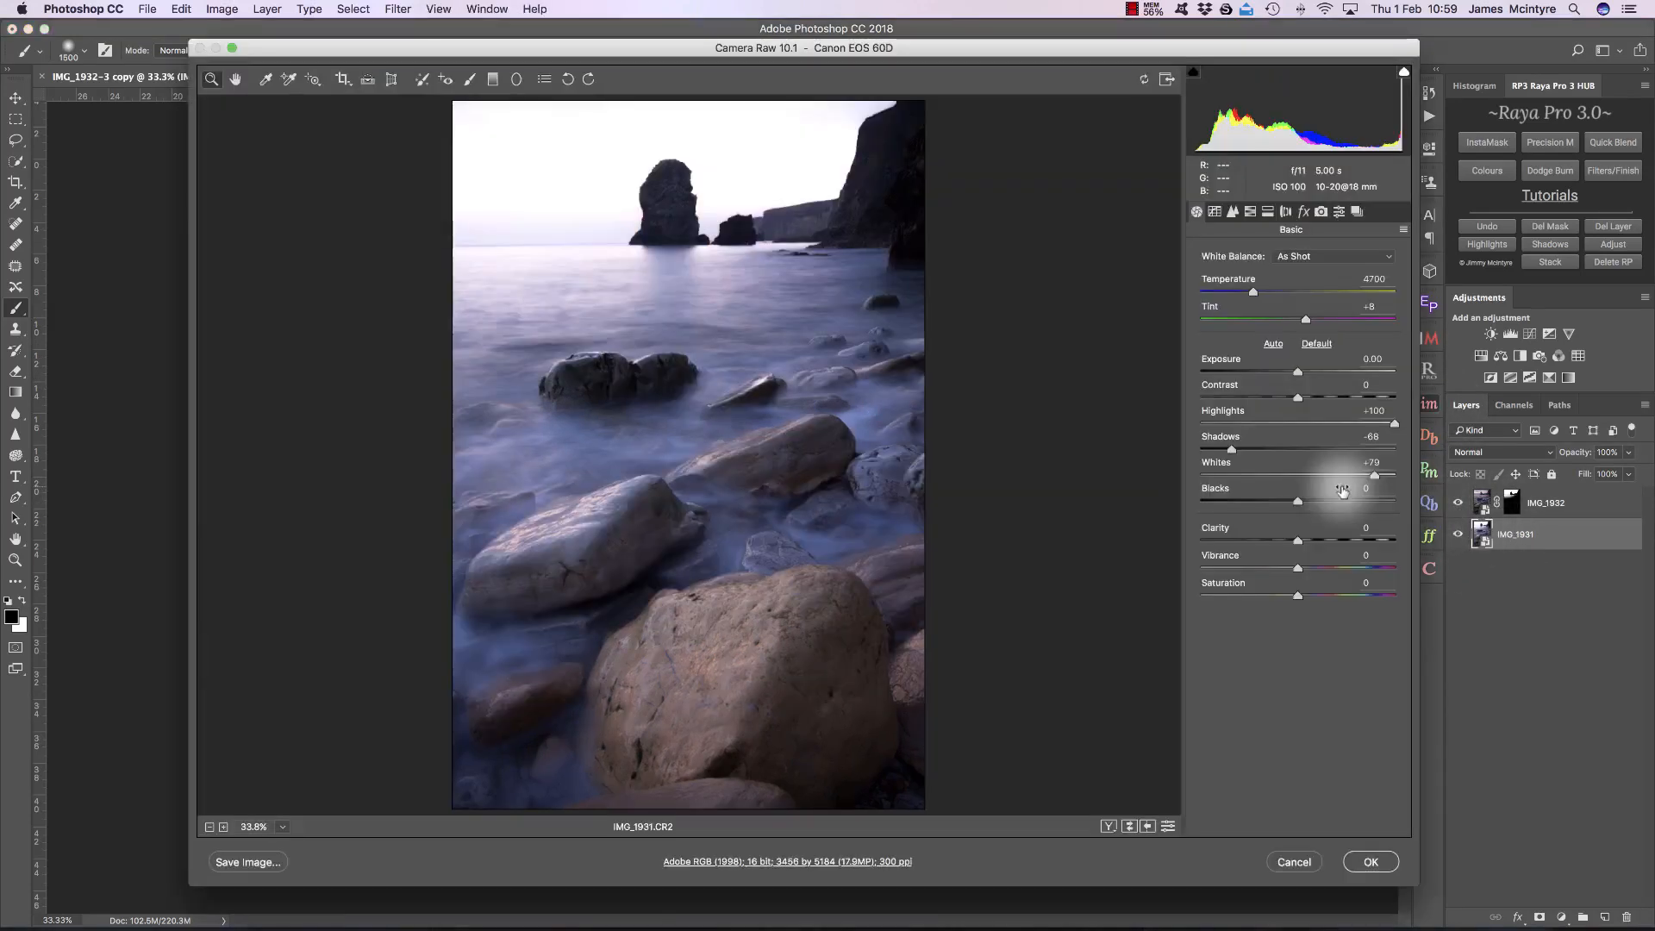
left_click(1314, 343)
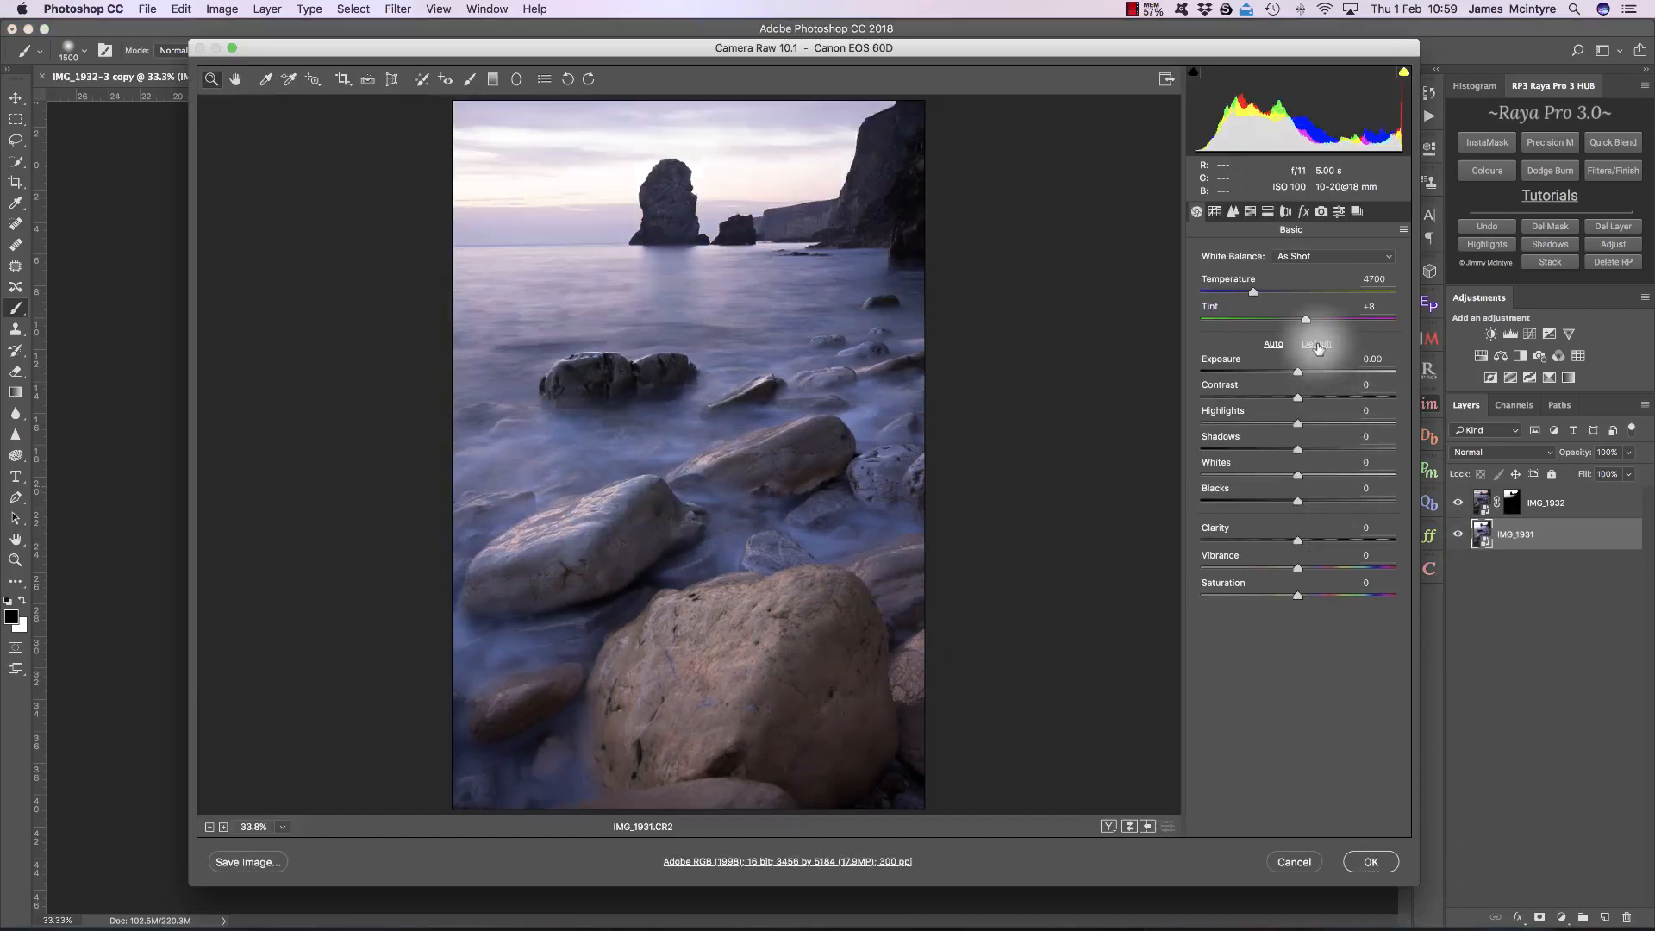
left_click_drag(1296, 416, 1228, 419)
left_click(1371, 863)
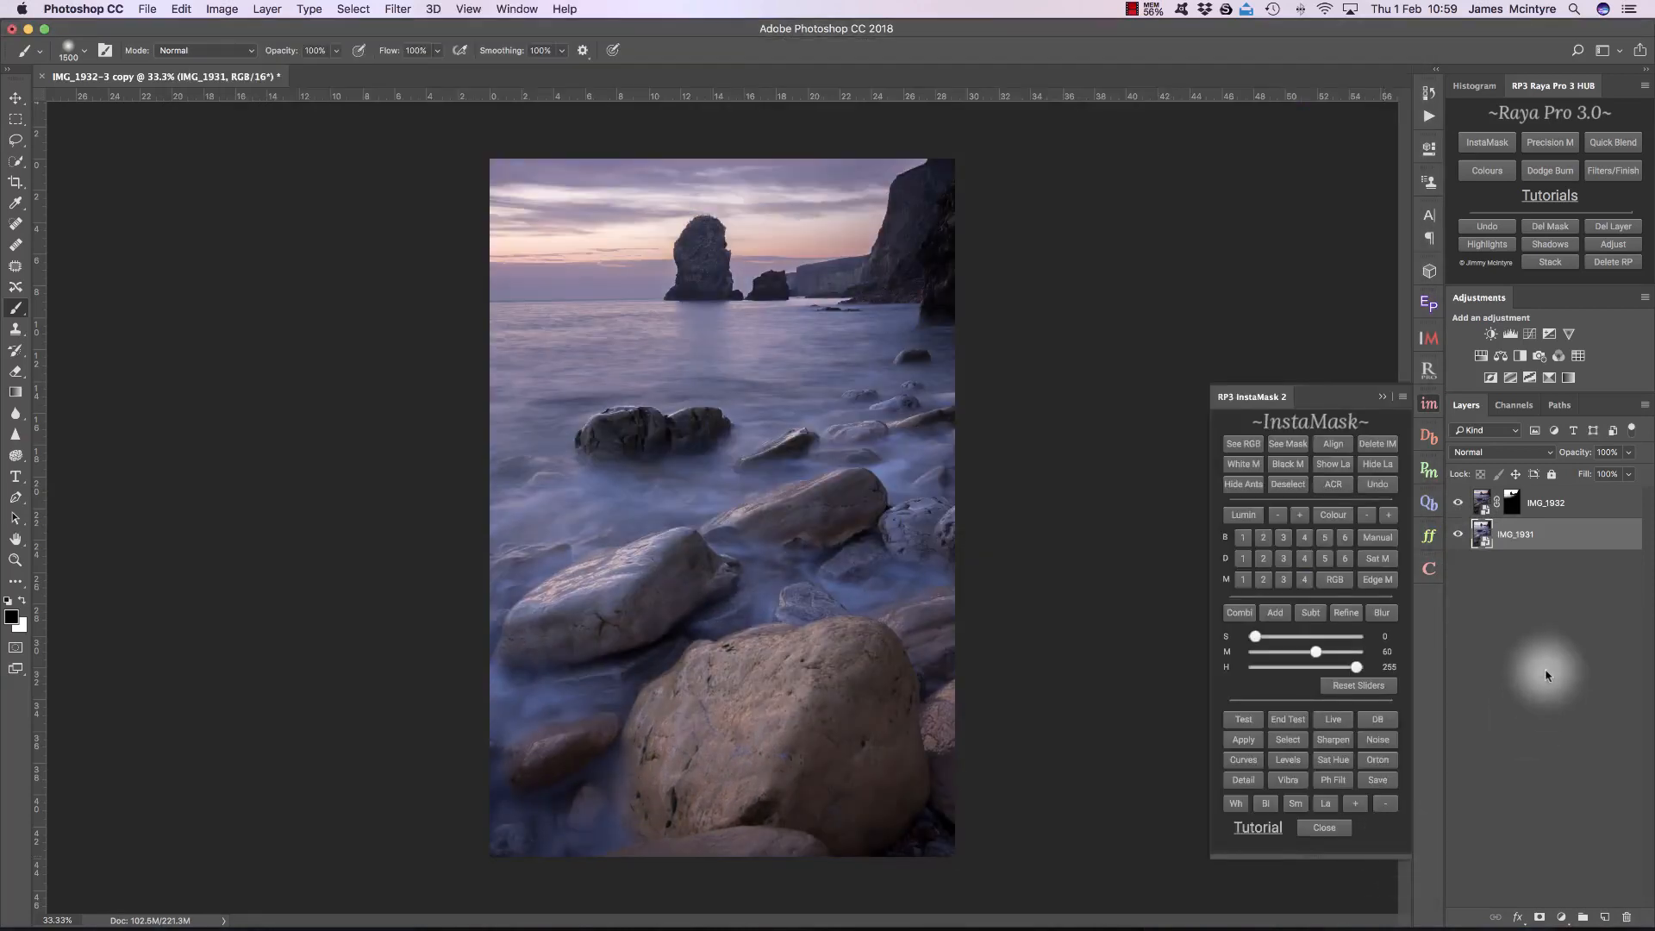
Step: Compare the blend before and after IMG_1931's raw change, and inspect the layer mask on IMG_1932
key("super+equal")
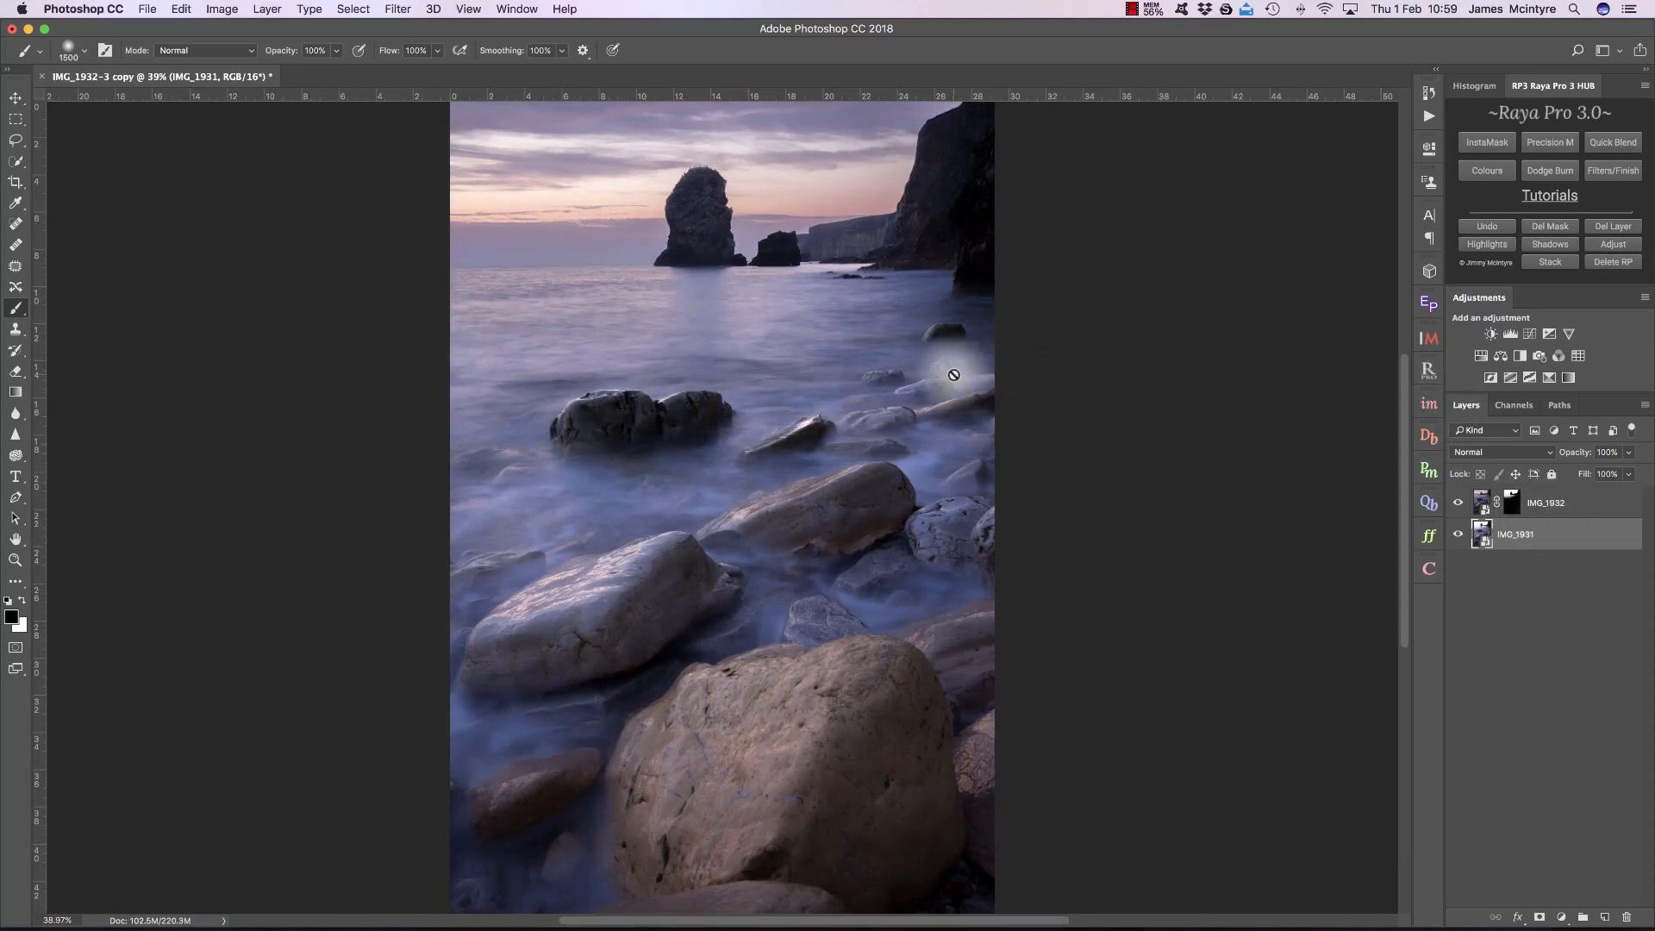
key("super+z")
key("super+z")
key("super+z")
key("super+z")
key("super+z")
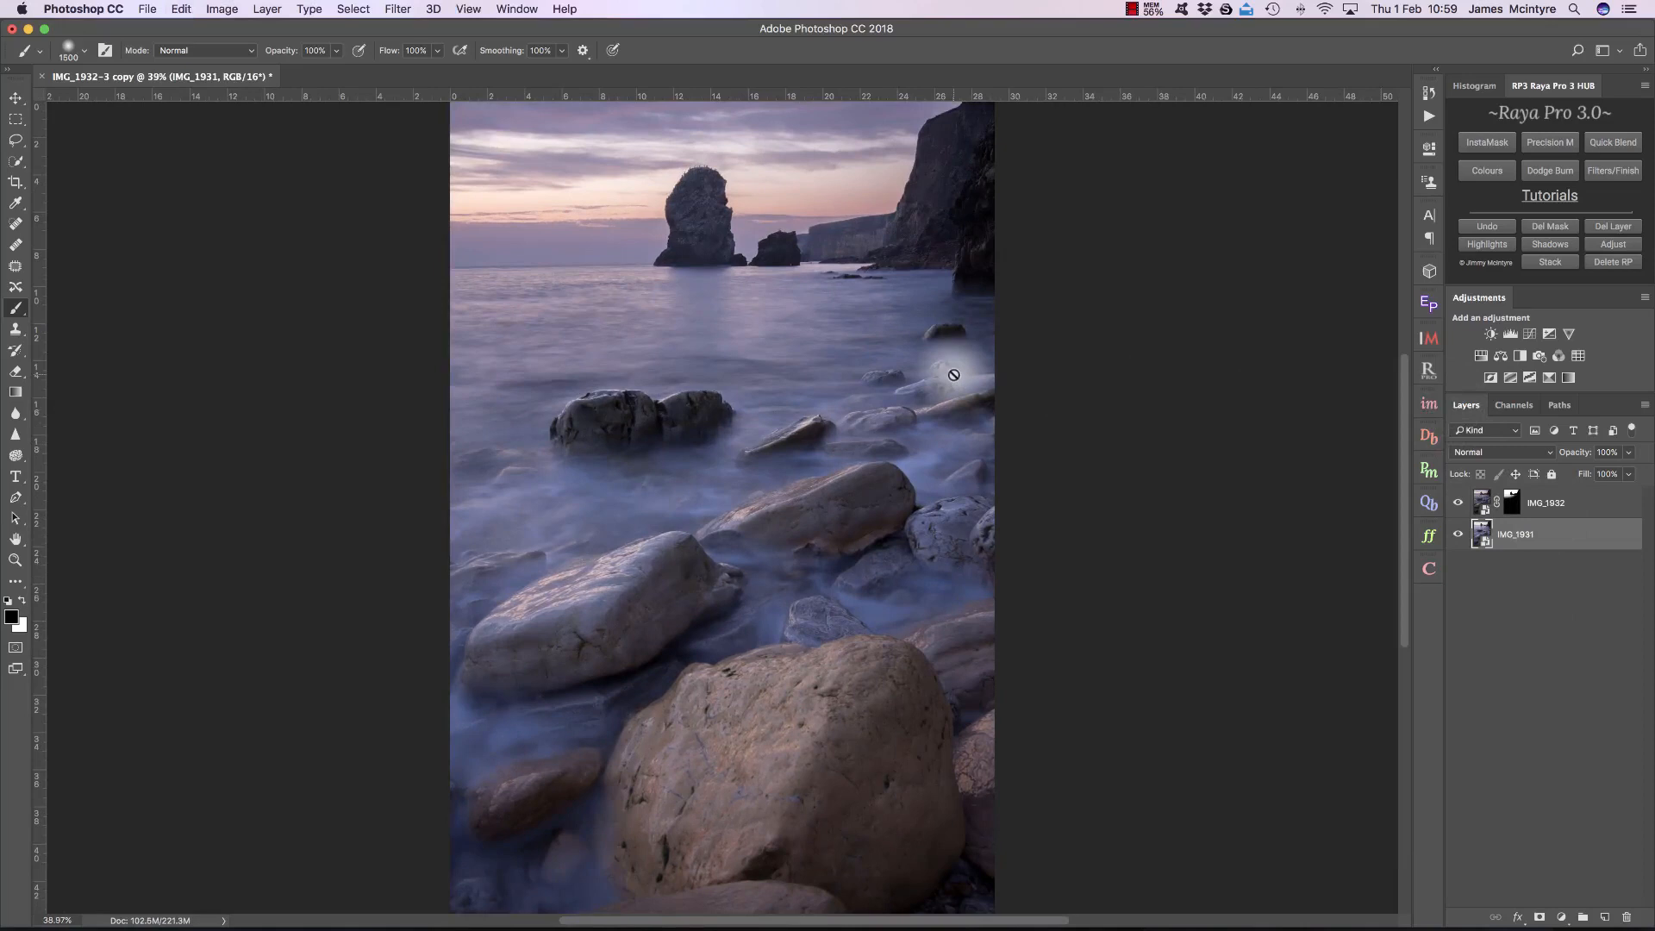
left_click(1513, 506, "alt")
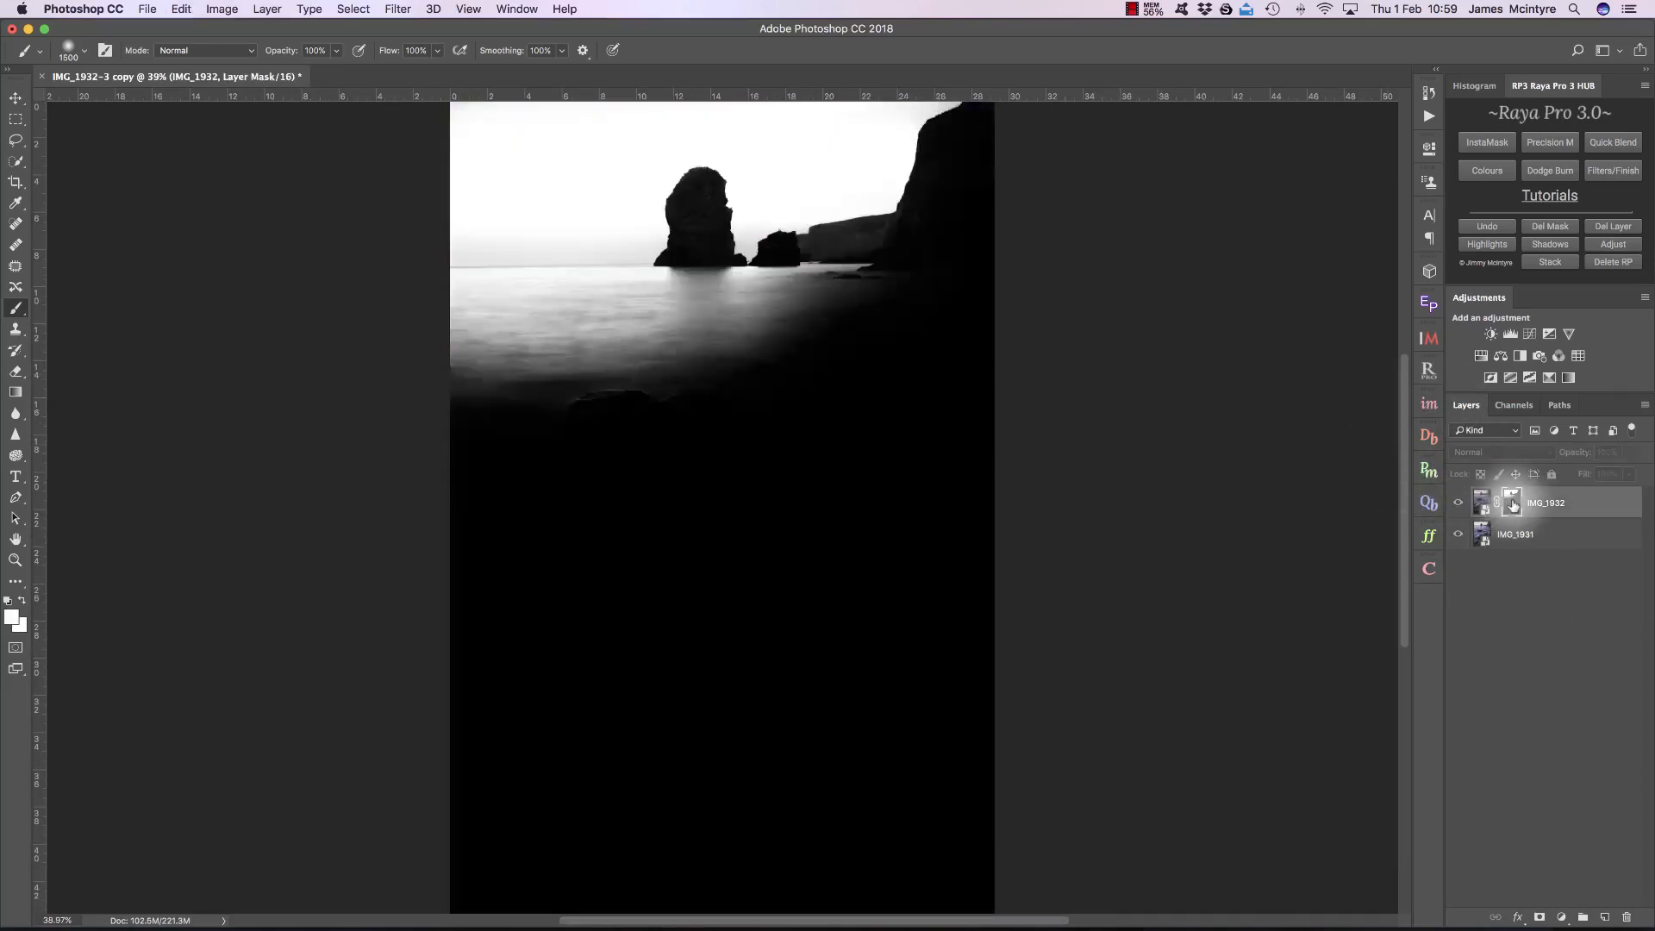
left_click(1479, 504)
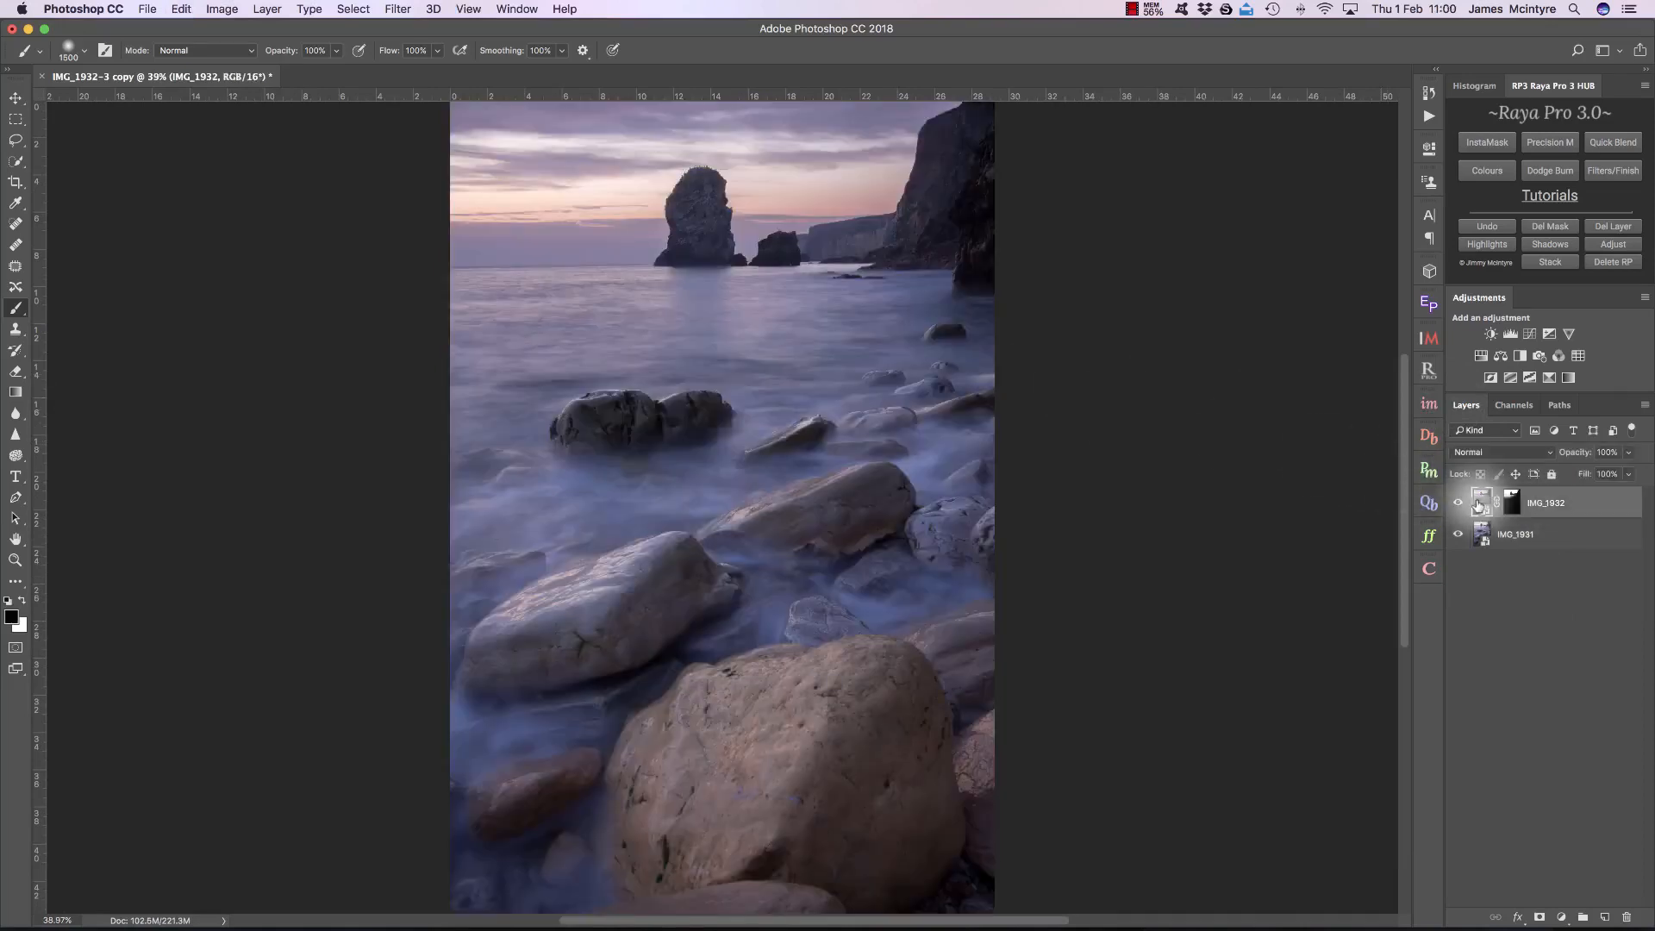